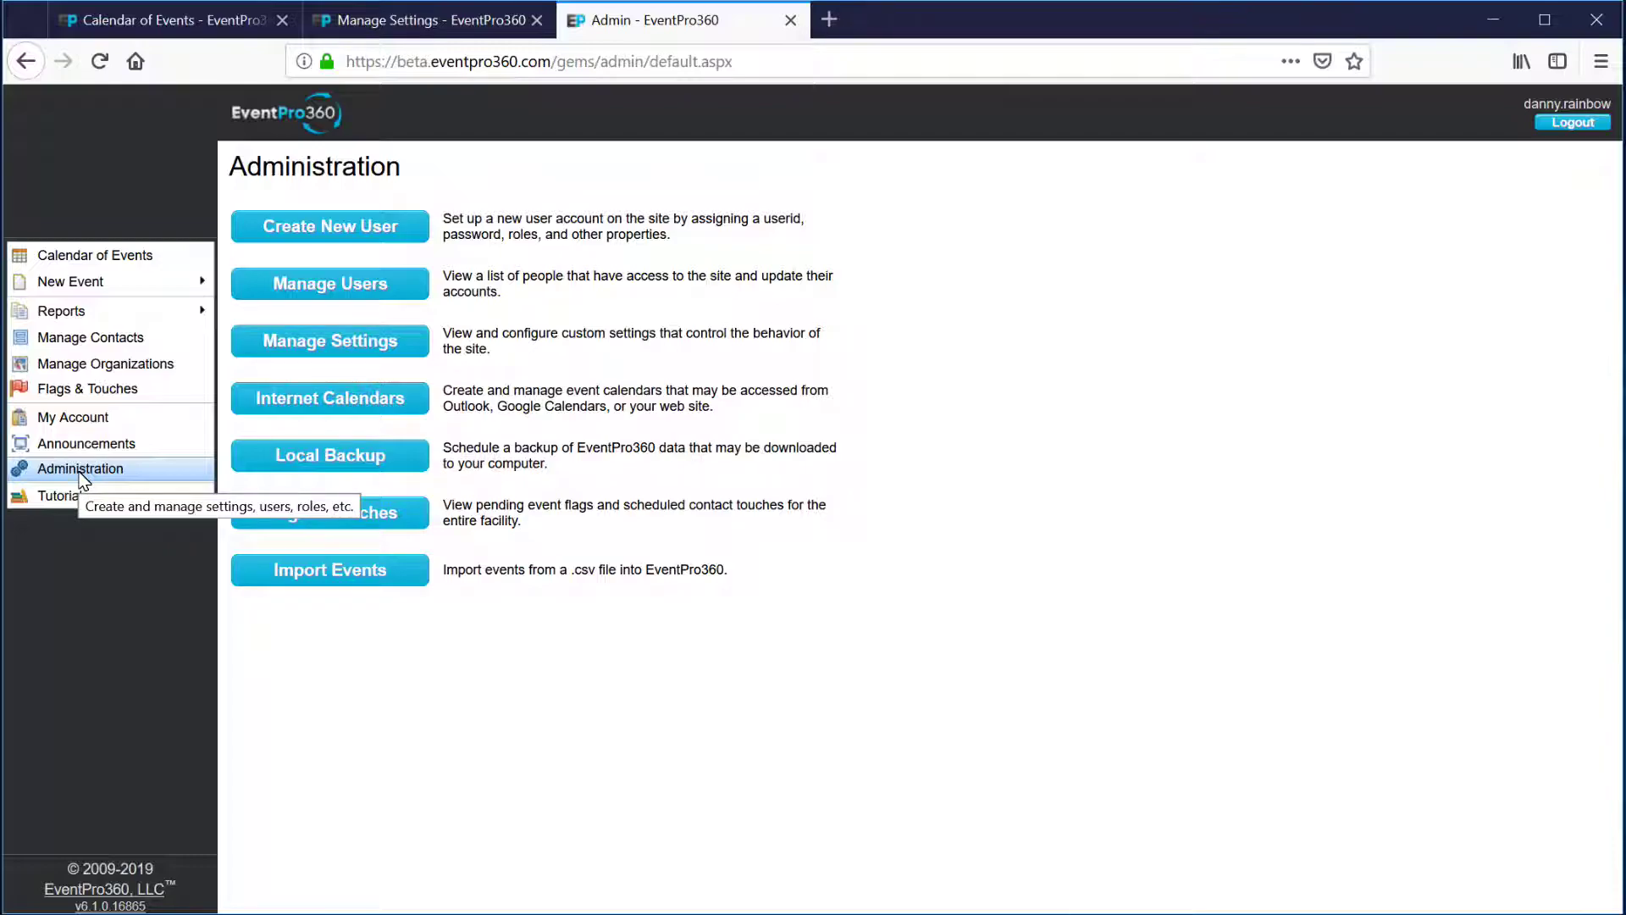
- Open the Add Menu settings under Menus for the Demo facility in Manage Settings
click(361, 343)
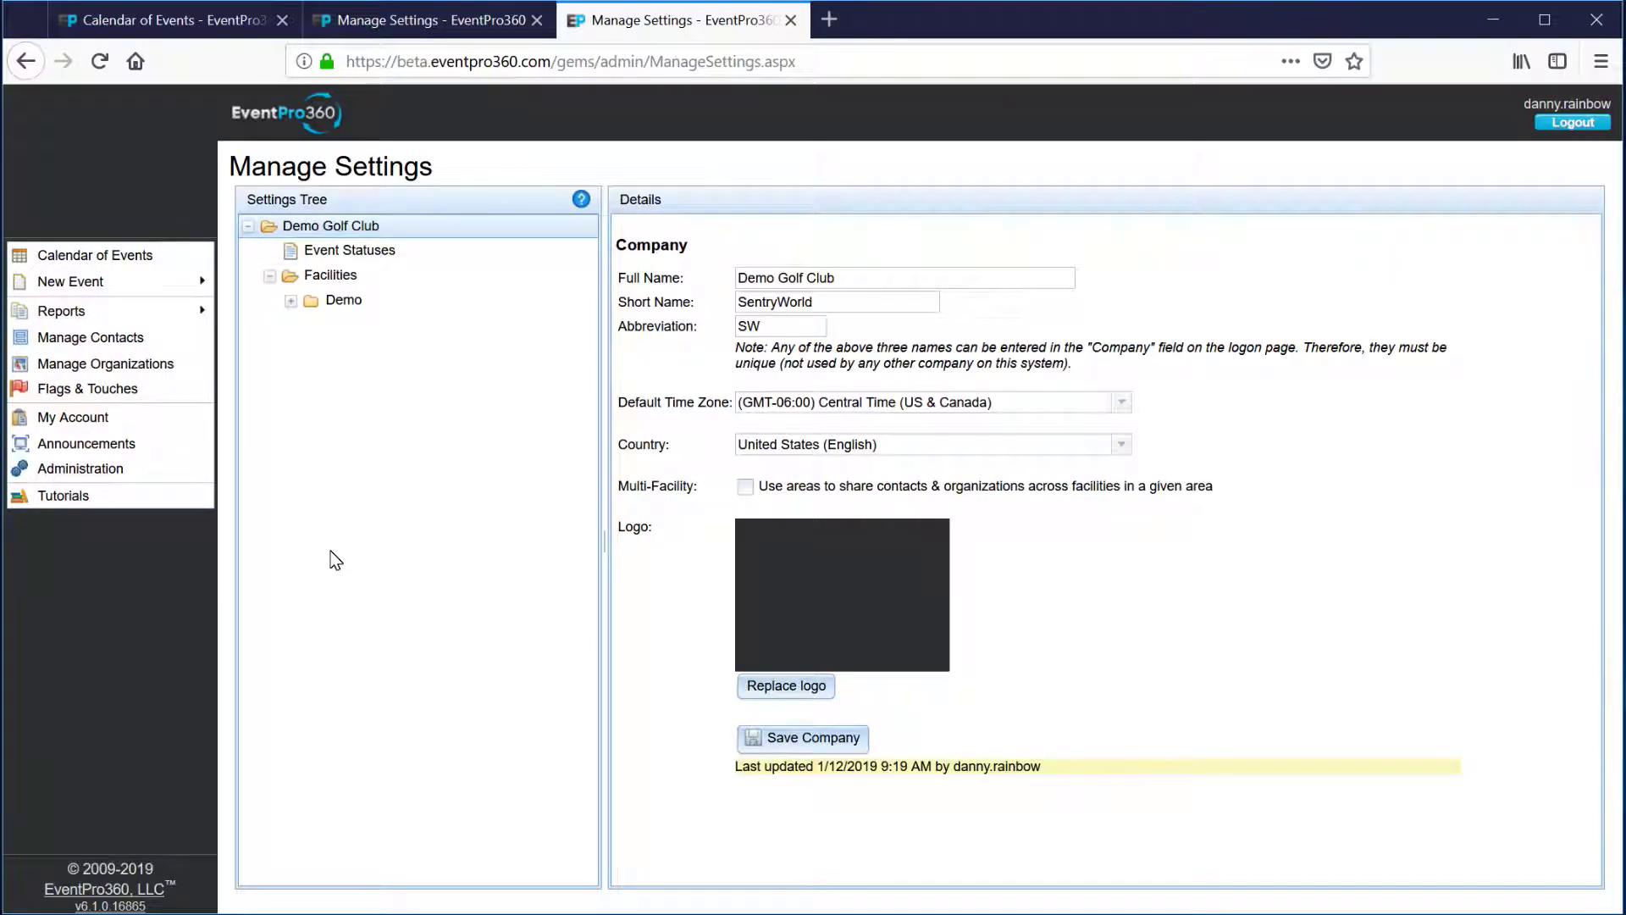
click(291, 300)
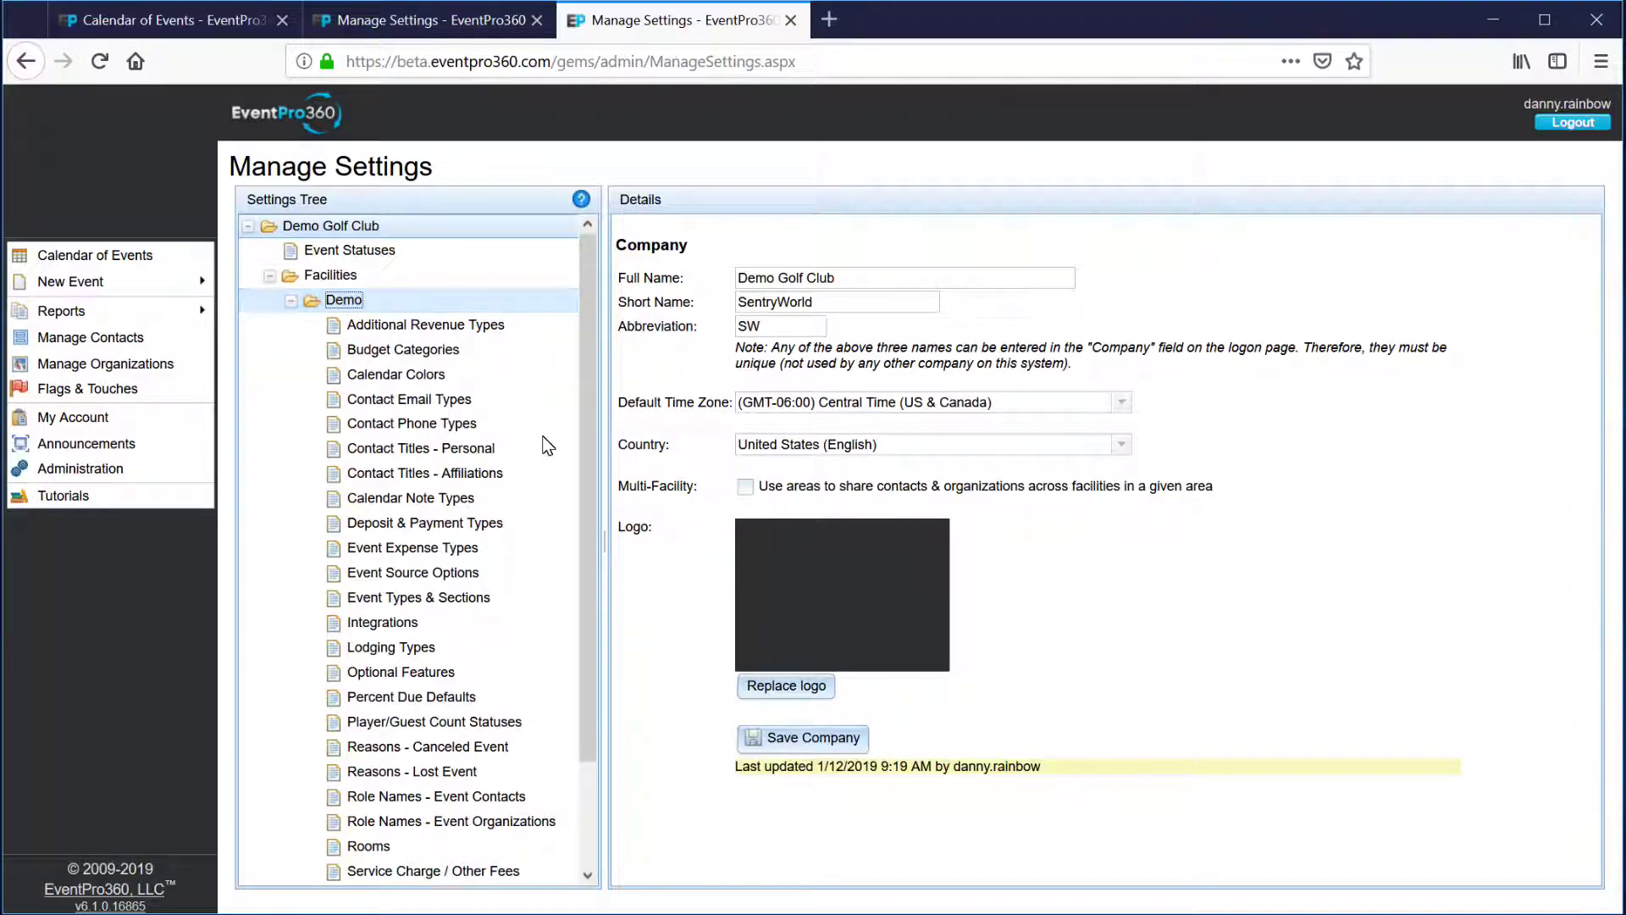
scroll(573, 499, down, 3)
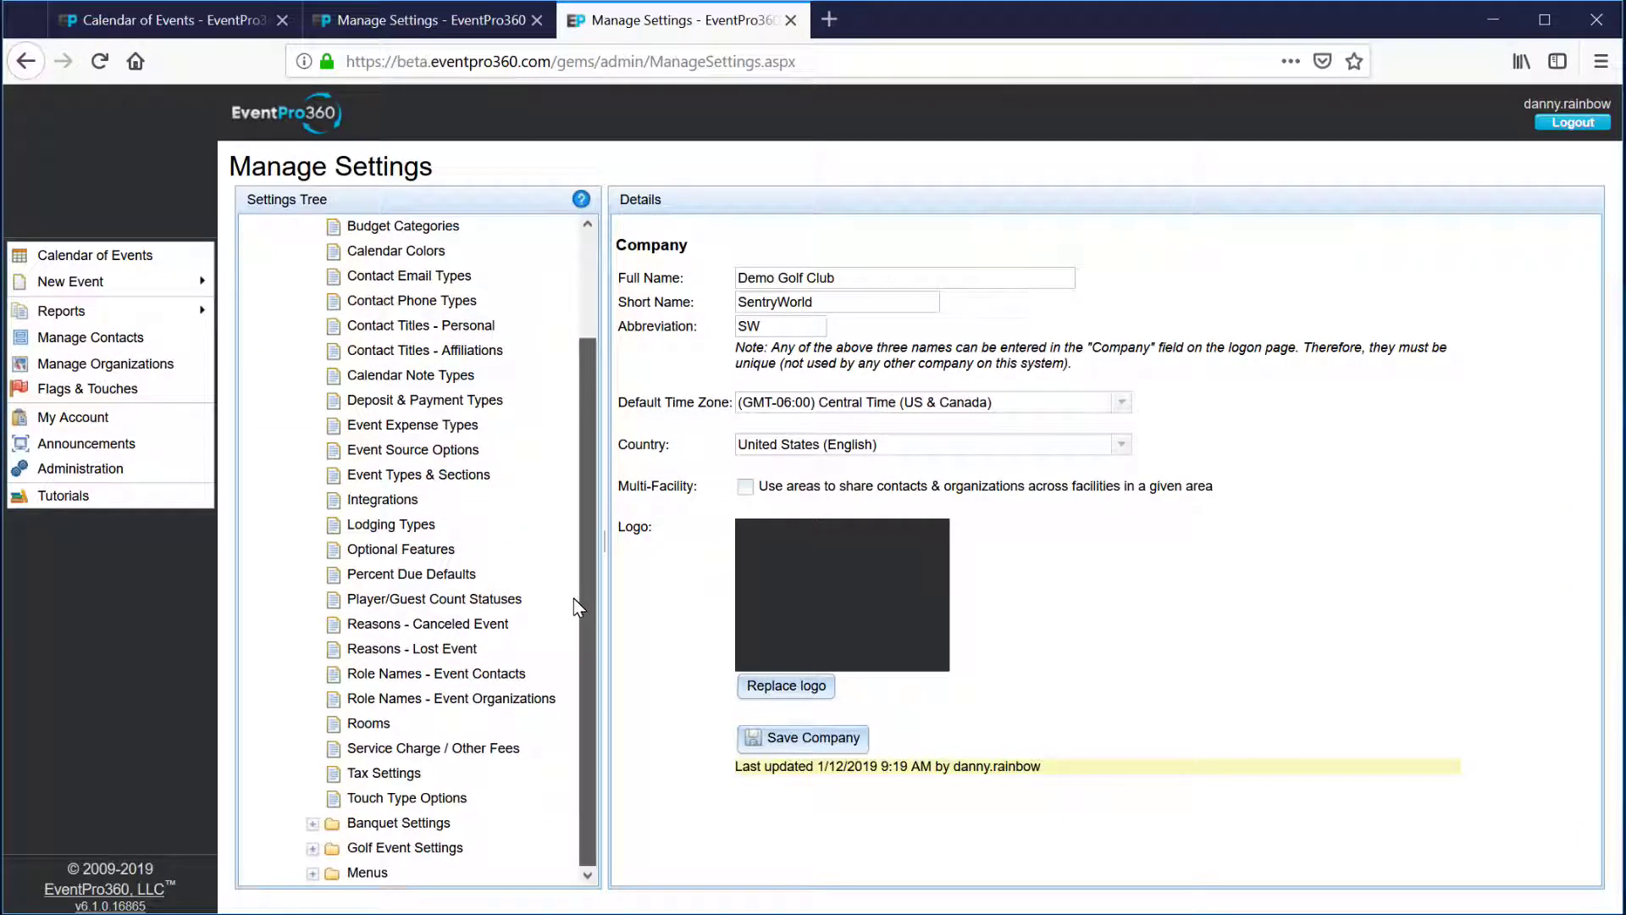
click(313, 873)
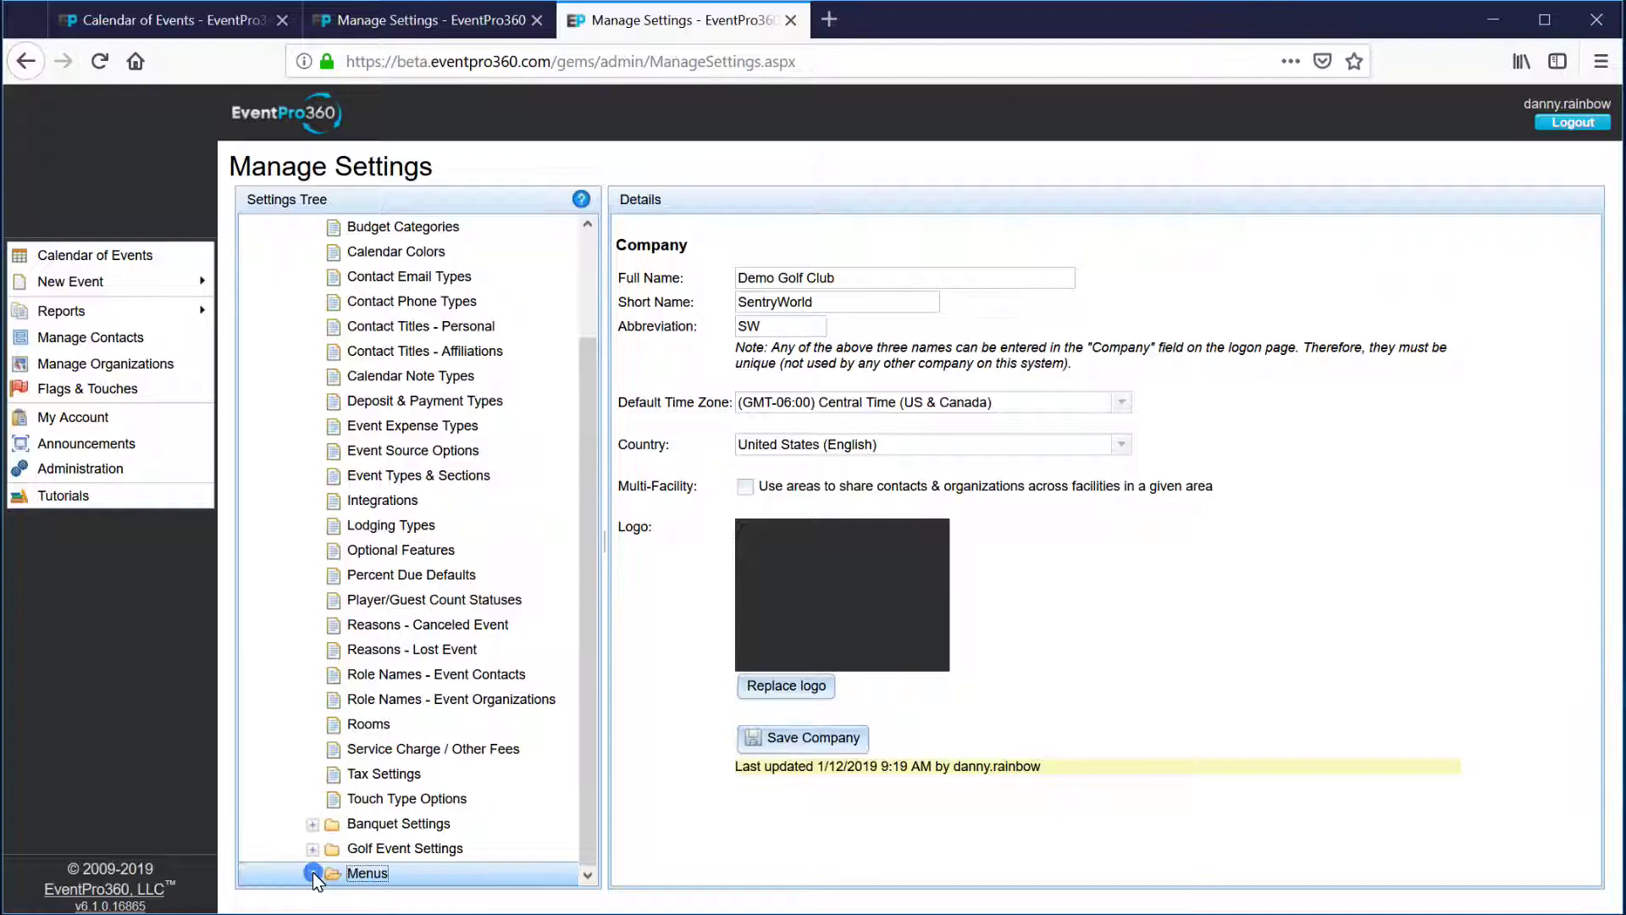
scroll(567, 704, down, 2)
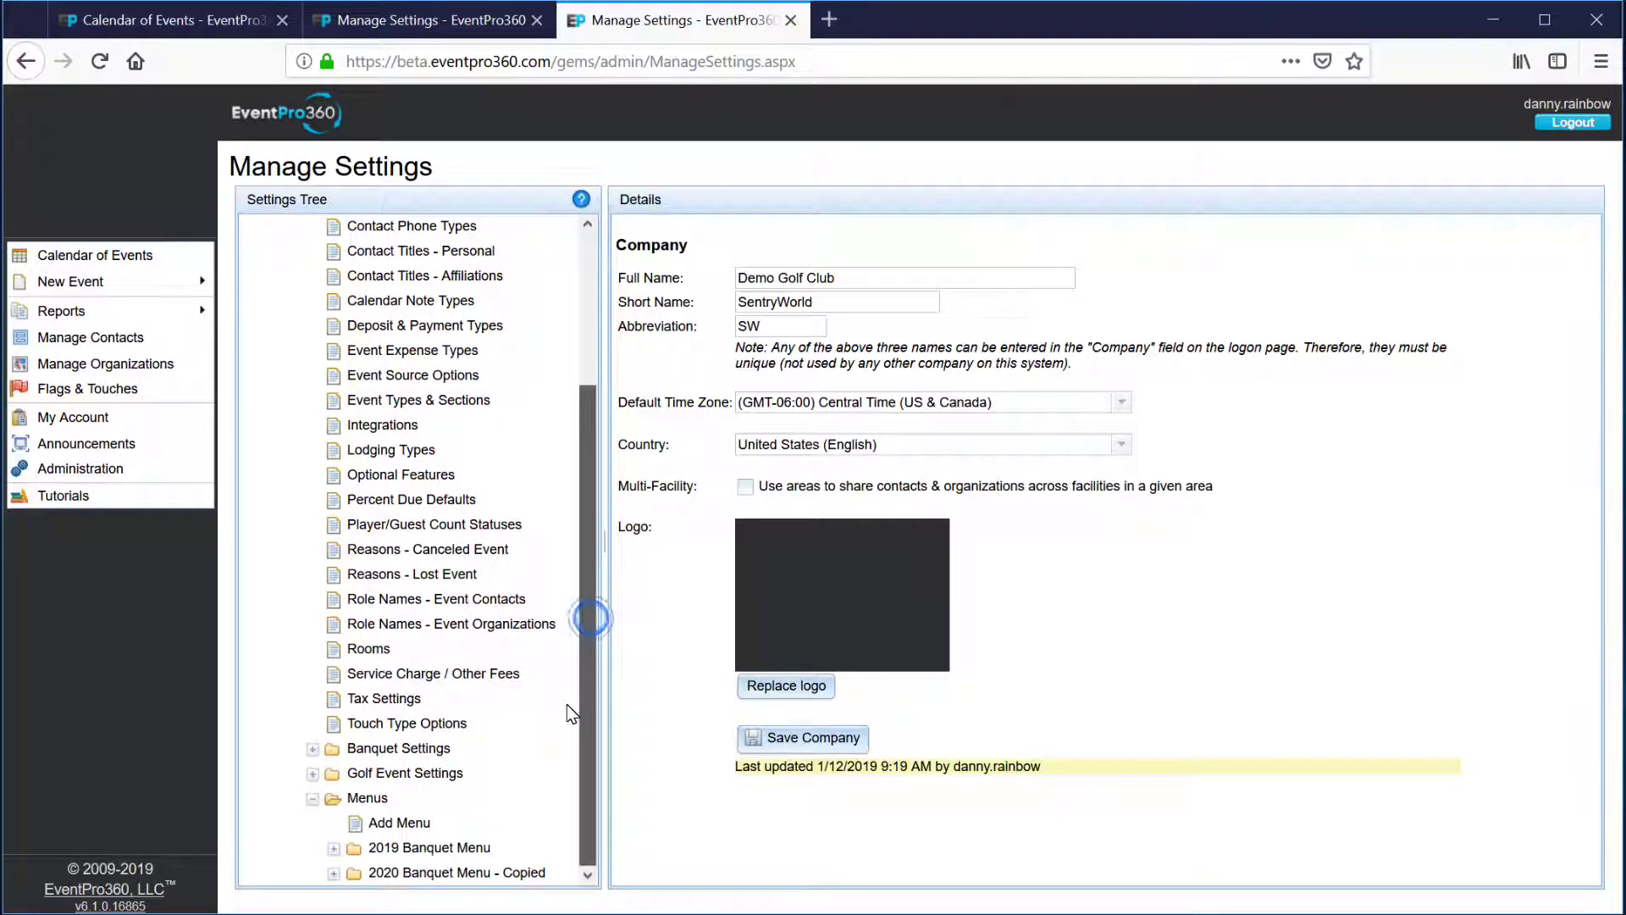
click(398, 849)
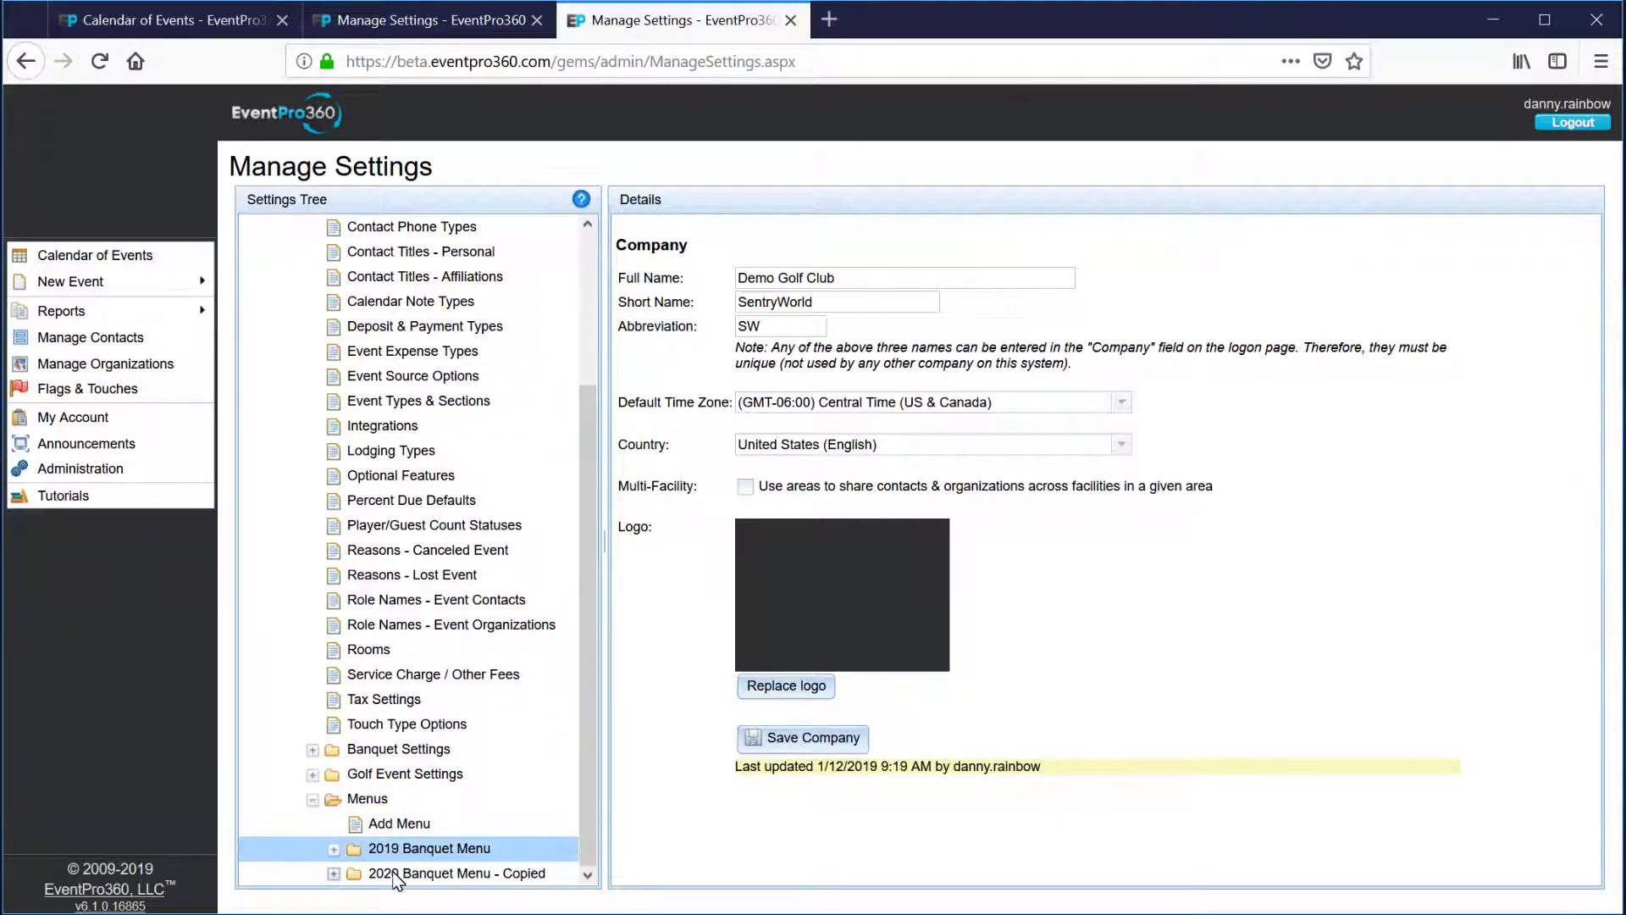
click(400, 828)
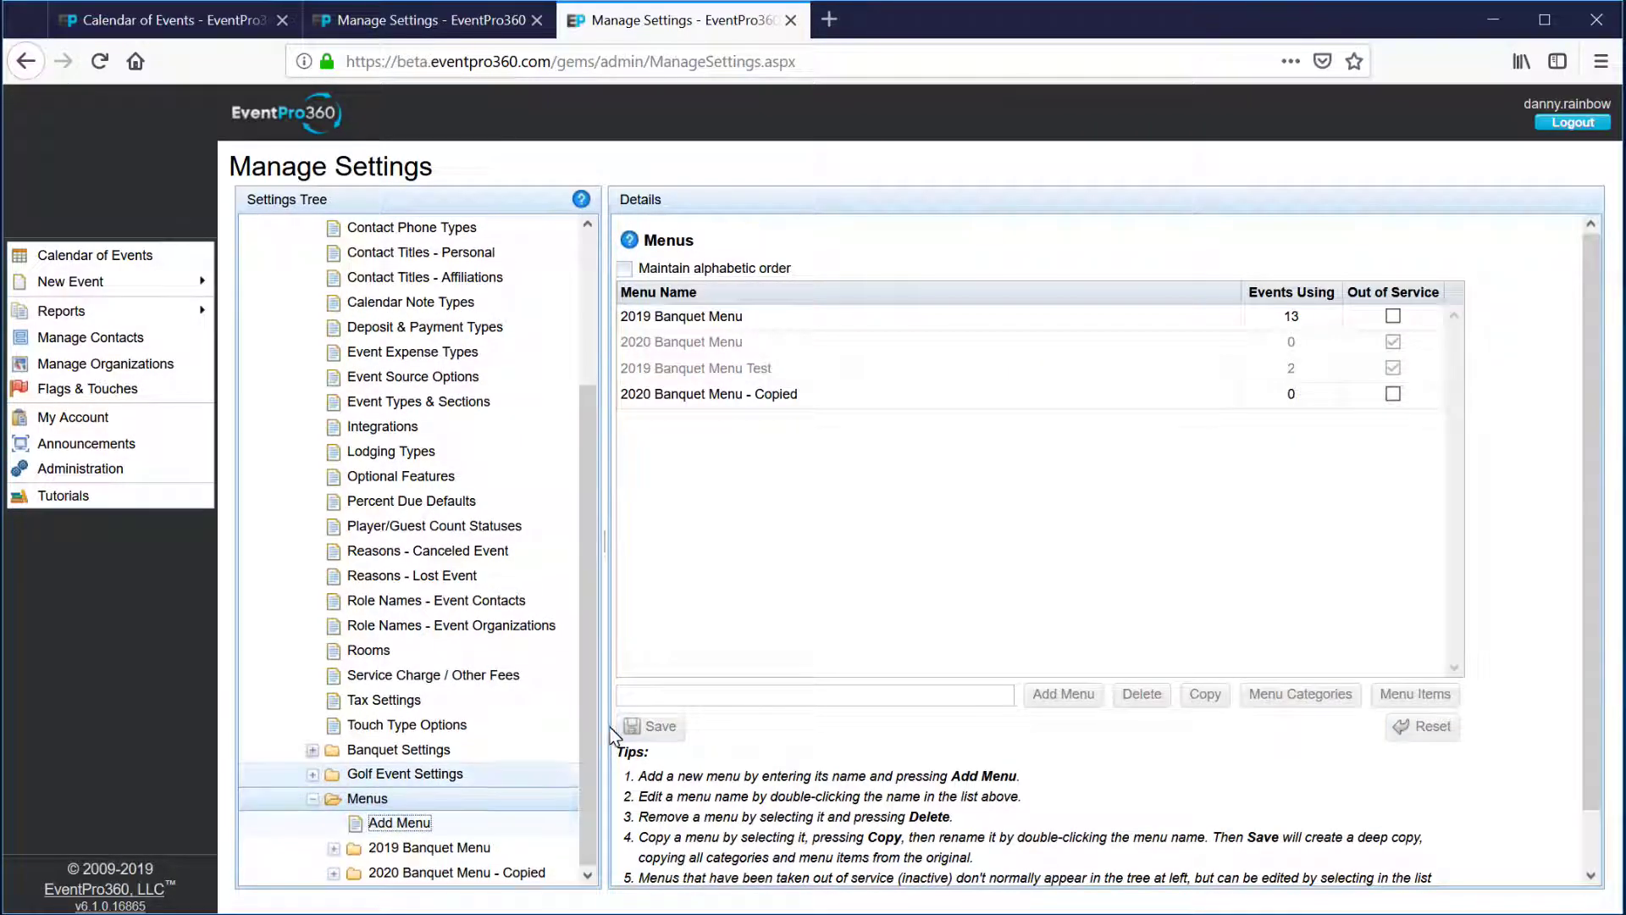
- Add a new menu named "2021 Banquet Menu" and save the menu list
click(648, 695)
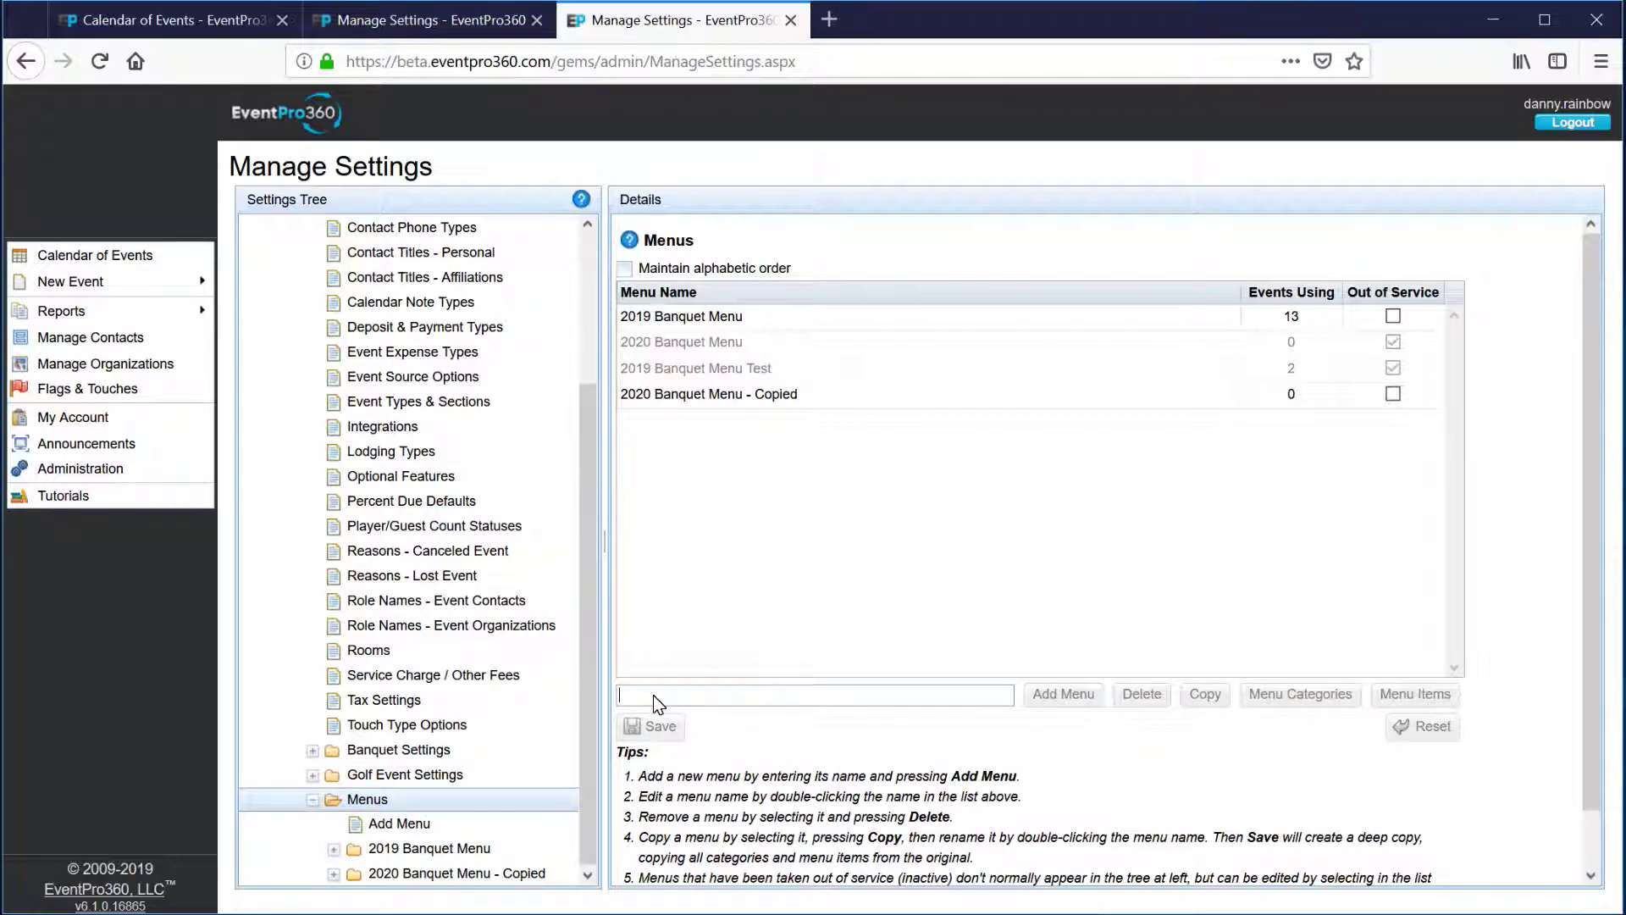
text(201)
key(BackSpace)
text(2)
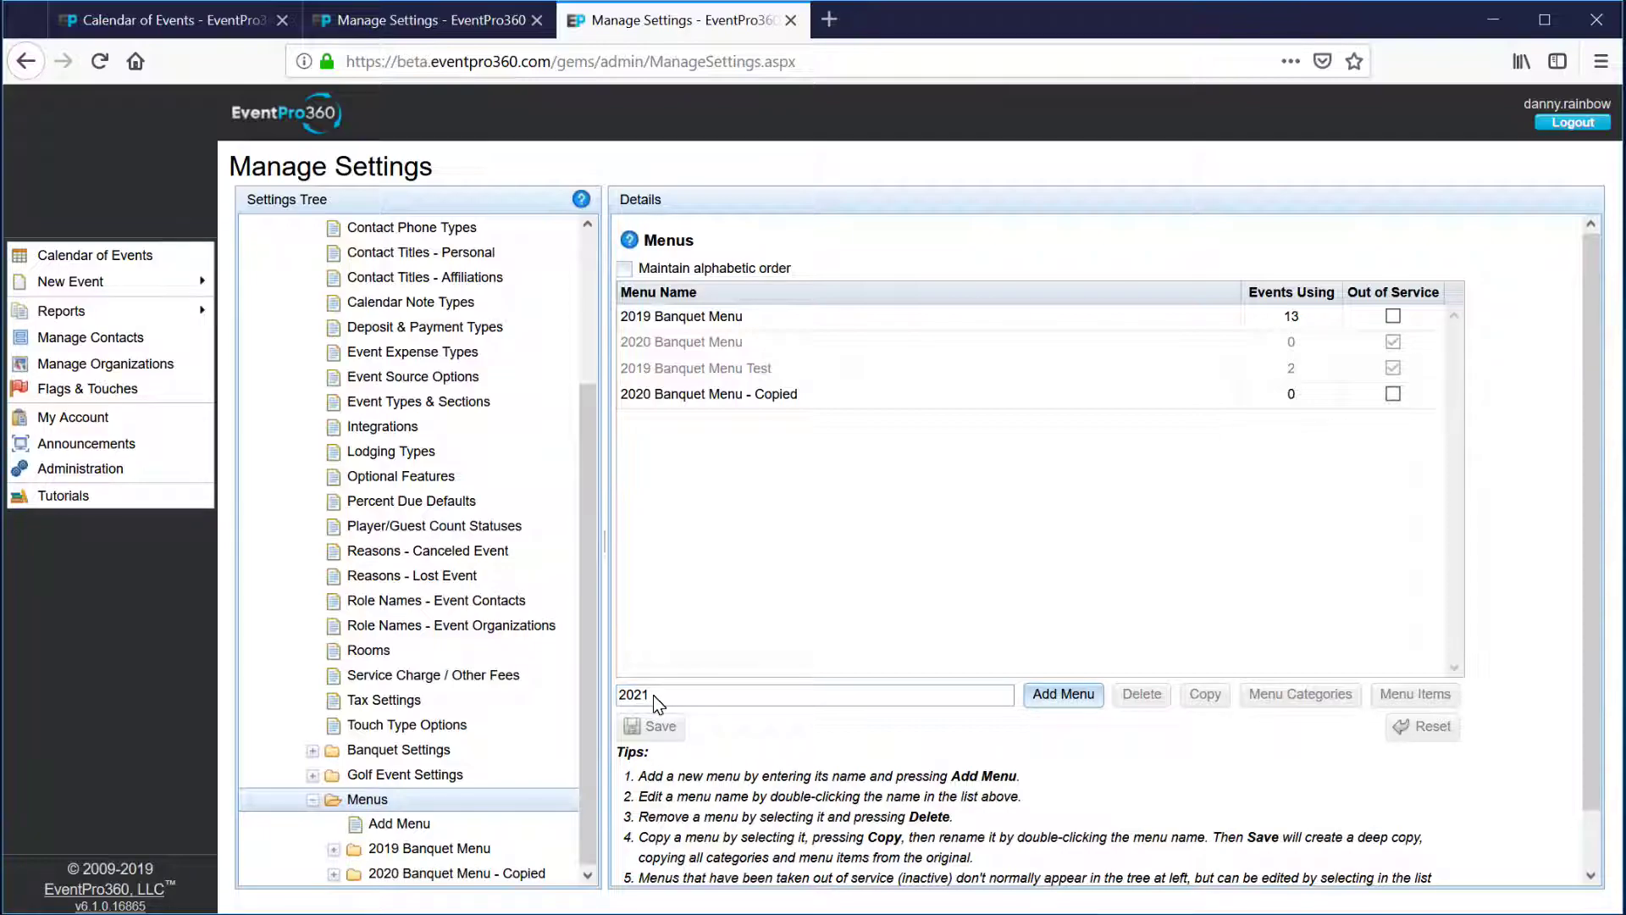
text(1 Banquet Menu)
click(1063, 694)
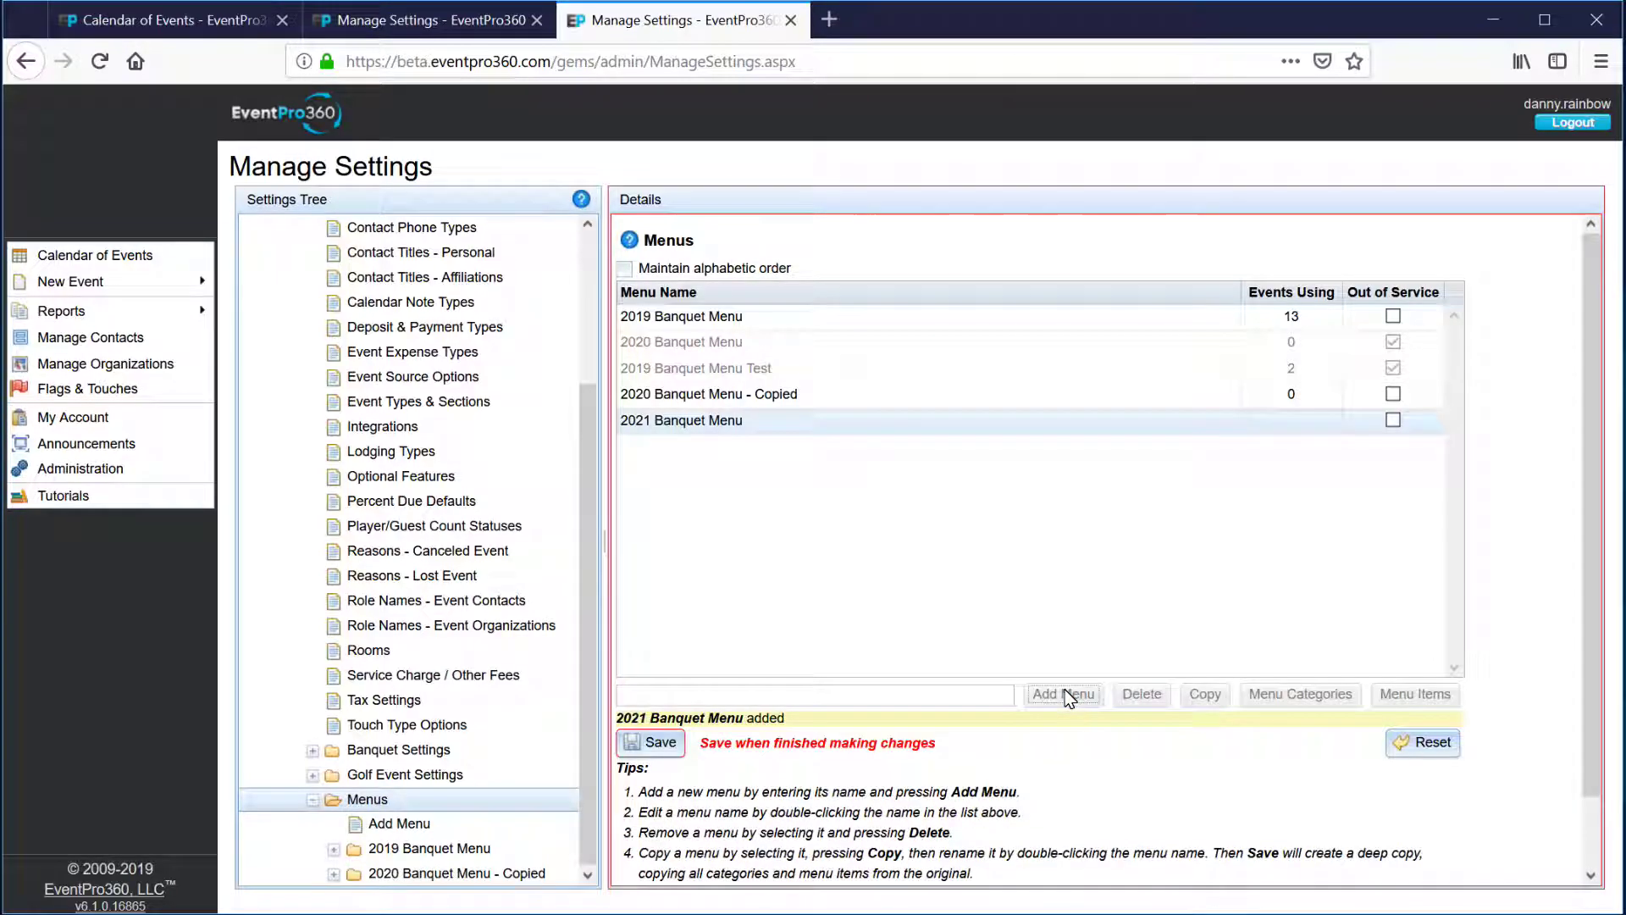
click(659, 743)
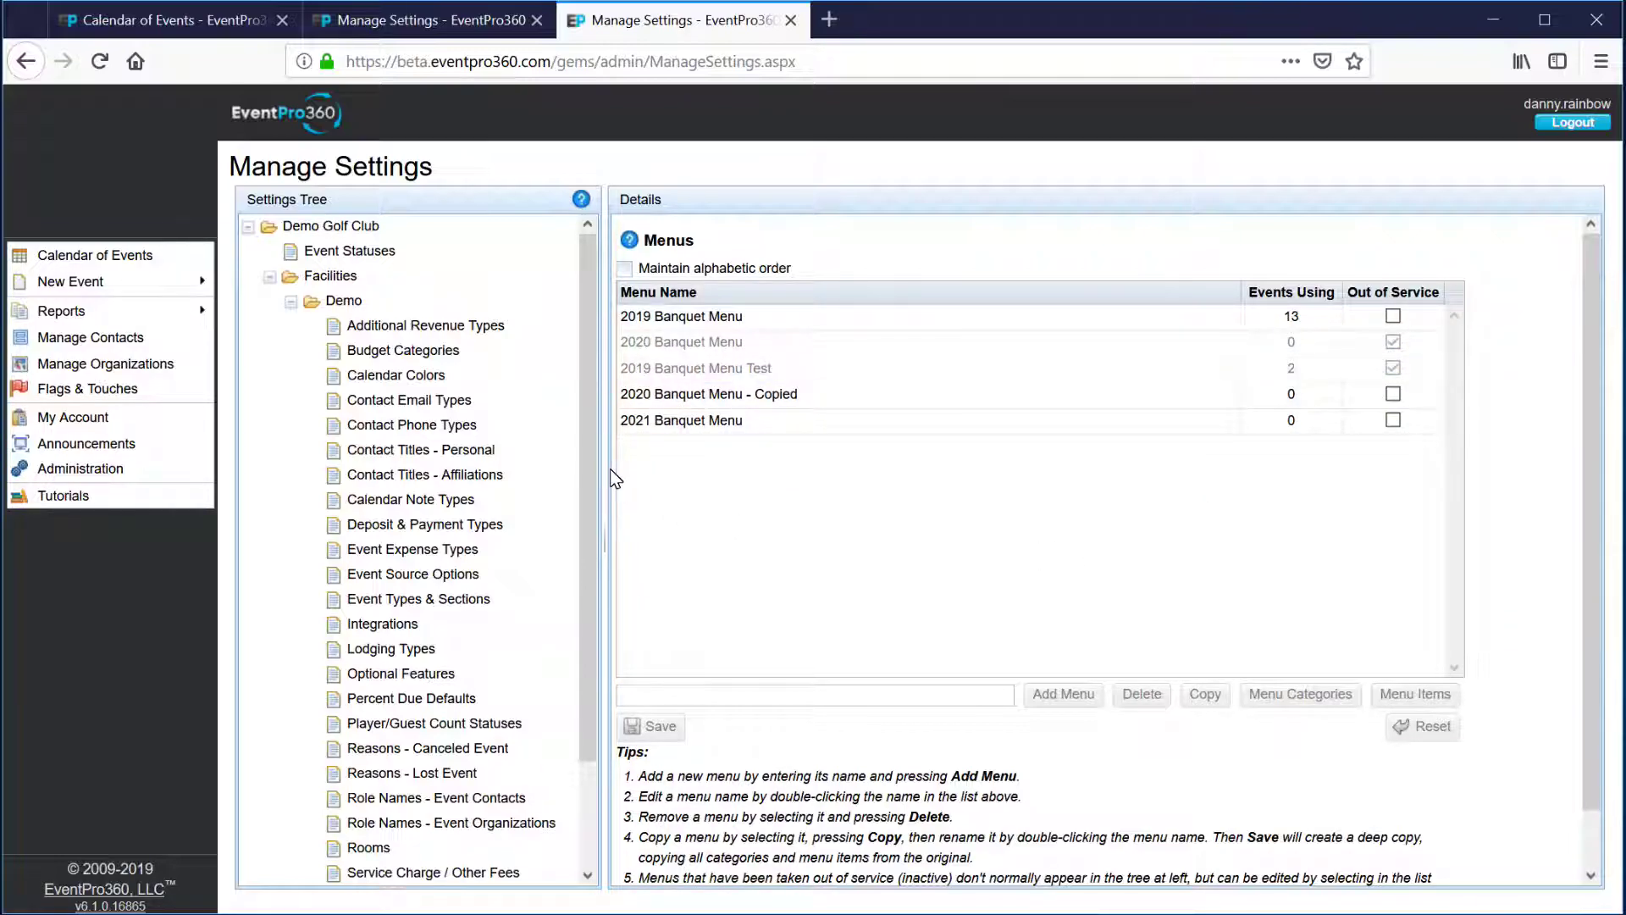
- Open the Menu Categories settings of the 2021 Banquet Menu in the settings tree
drag(591, 455, 587, 623)
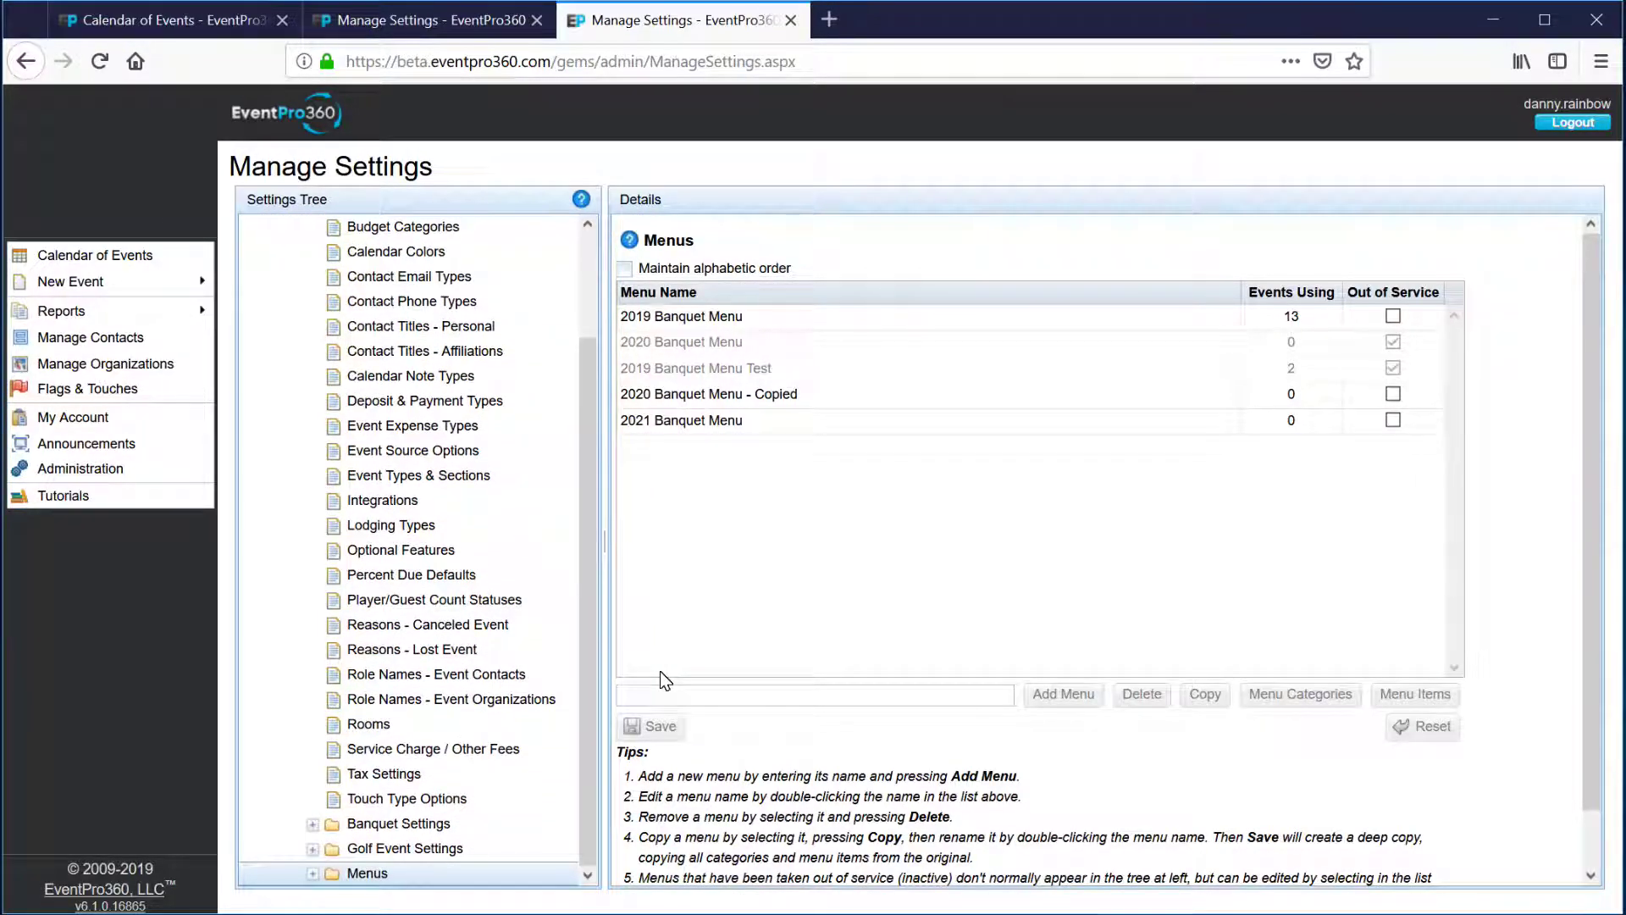
click(310, 873)
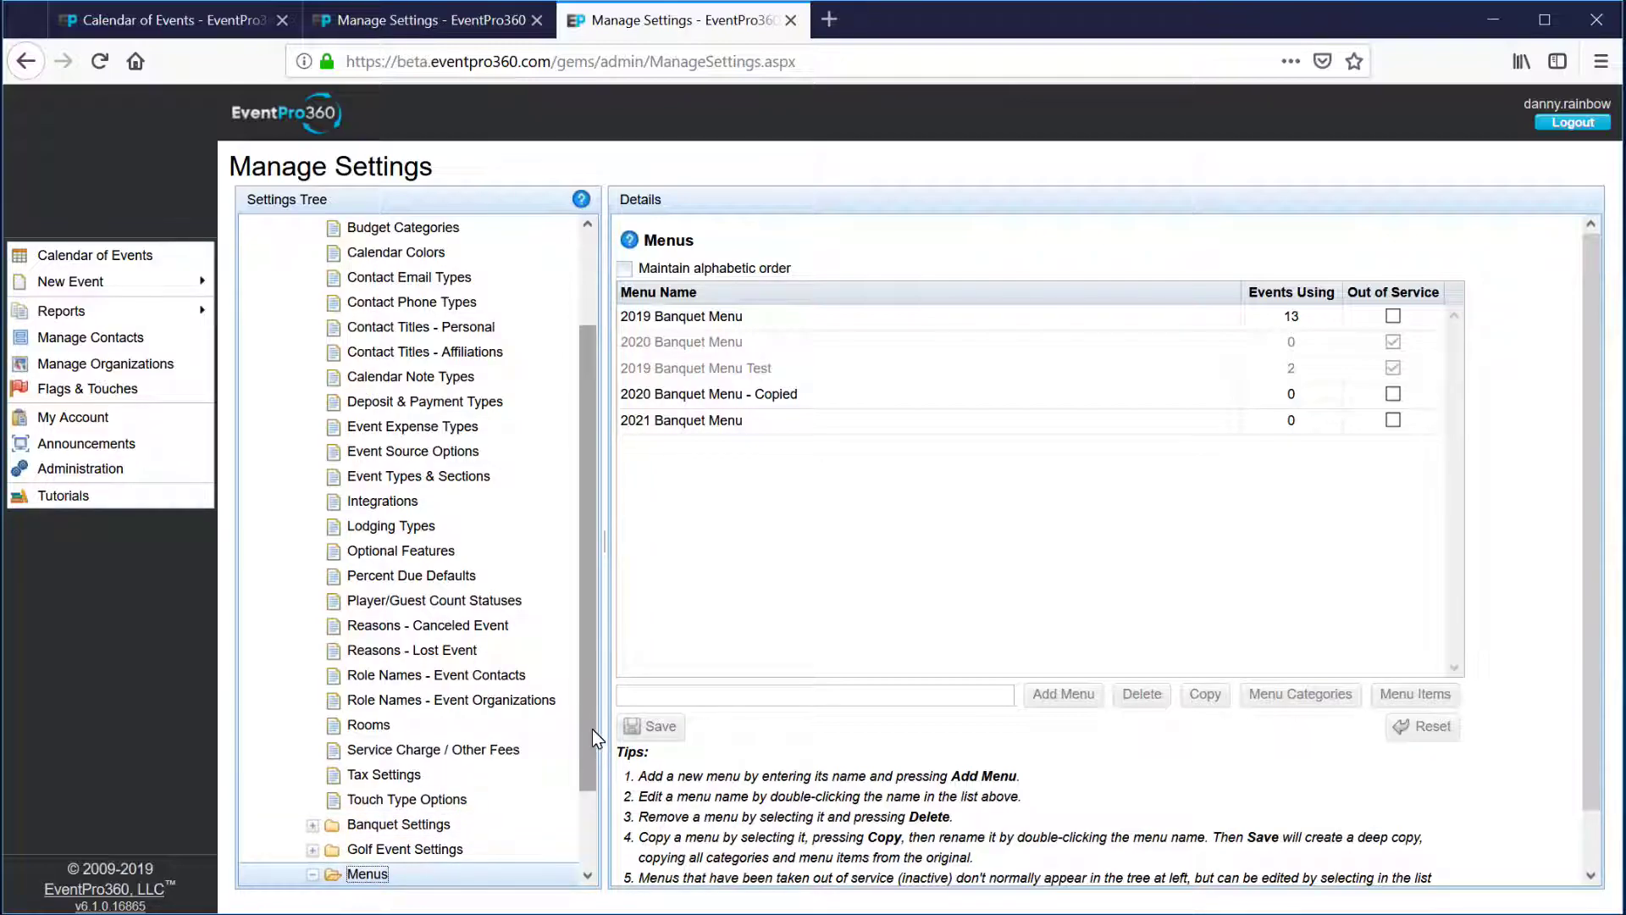
scroll(592, 728, down, 2)
click(378, 873)
click(336, 874)
scroll(592, 737, down, 2)
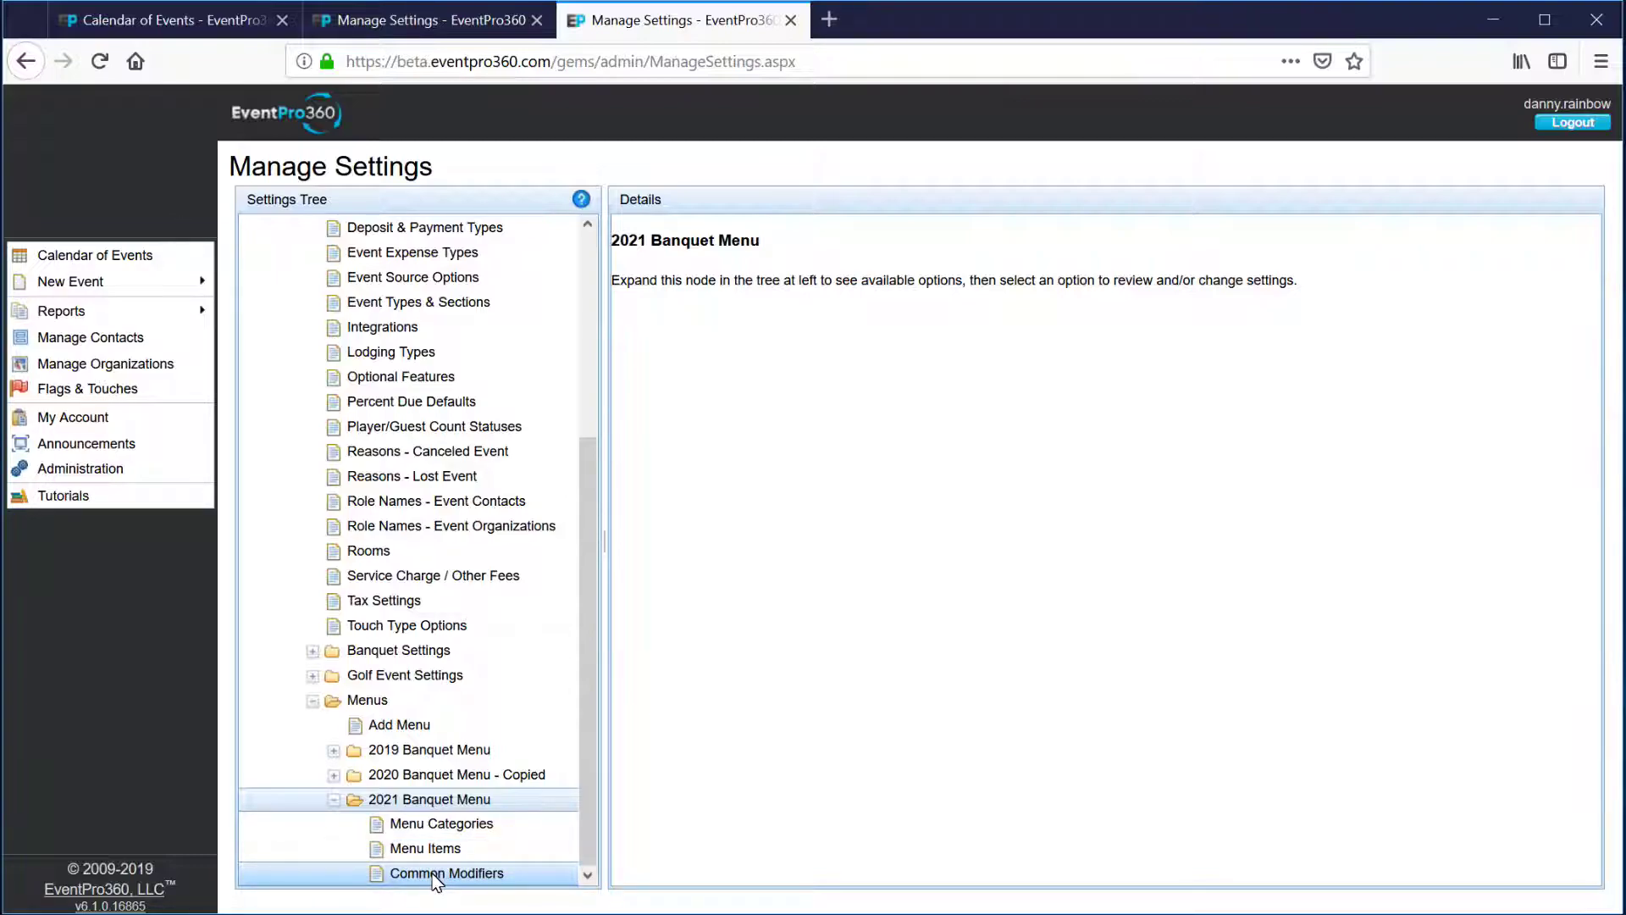
click(430, 826)
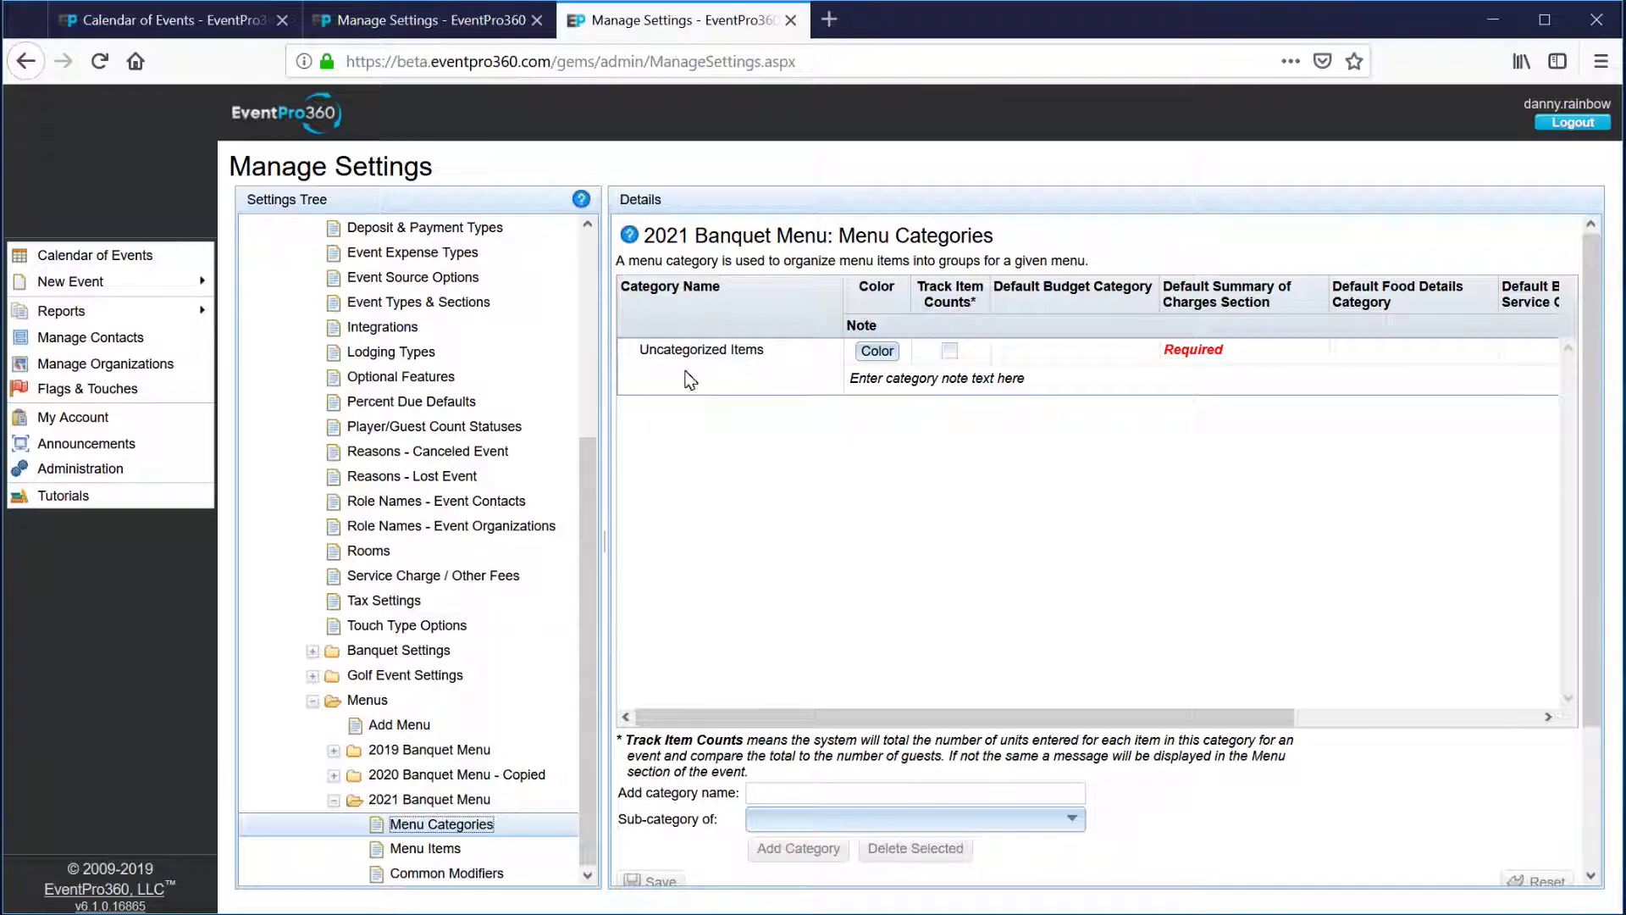
- Add a top-level category named "Breakfast" to the 2021 Banquet Menu
click(776, 791)
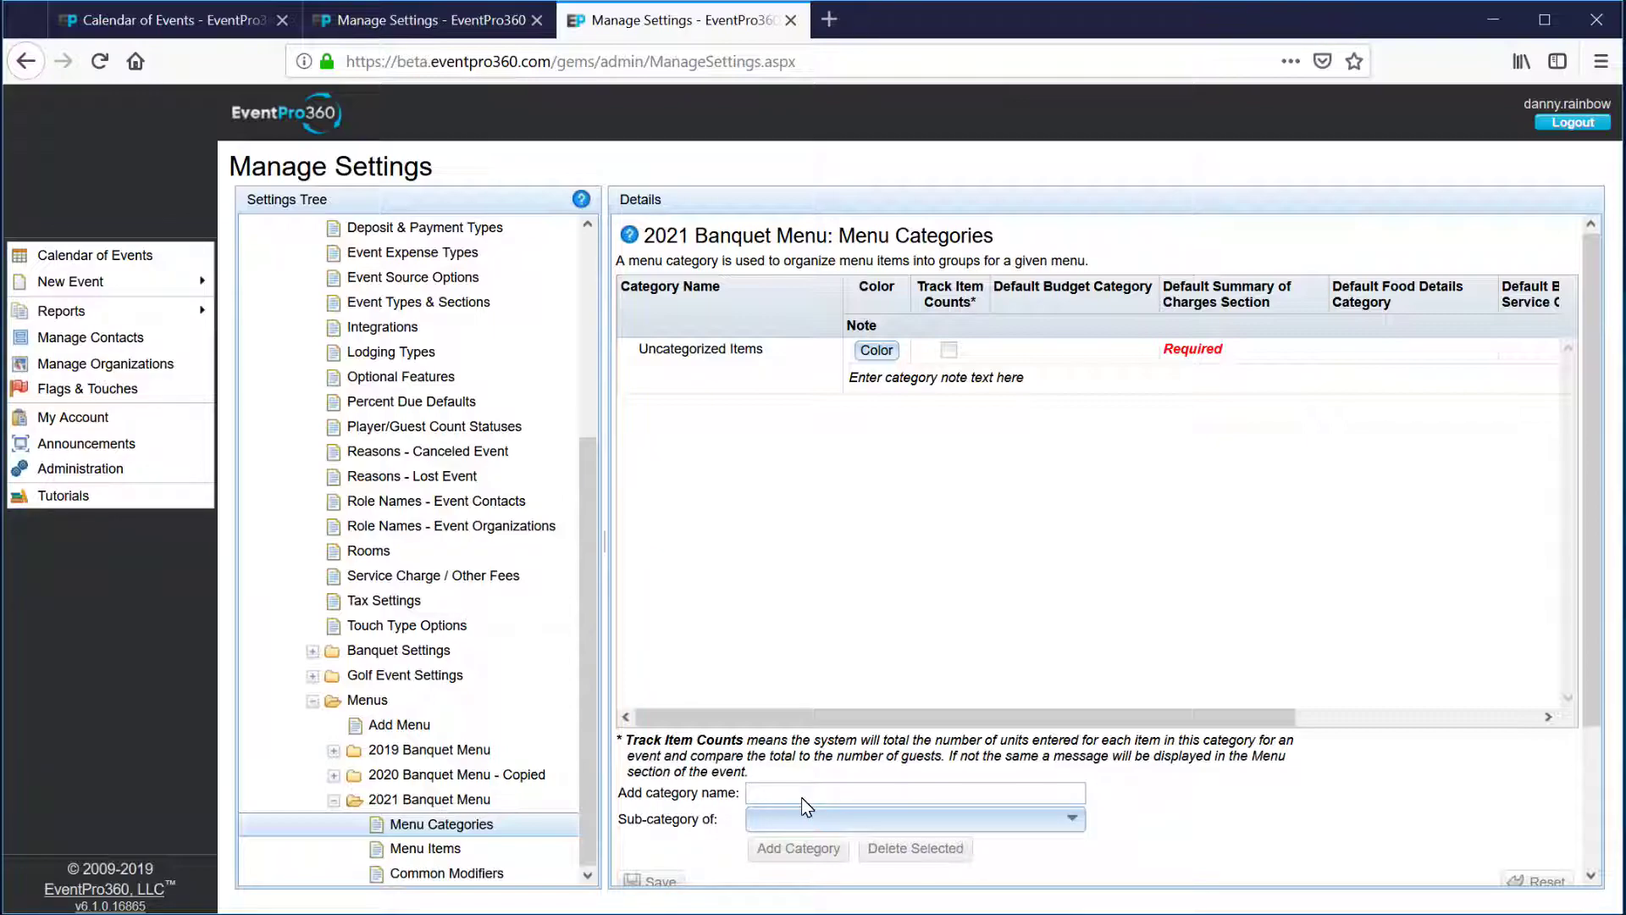
text(Breakfast)
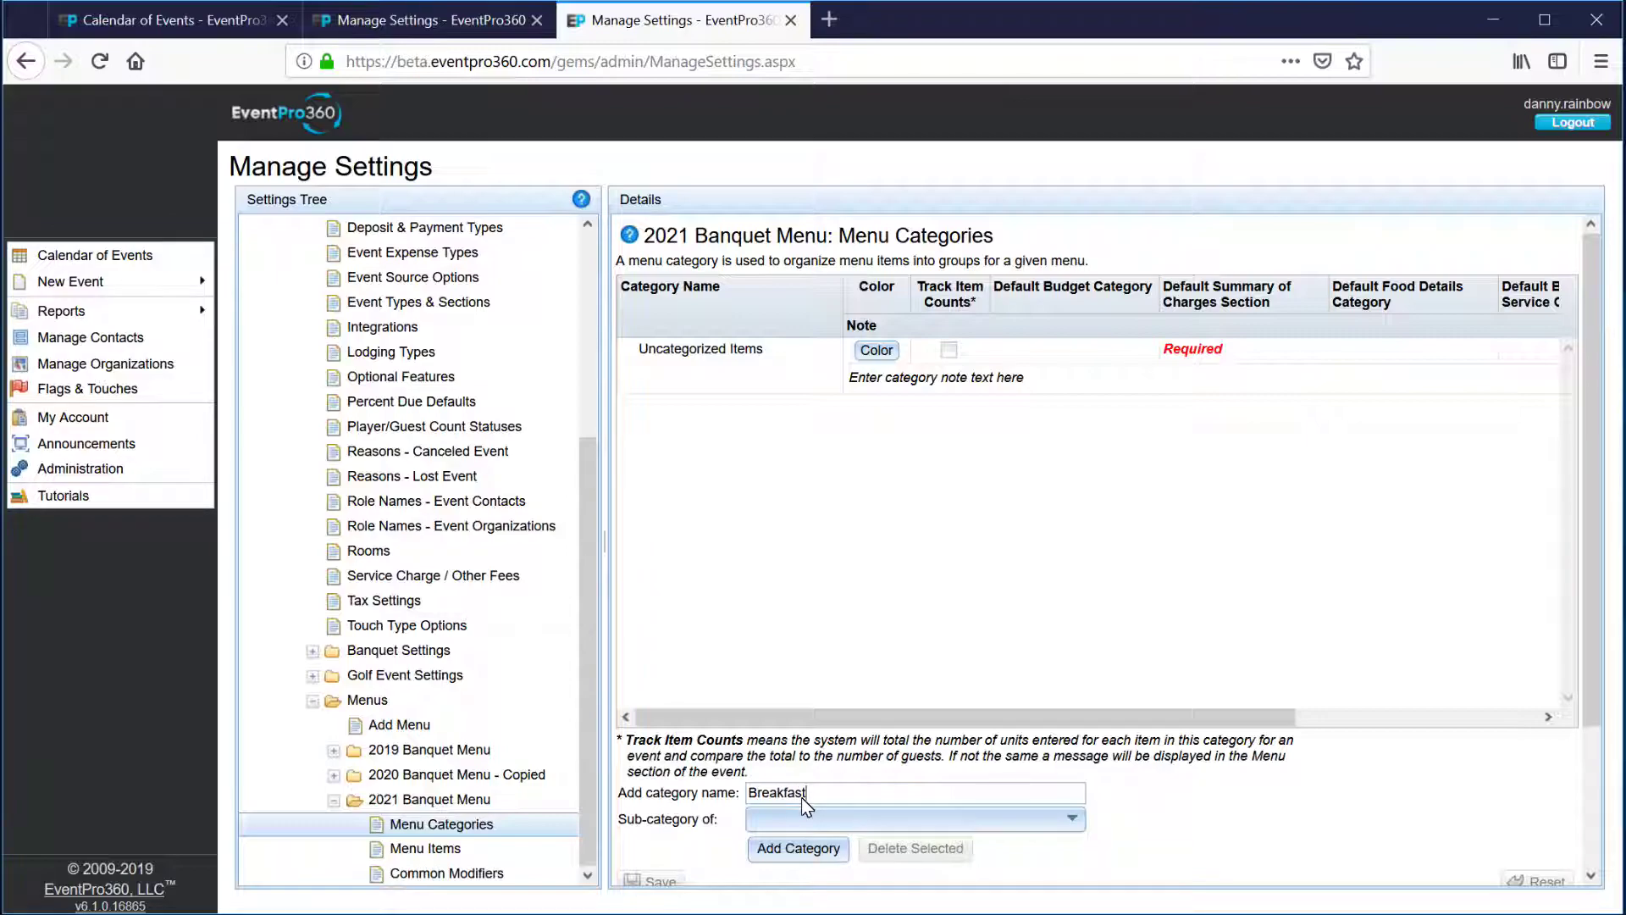
click(791, 850)
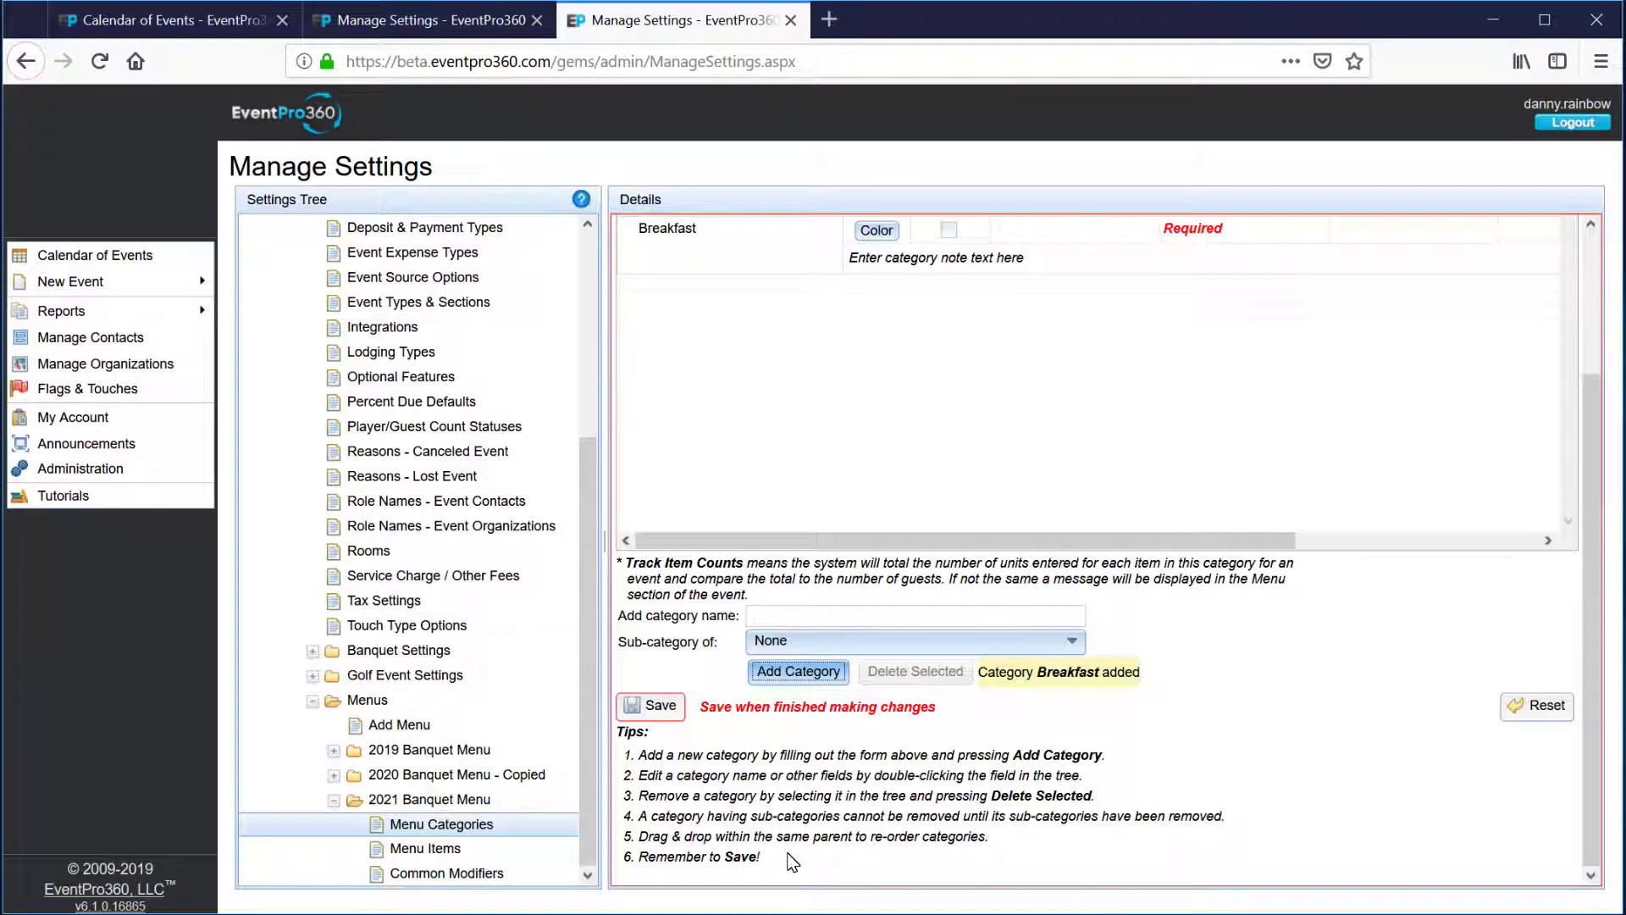
- Add a category named "Breakfast Buffet" as a sub-category of Breakfast
scroll(778, 745, up, 3)
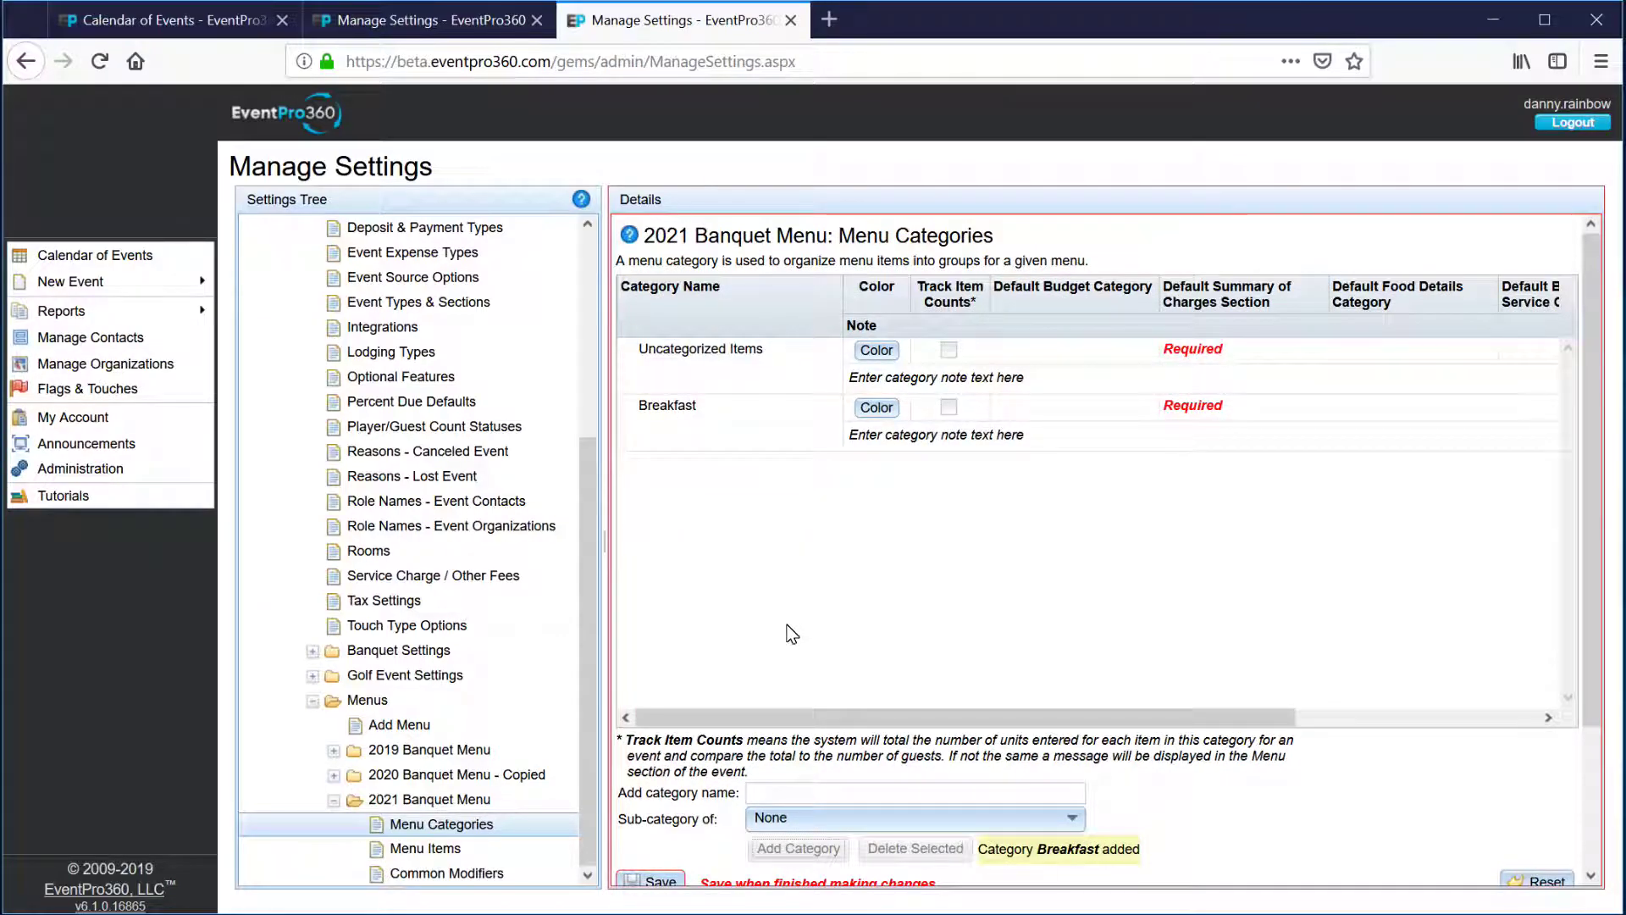
click(789, 792)
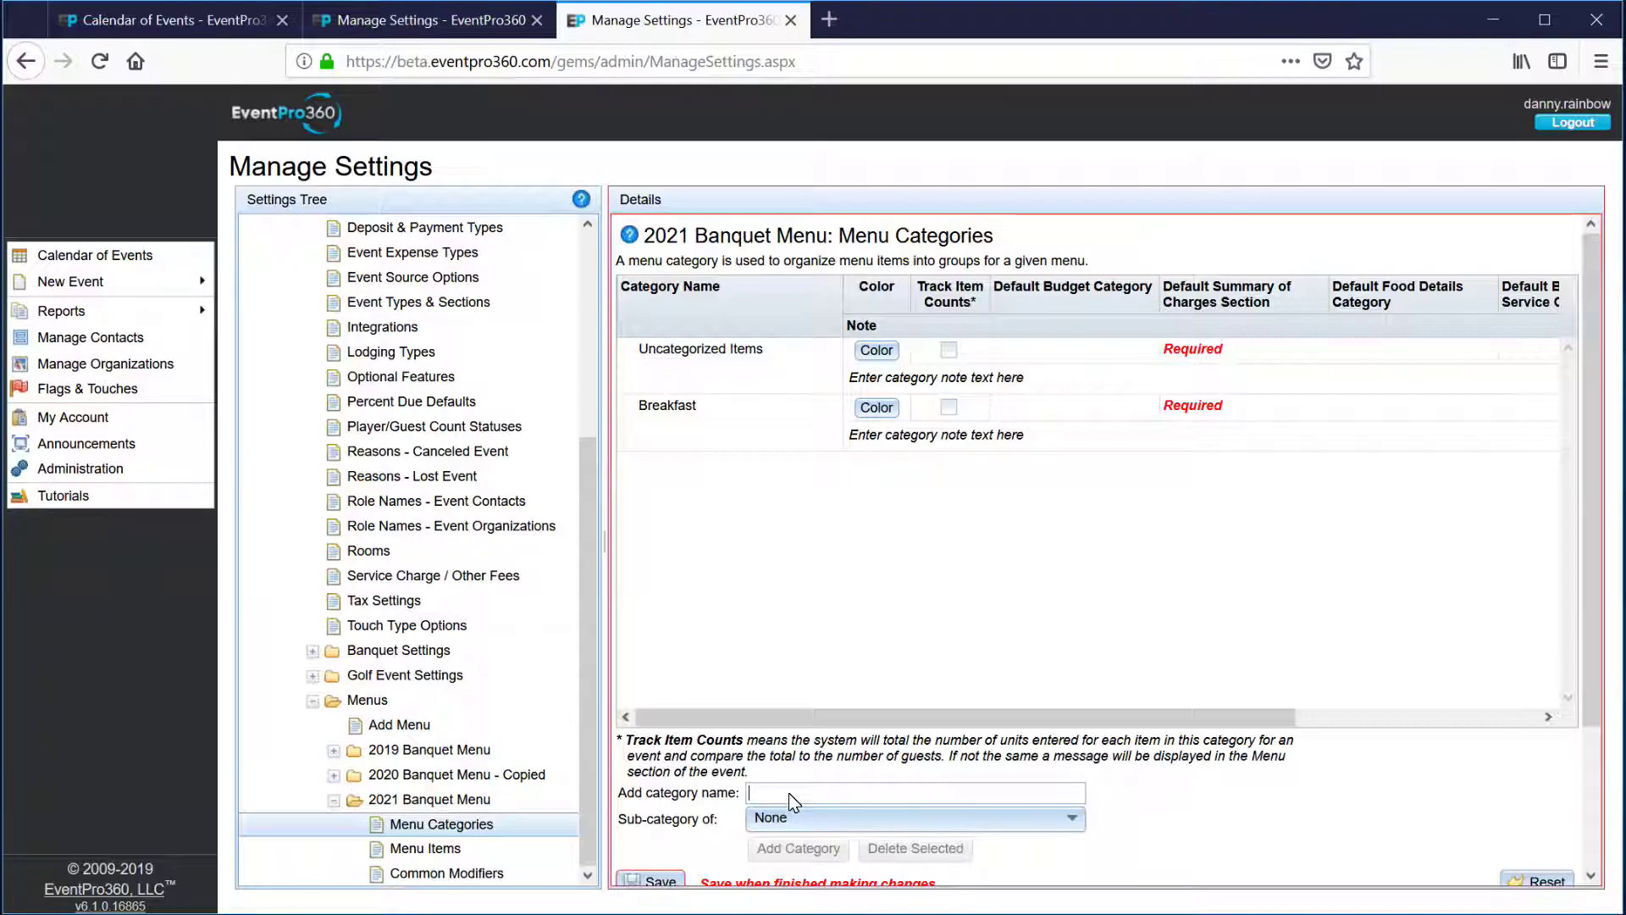
text(B)
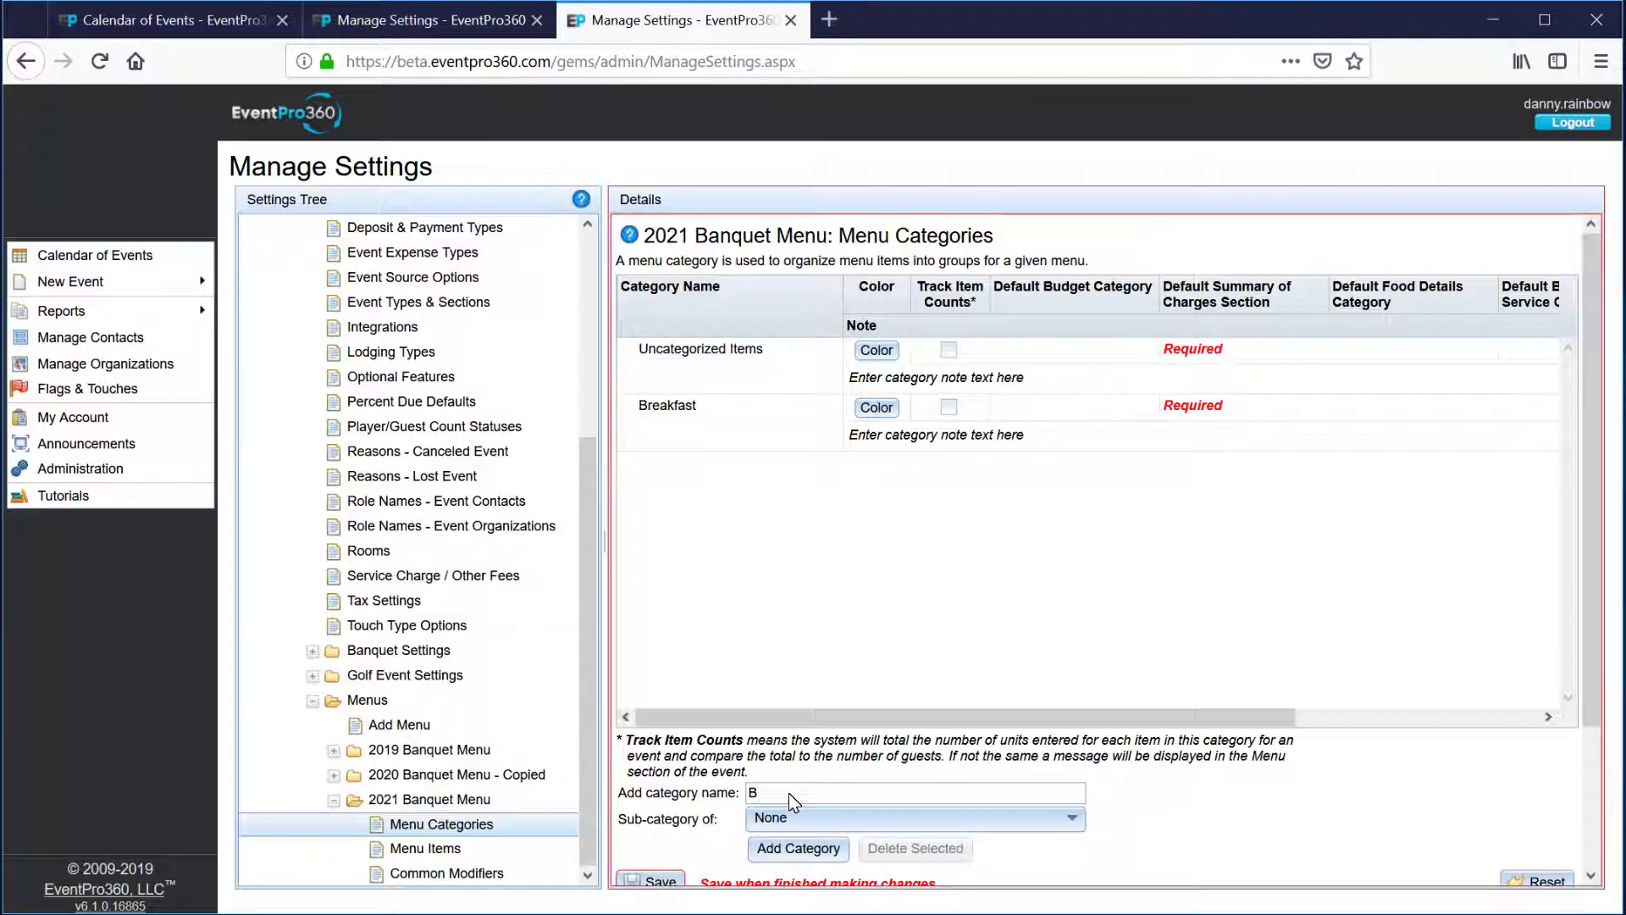
text(reakfast Buffet)
click(1015, 821)
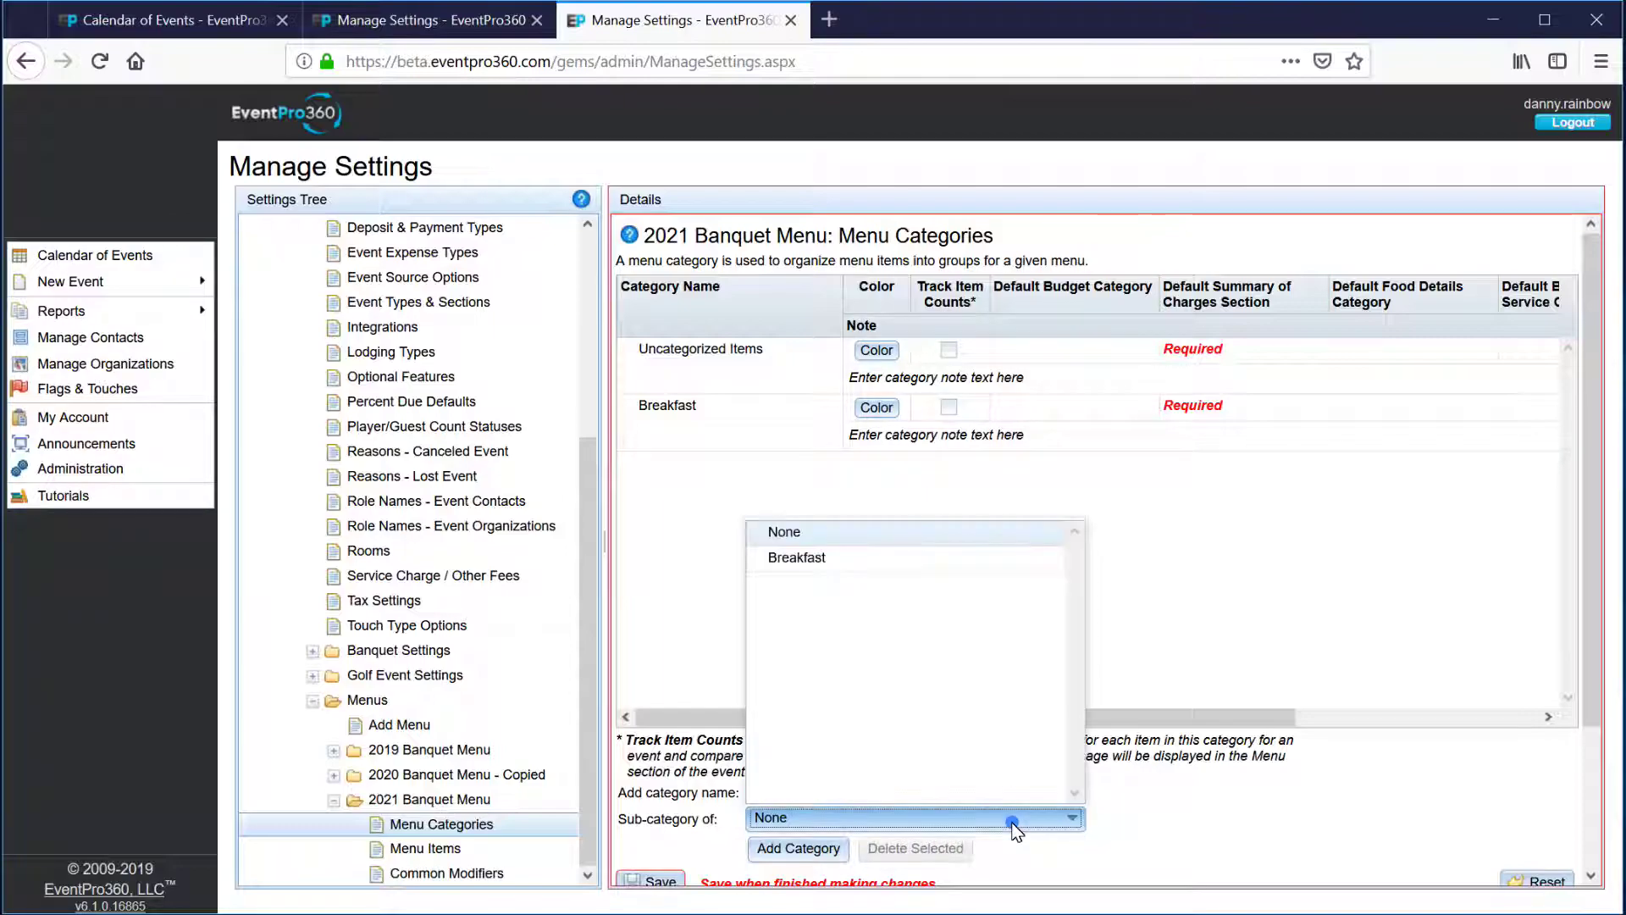
click(792, 559)
click(789, 848)
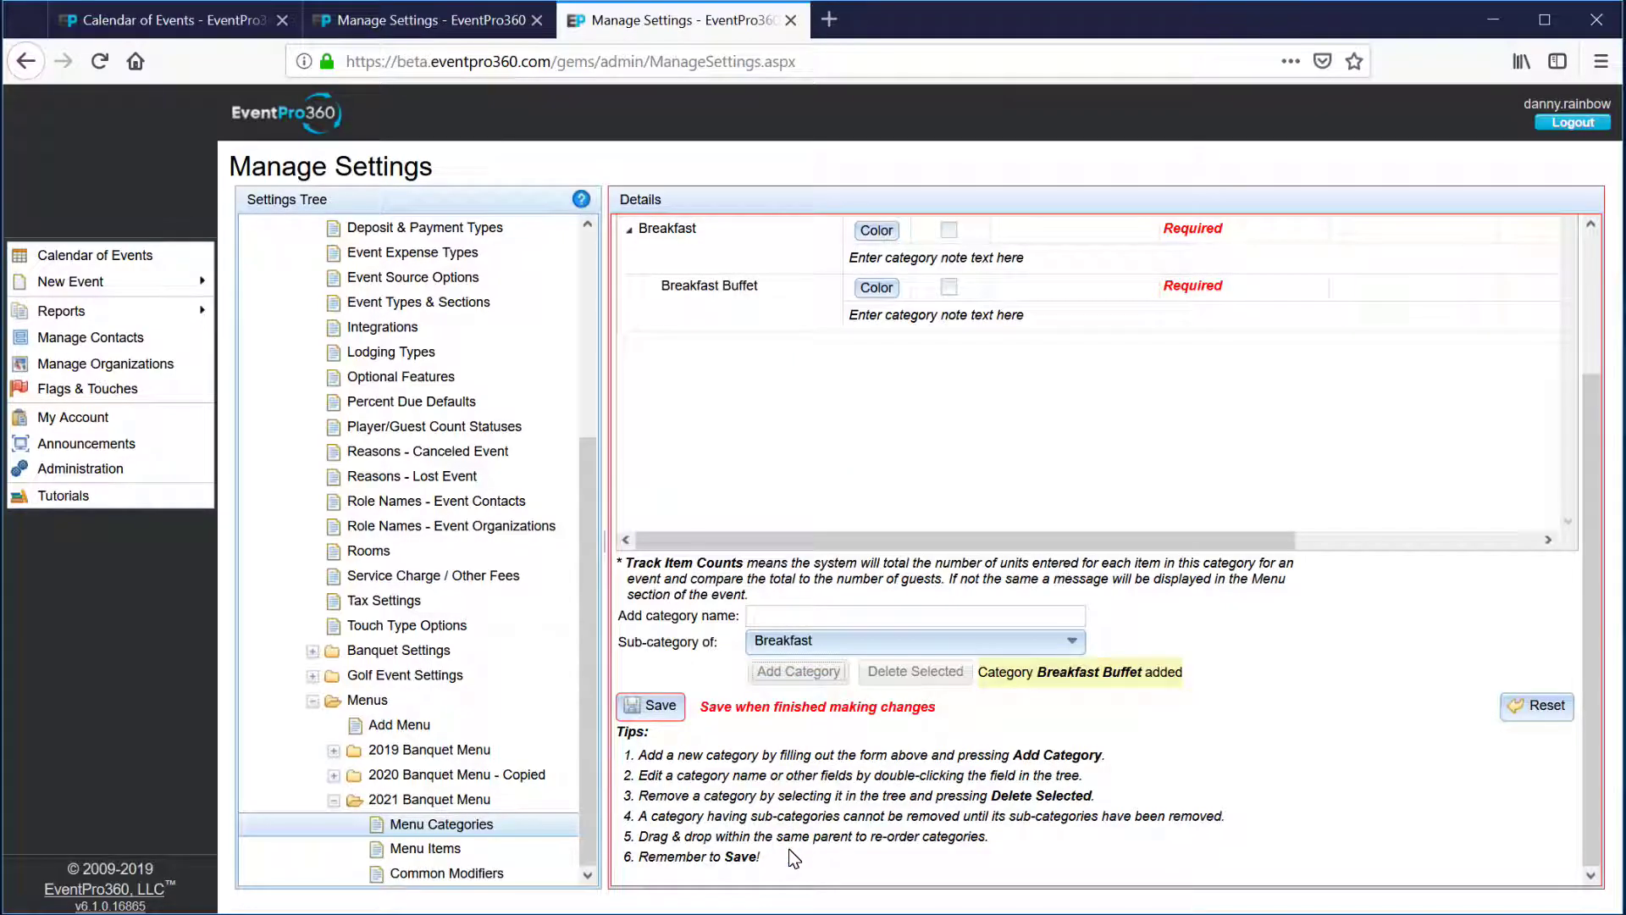
- Add another sub-category of Breakfast named "Breakfast a la carte"
scroll(796, 796, up, 3)
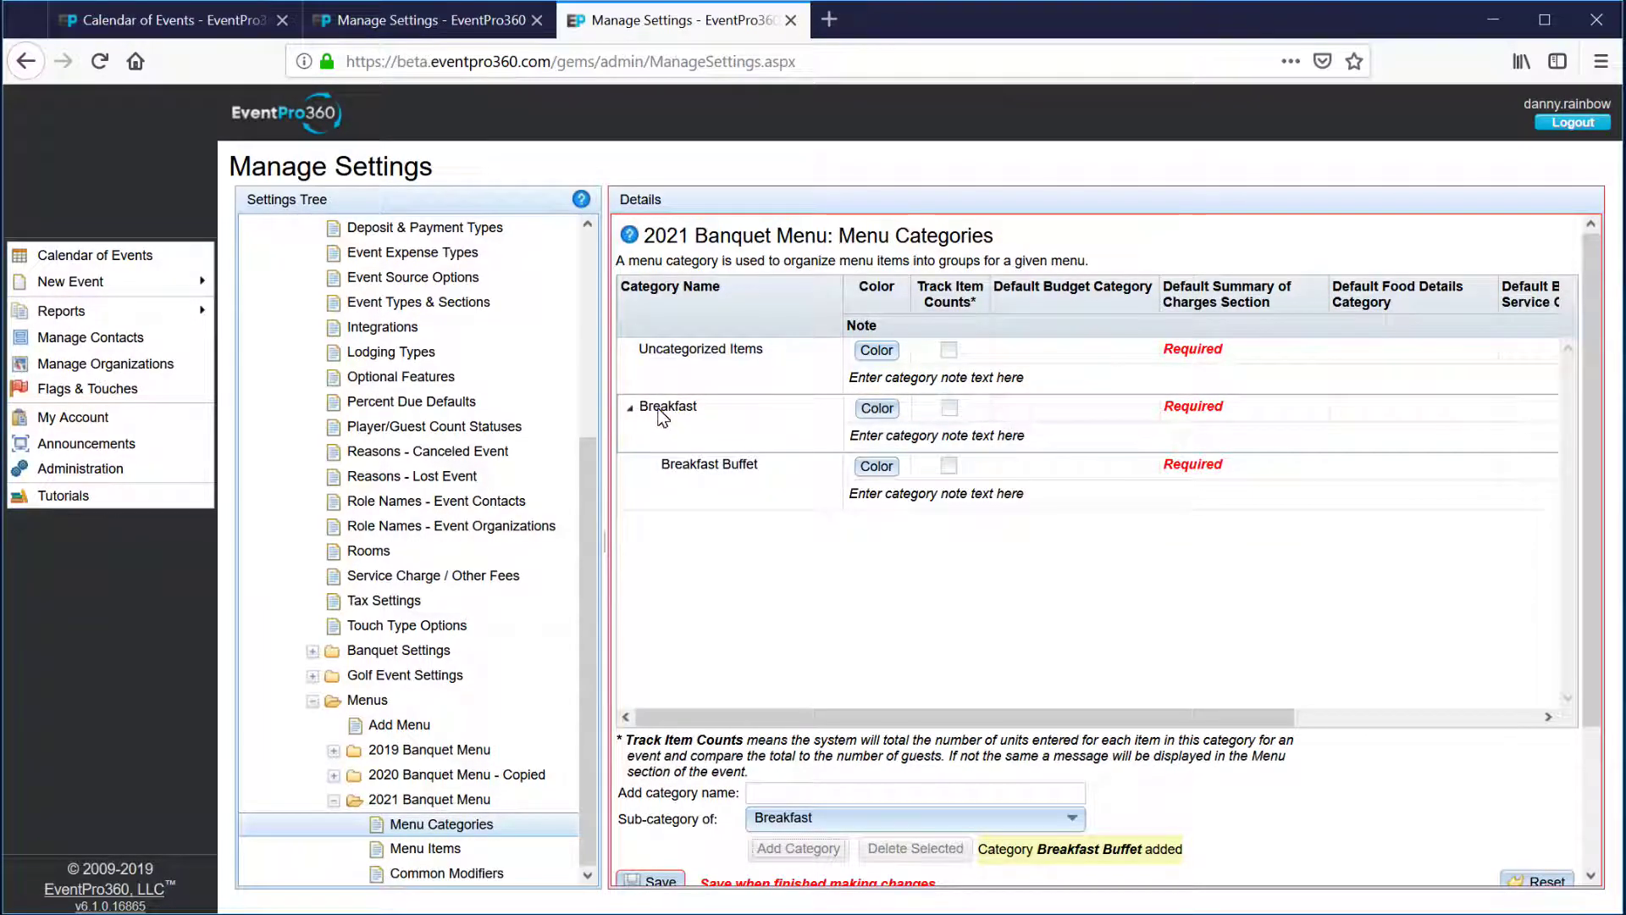
click(807, 794)
text(Bre)
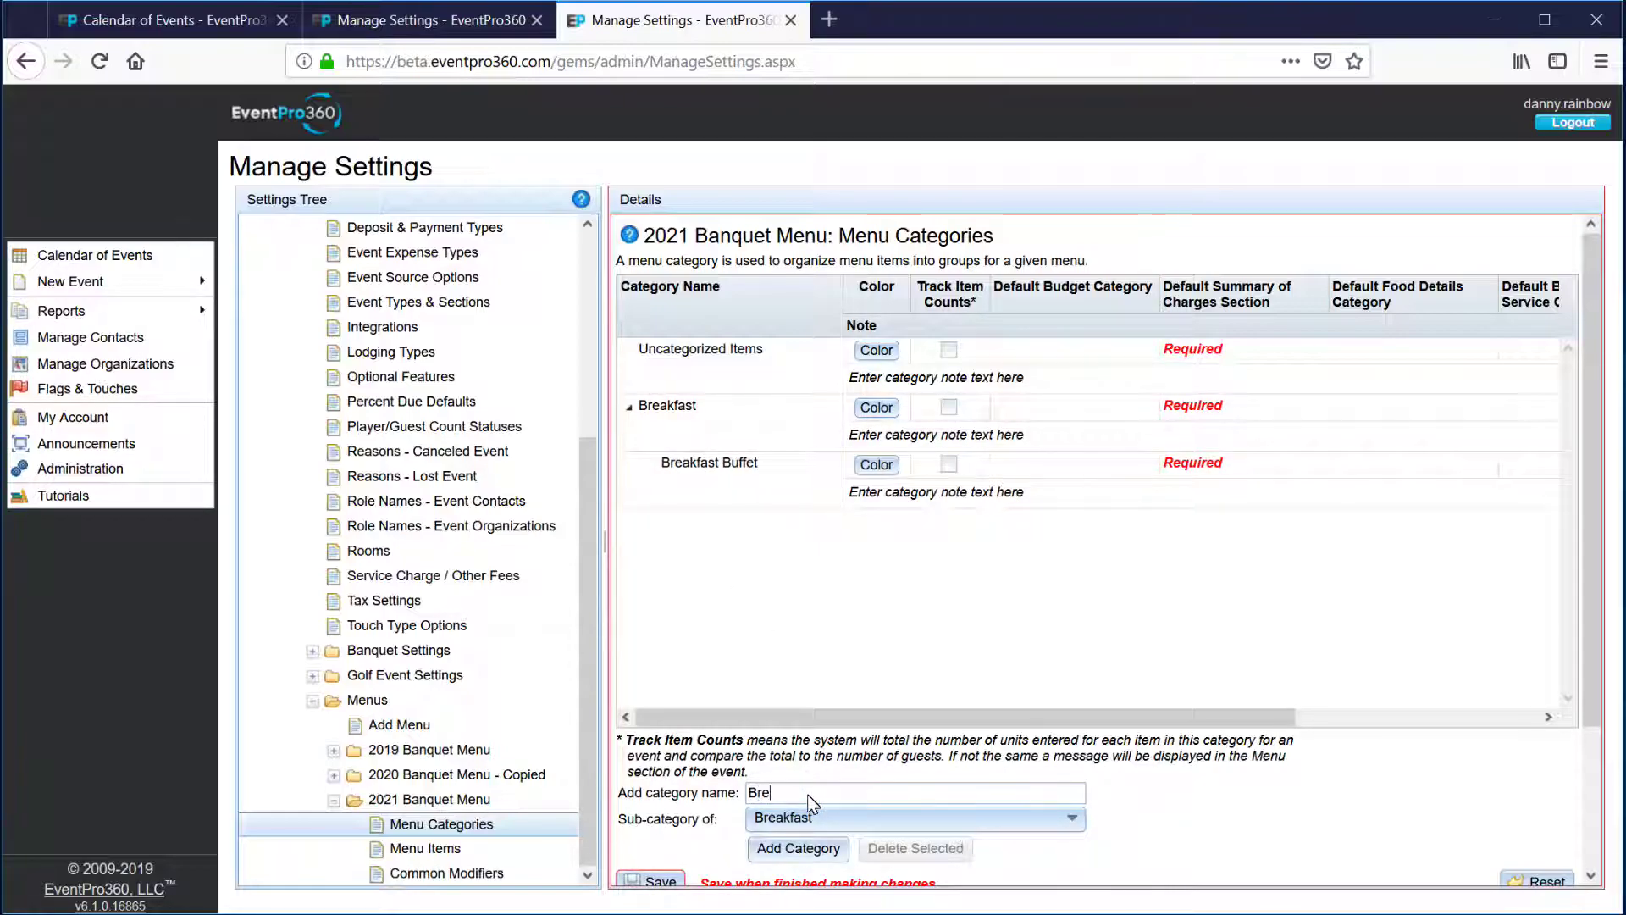
text(akfast a la carte)
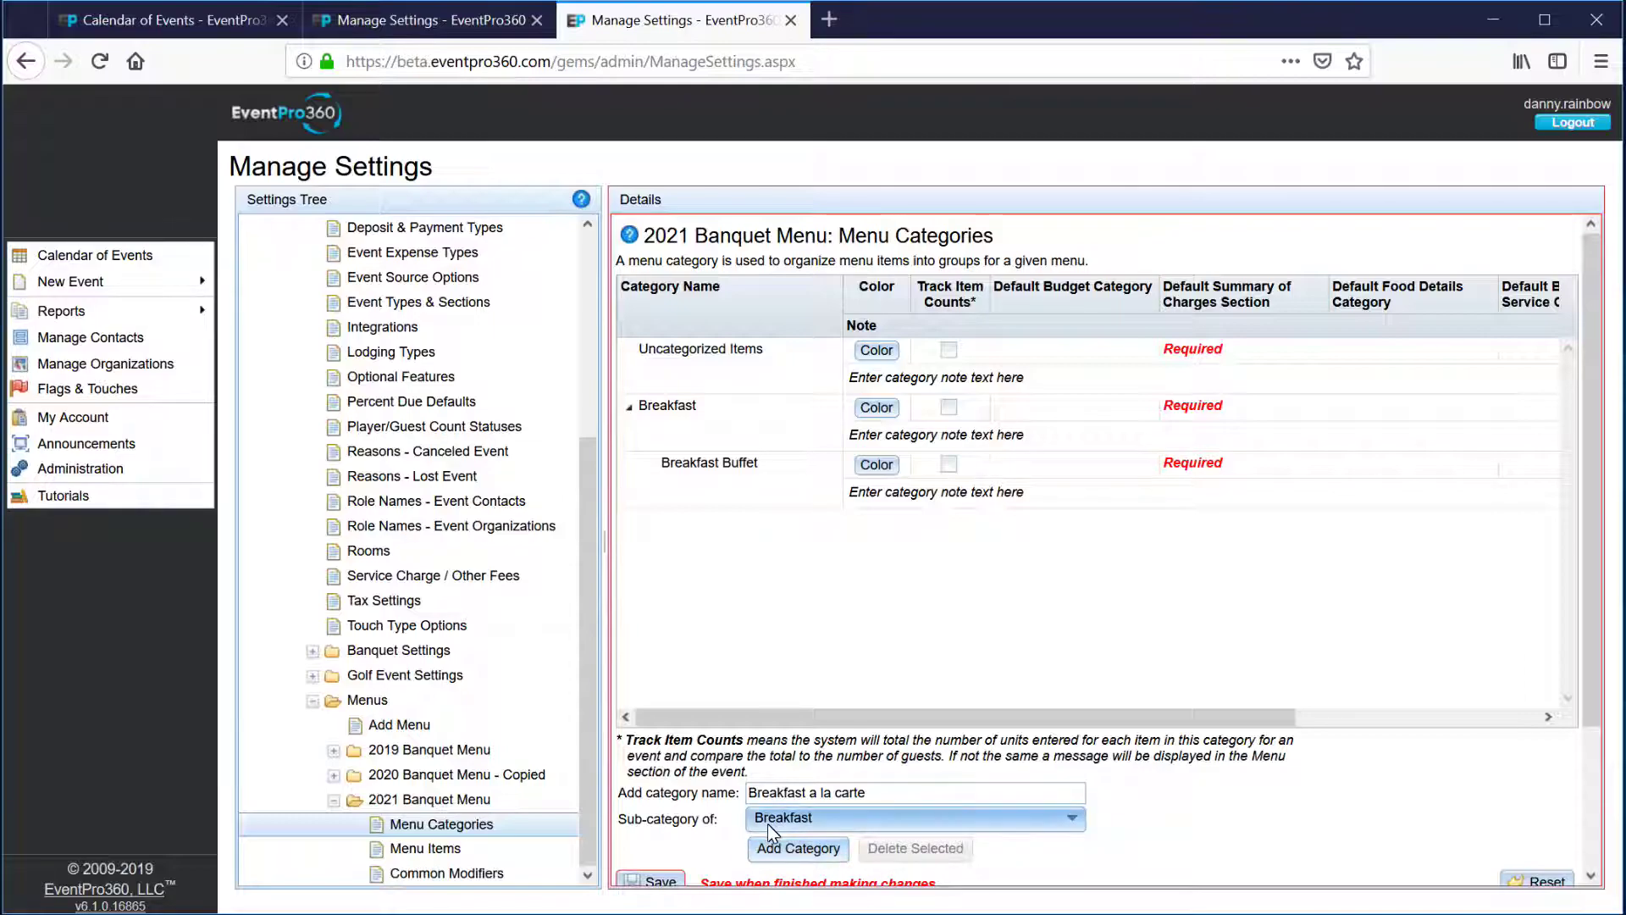
click(781, 848)
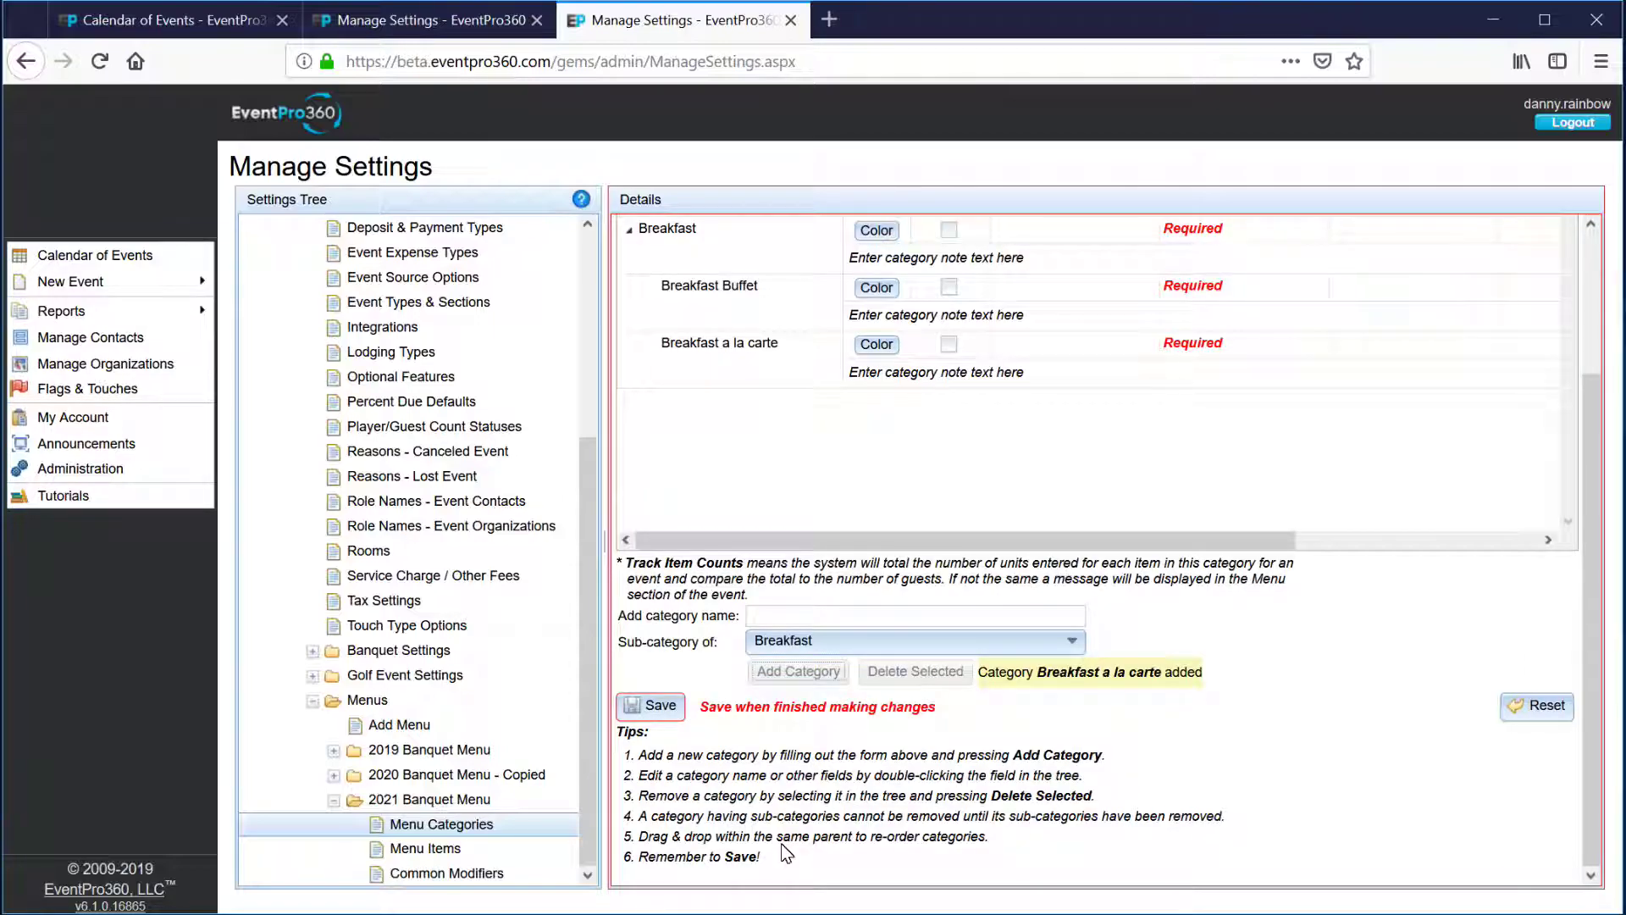
- Set the Breakfast category's default summary of charges section to Food for both Banquet and Golf Event
scroll(729, 432, up, 3)
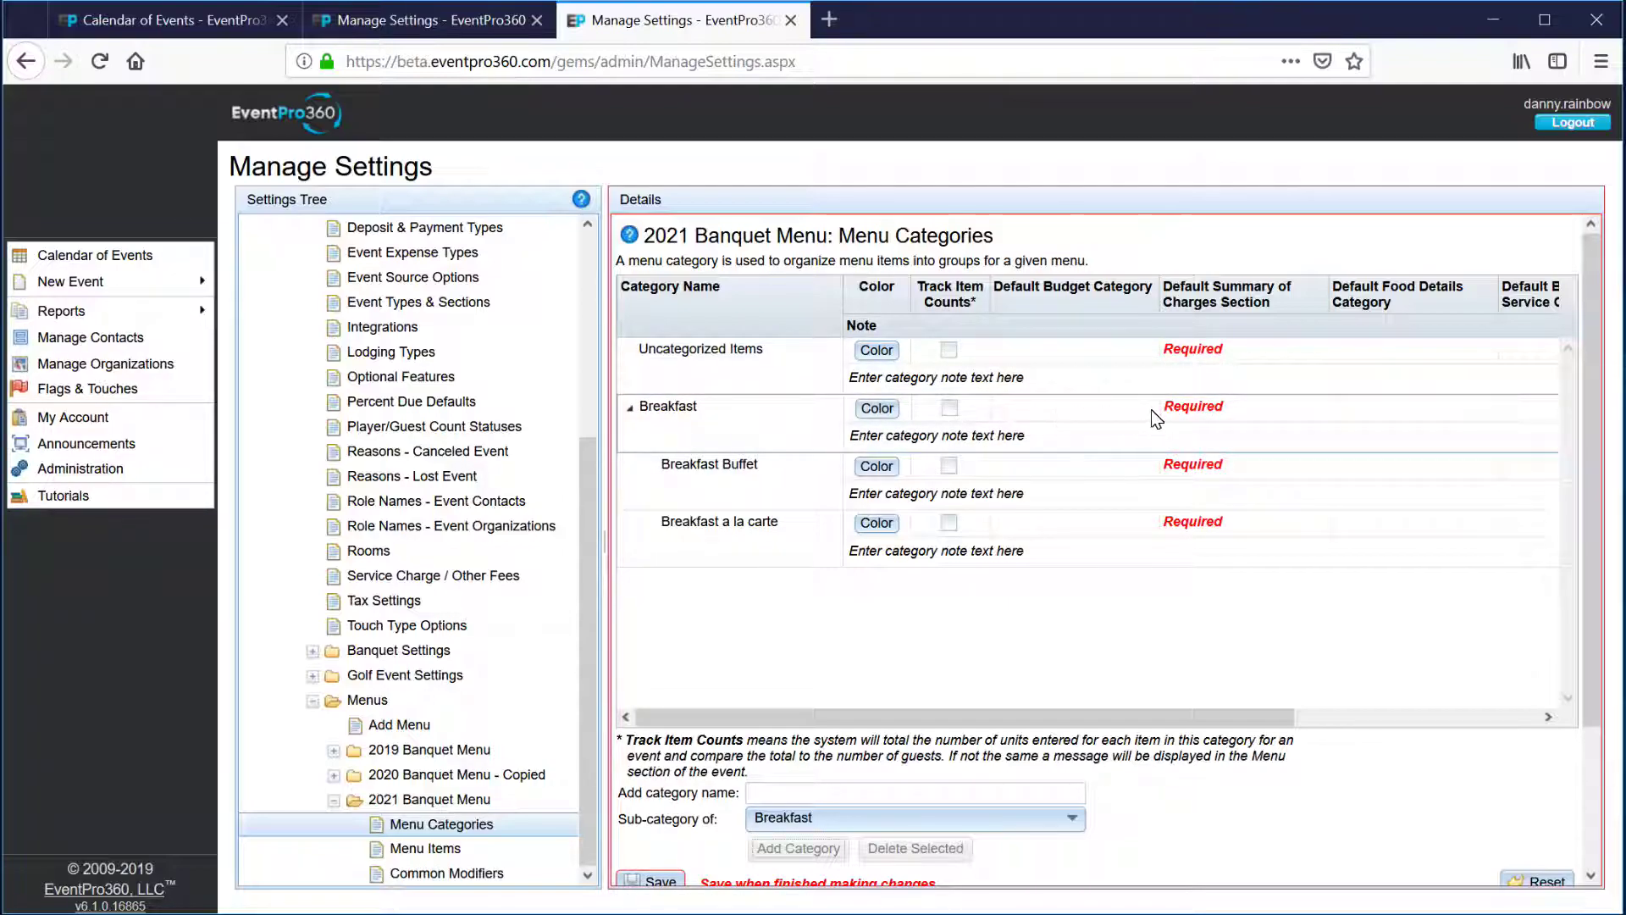
click(1202, 408)
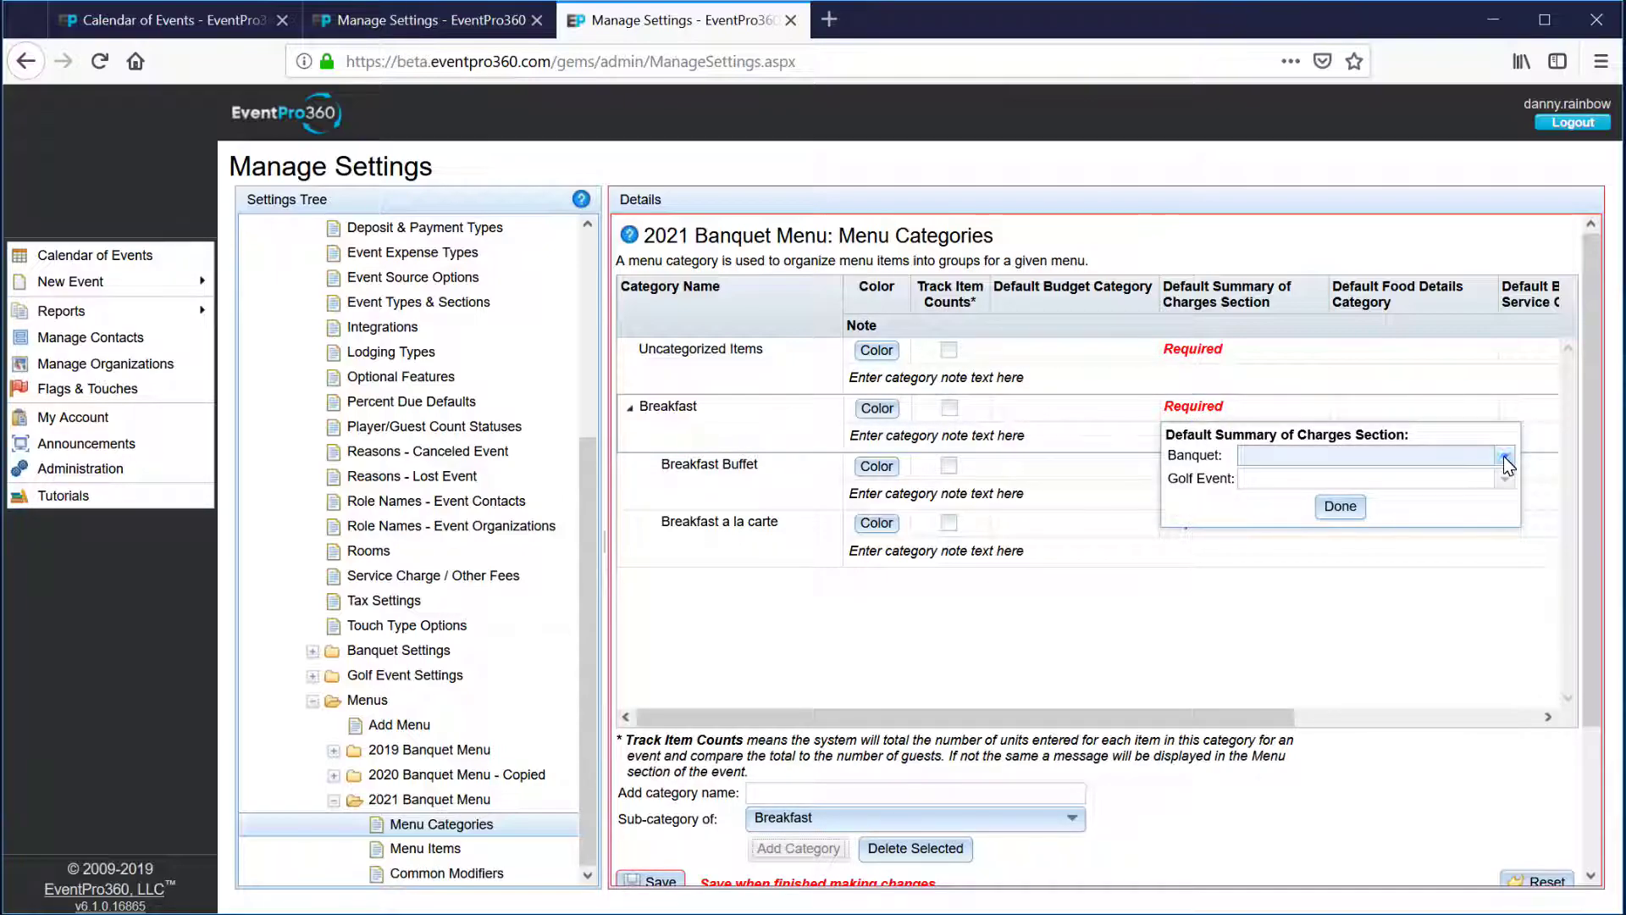
click(1502, 456)
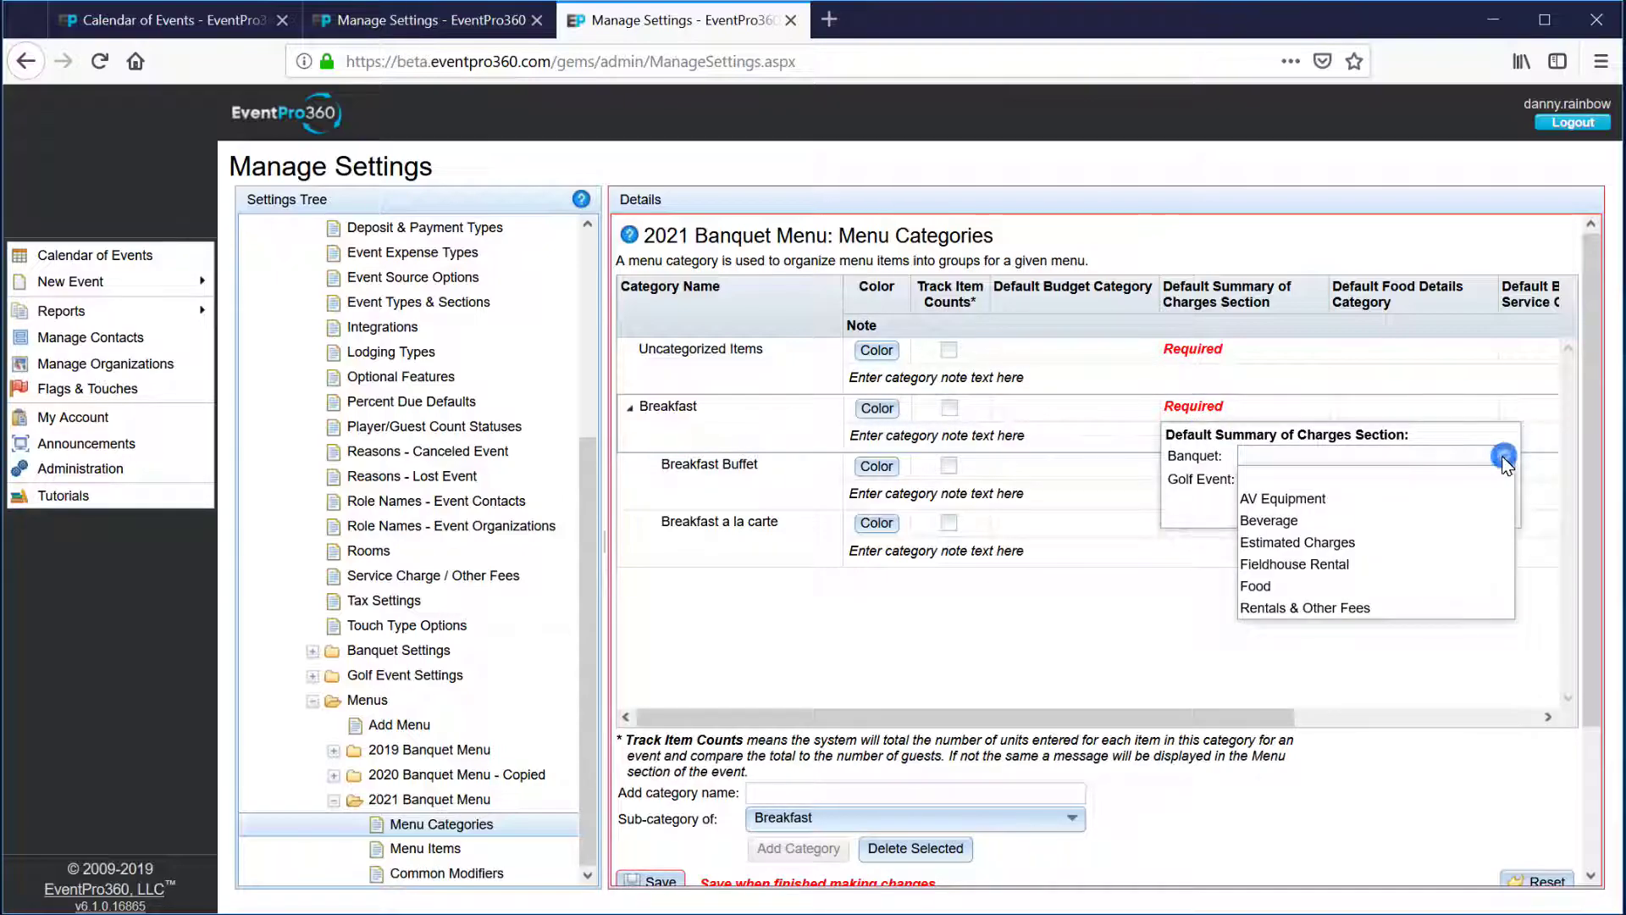
click(1280, 585)
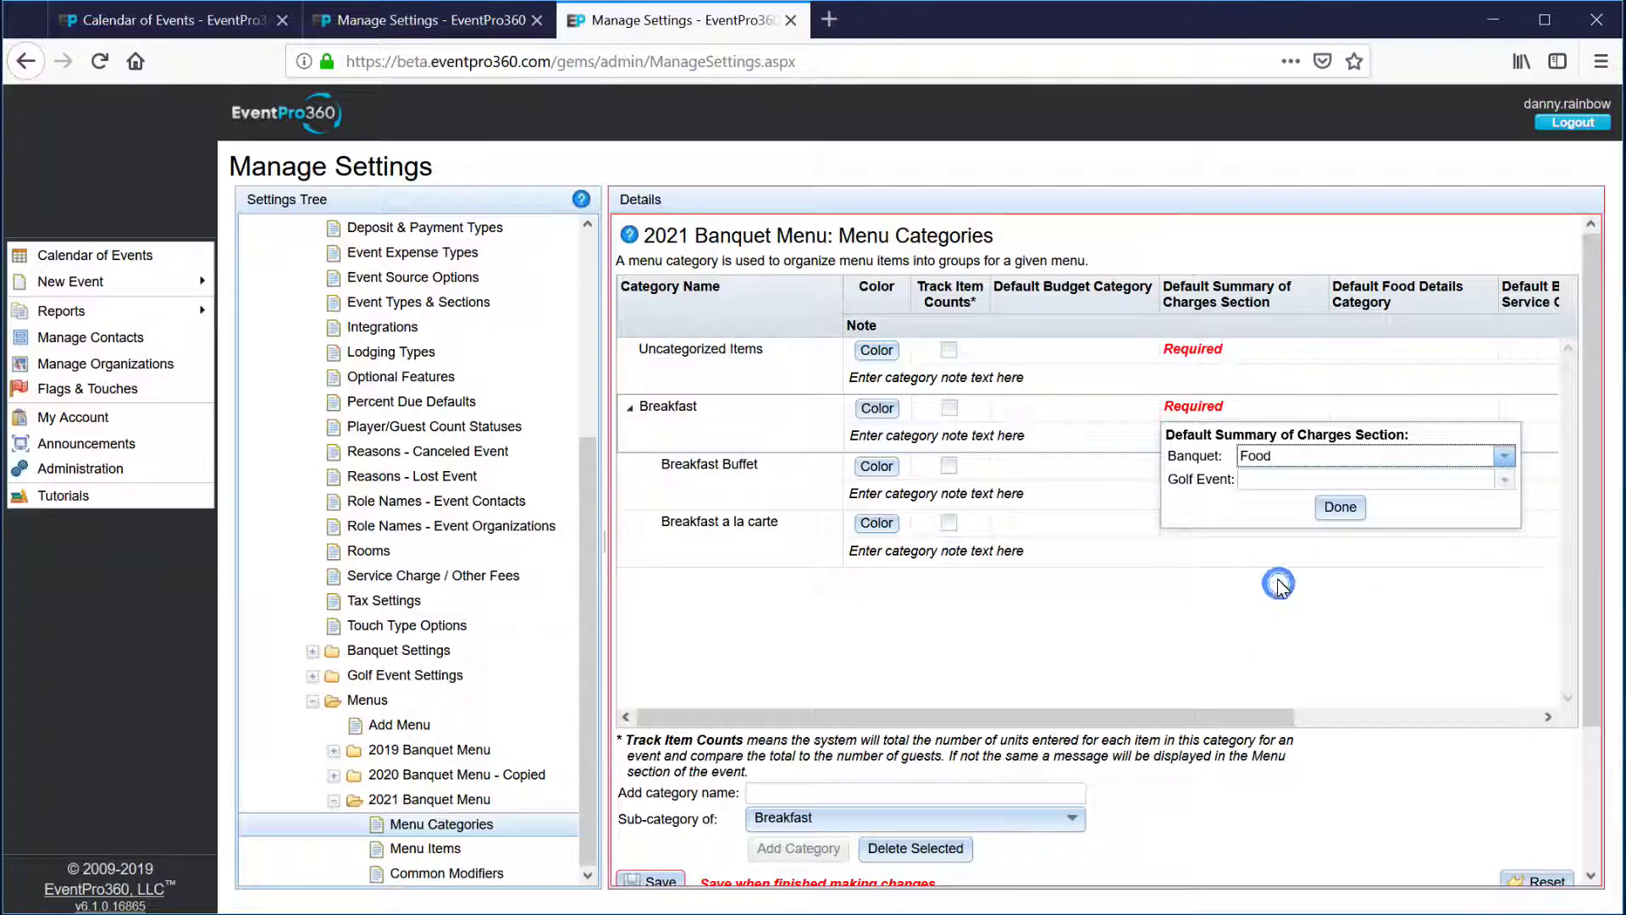
click(1505, 480)
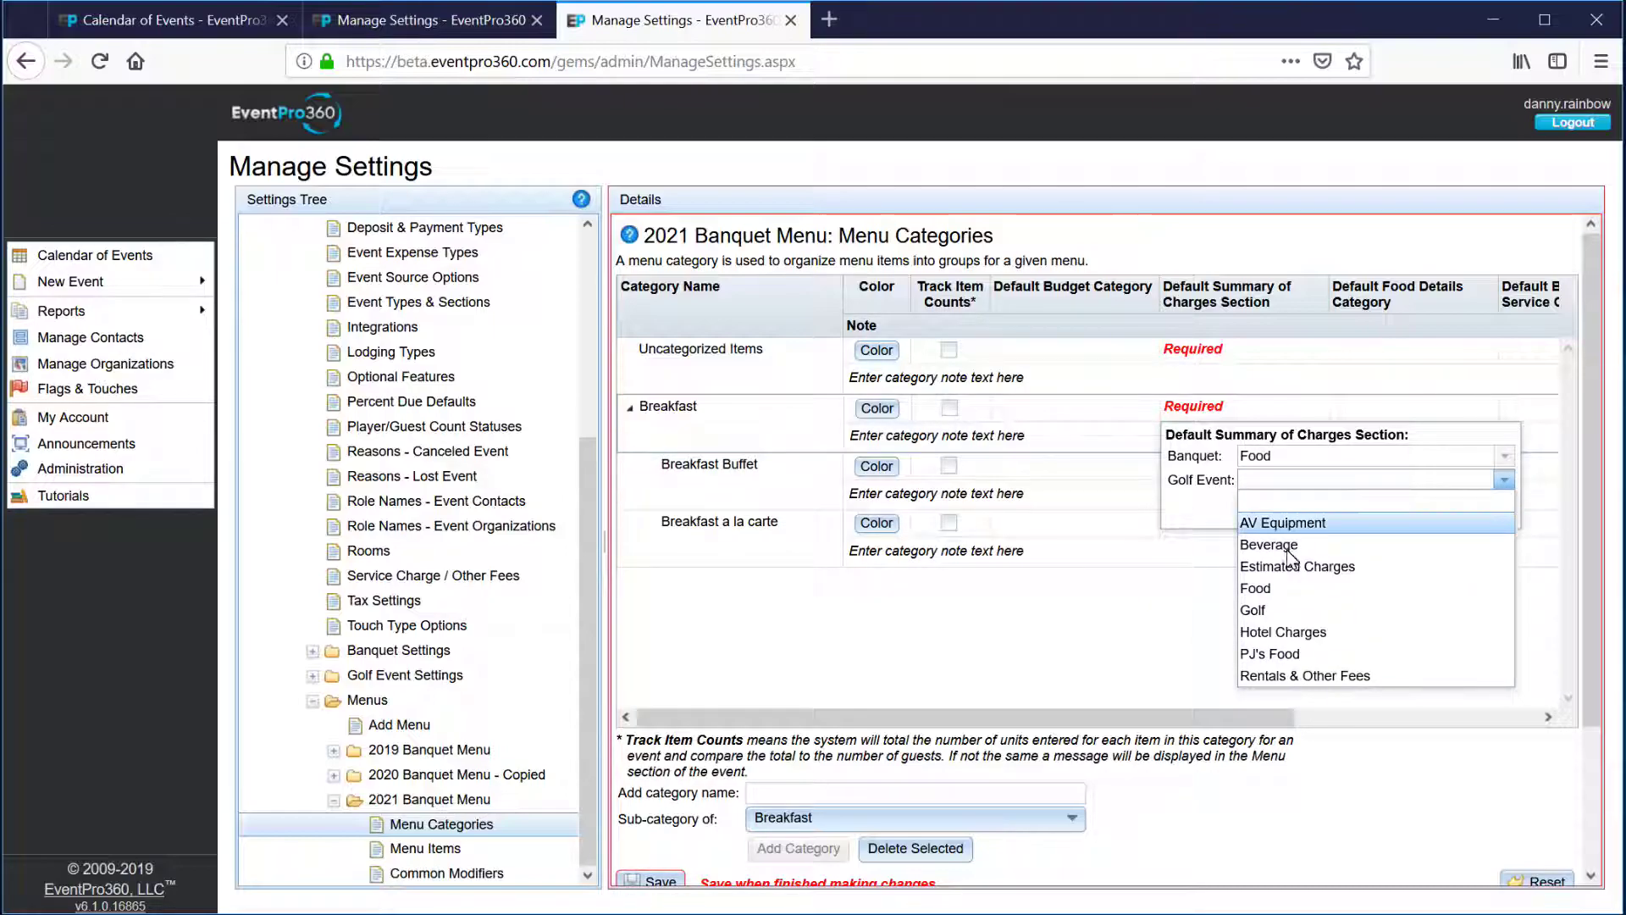
click(1273, 592)
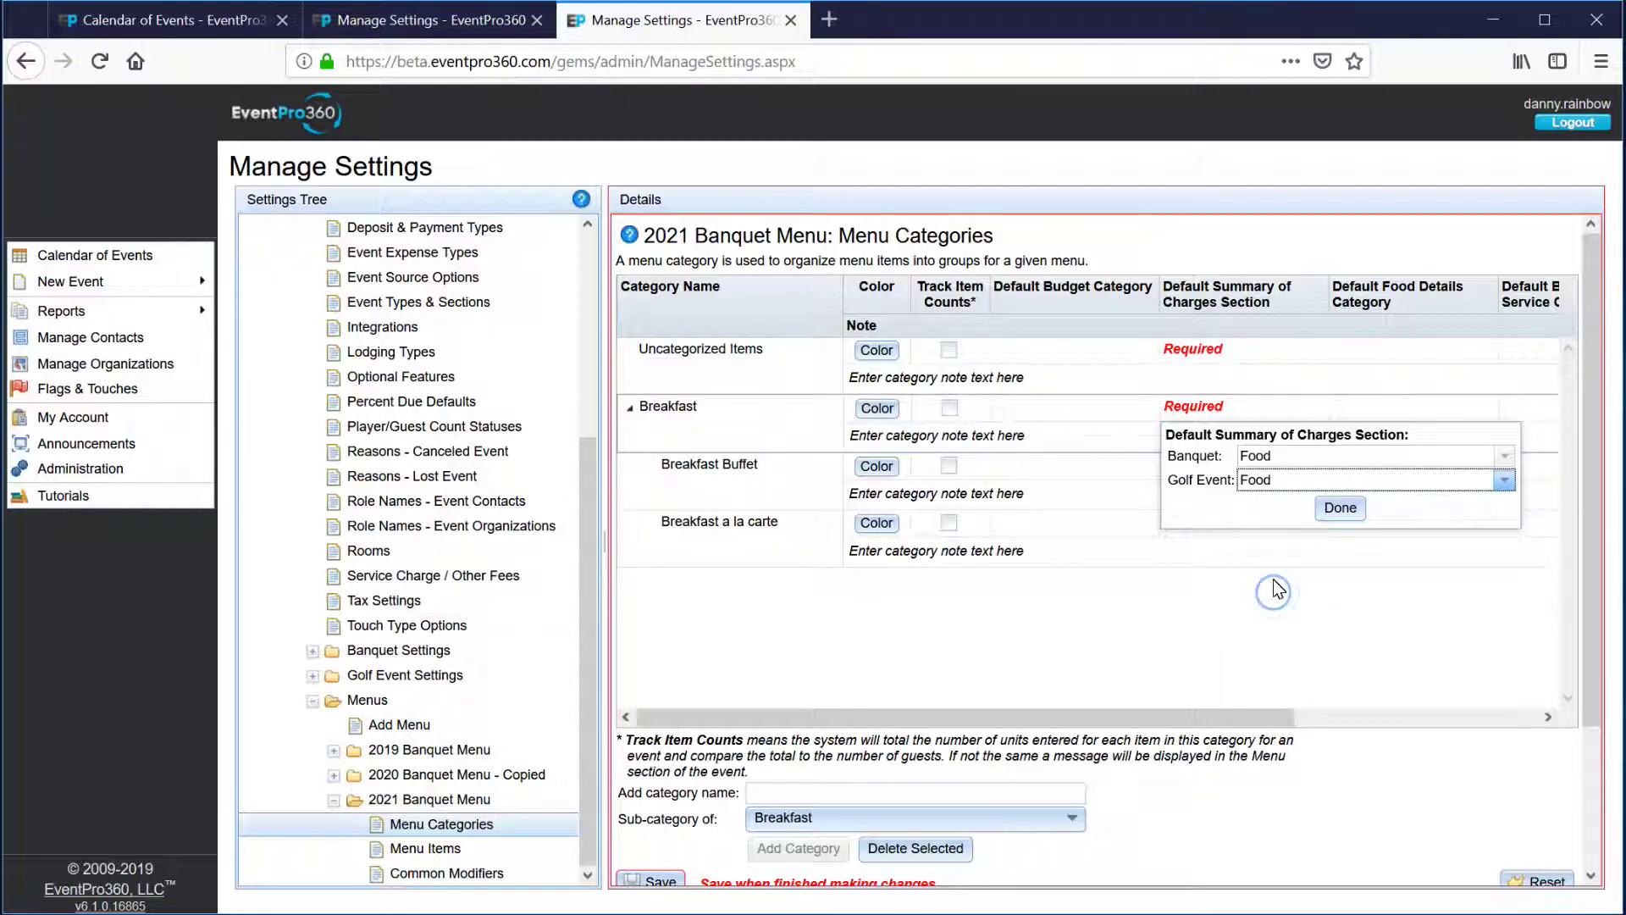
click(1339, 508)
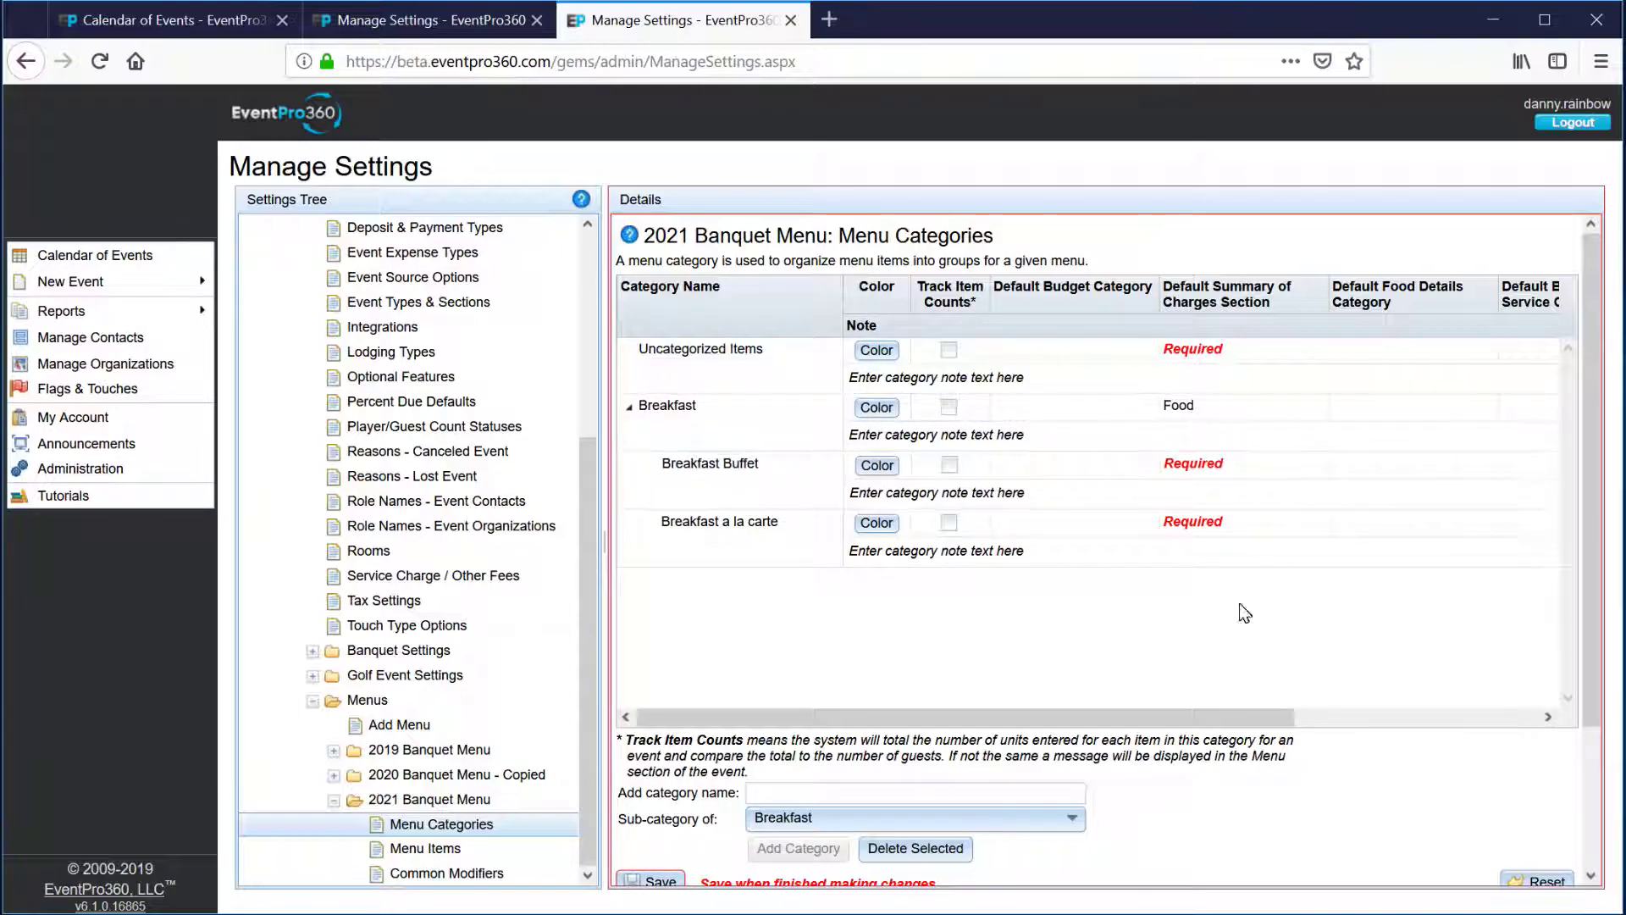
drag(1165, 716, 1289, 705)
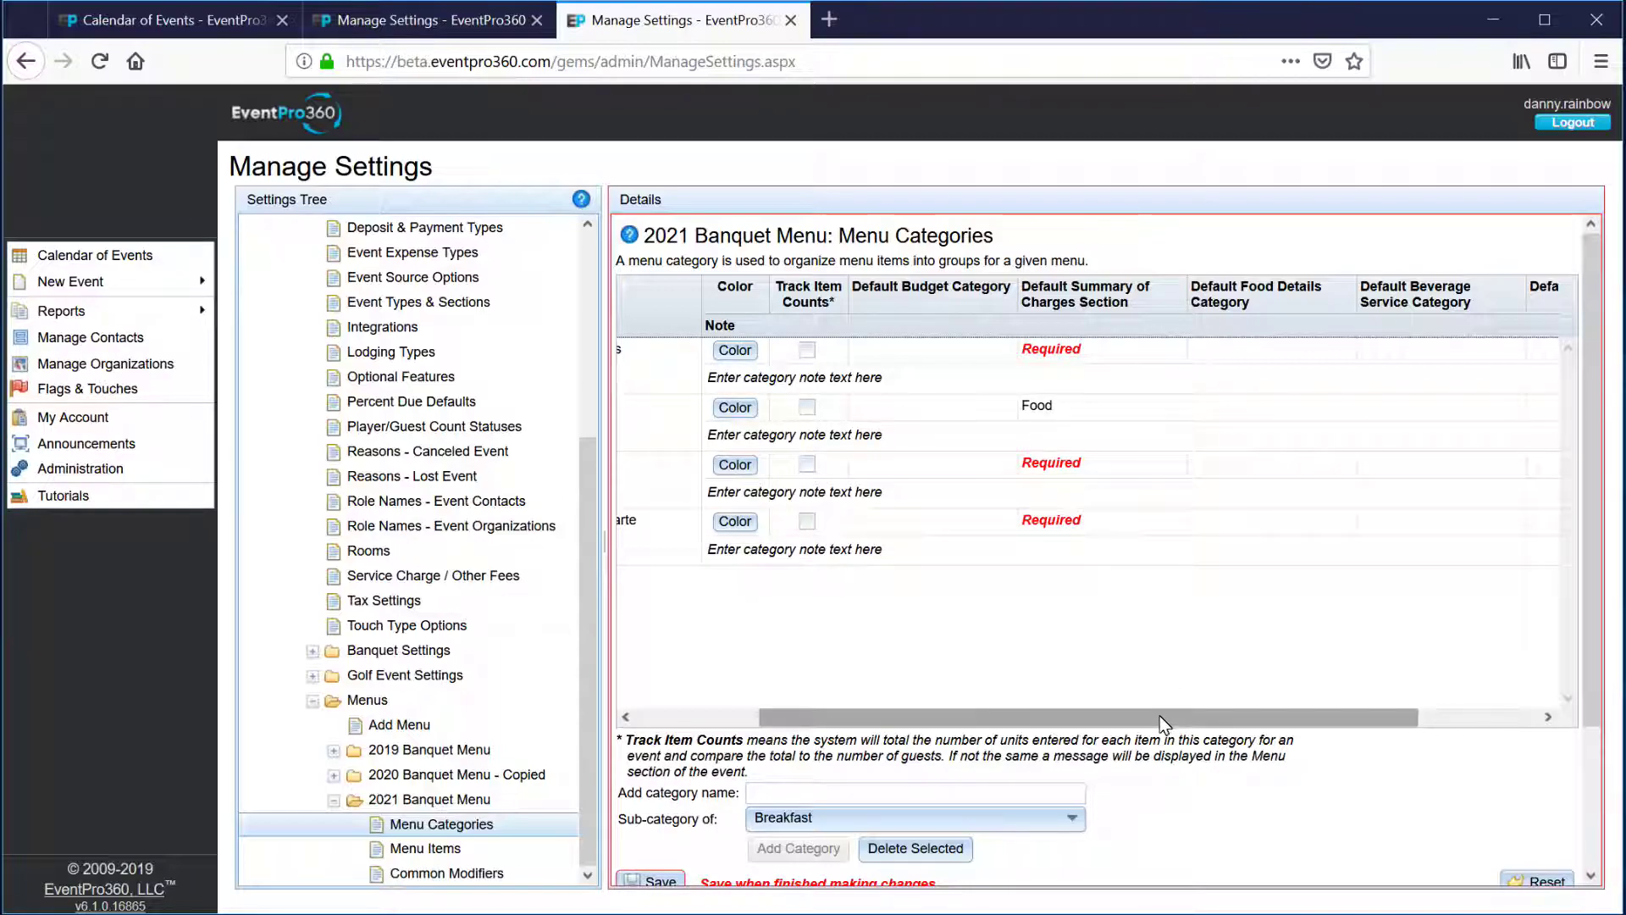
- Set the Breakfast category's default budget category to Food
drag(1162, 723, 936, 748)
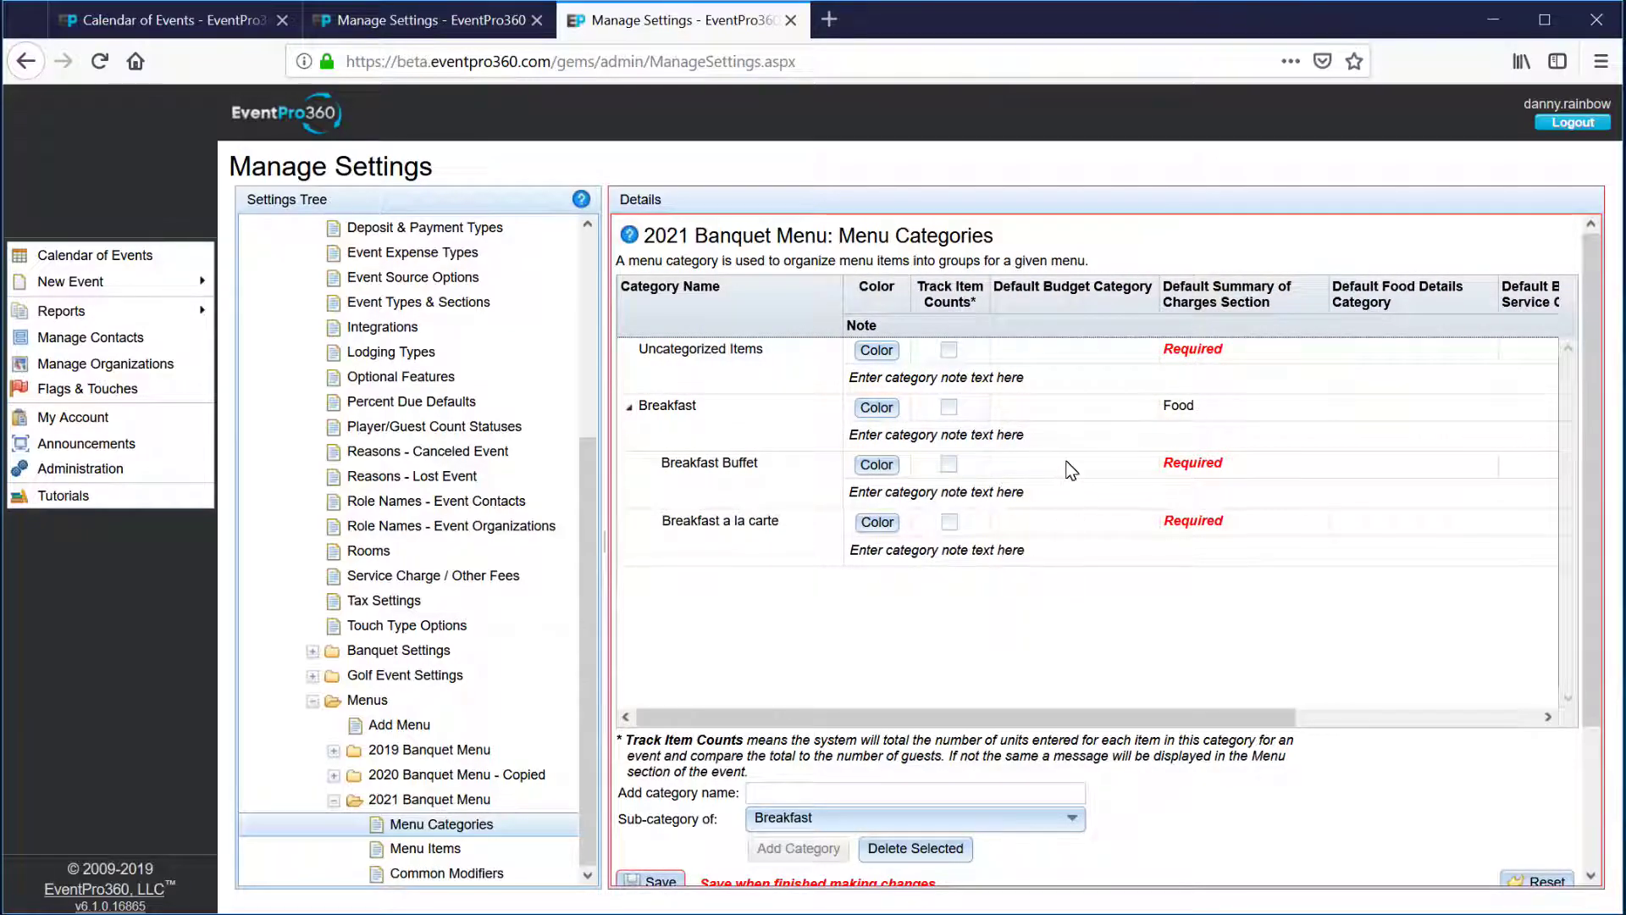
click(1030, 412)
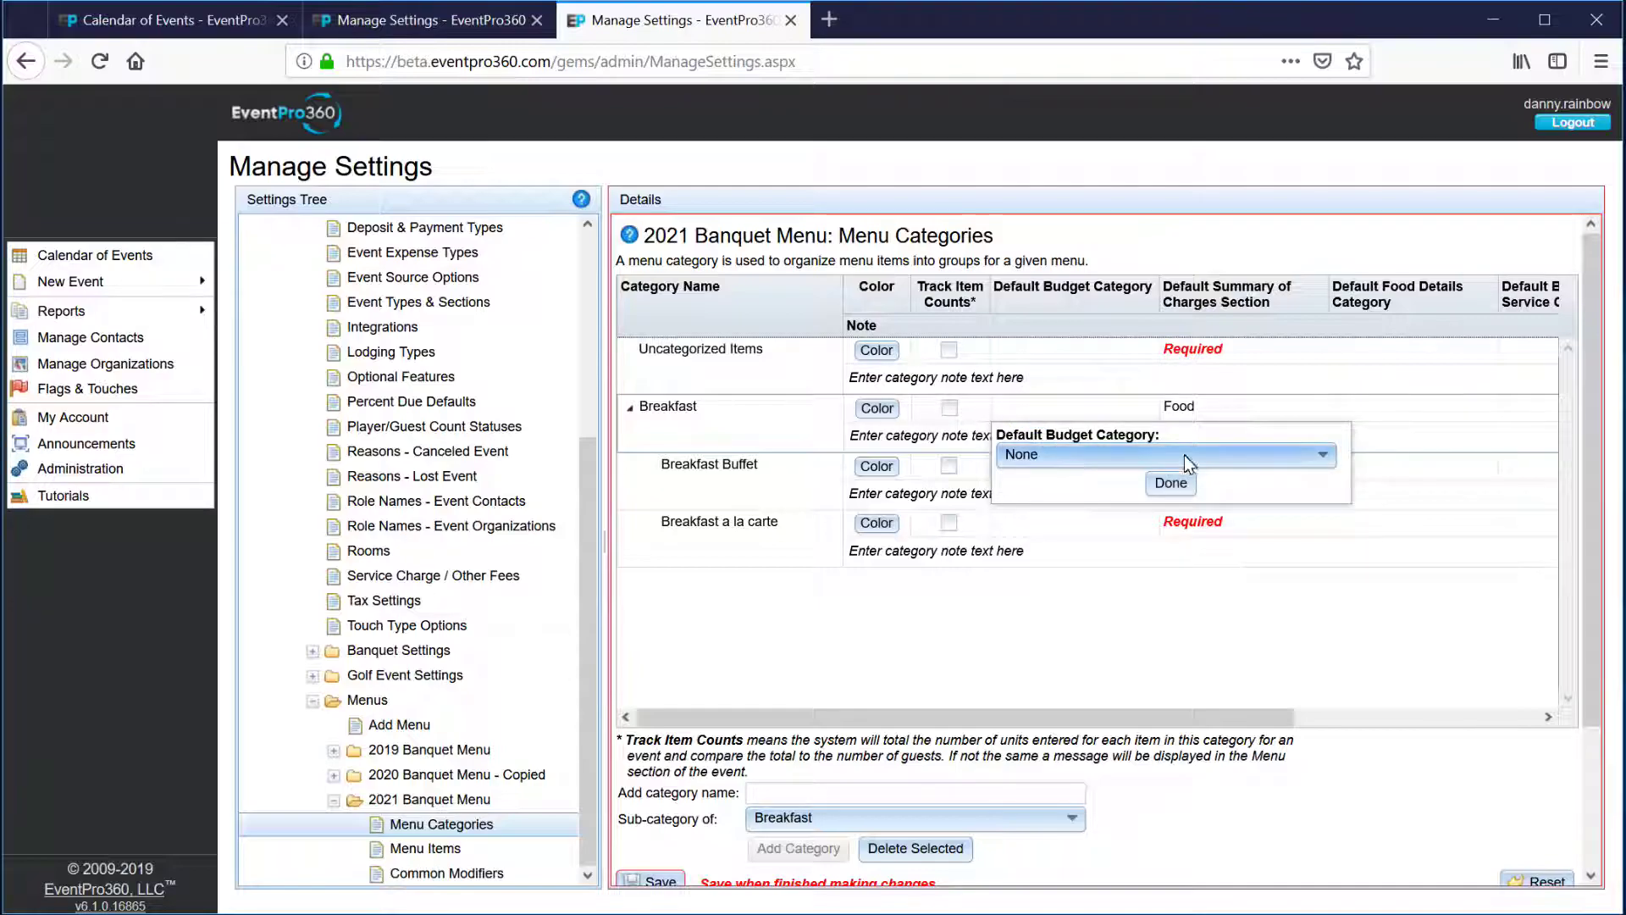
click(1321, 458)
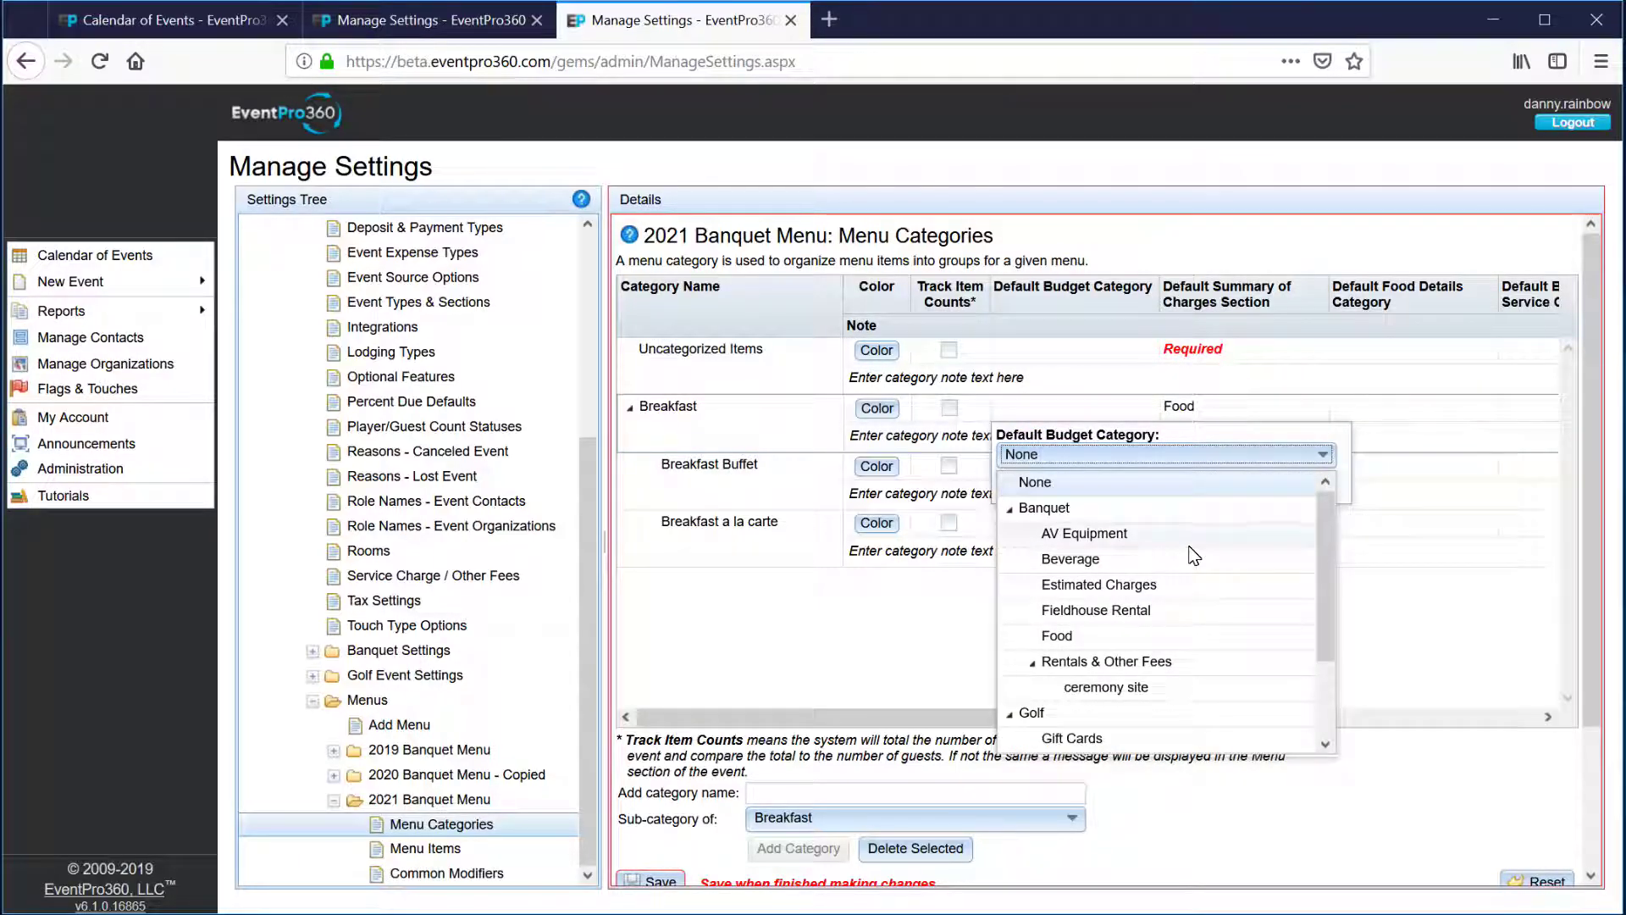
click(1050, 637)
click(1170, 482)
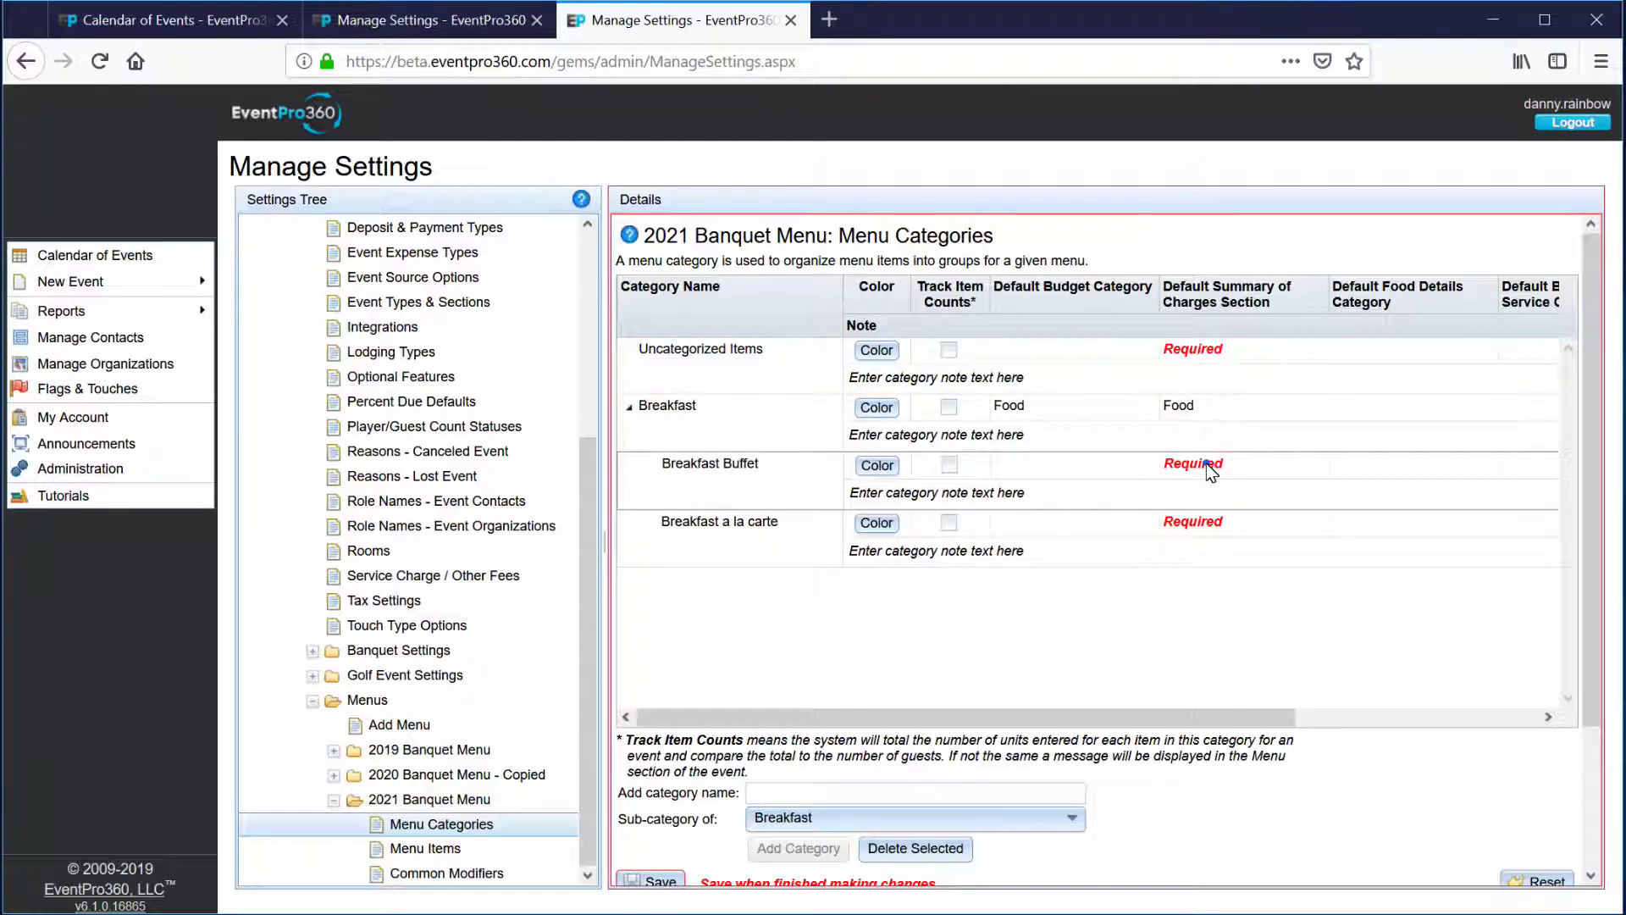
- Set the Breakfast Buffet sub-category's default summary of charges section to Food for both Banquet and Golf Event
click(1207, 465)
click(1504, 512)
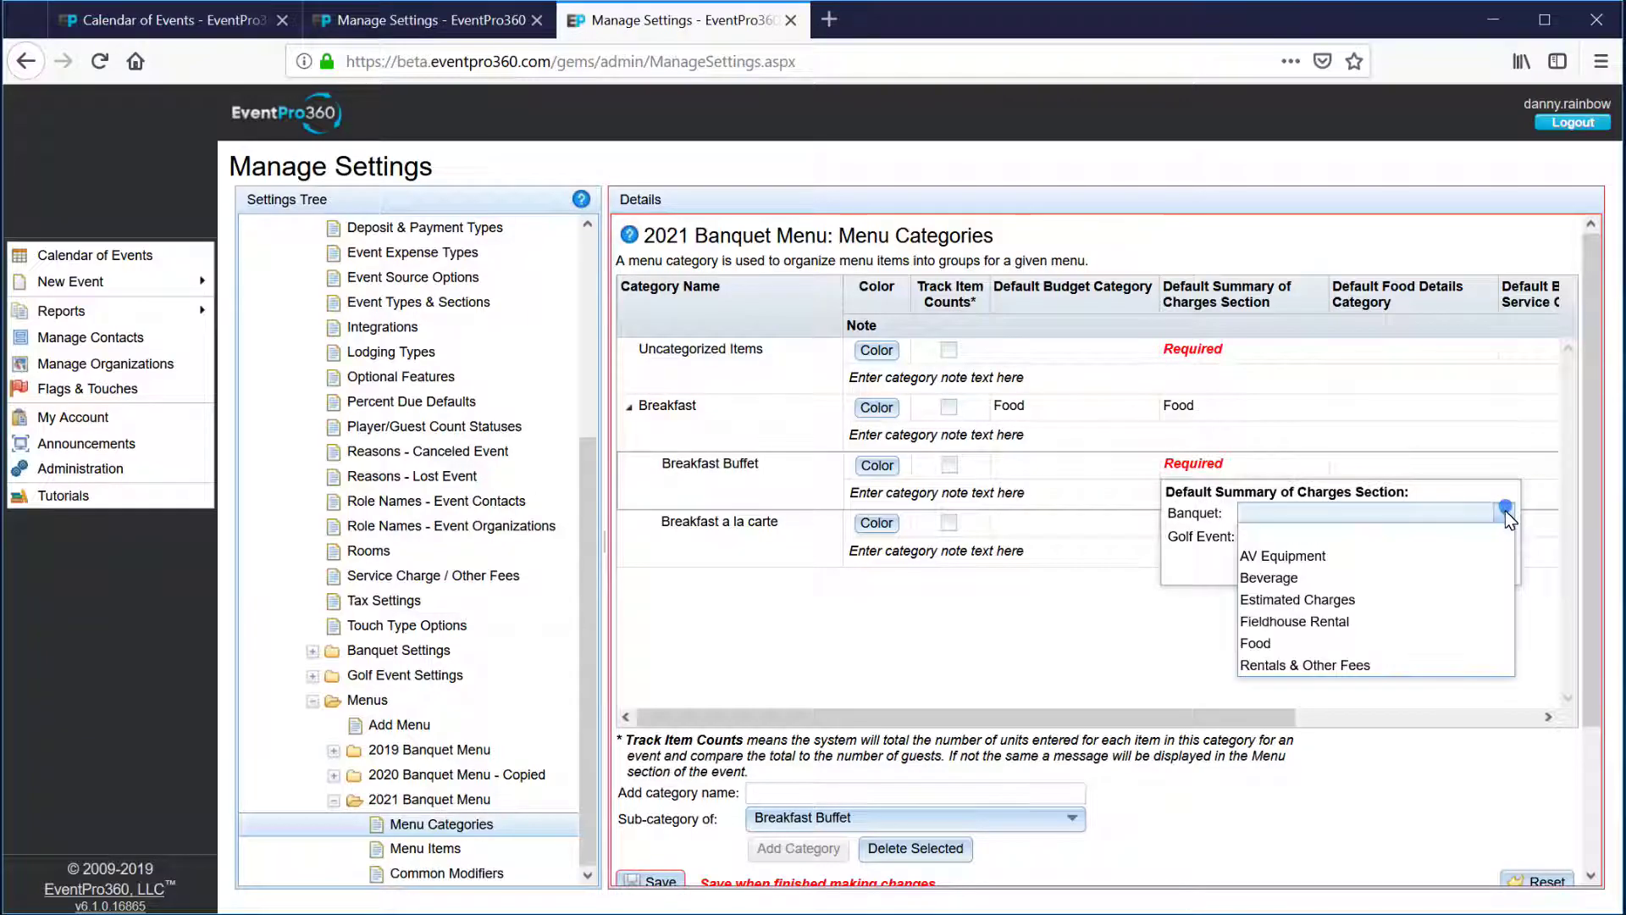
click(1334, 641)
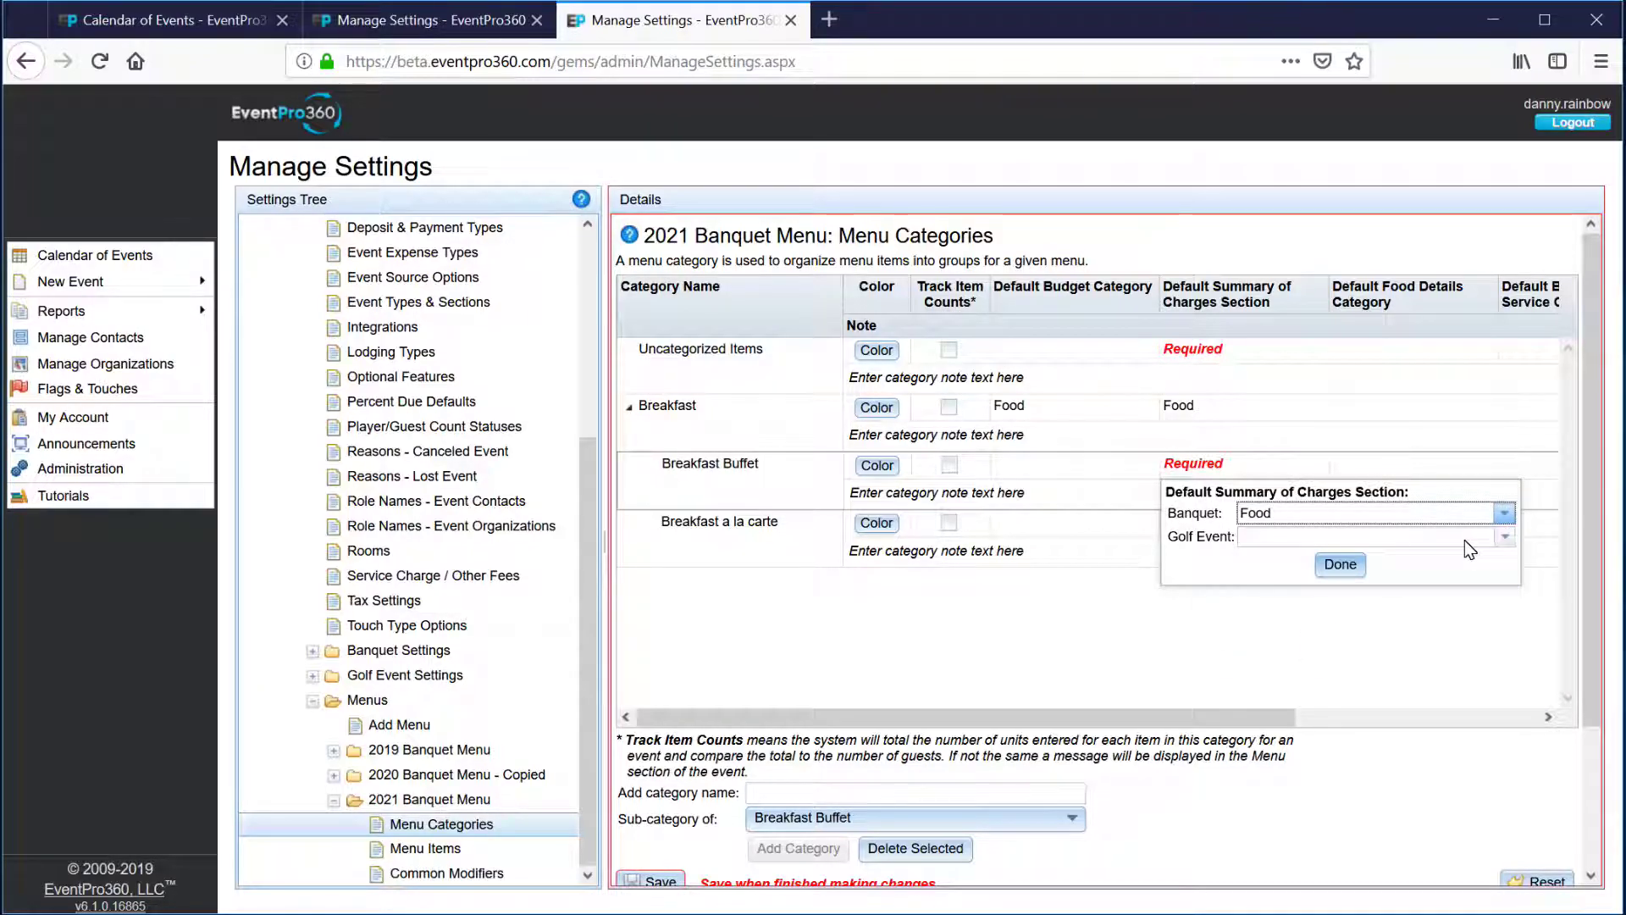
click(1504, 536)
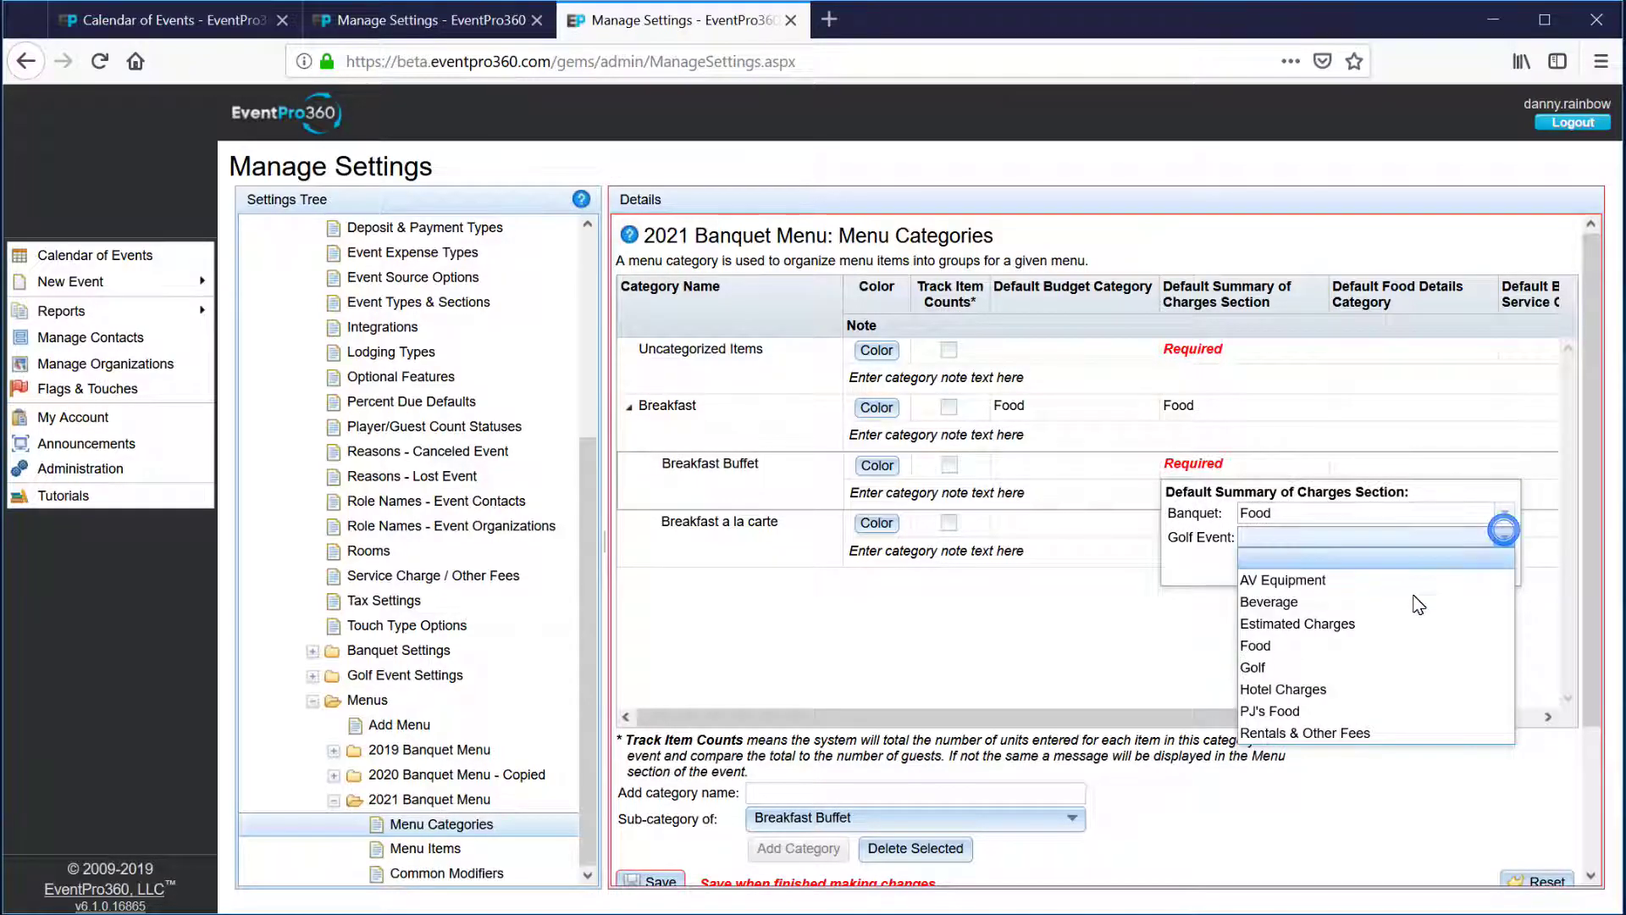
click(1279, 649)
click(1233, 563)
- Set the Breakfast a la carte sub-category's default summary of charges section to Food for both Banquet and Golf Event
click(1196, 524)
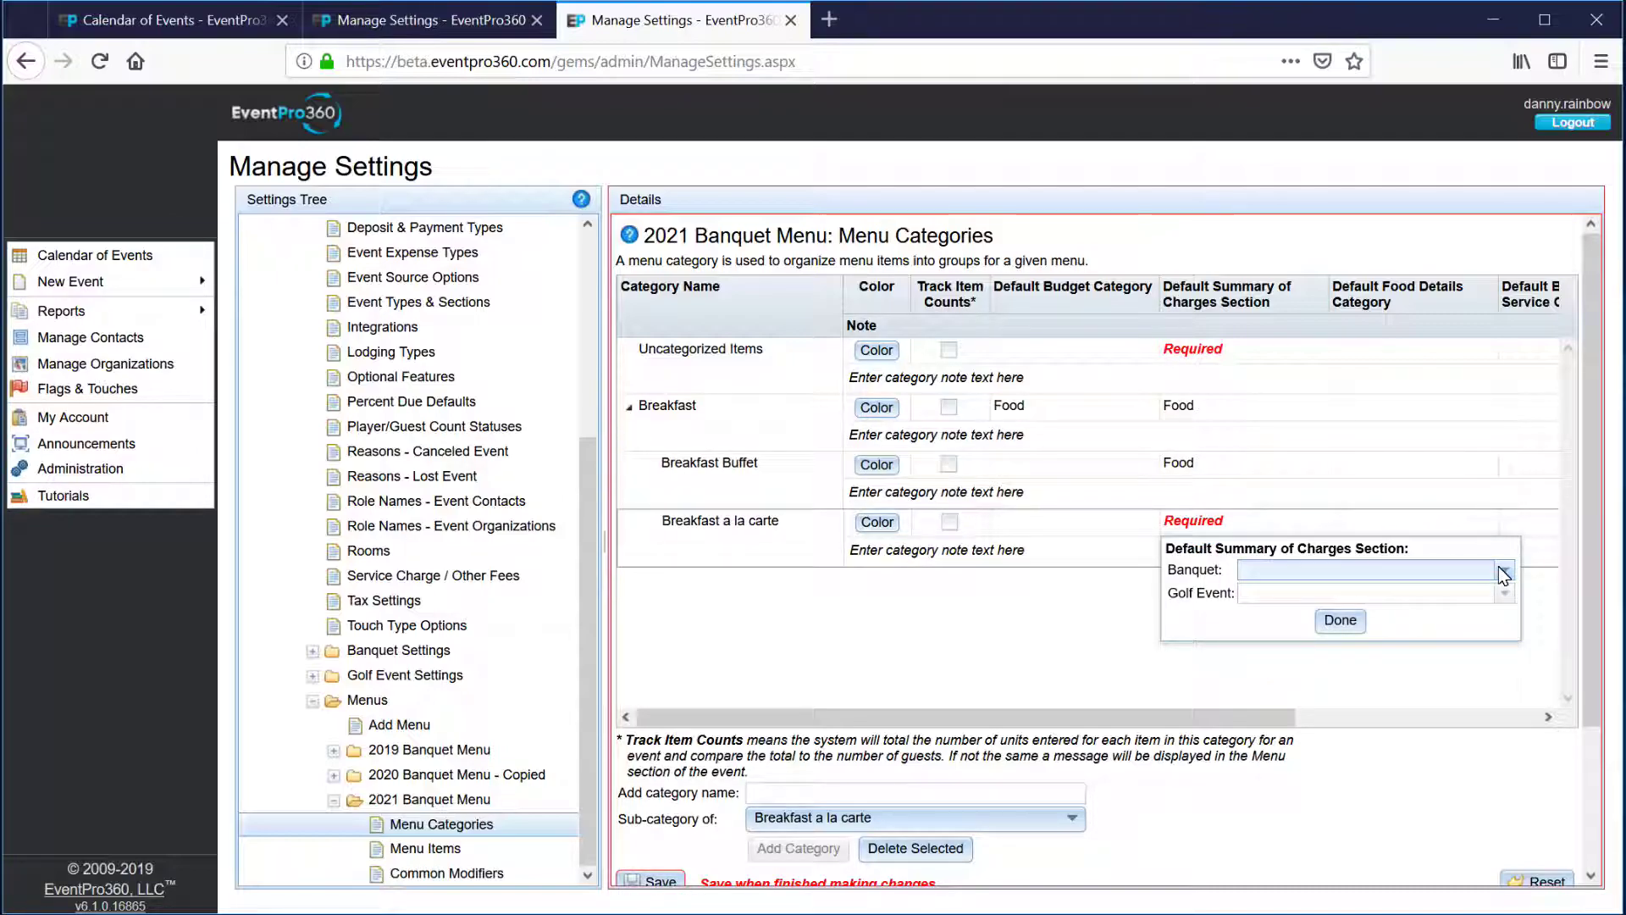
click(1503, 574)
click(1265, 696)
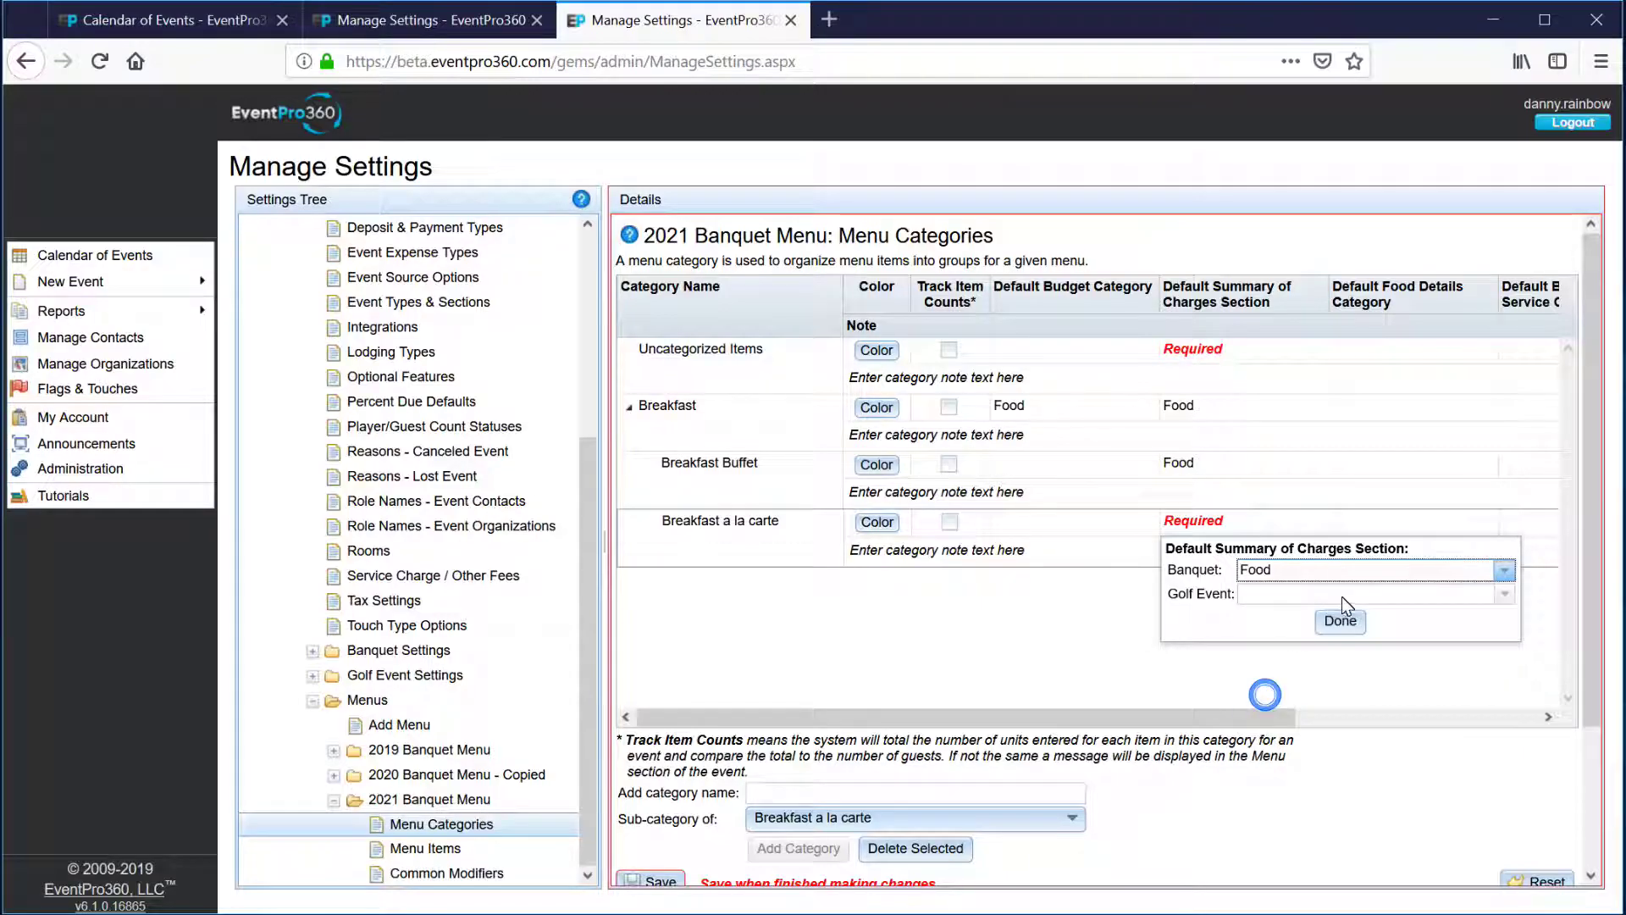
click(1499, 594)
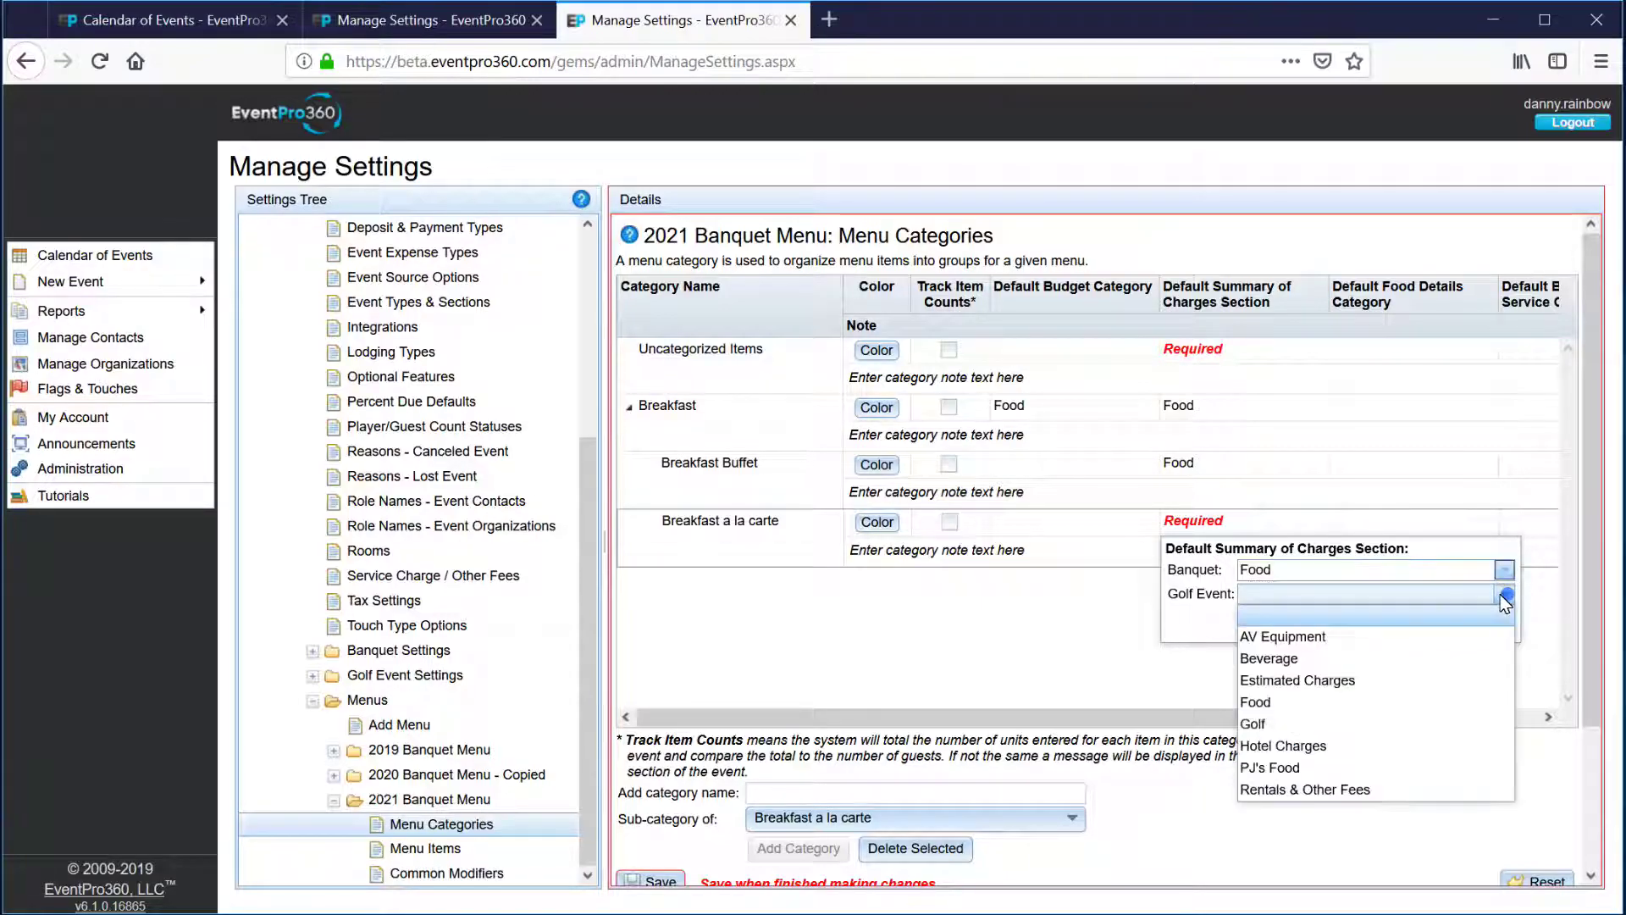
click(1256, 701)
click(1347, 627)
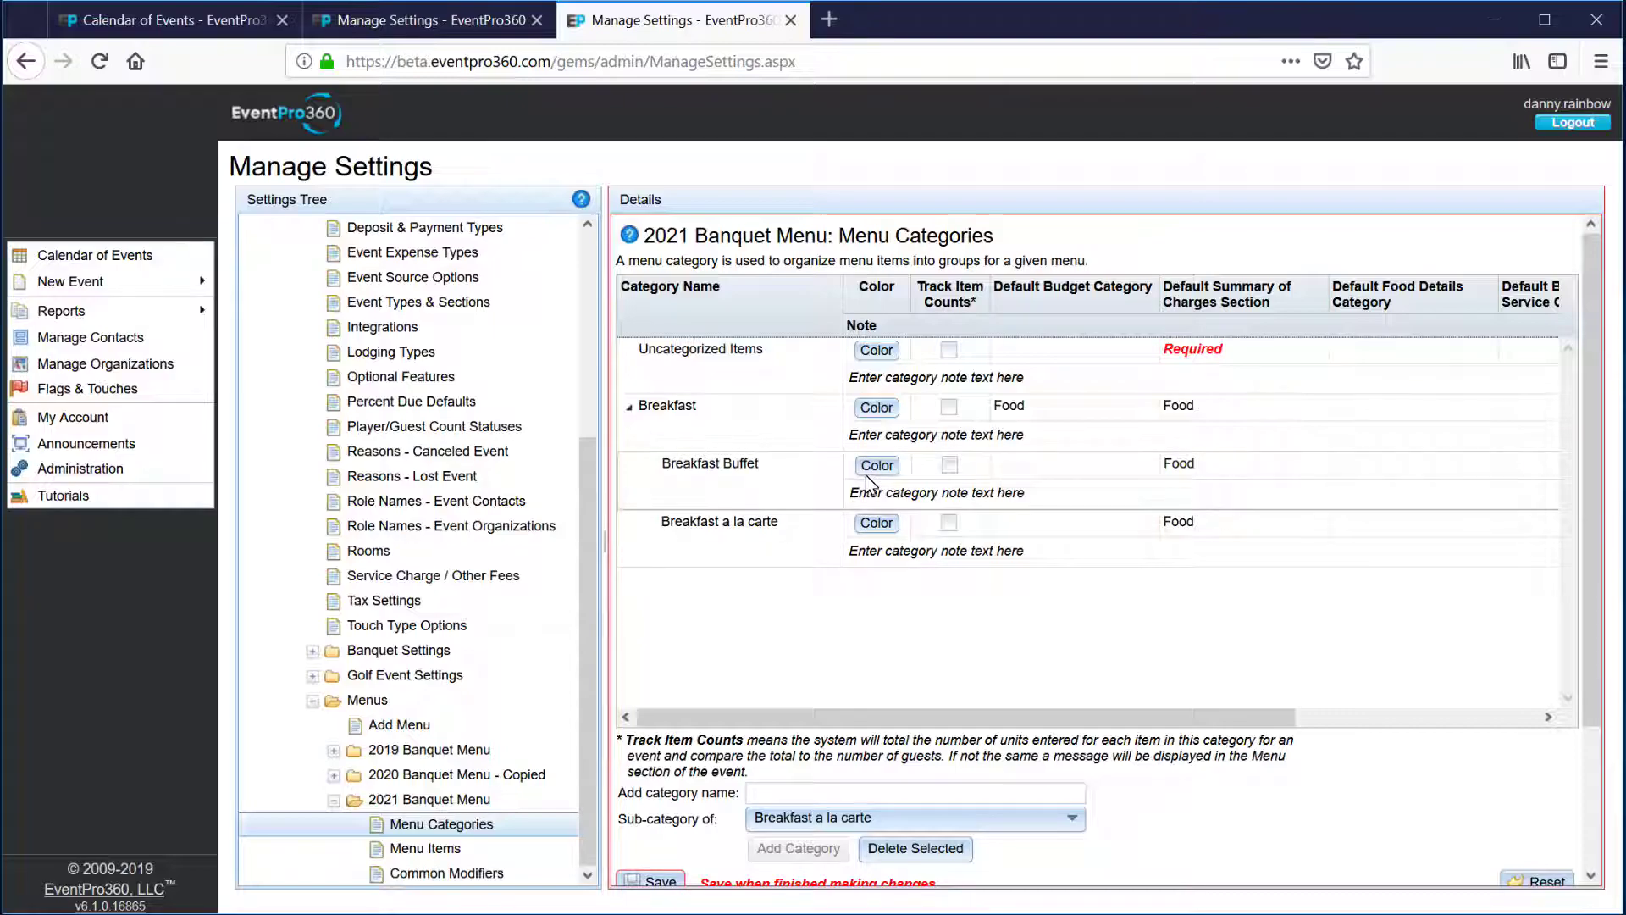
- Assign the cream color #fff8dc to the Breakfast, Breakfast Buffet and Breakfast a la carte categories
click(877, 407)
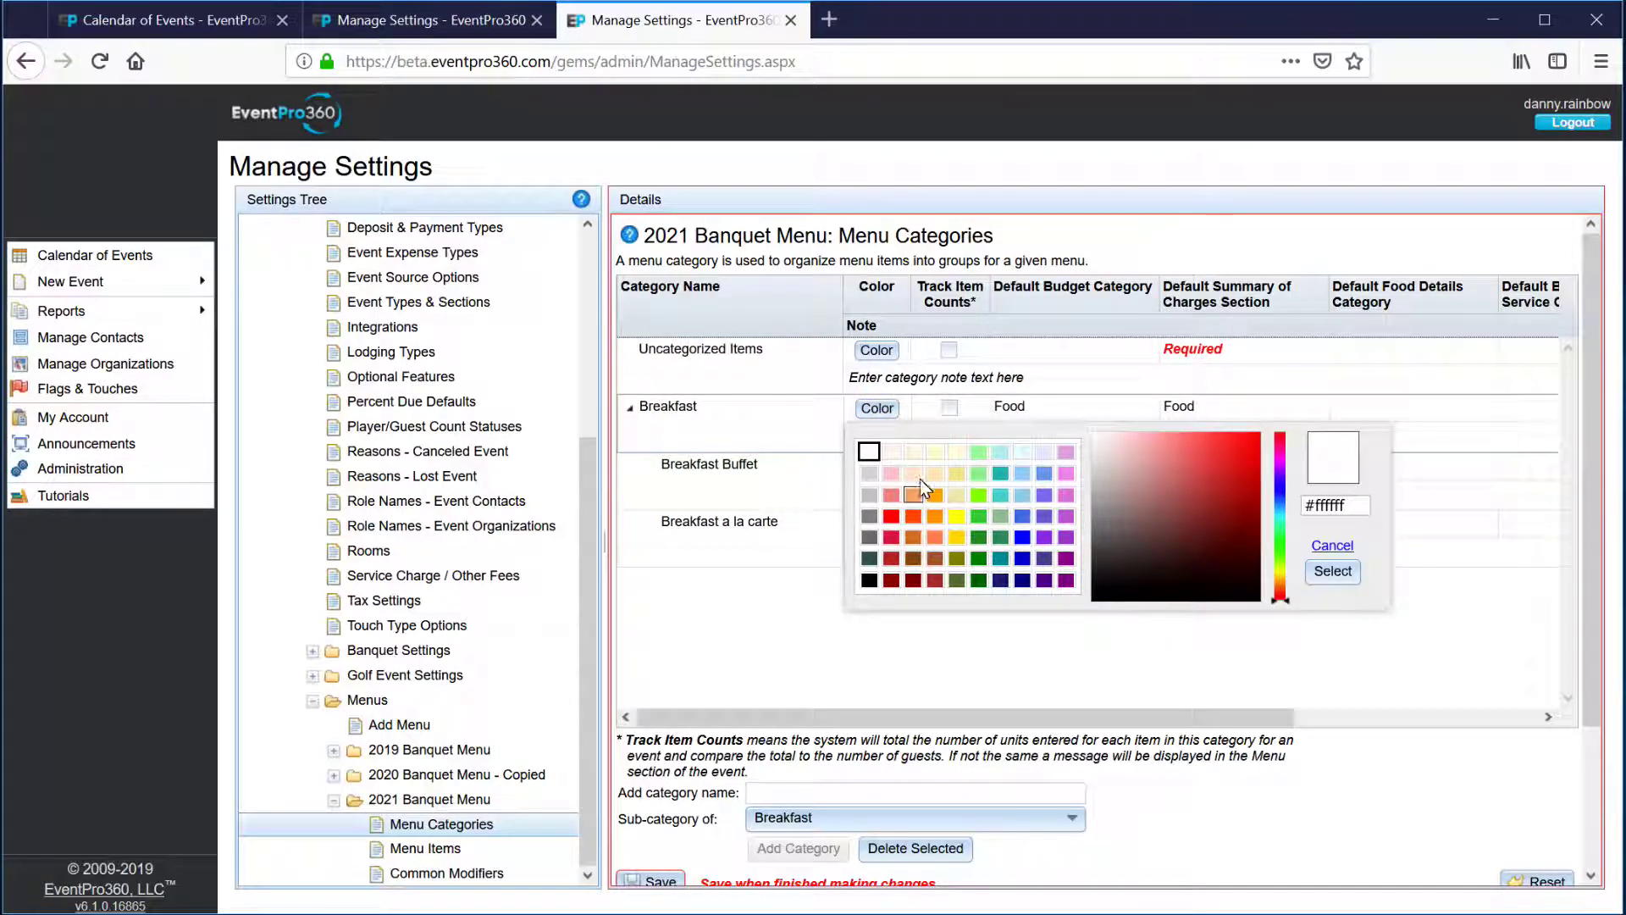
click(913, 453)
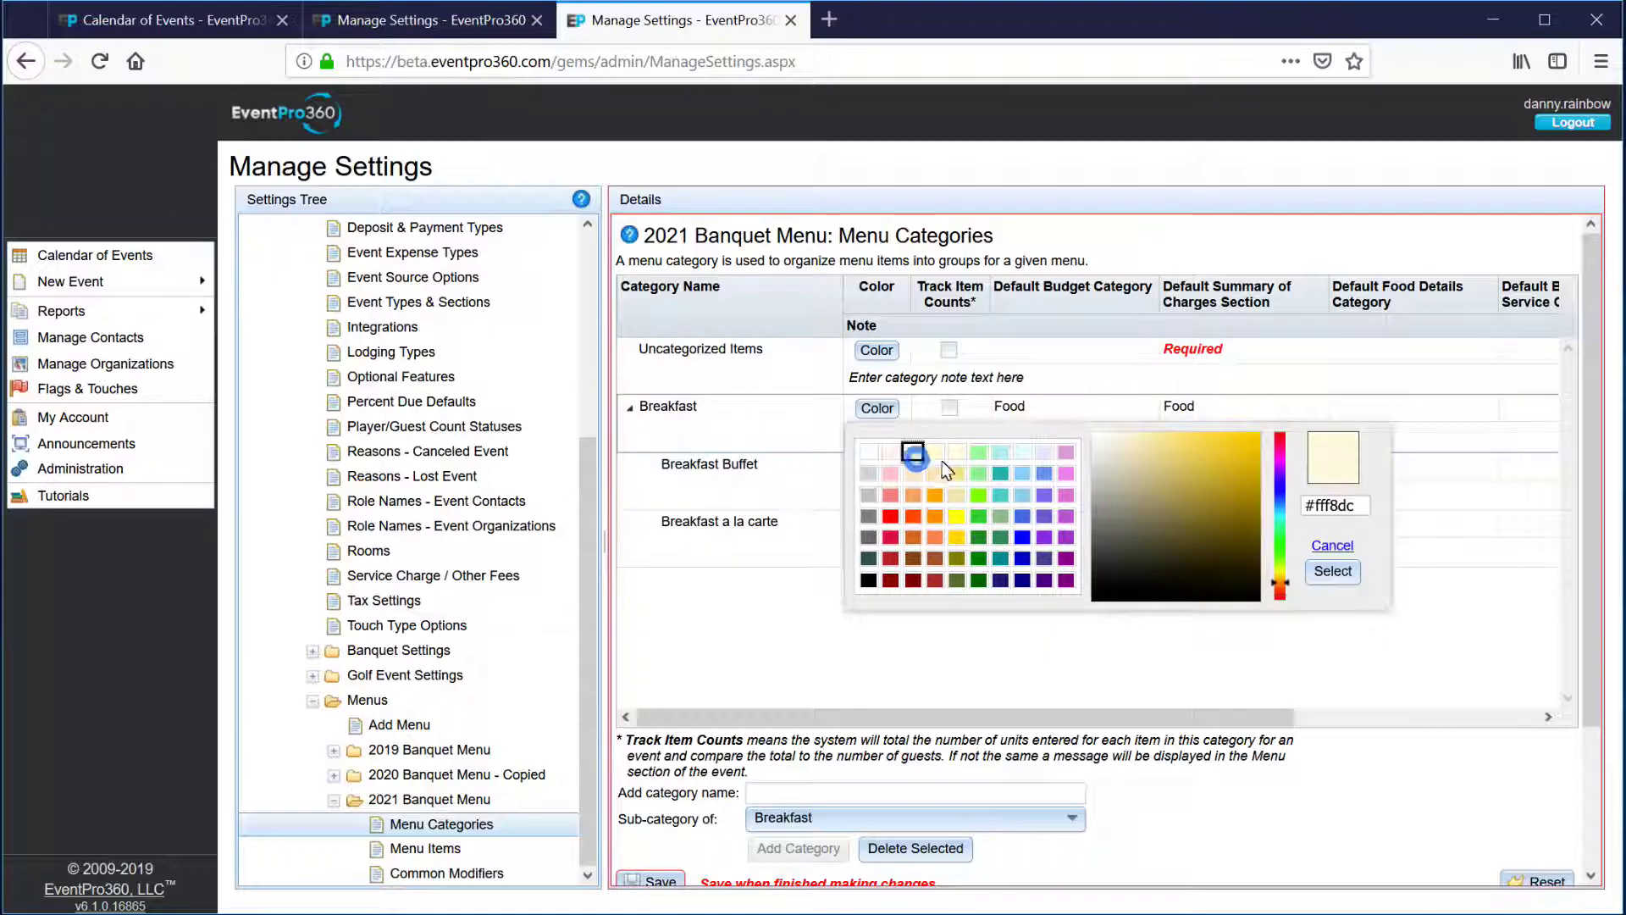
click(1345, 576)
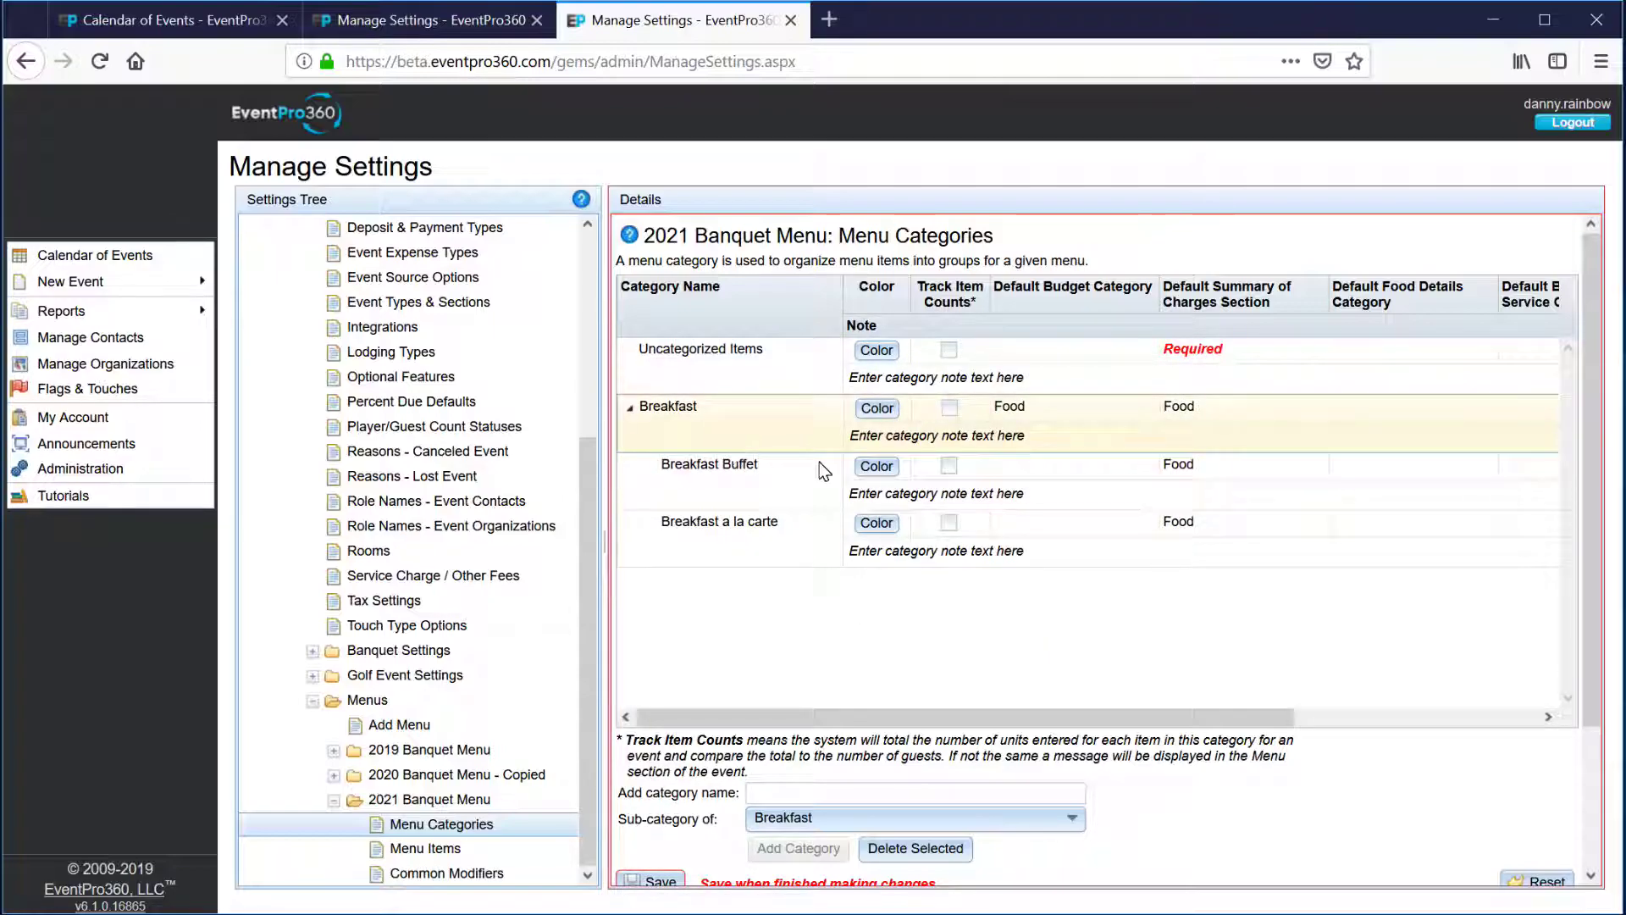
click(884, 471)
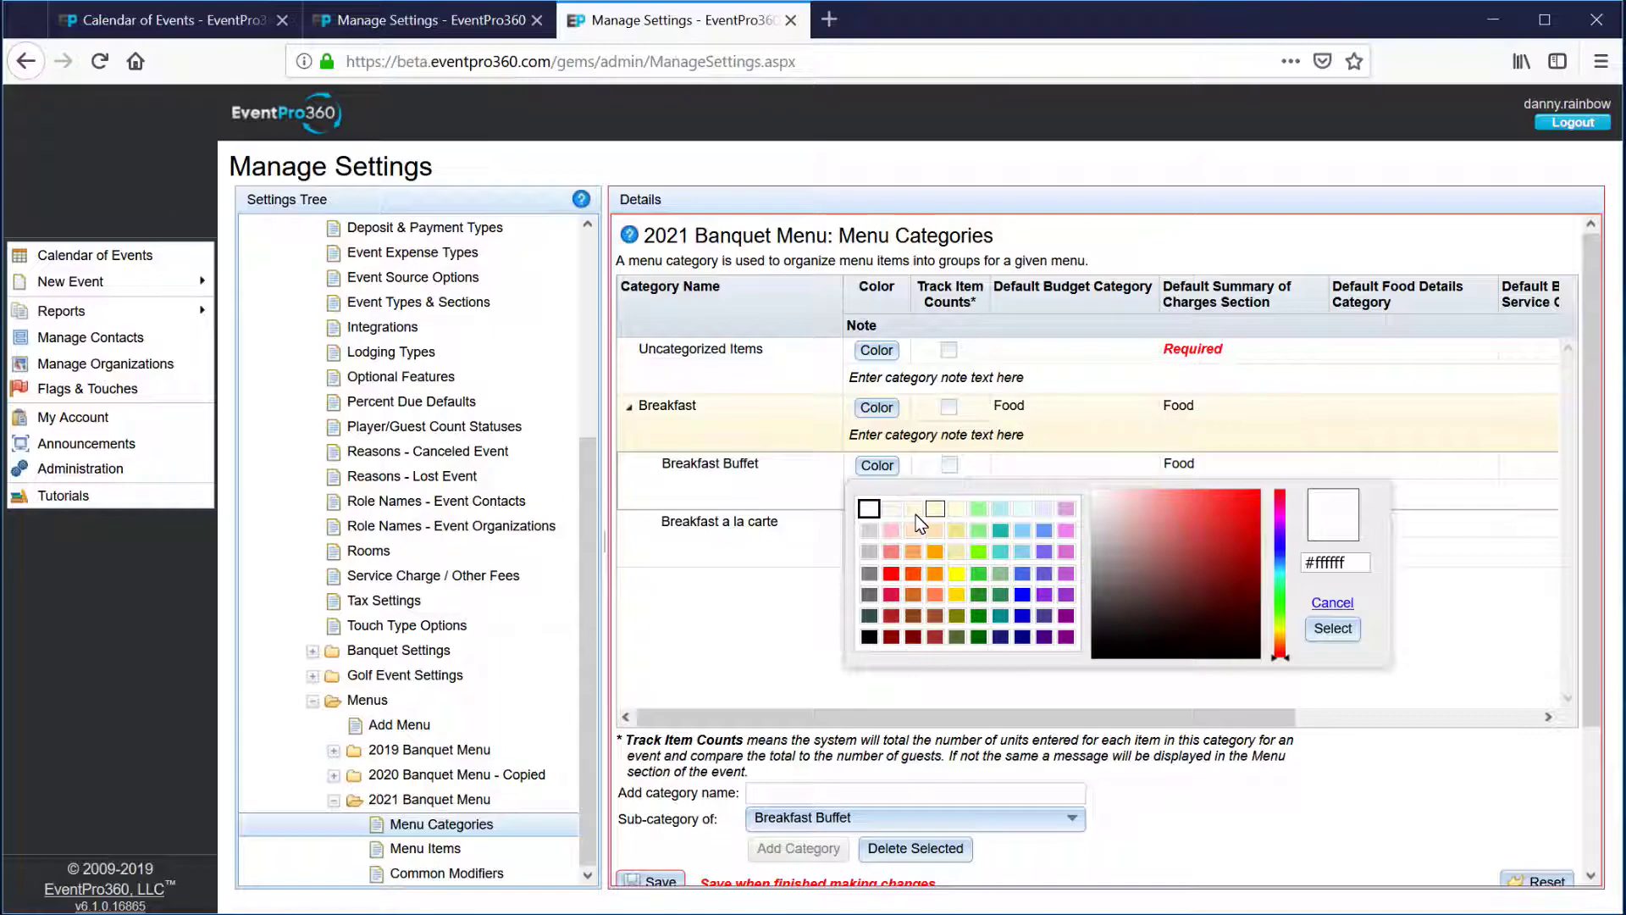
click(913, 508)
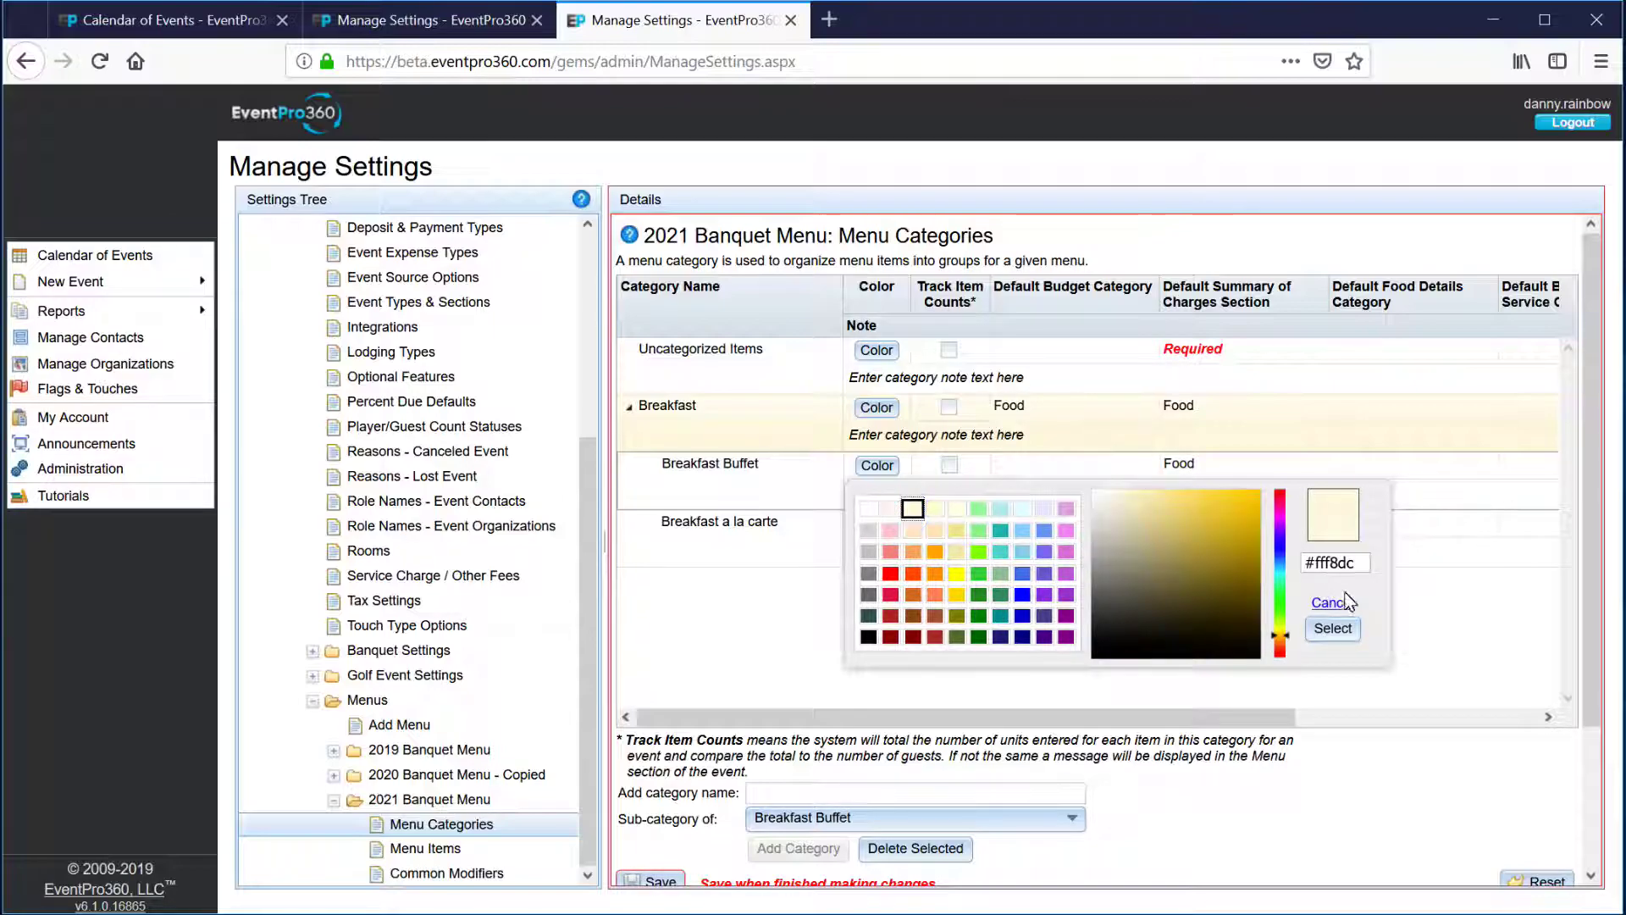
click(1354, 628)
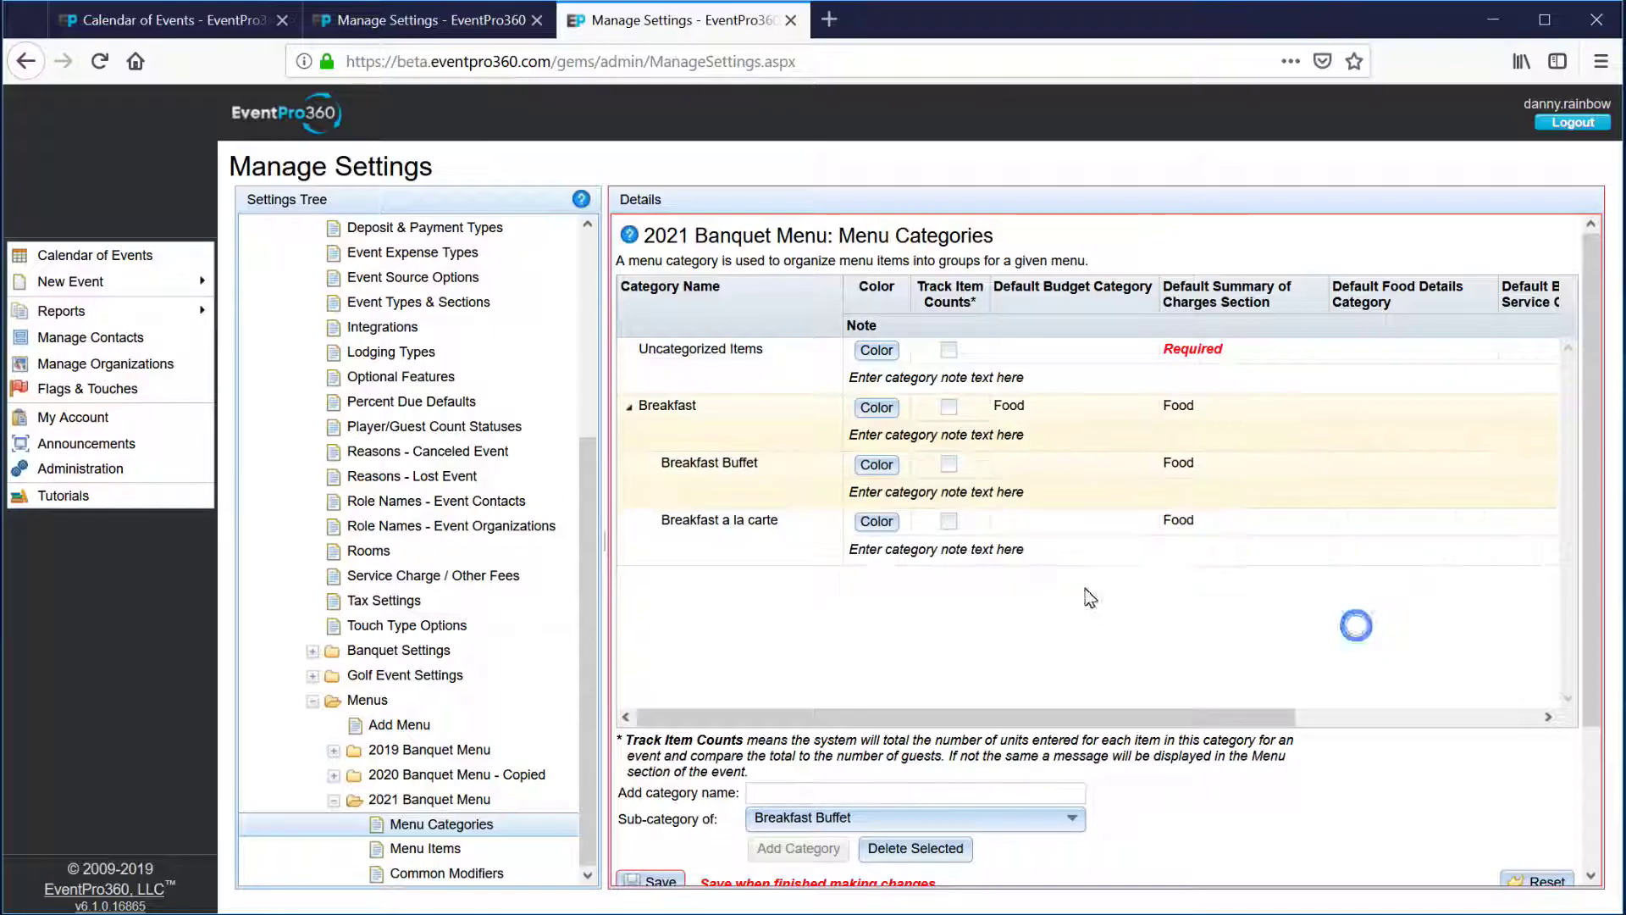
click(878, 523)
click(913, 565)
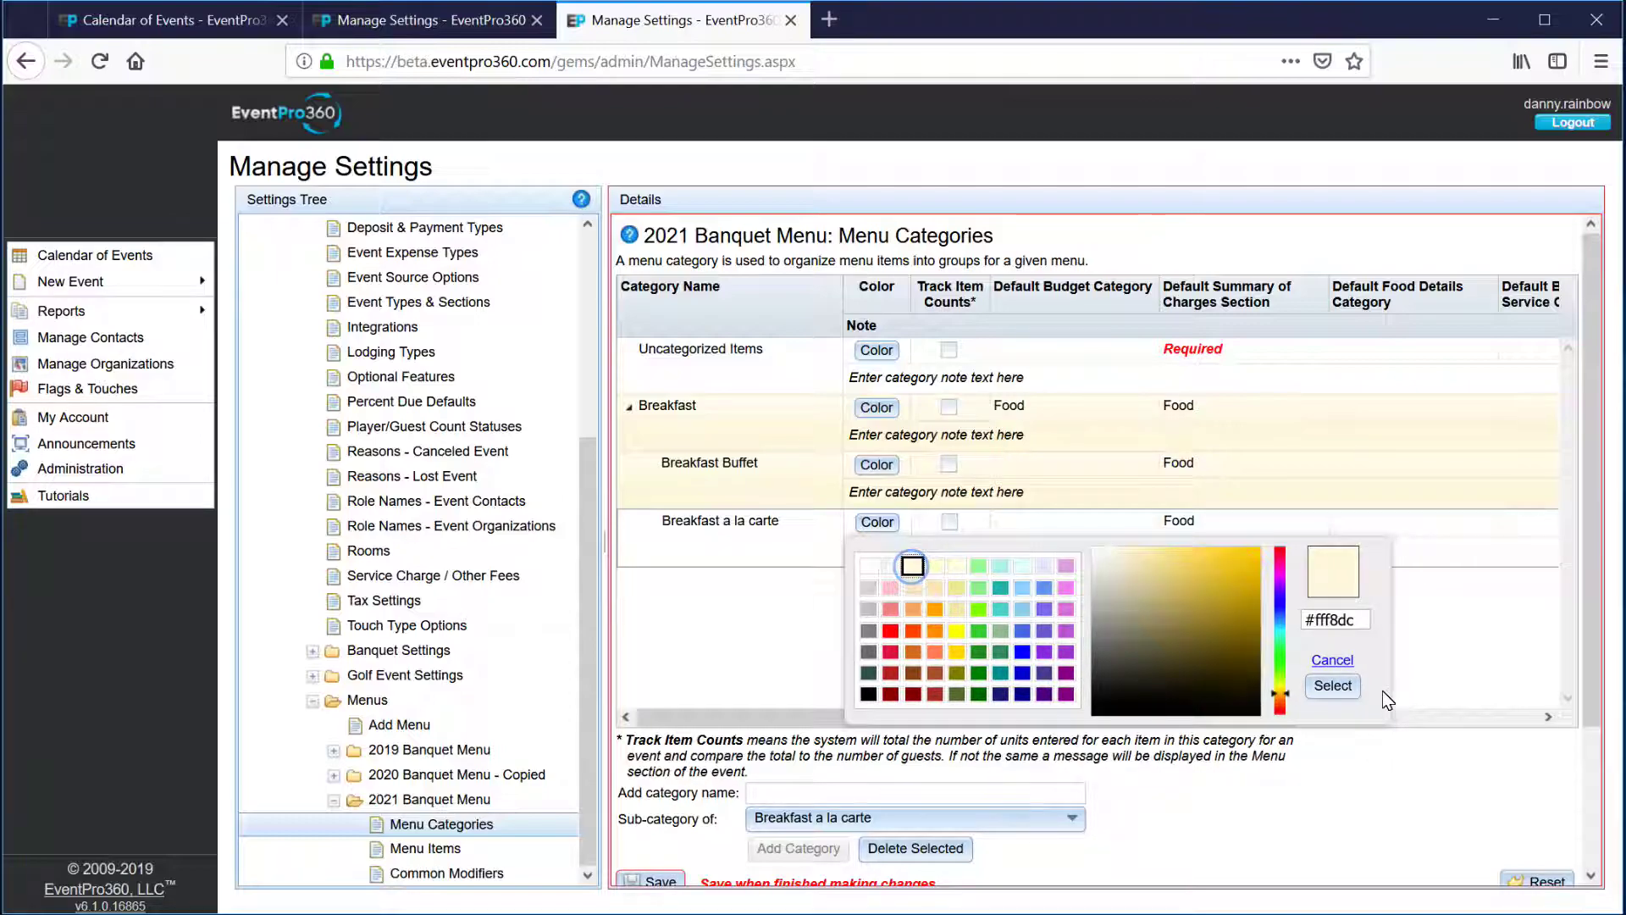
click(1333, 685)
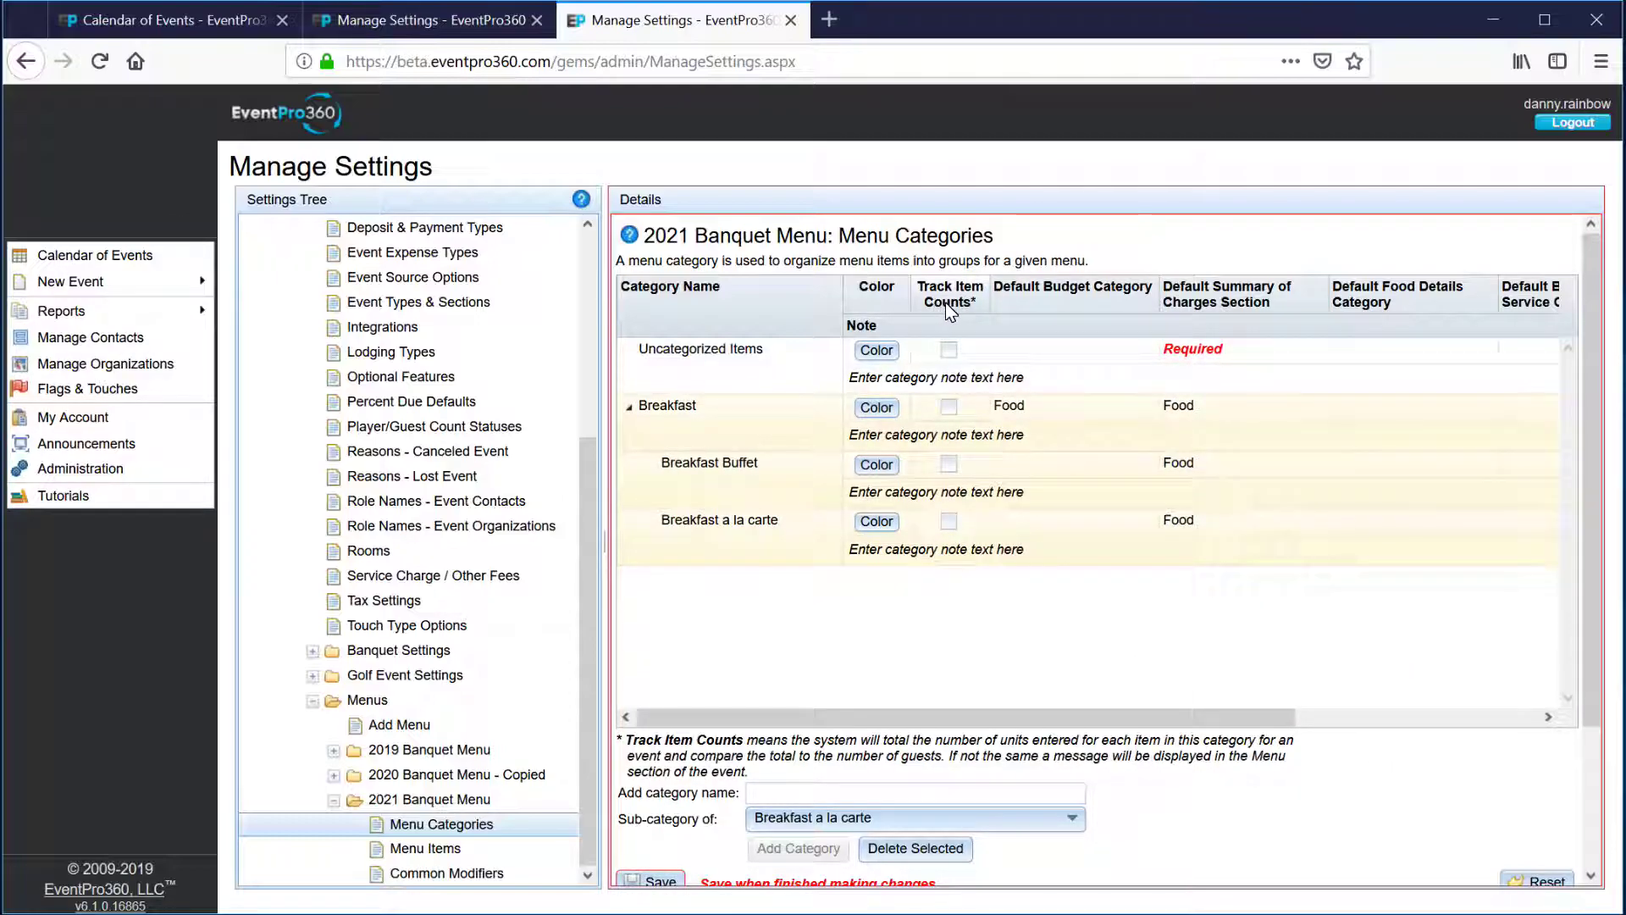
- Enable Track Item Counts for Breakfast, Breakfast Buffet and Breakfast a la carte
click(949, 407)
click(949, 465)
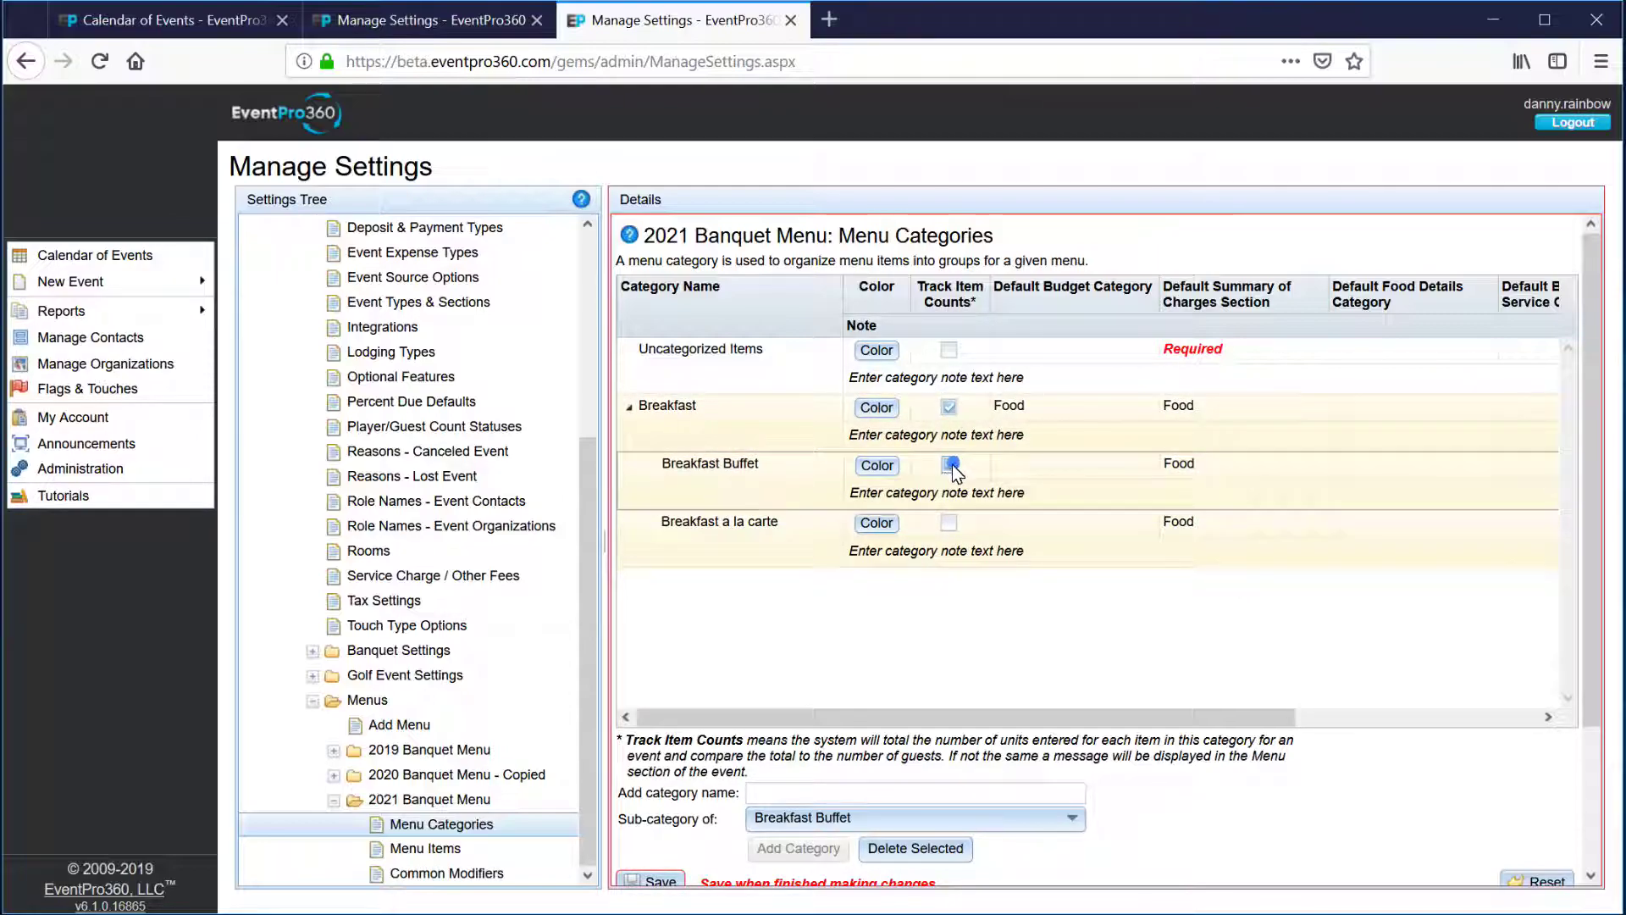
click(949, 523)
- Turn Track Item Counts back off for Breakfast a la carte, Breakfast Buffet and Breakfast
click(949, 522)
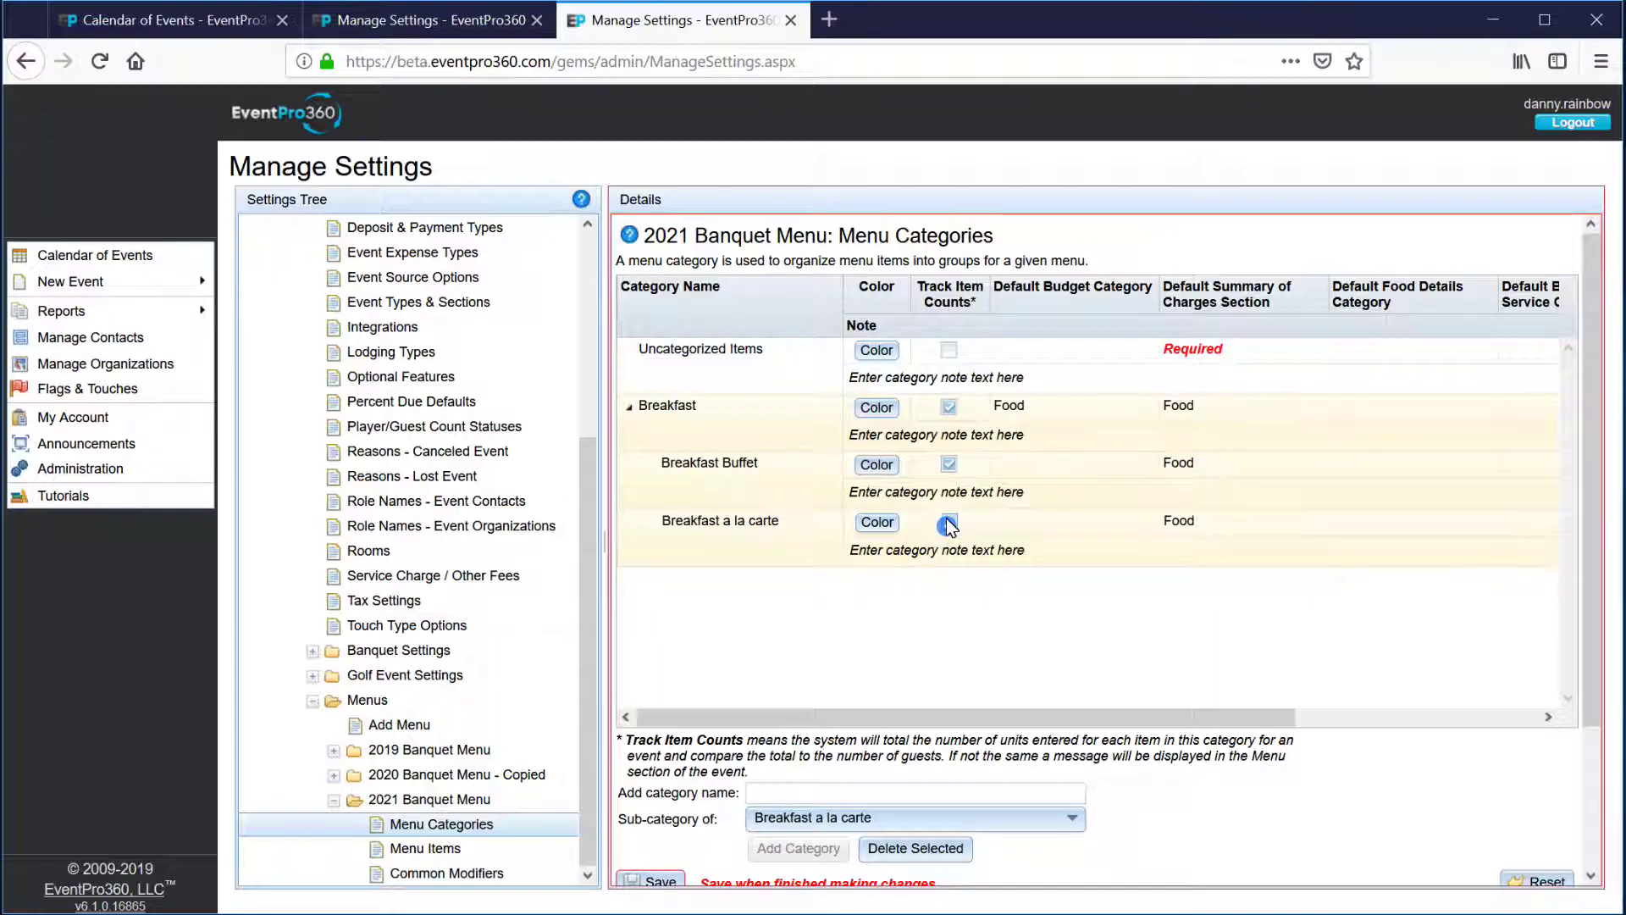
click(949, 465)
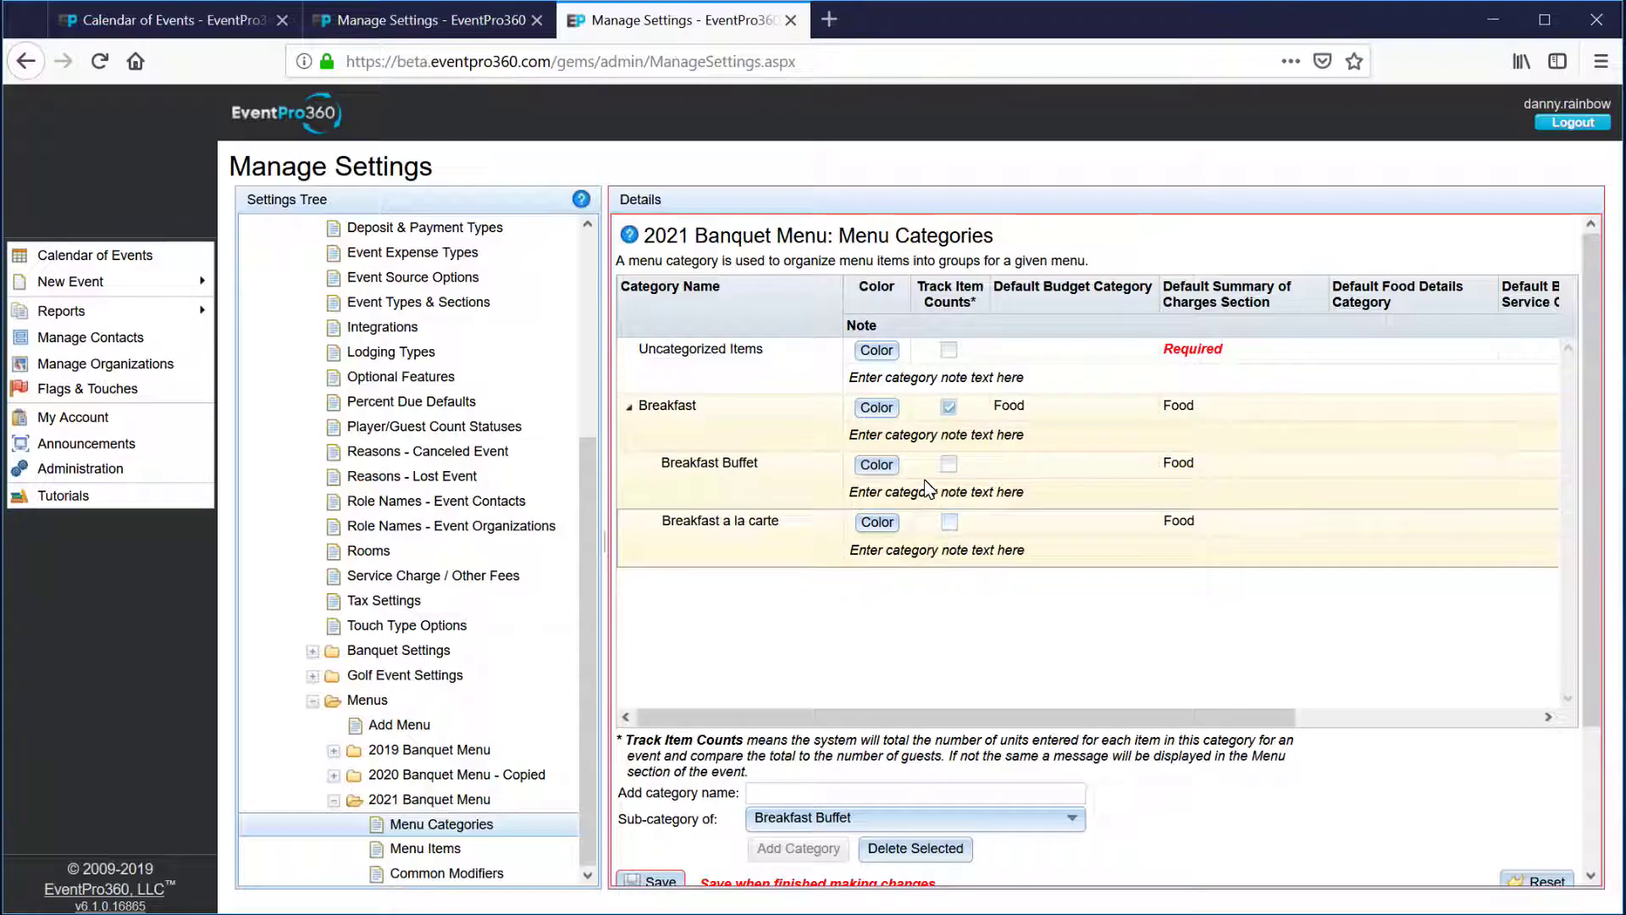
click(950, 409)
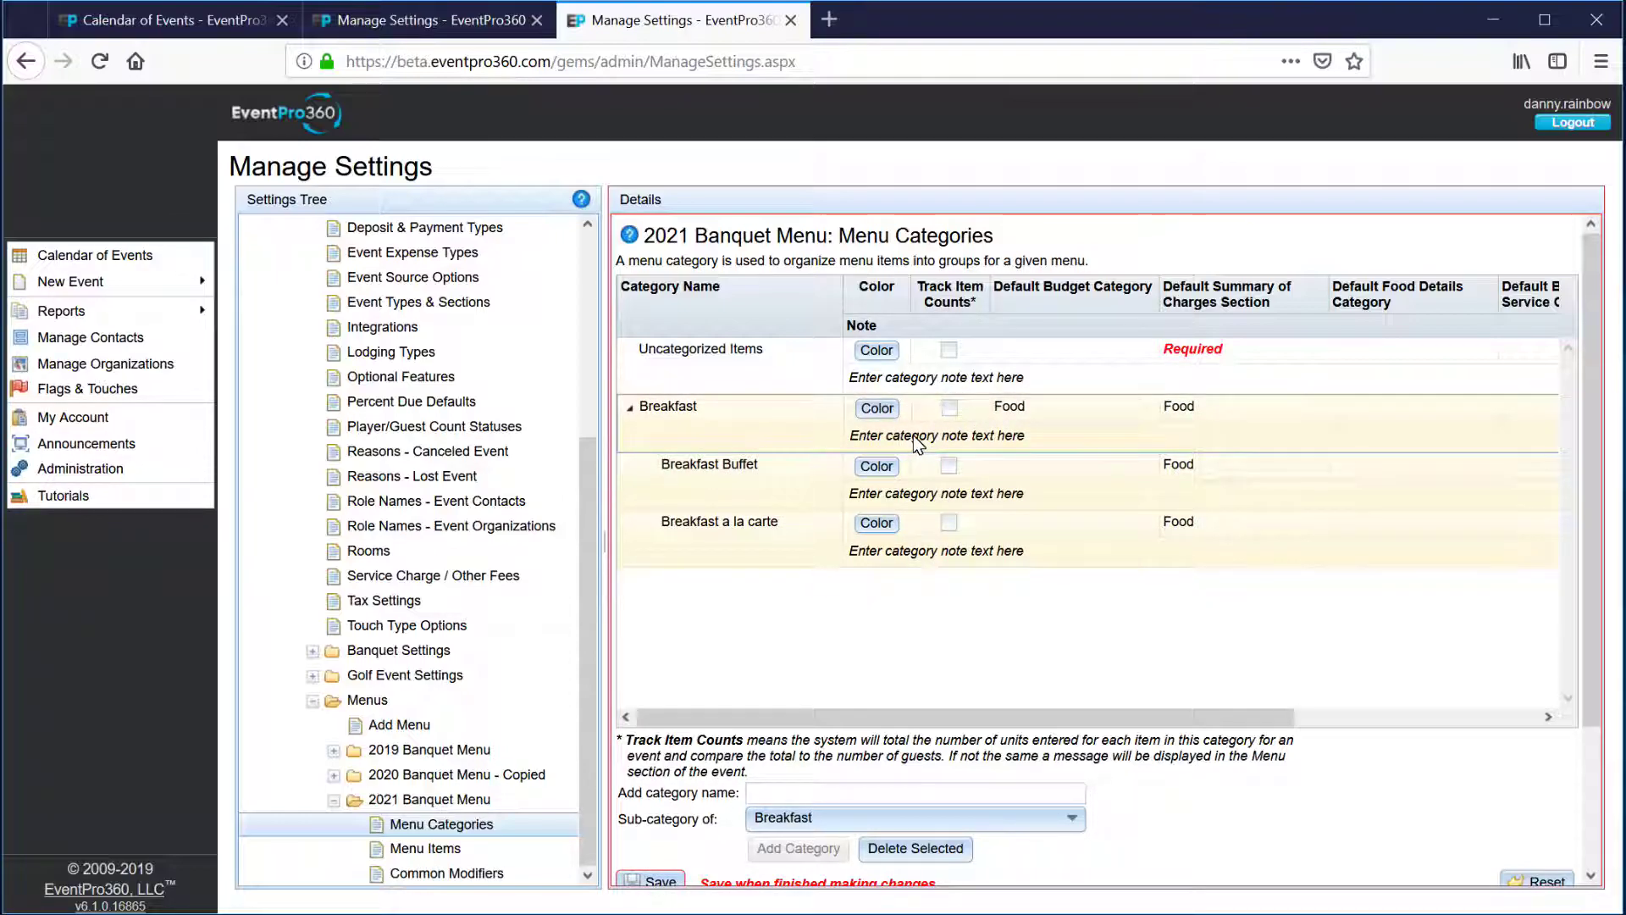
- Open the Breakfast category's note for editing and review the remaining default category columns
click(970, 437)
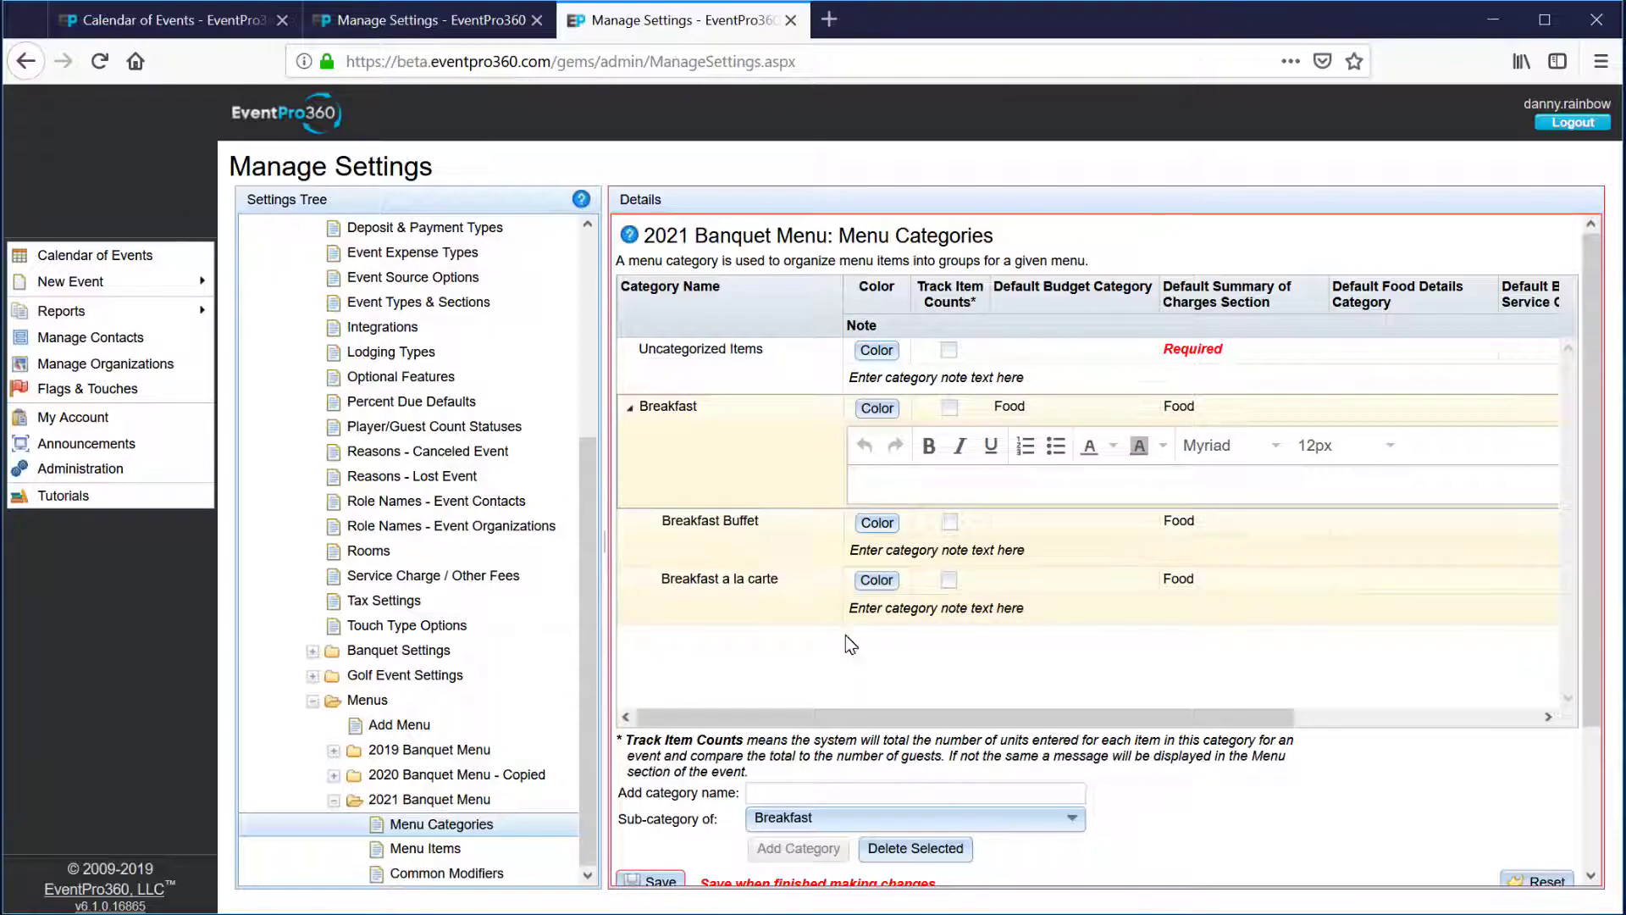
drag(1075, 715, 1529, 676)
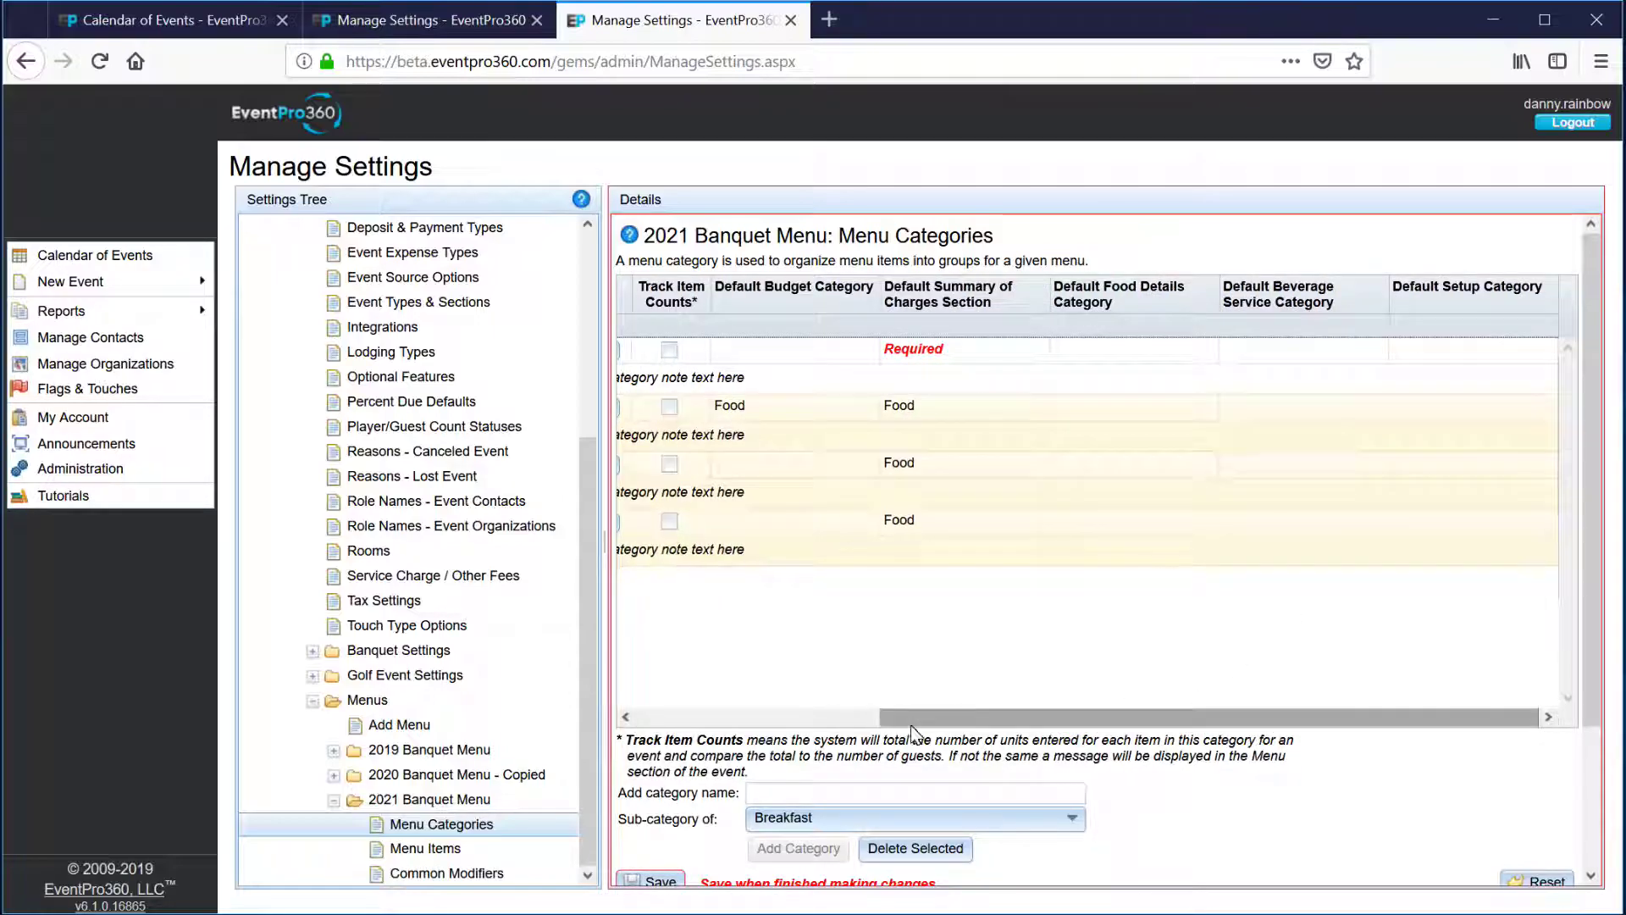
click(811, 718)
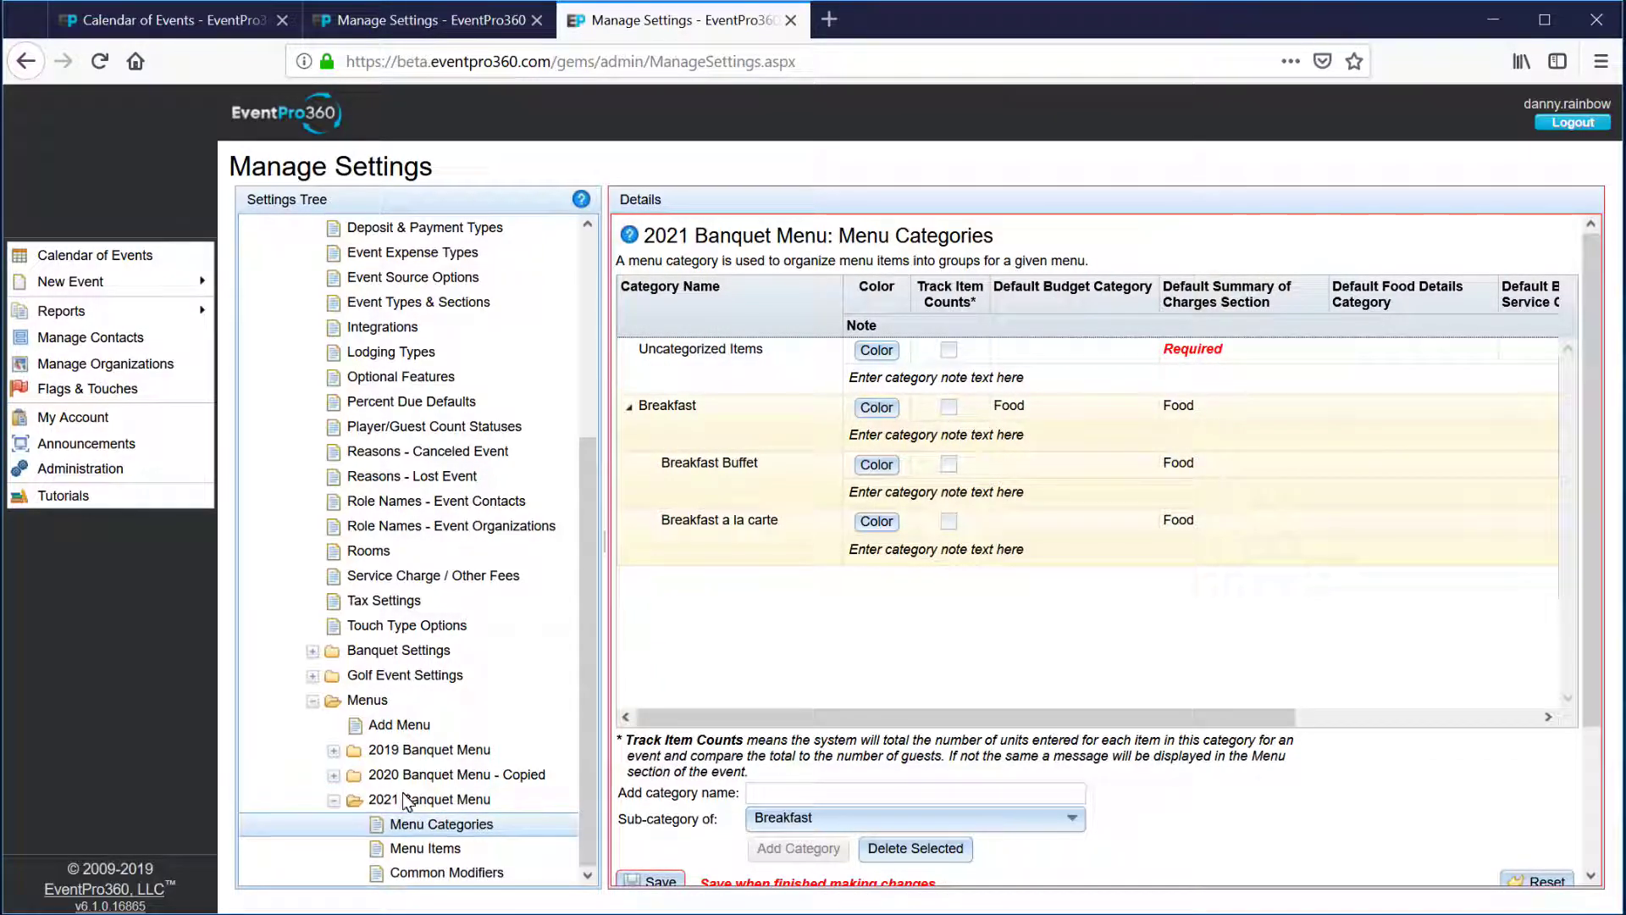
- Open the 2019 Banquet Menu's menu categories without saving the current changes and examine its category hierarchy, colors, notes and defaults
click(333, 750)
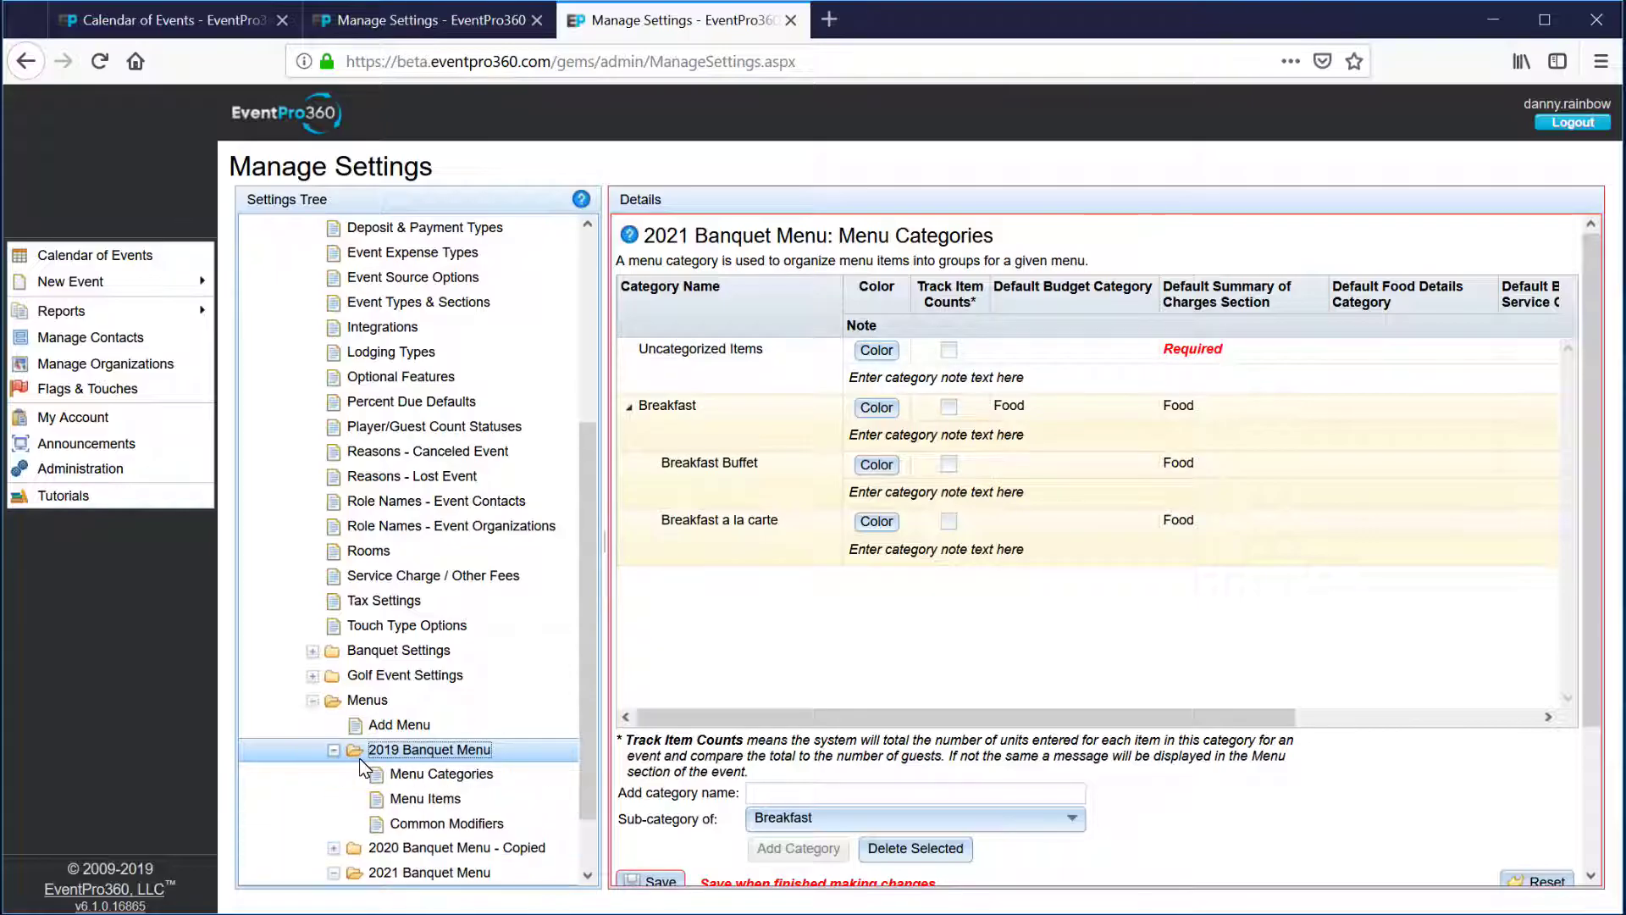
click(410, 774)
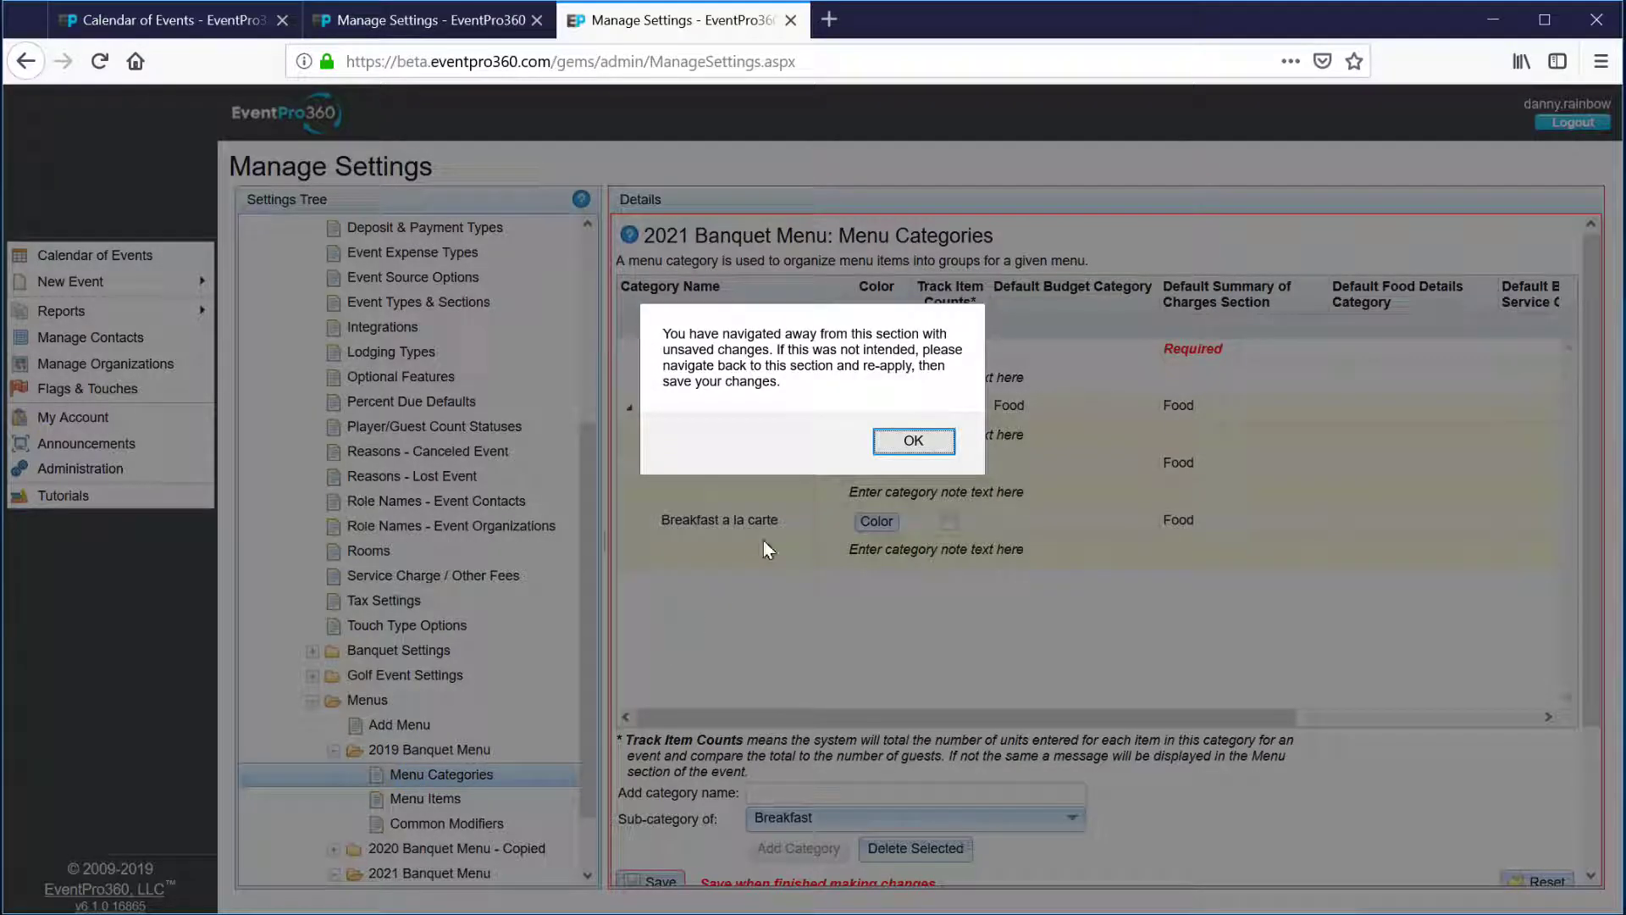
click(913, 441)
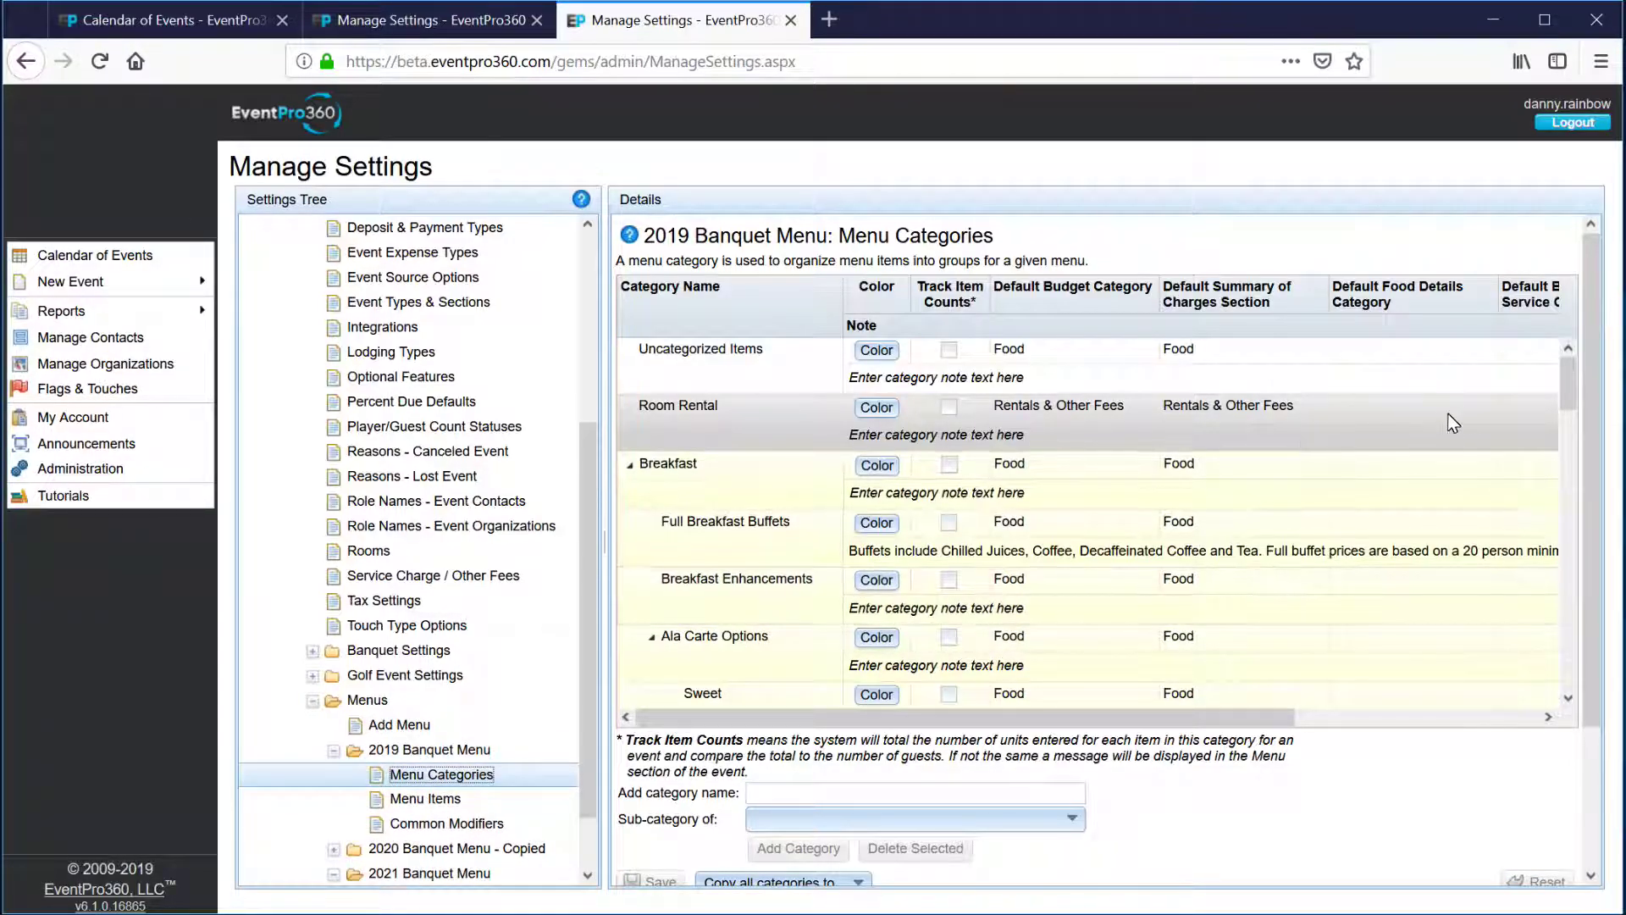
scroll(1589, 395, down, 2)
scroll(1587, 393, down, 2)
click(1570, 339)
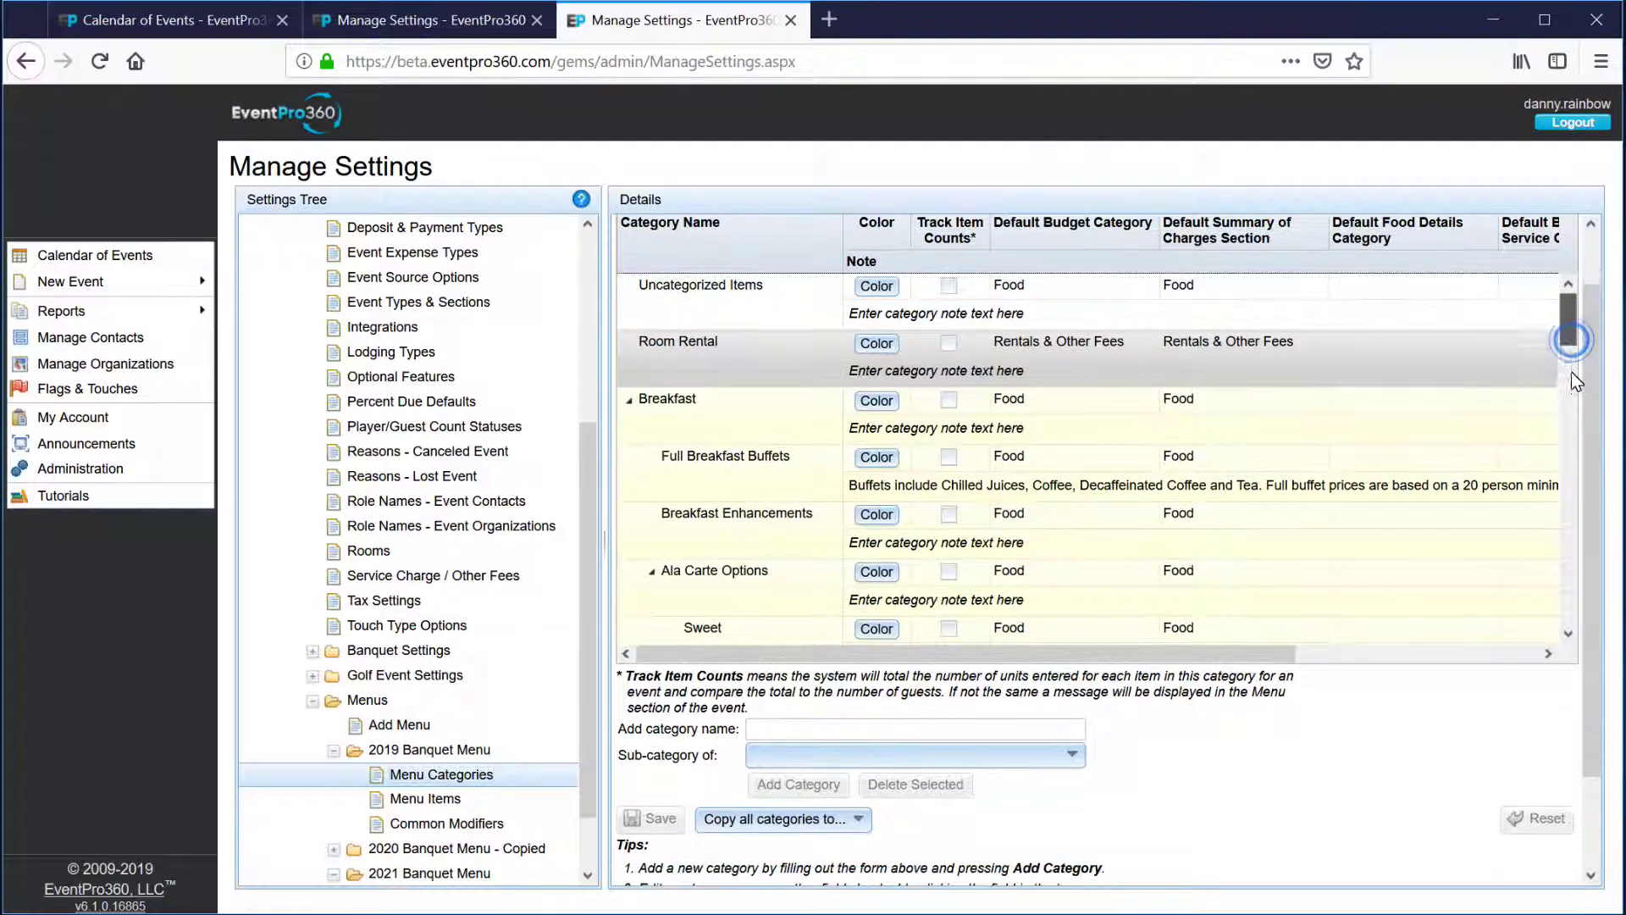
scroll(1572, 381, down, 1)
mouse_move(1569, 298)
mouse_down()
mouse_move(1562, 598)
mouse_move(1570, 266)
mouse_up()
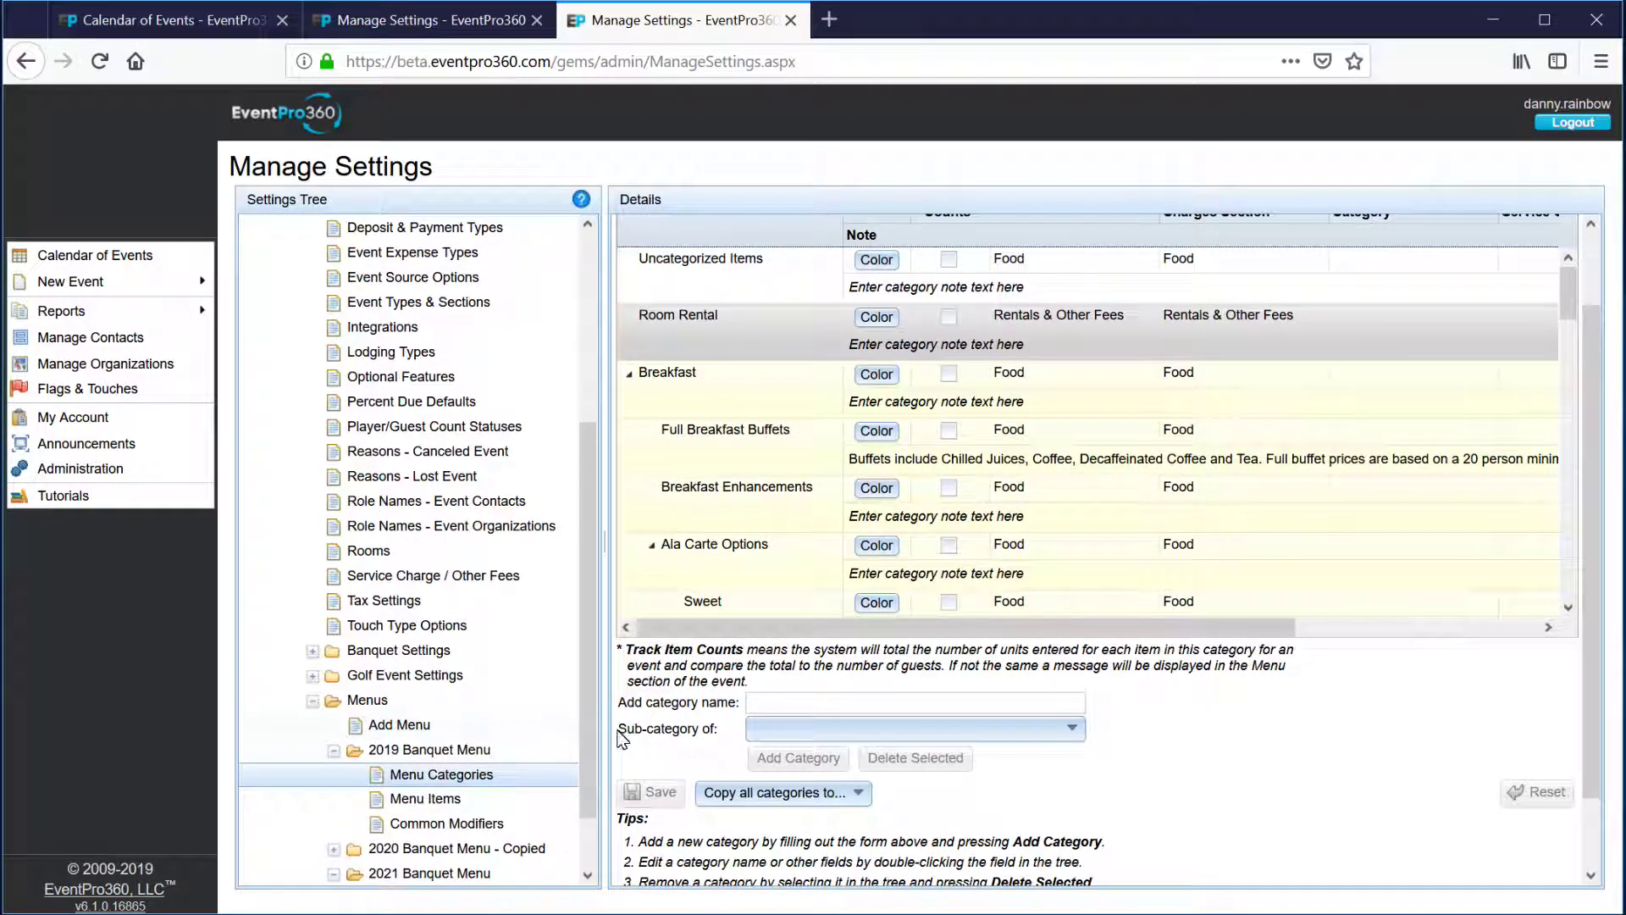
- Open the 2019 Banquet Menu's menu items and show those in the Breakfast Enhancements category
drag(591, 699, 586, 774)
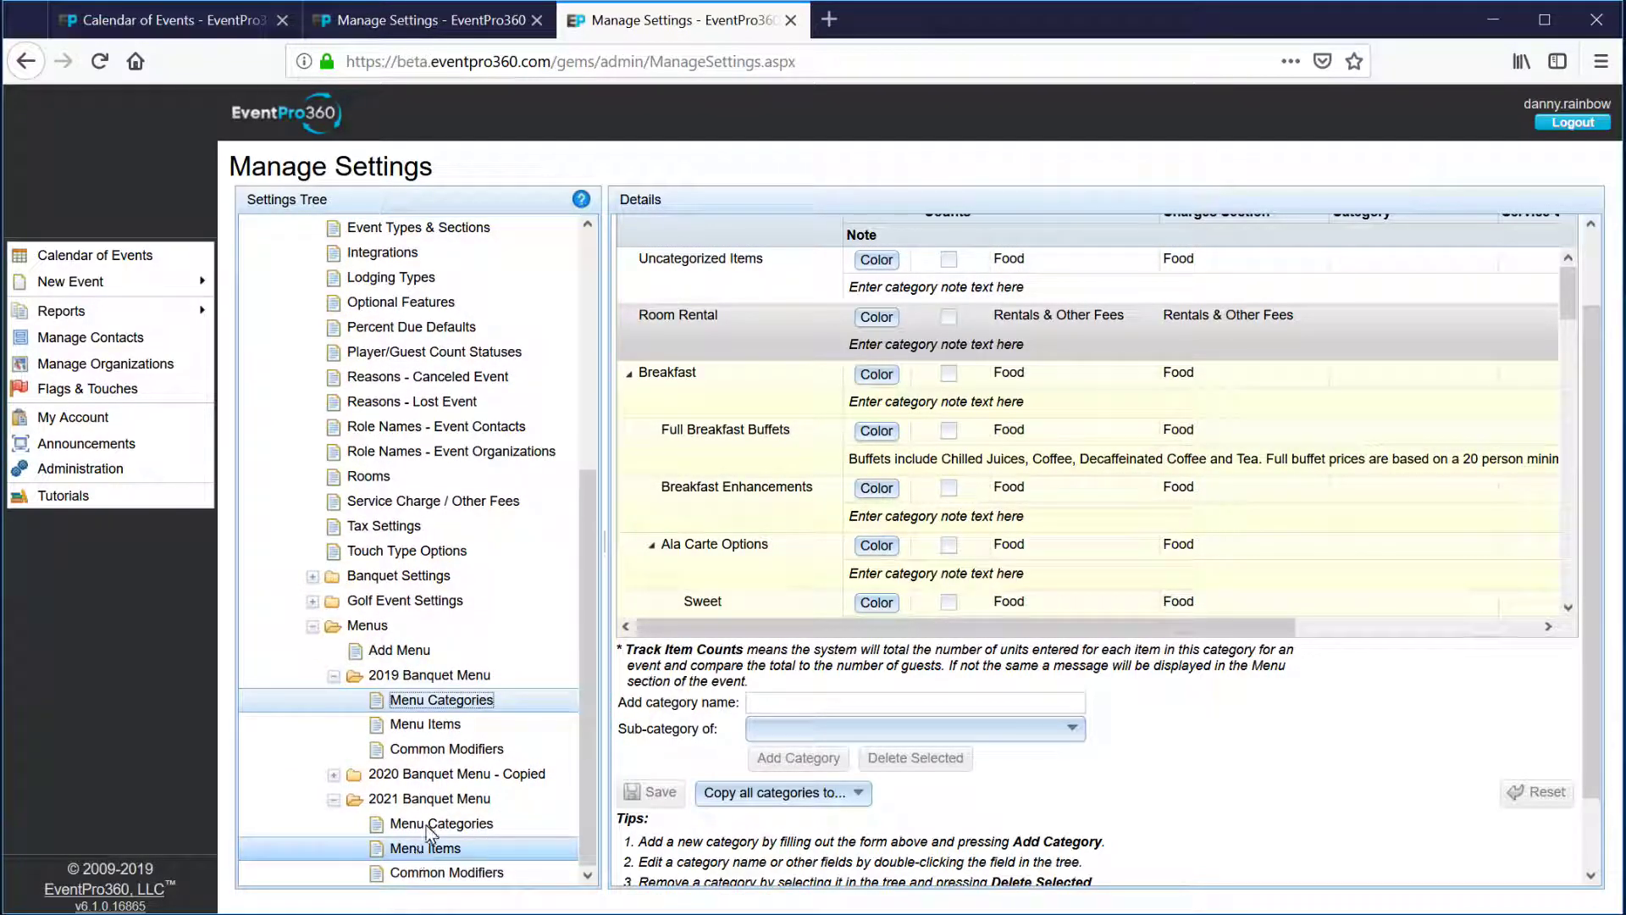
click(434, 729)
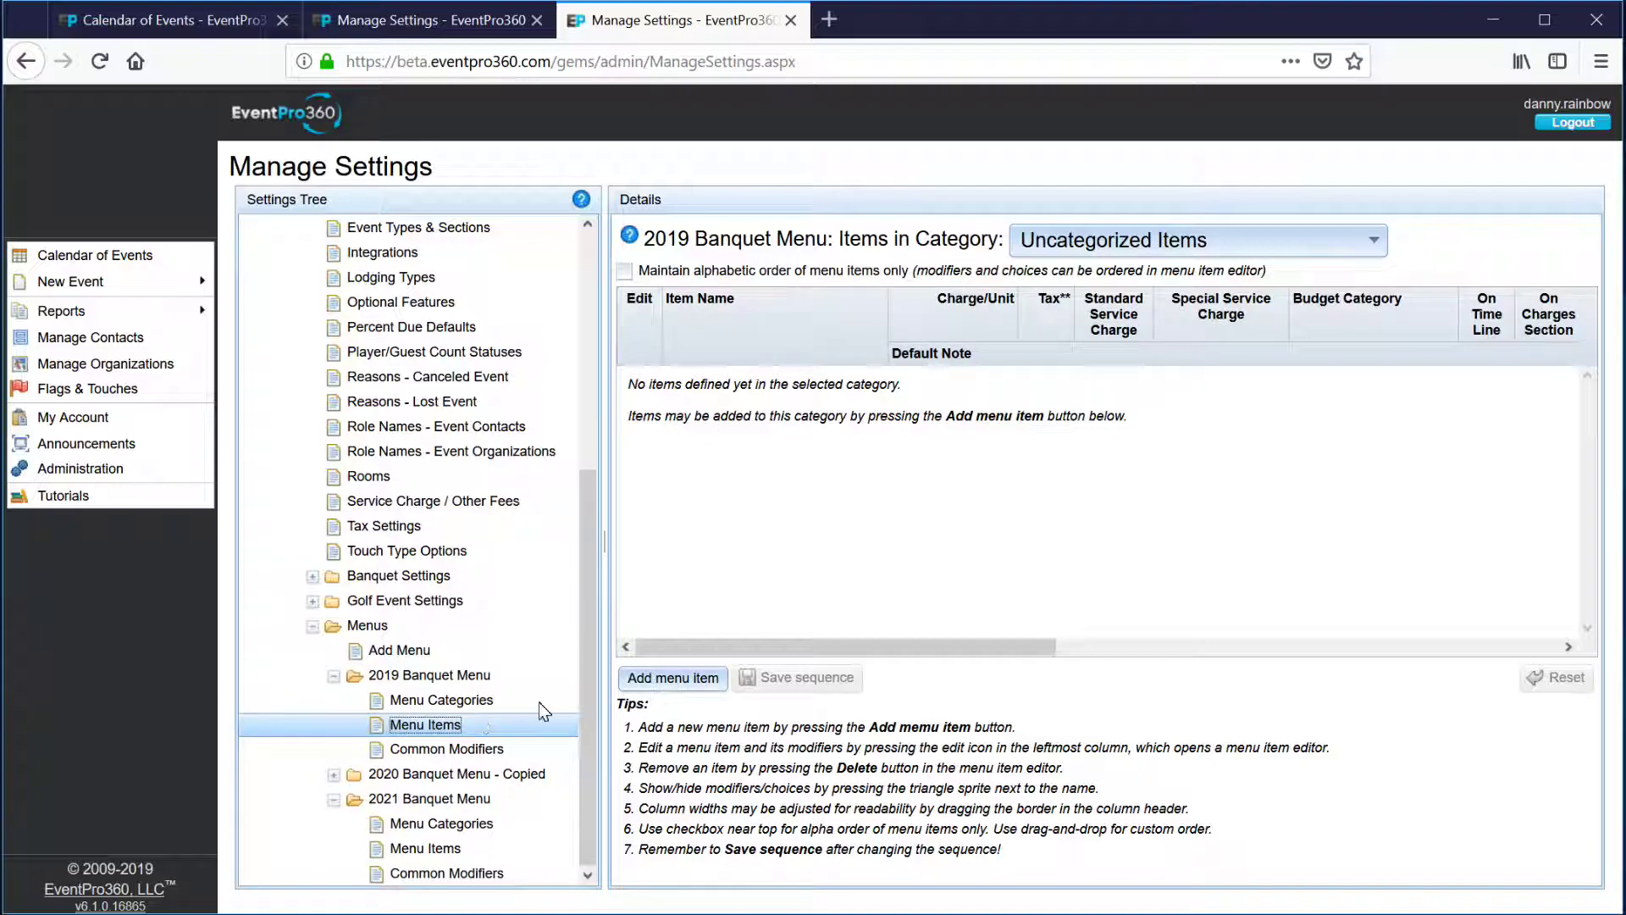
click(1376, 241)
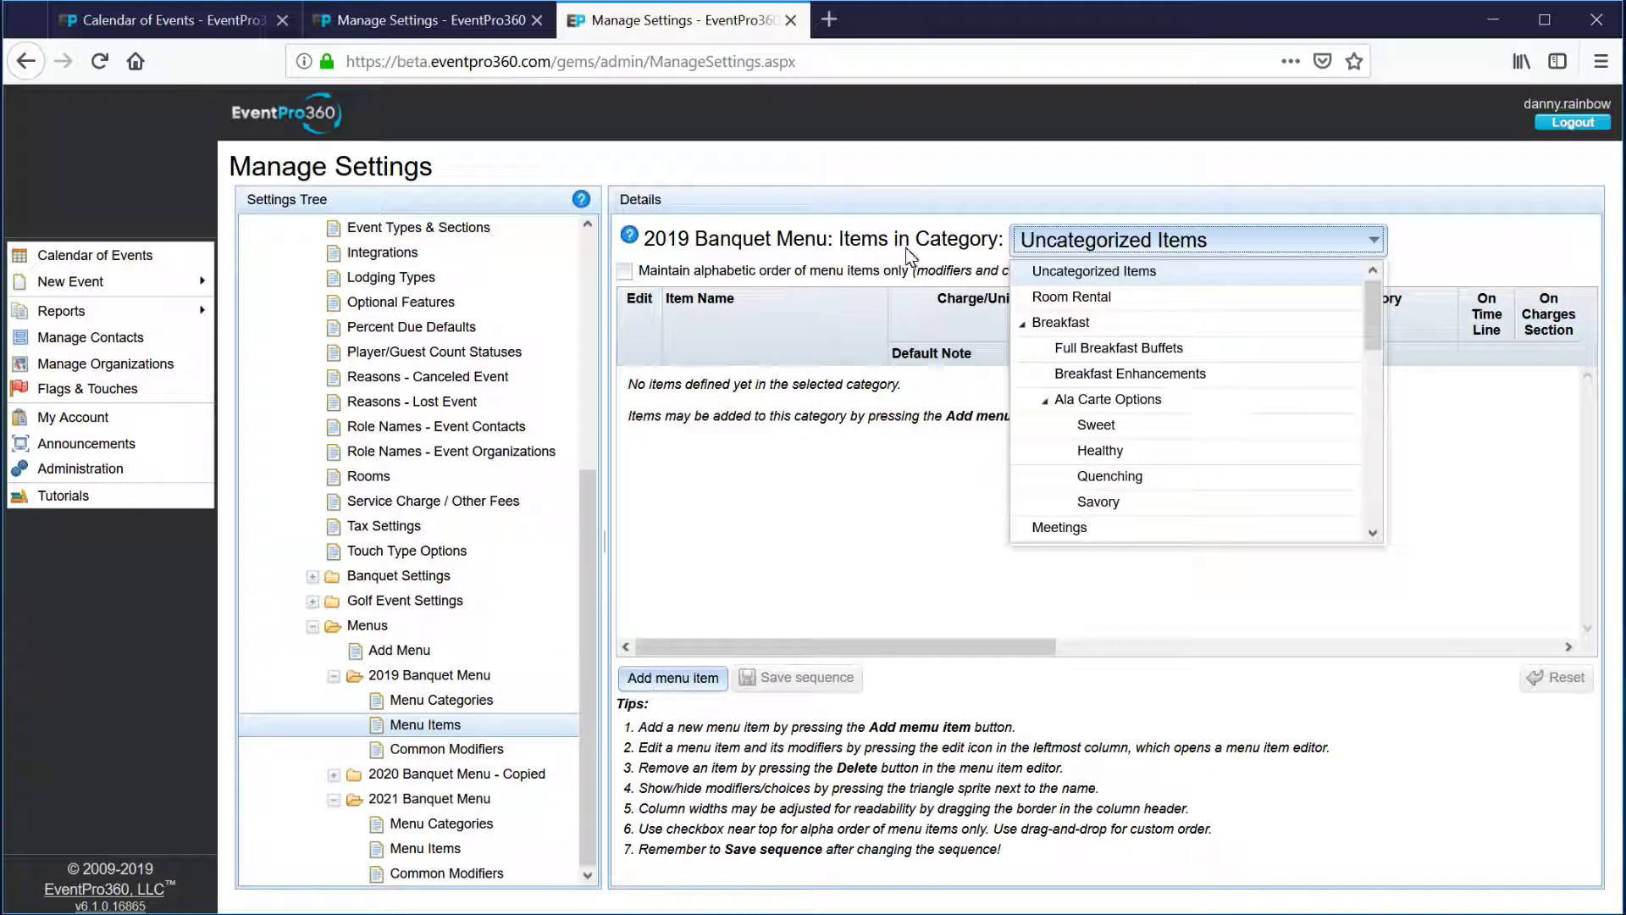
click(1101, 373)
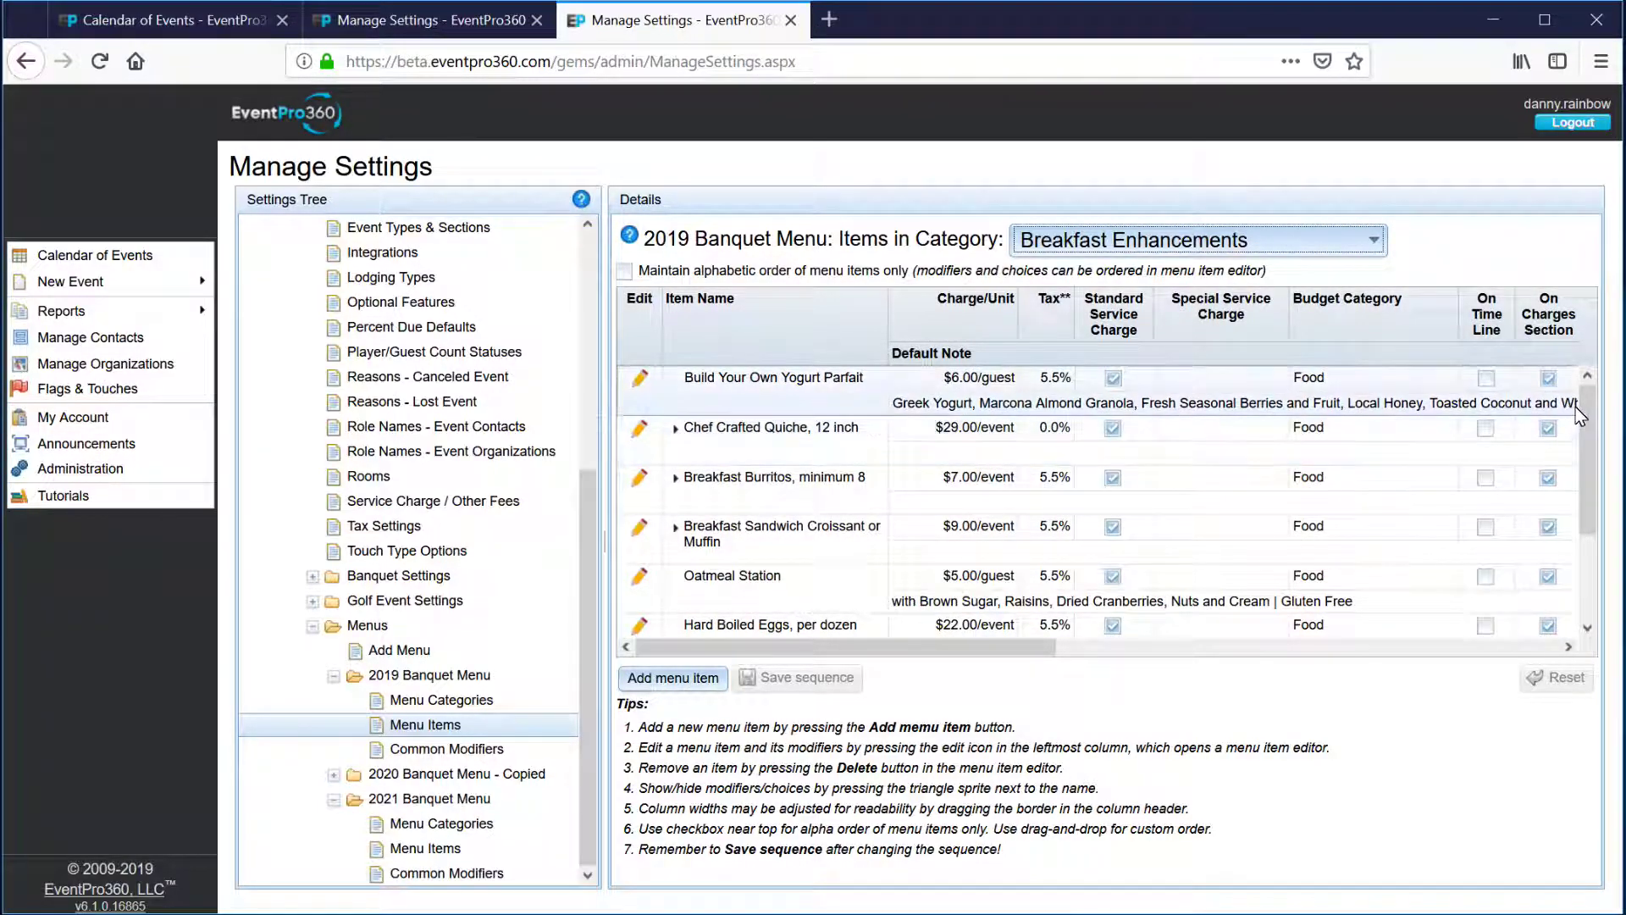
- Add a menu item named Cereal to Breakfast Enhancements with the description "Choose from a variety of tasty cold cereals"
scroll(1586, 426, down, 2)
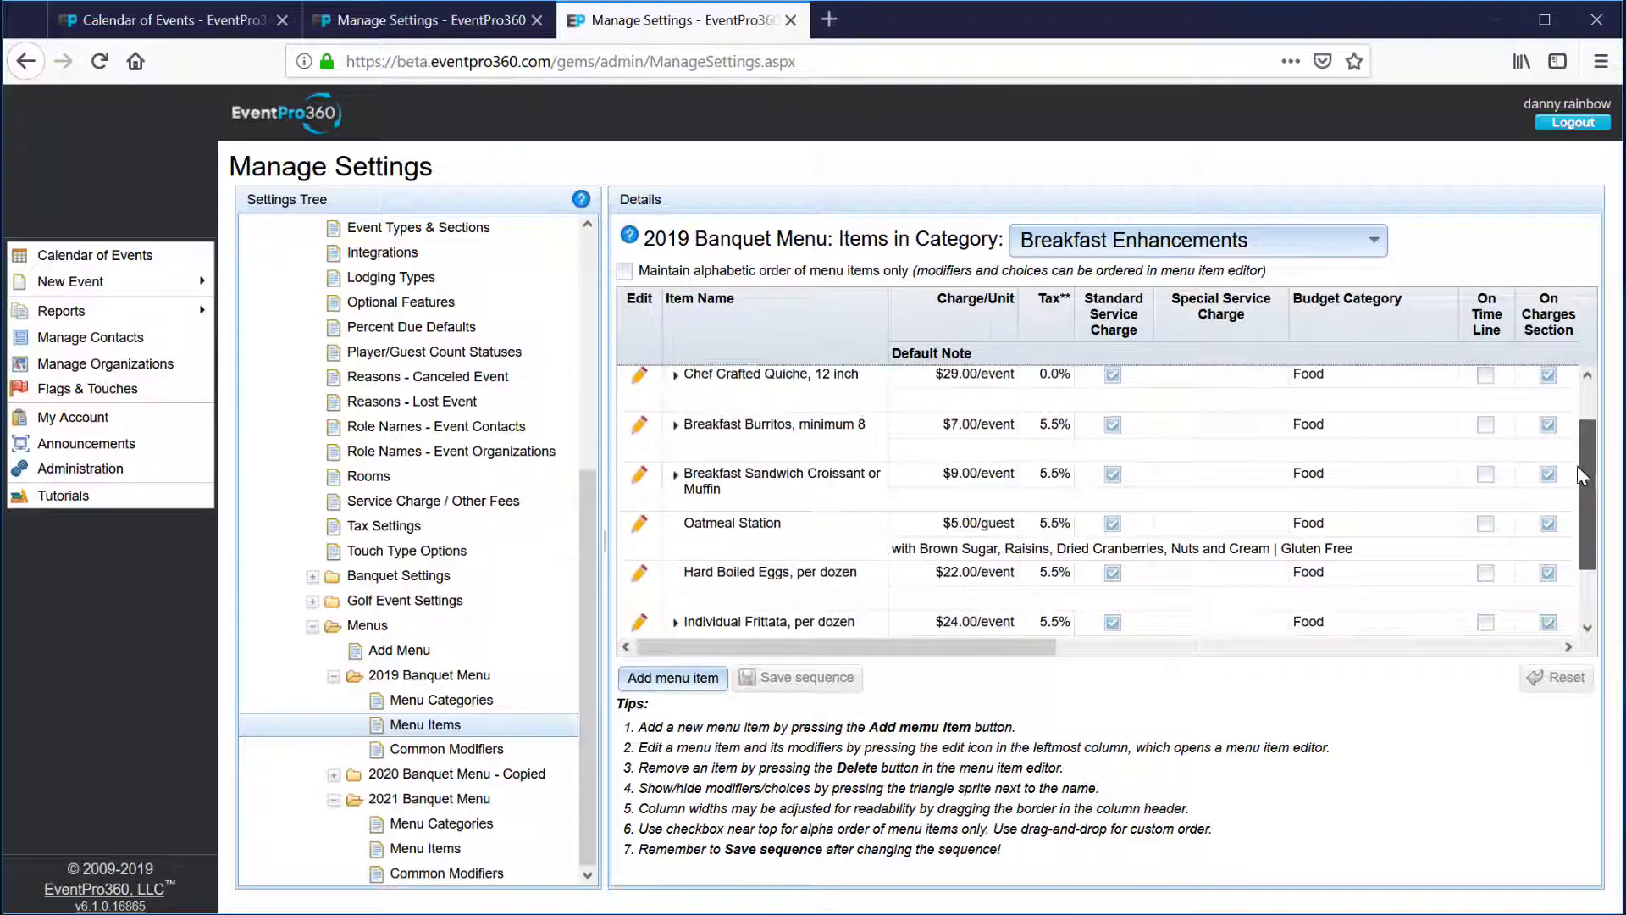
scroll(1584, 469, down, 2)
scroll(1586, 406, up, 3)
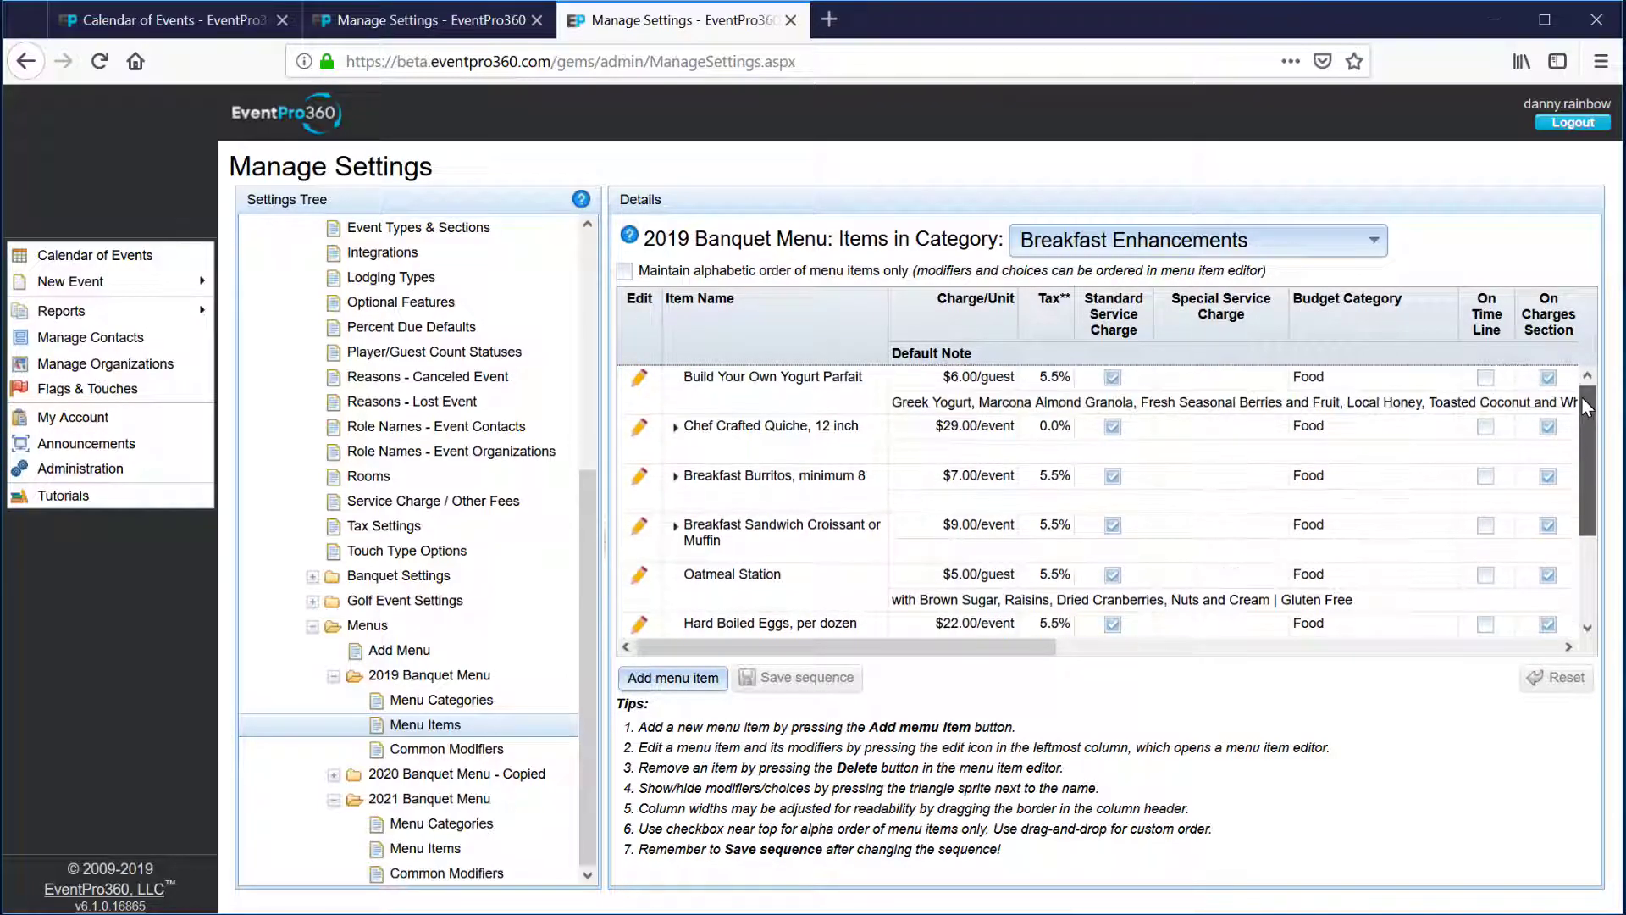
scroll(1582, 406, down, 3)
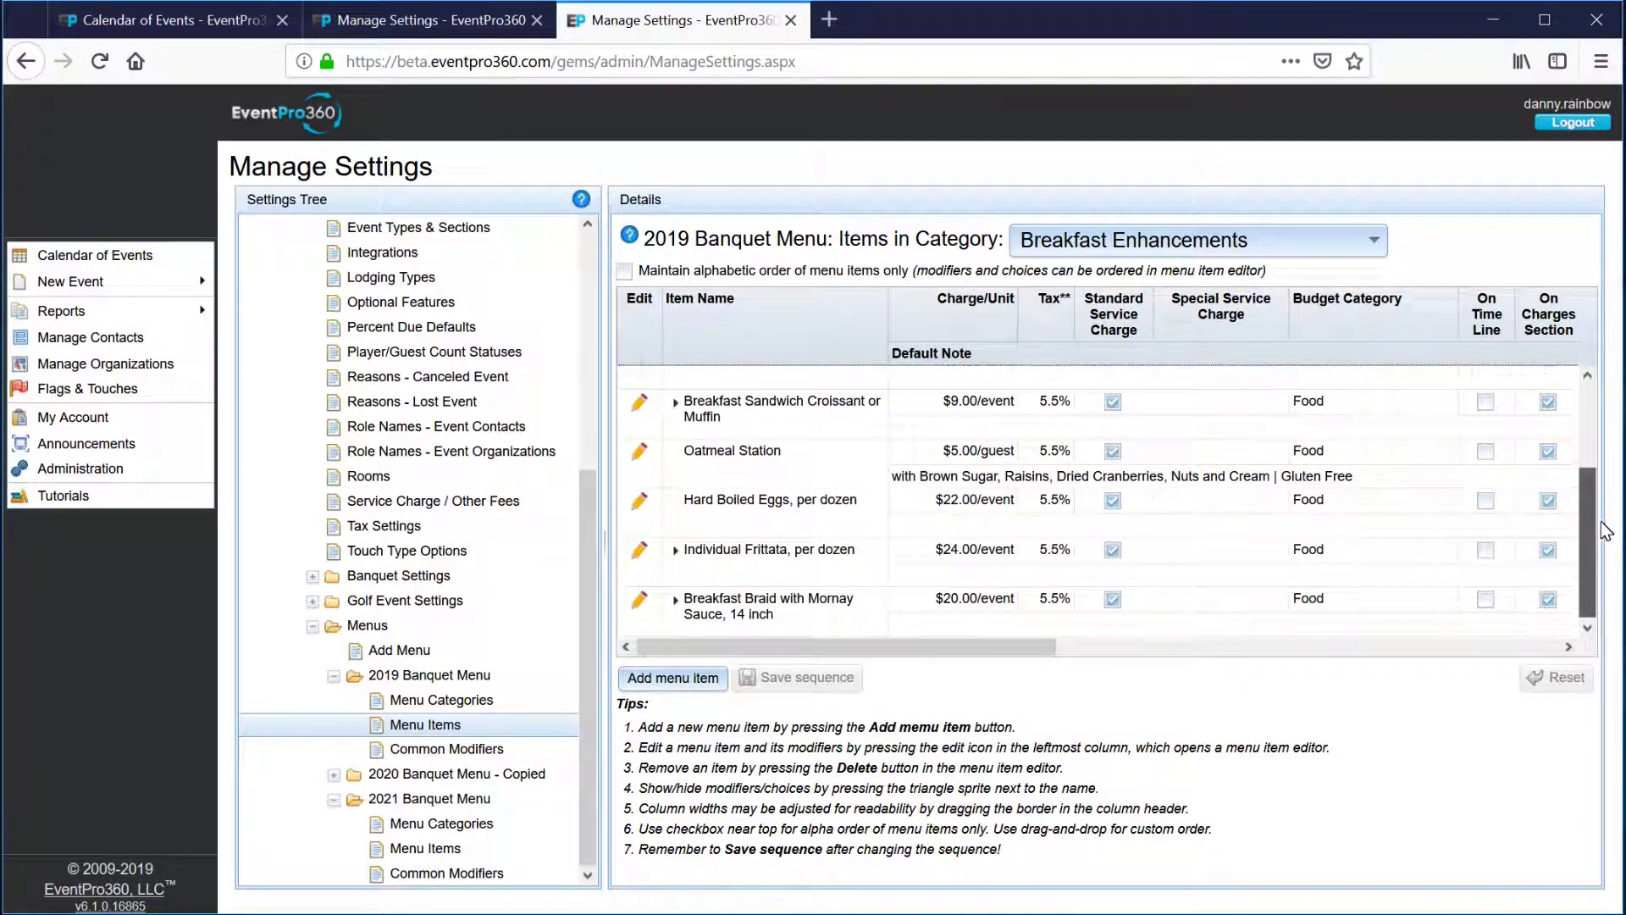
click(664, 688)
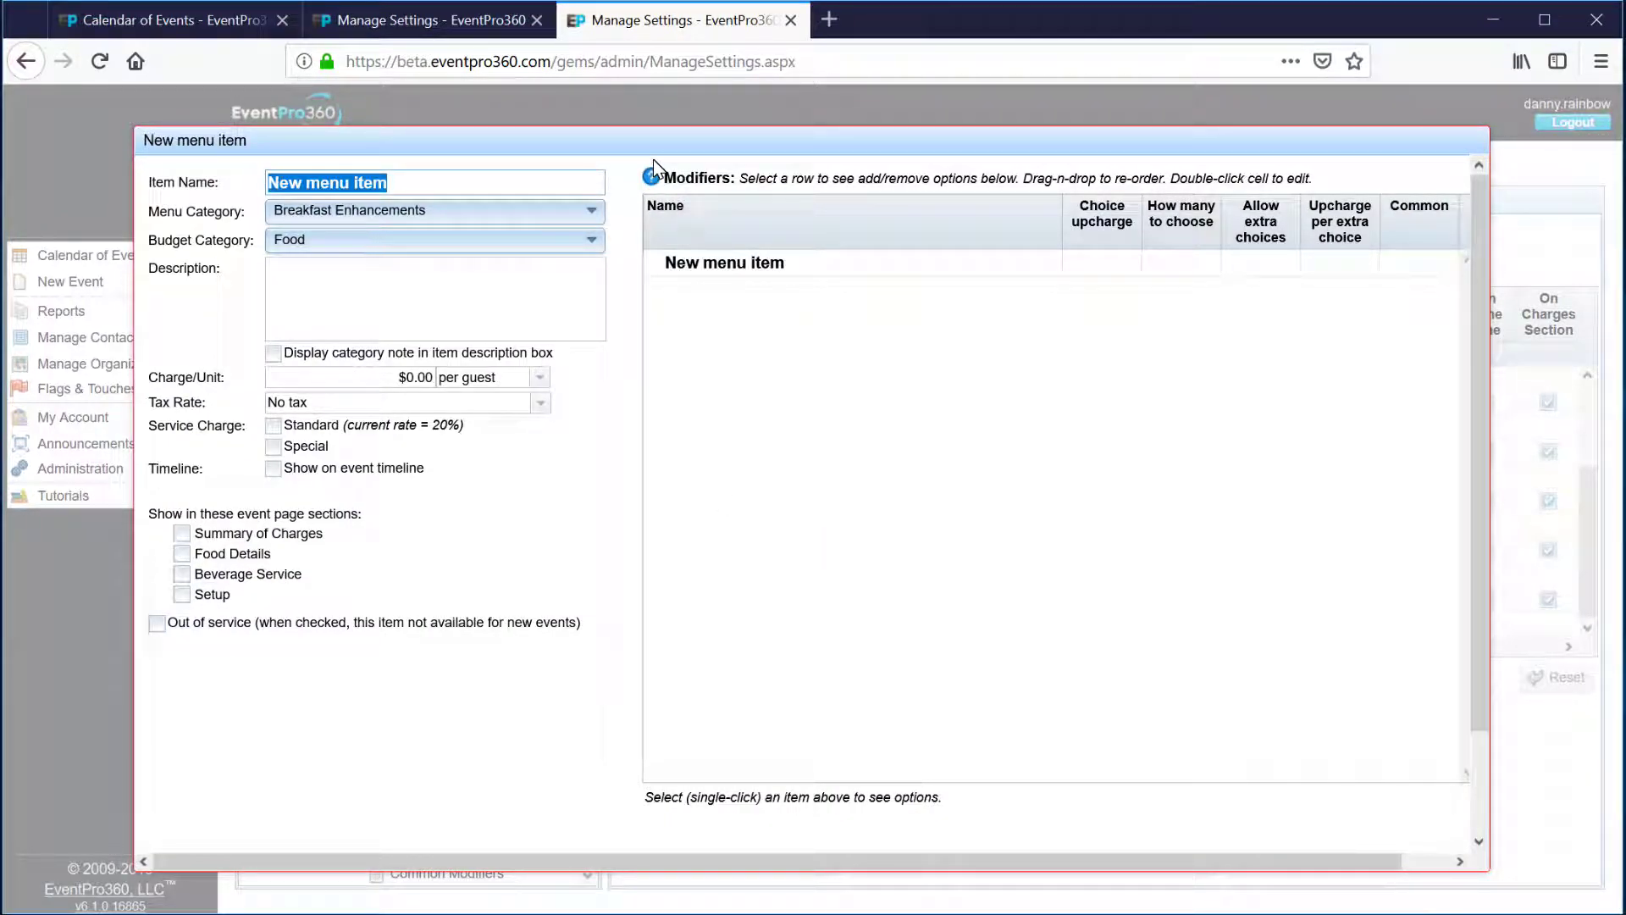
text(Cereal)
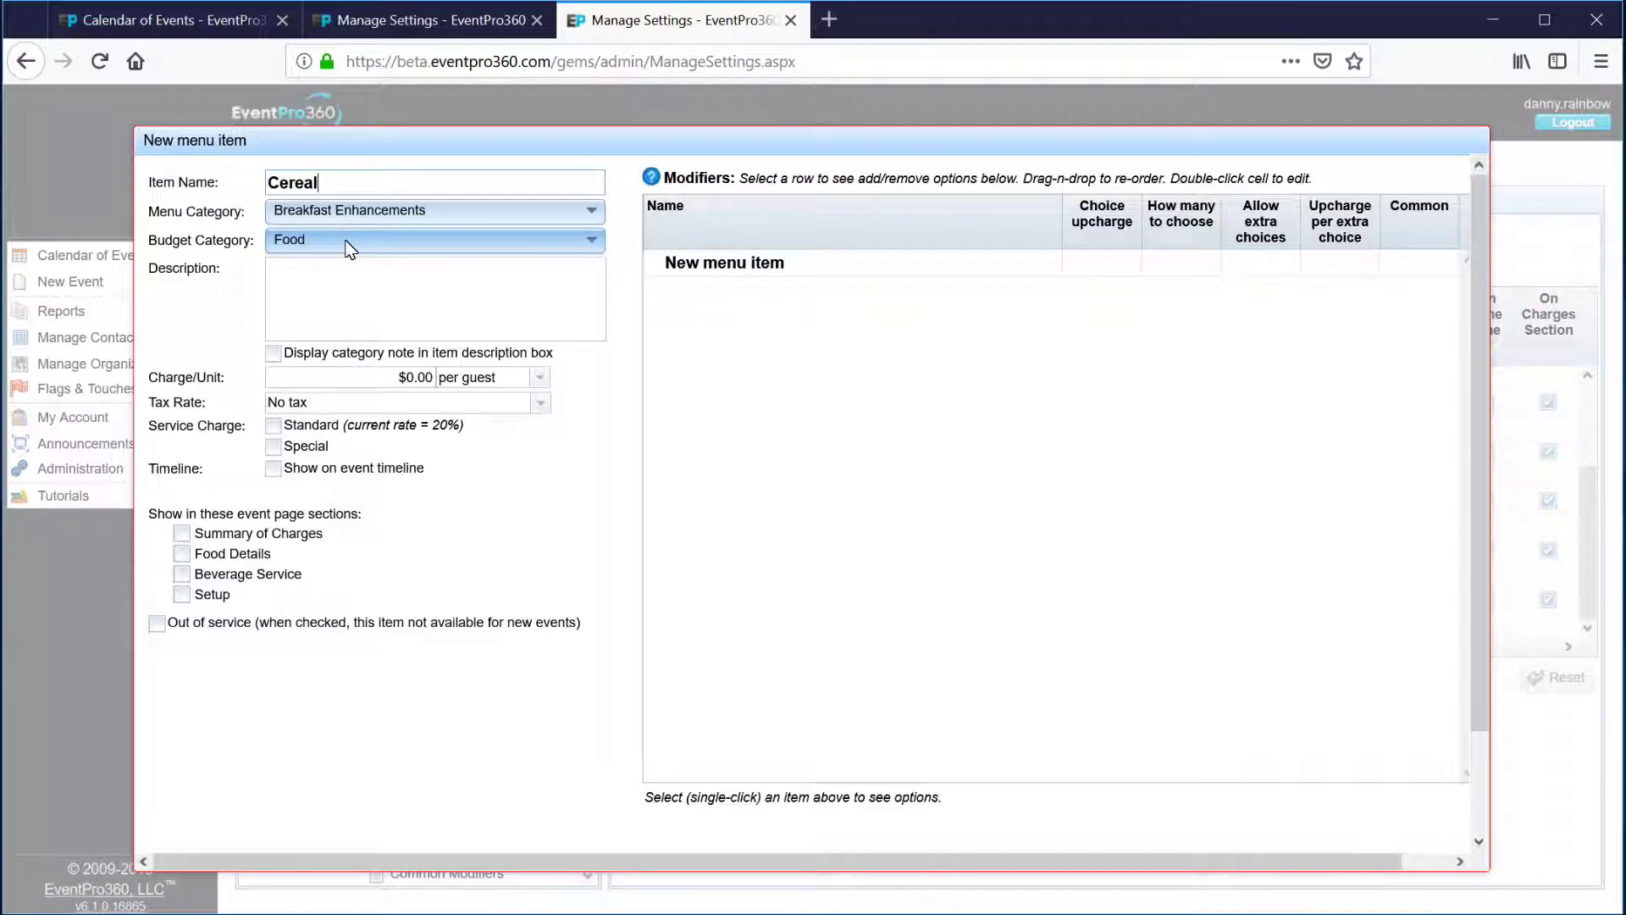
click(322, 283)
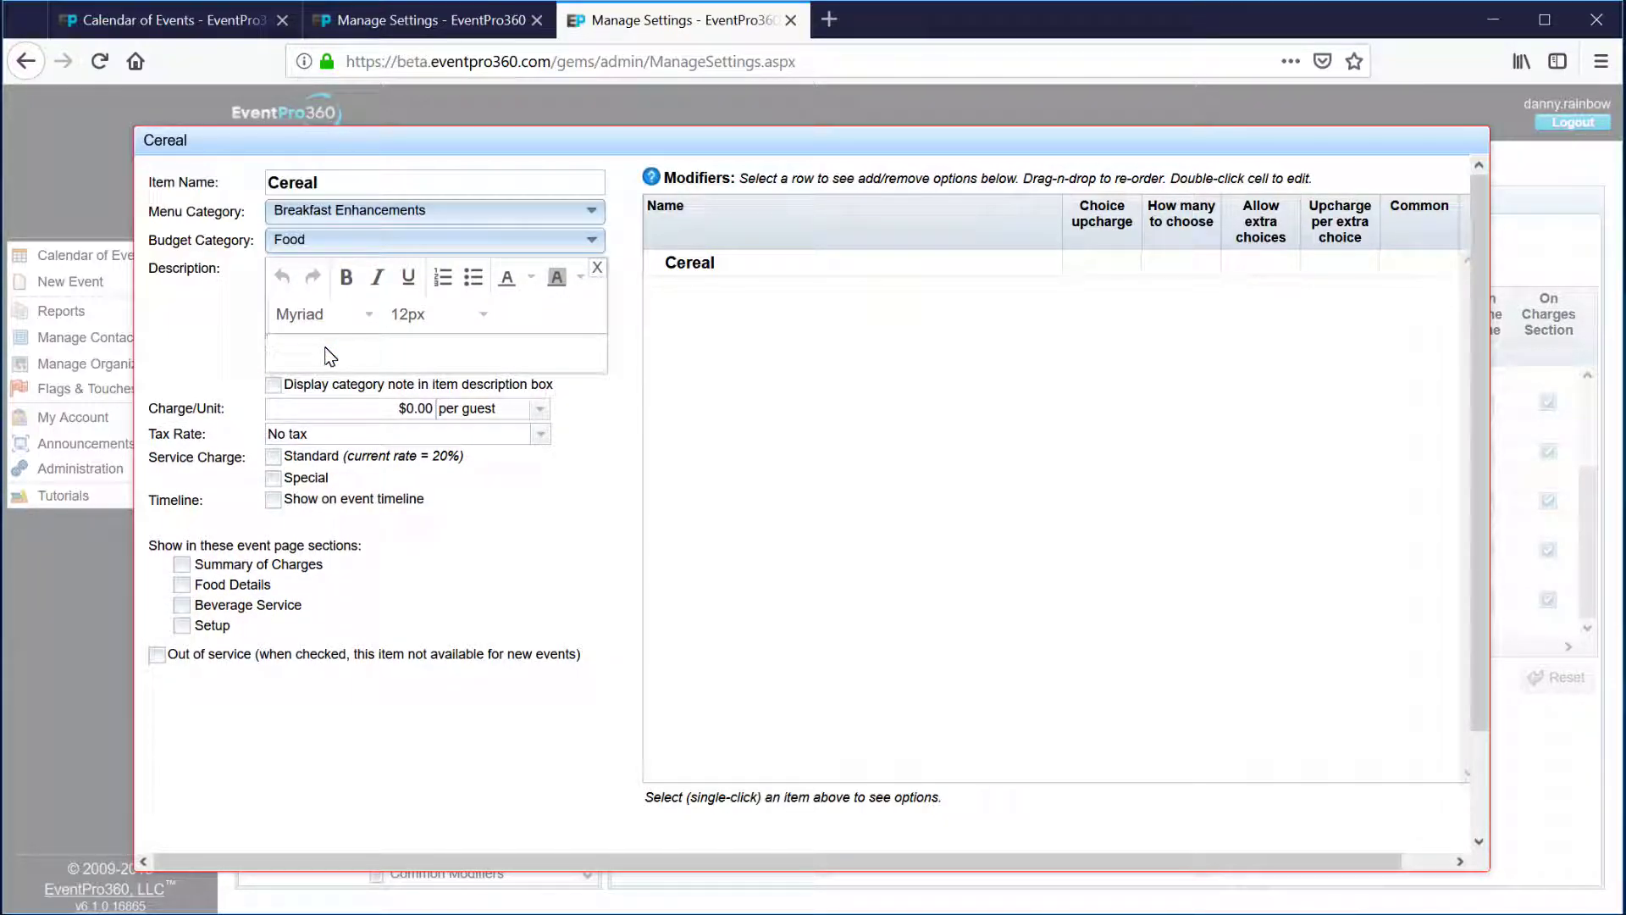
text(Choose from a variety of tasty c)
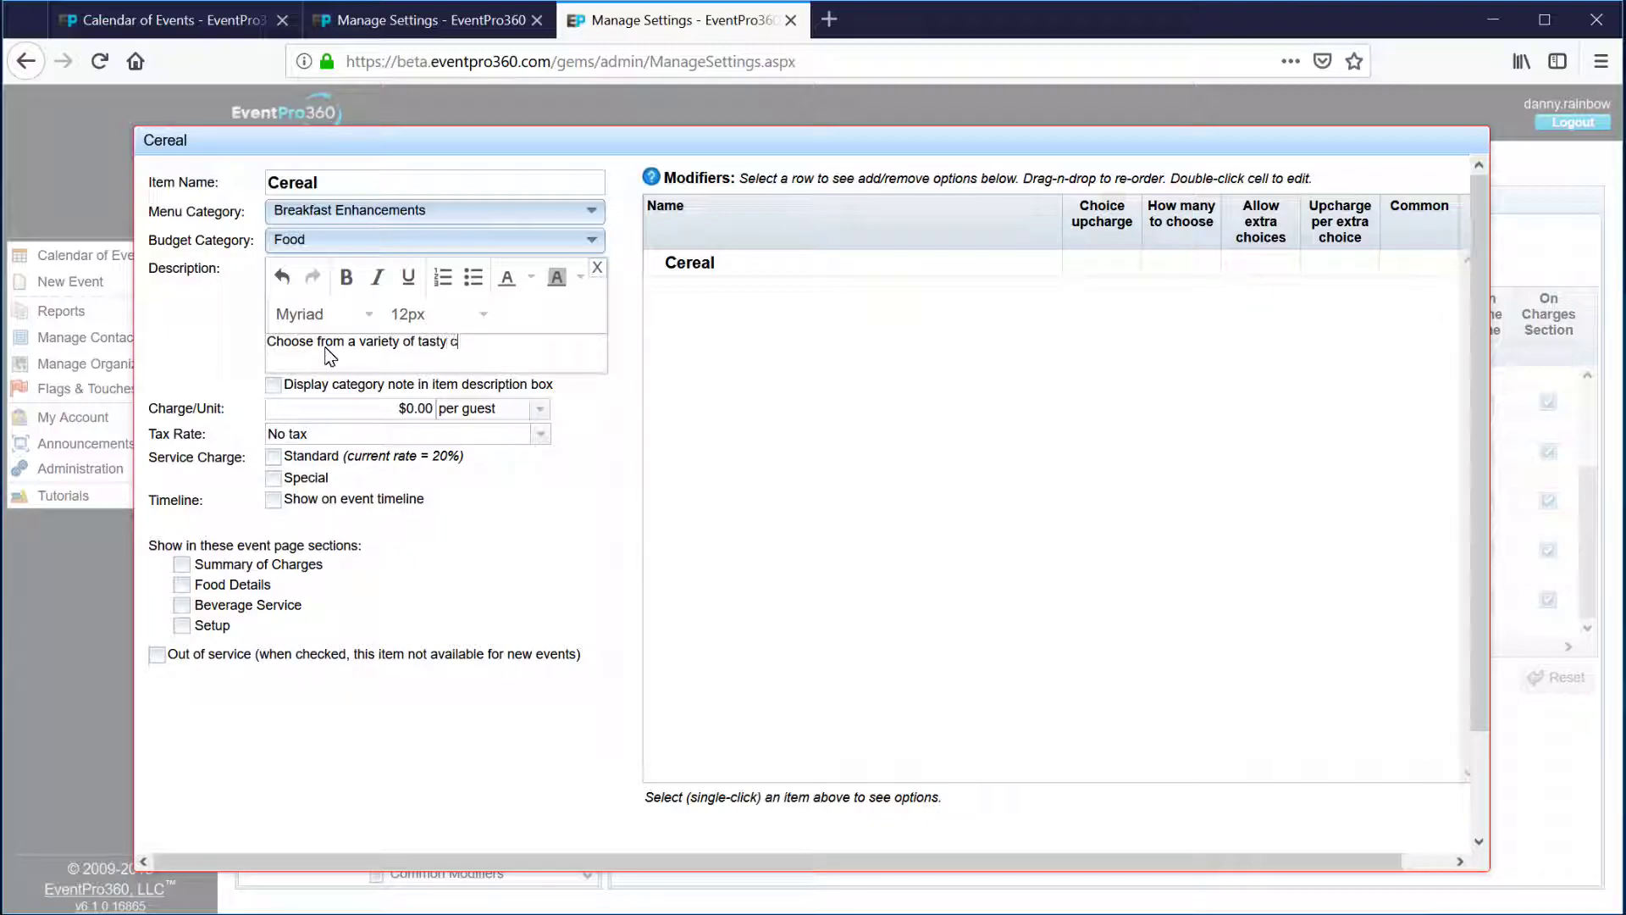
text(old cereals)
- Set the Cereal item's charge to $5.00 per guest with Sales Tax and the standard service charge
click(376, 413)
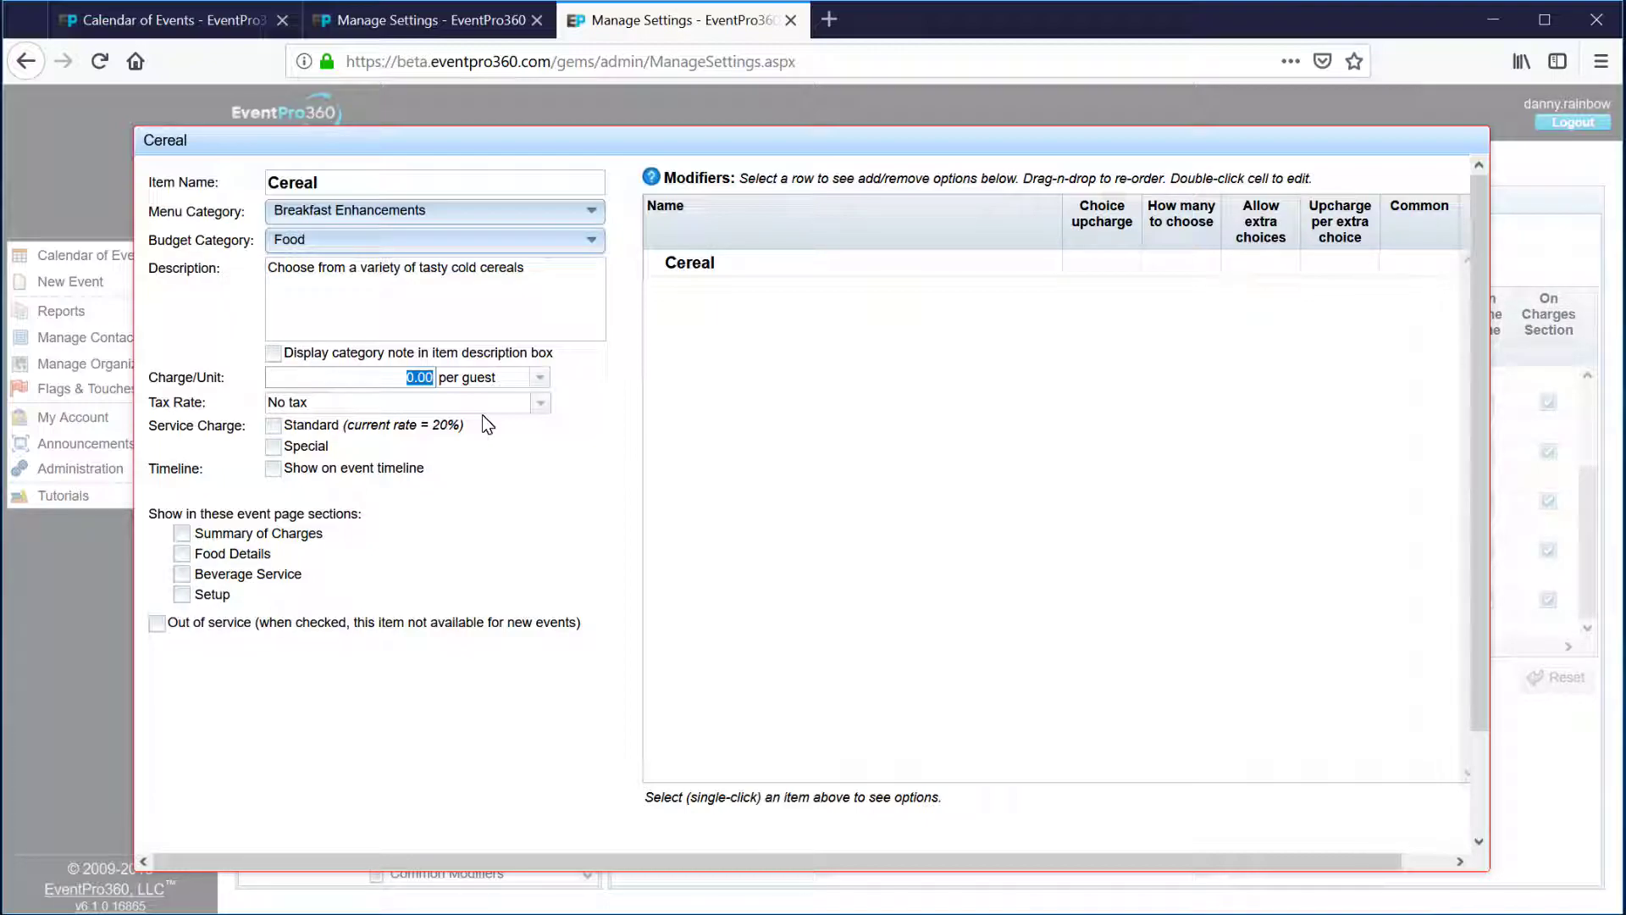
text(5)
key(Tab)
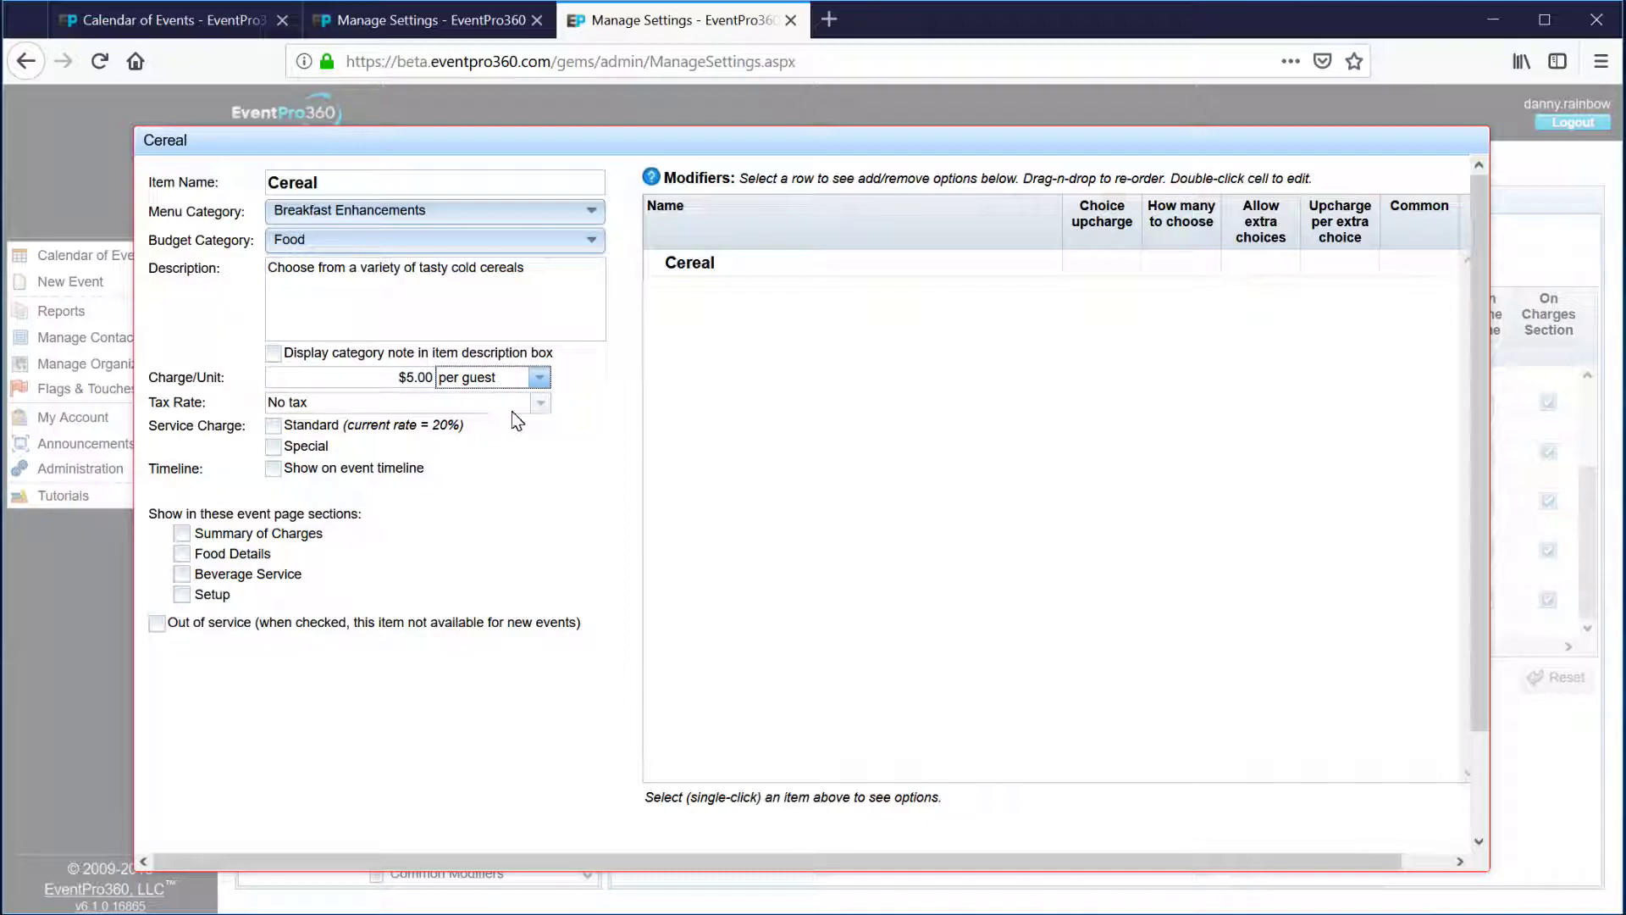
click(541, 403)
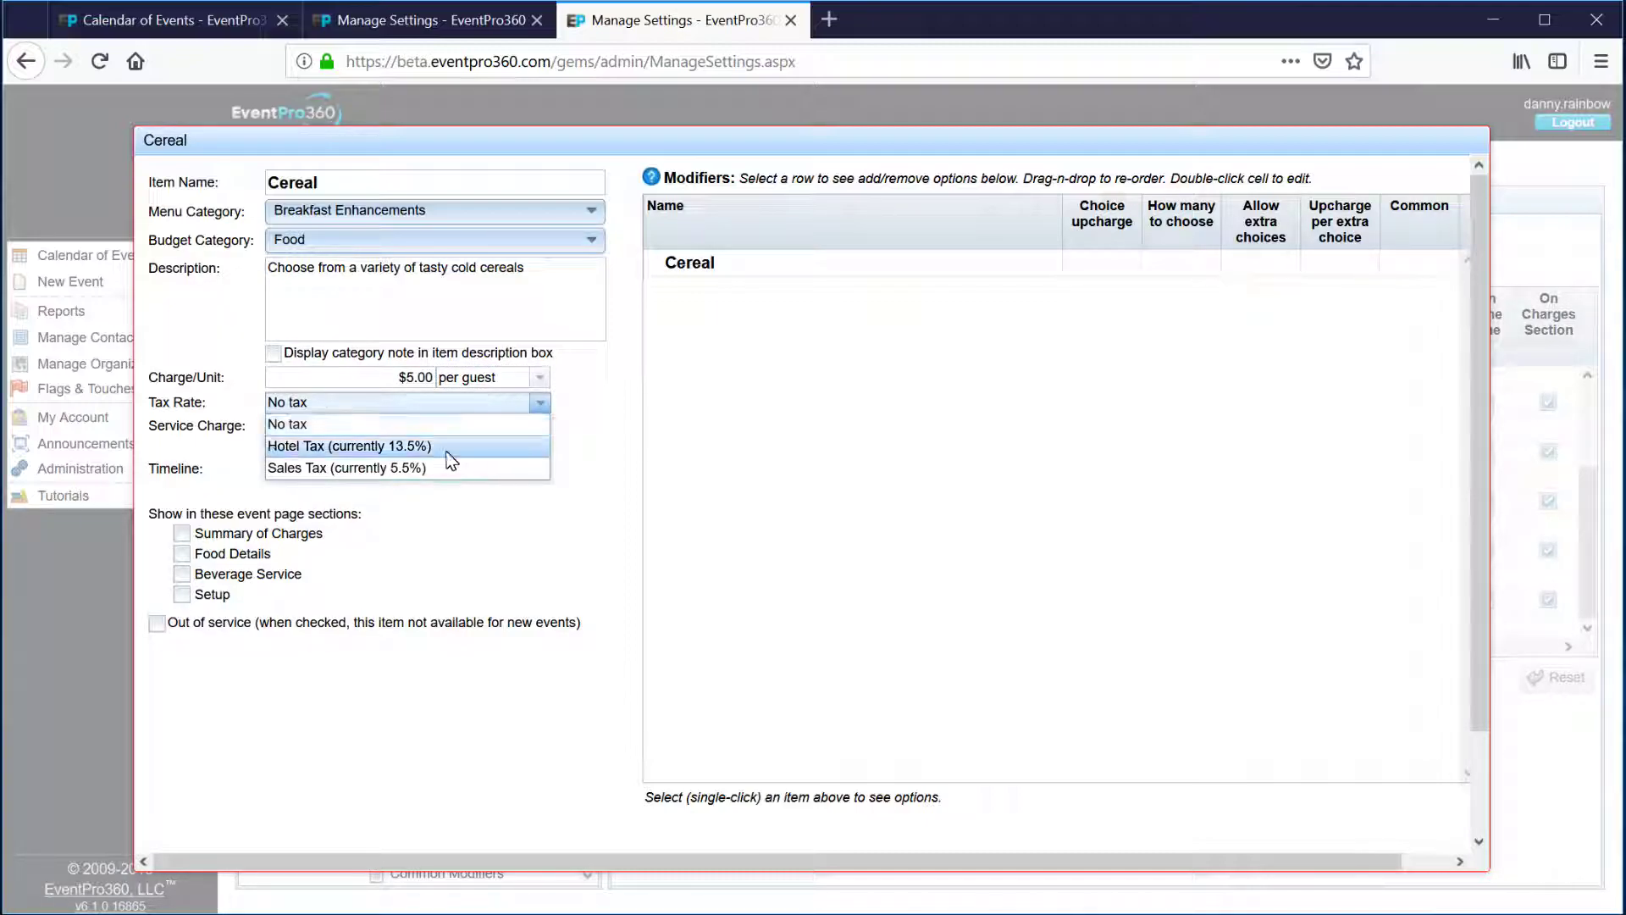
click(397, 468)
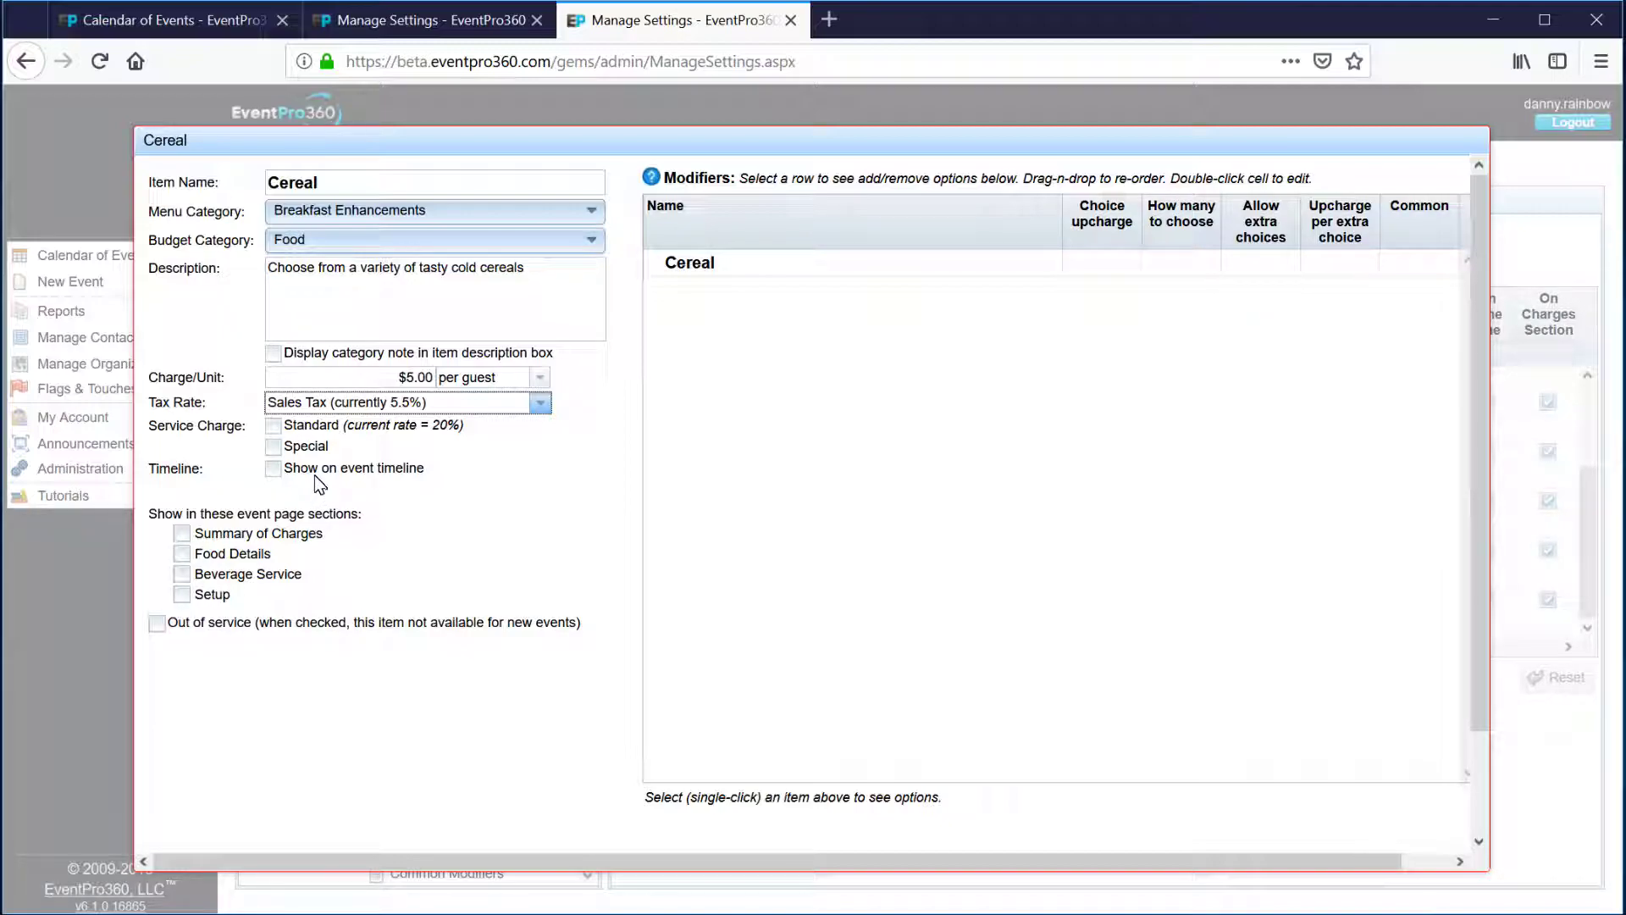
click(274, 426)
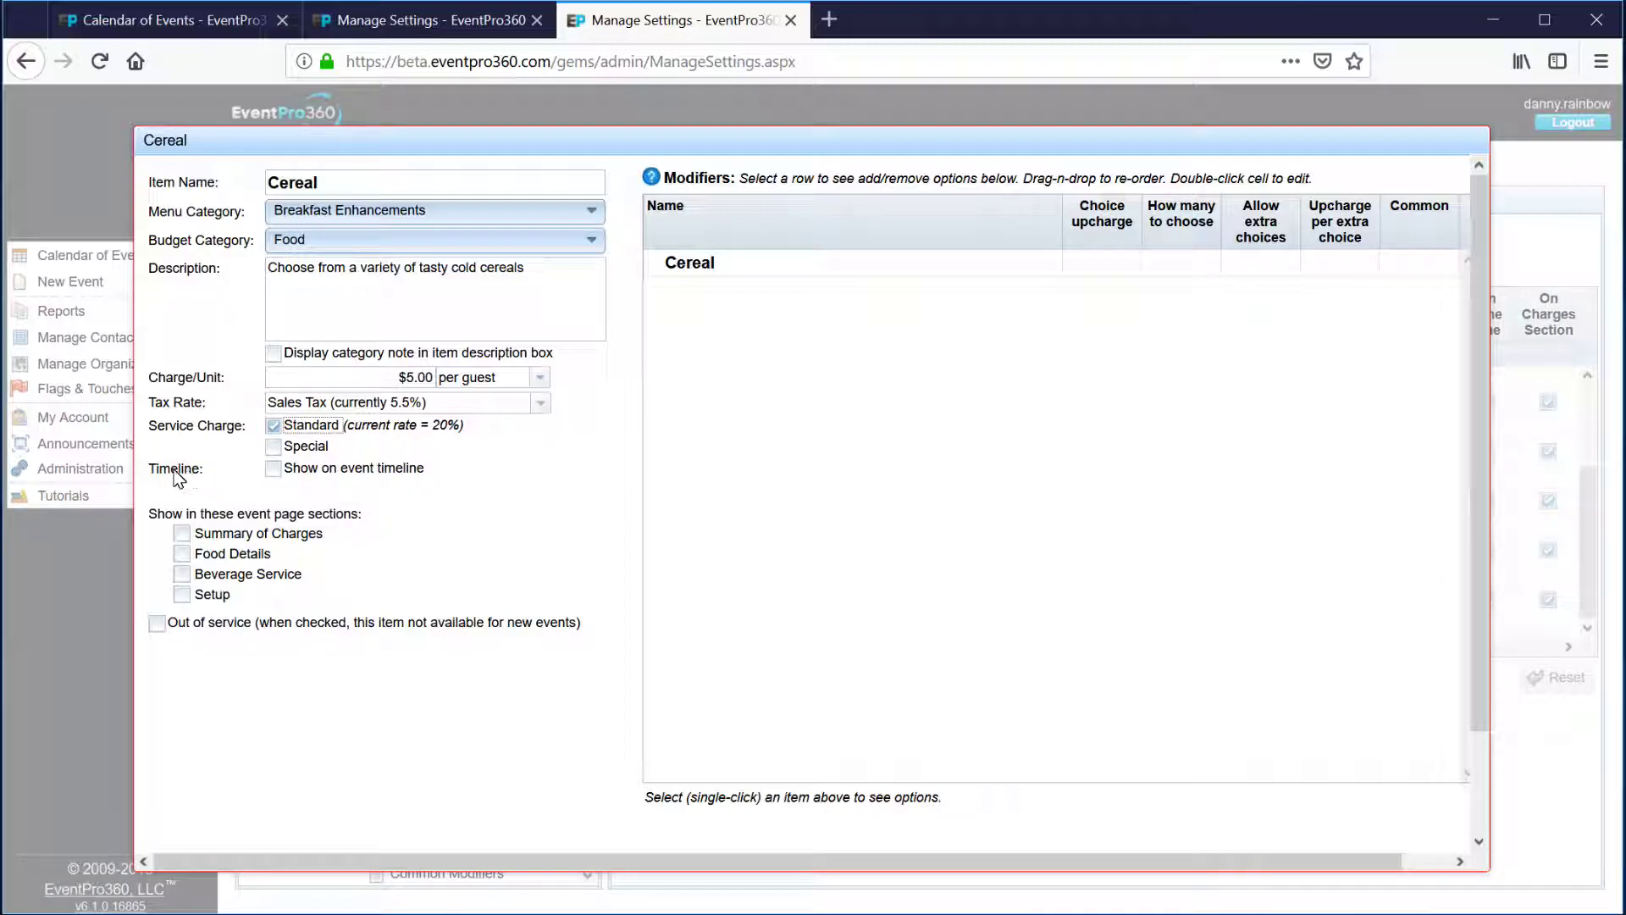
- Show the Cereal item on the event timeline and in the Summary of Charges and Food Details sections, and save it
click(275, 471)
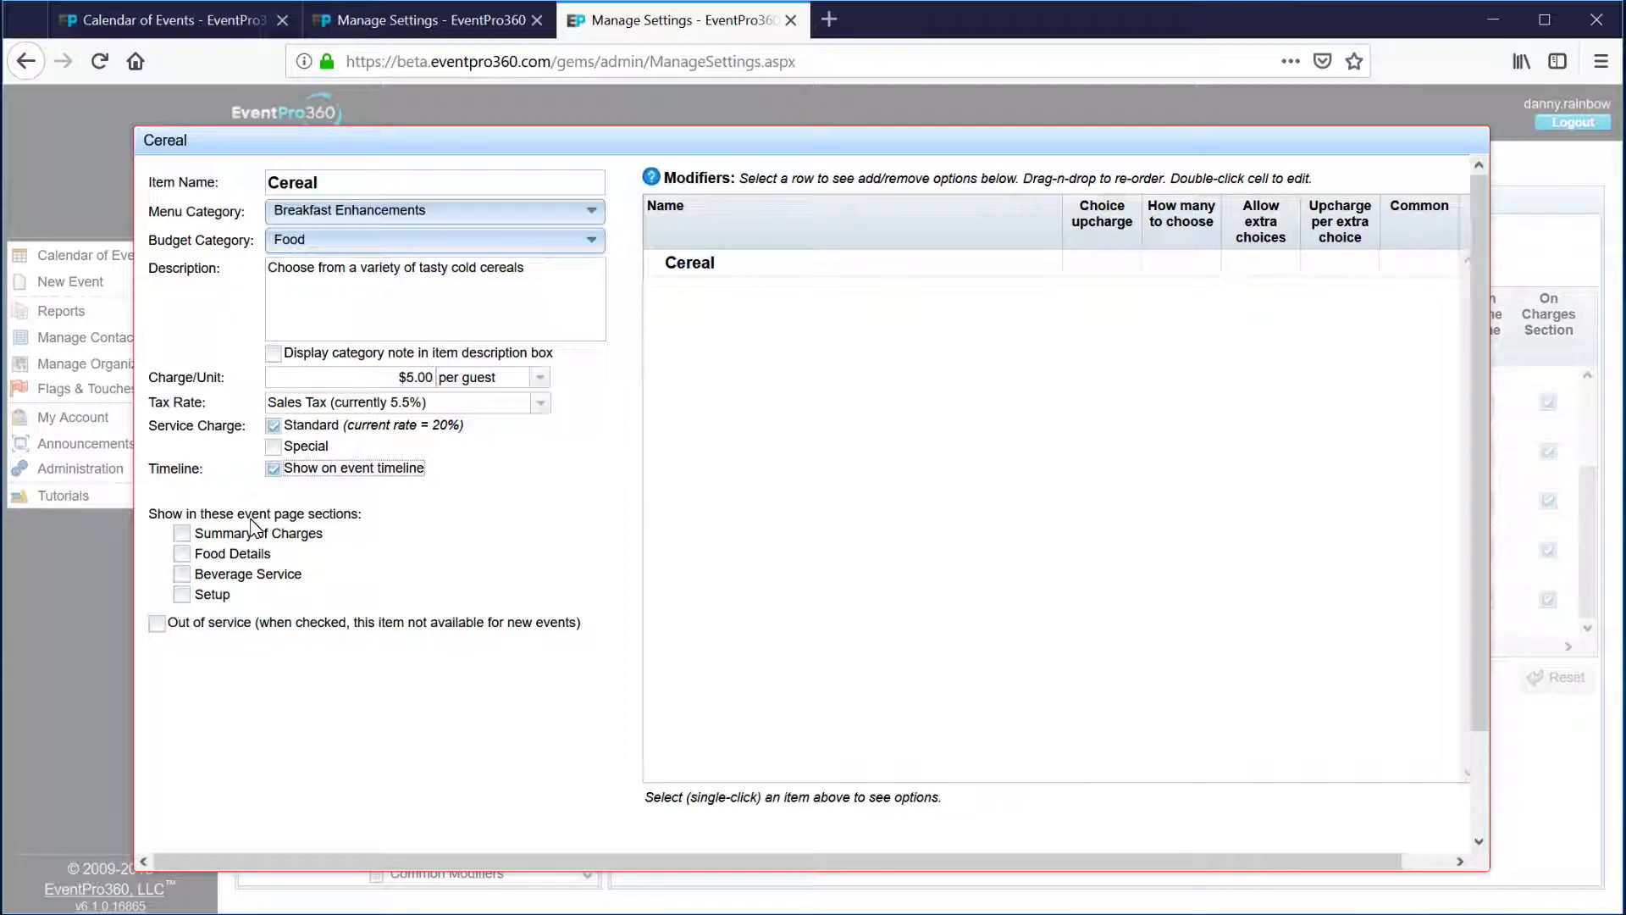
click(182, 533)
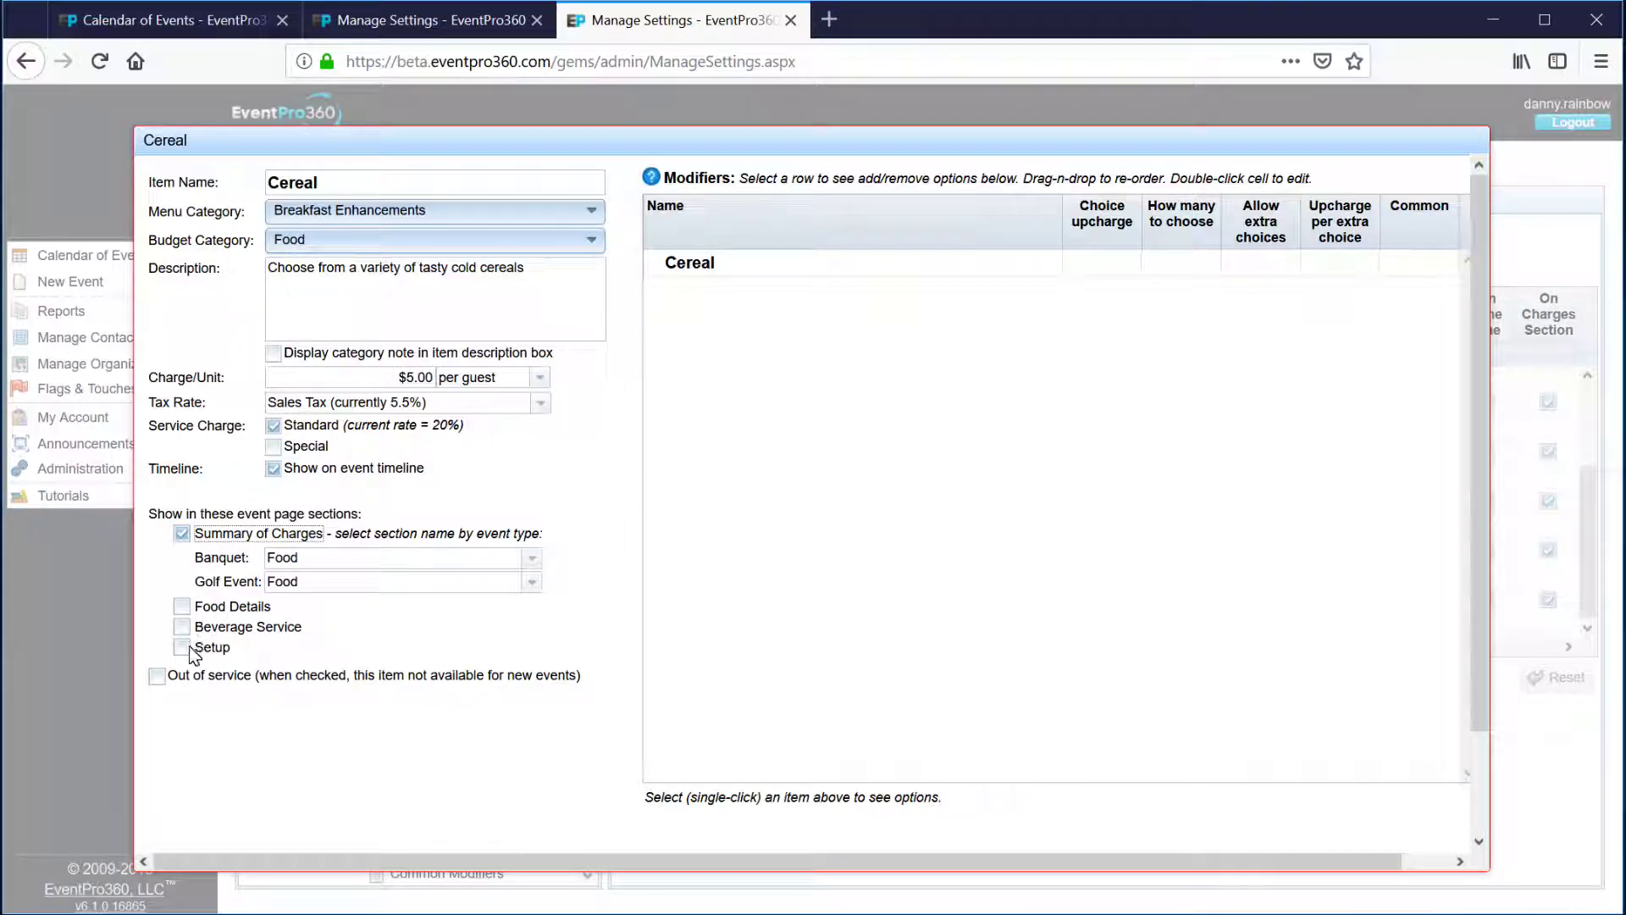
click(183, 607)
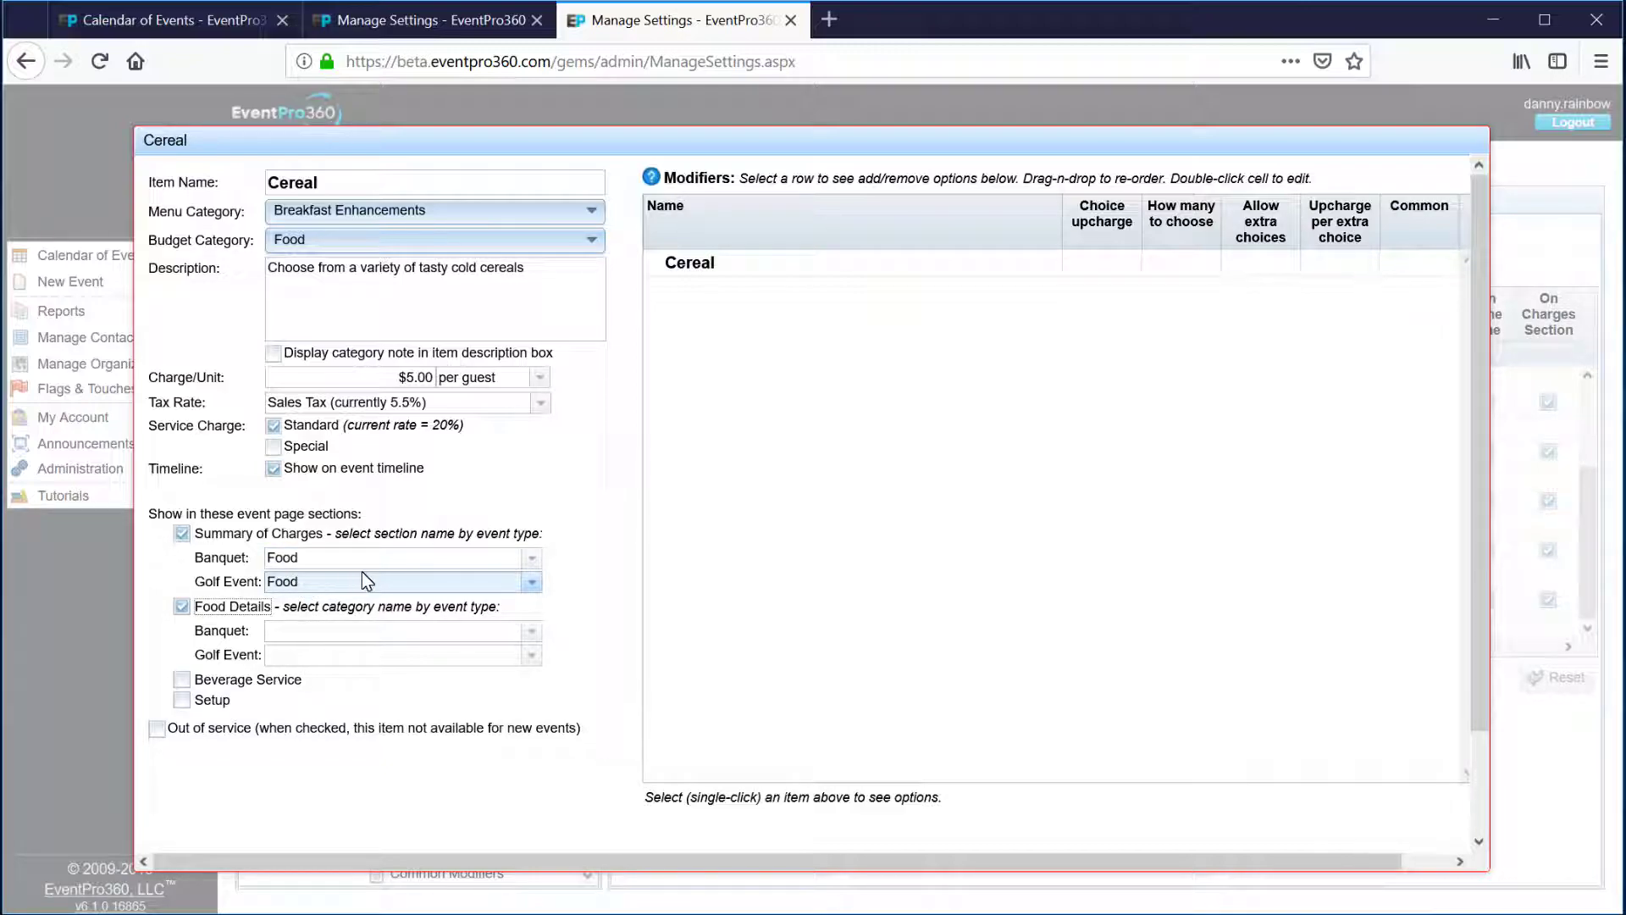
click(531, 558)
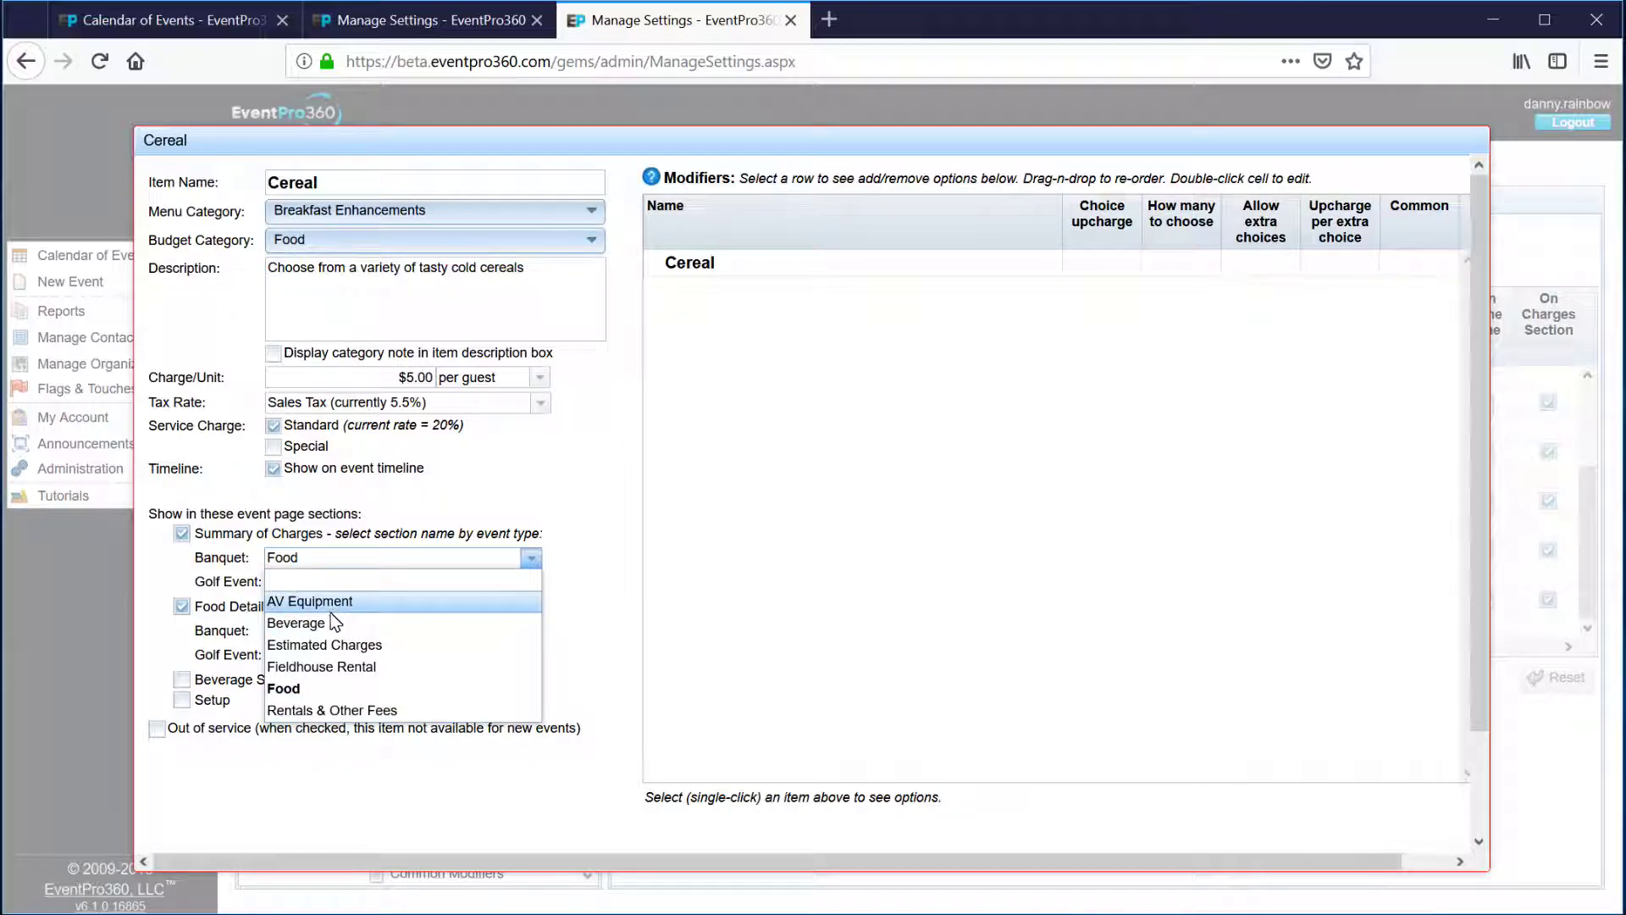
click(532, 509)
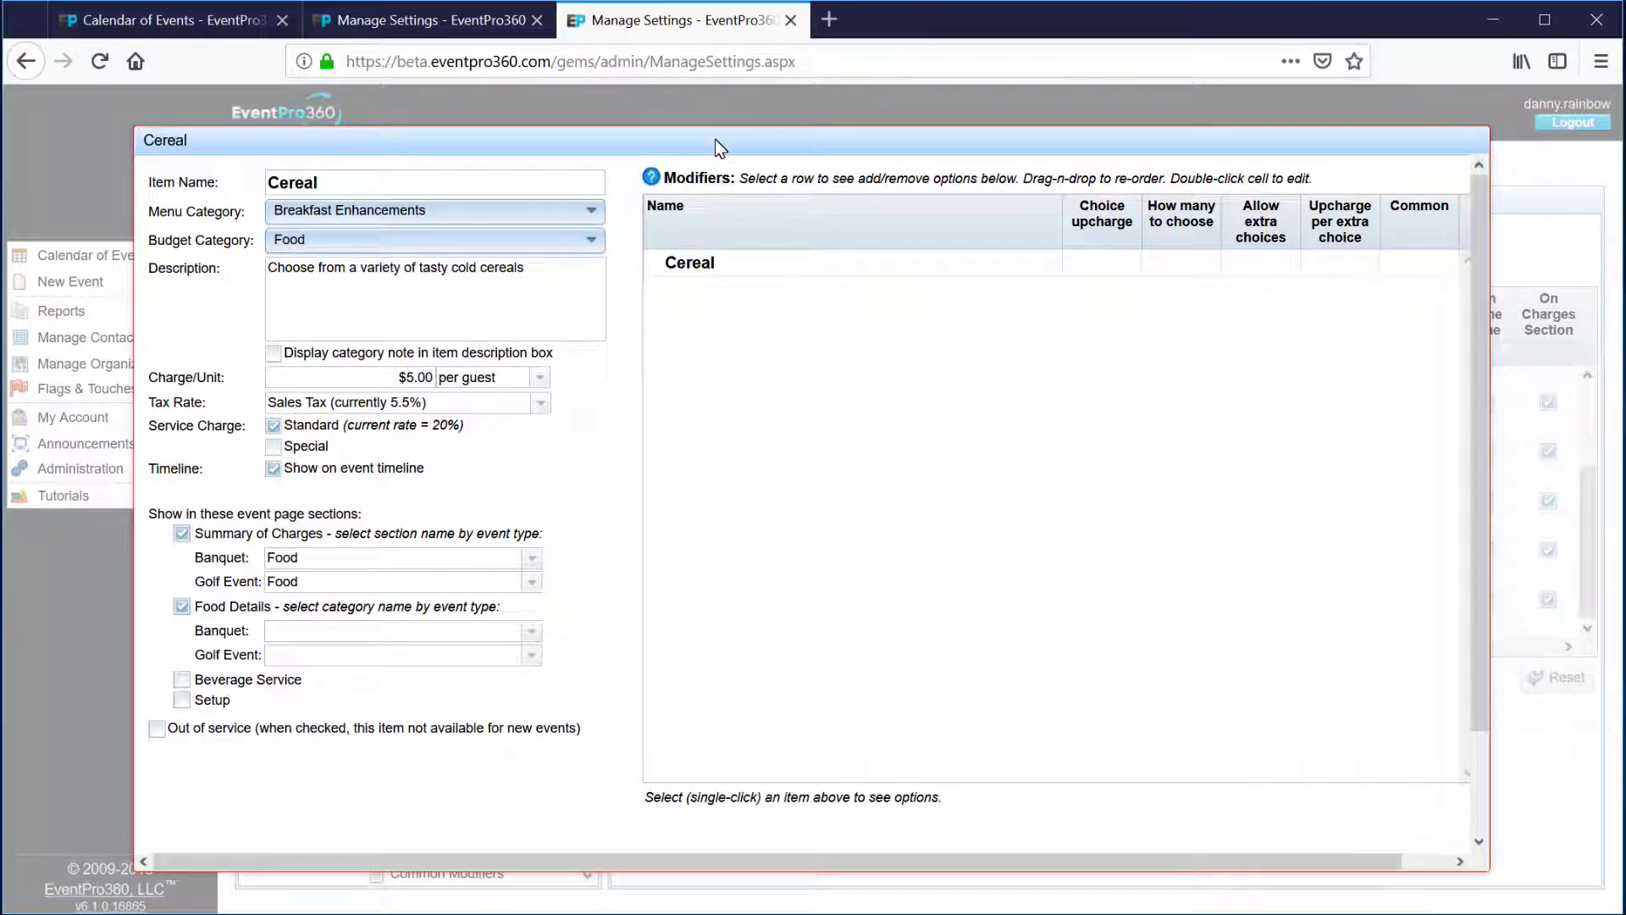
scroll(940, 494, down, 3)
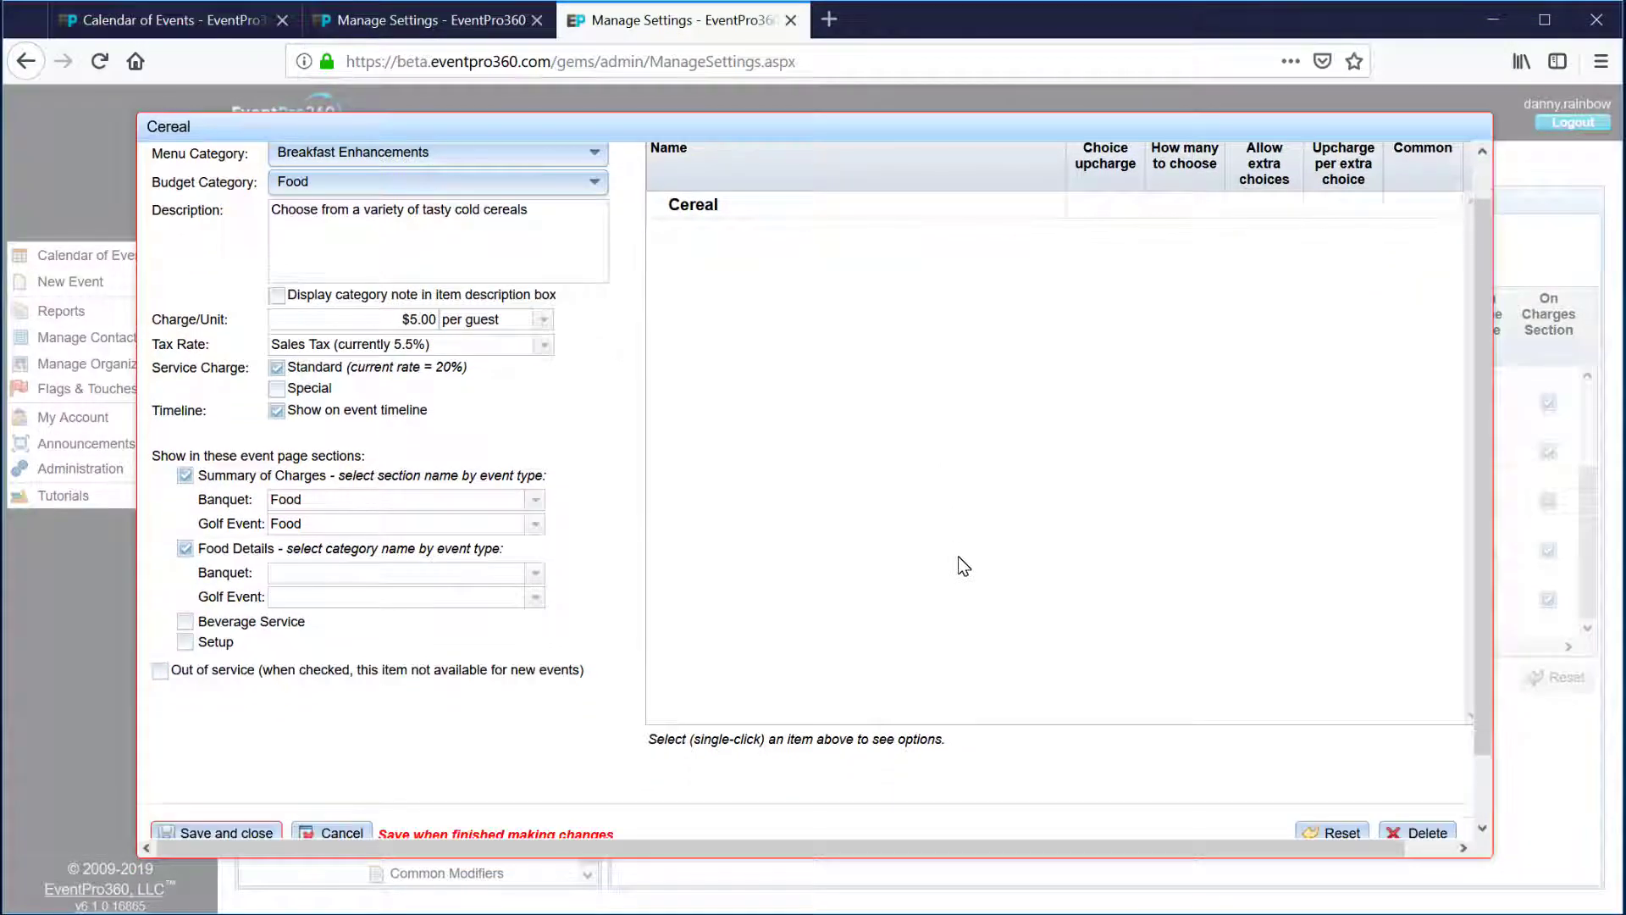
scroll(730, 657, up, 3)
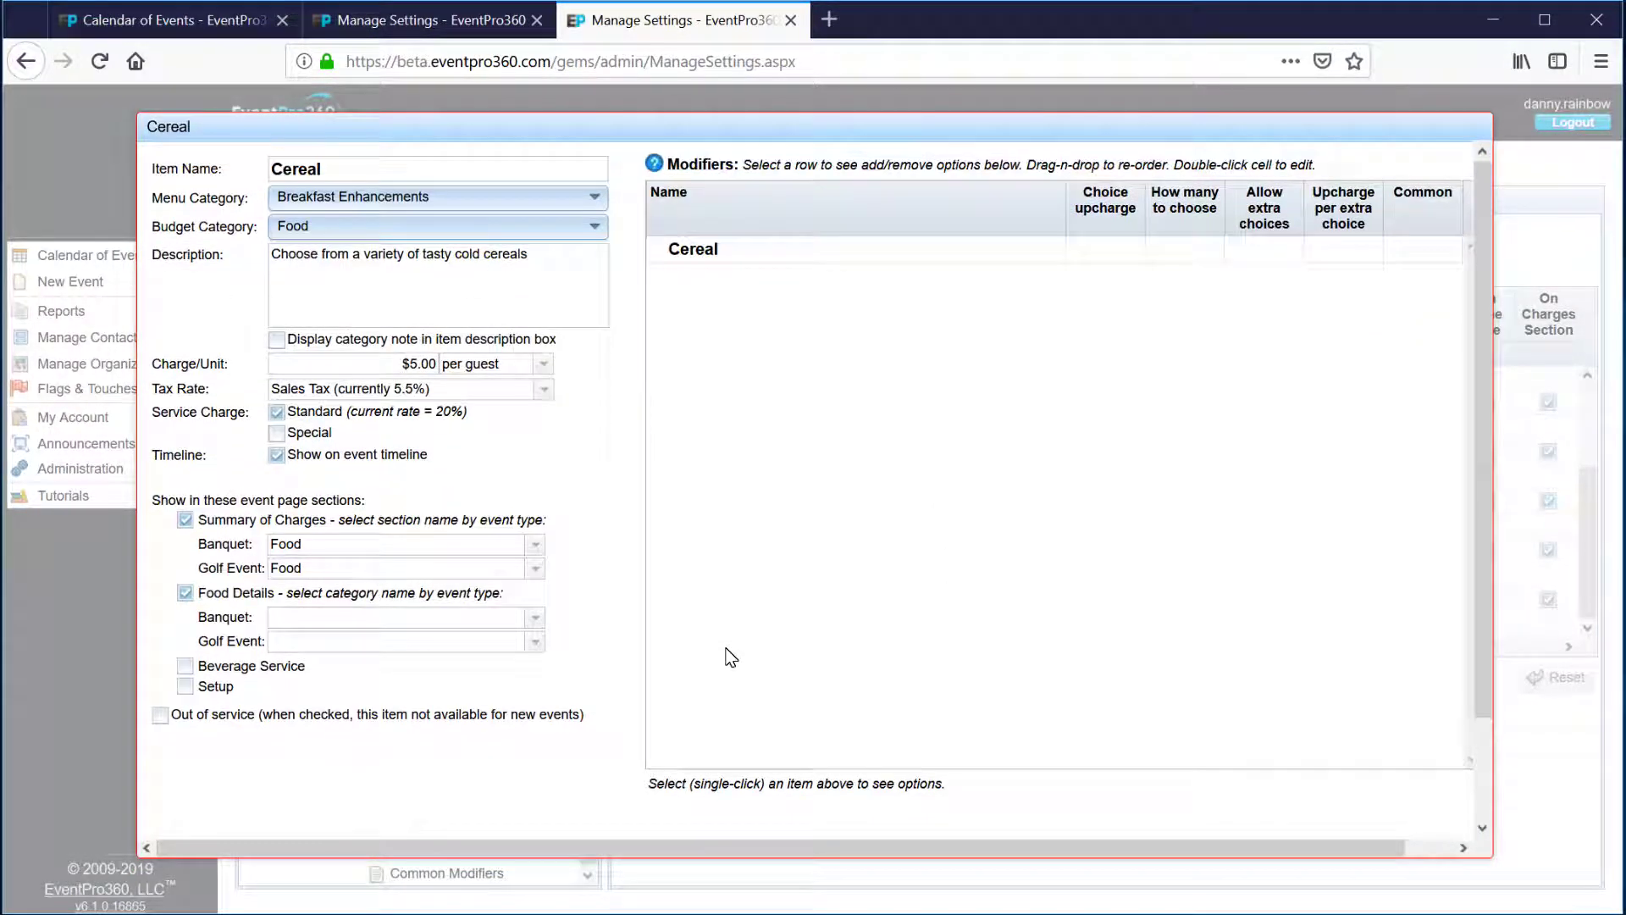
scroll(719, 649, down, 3)
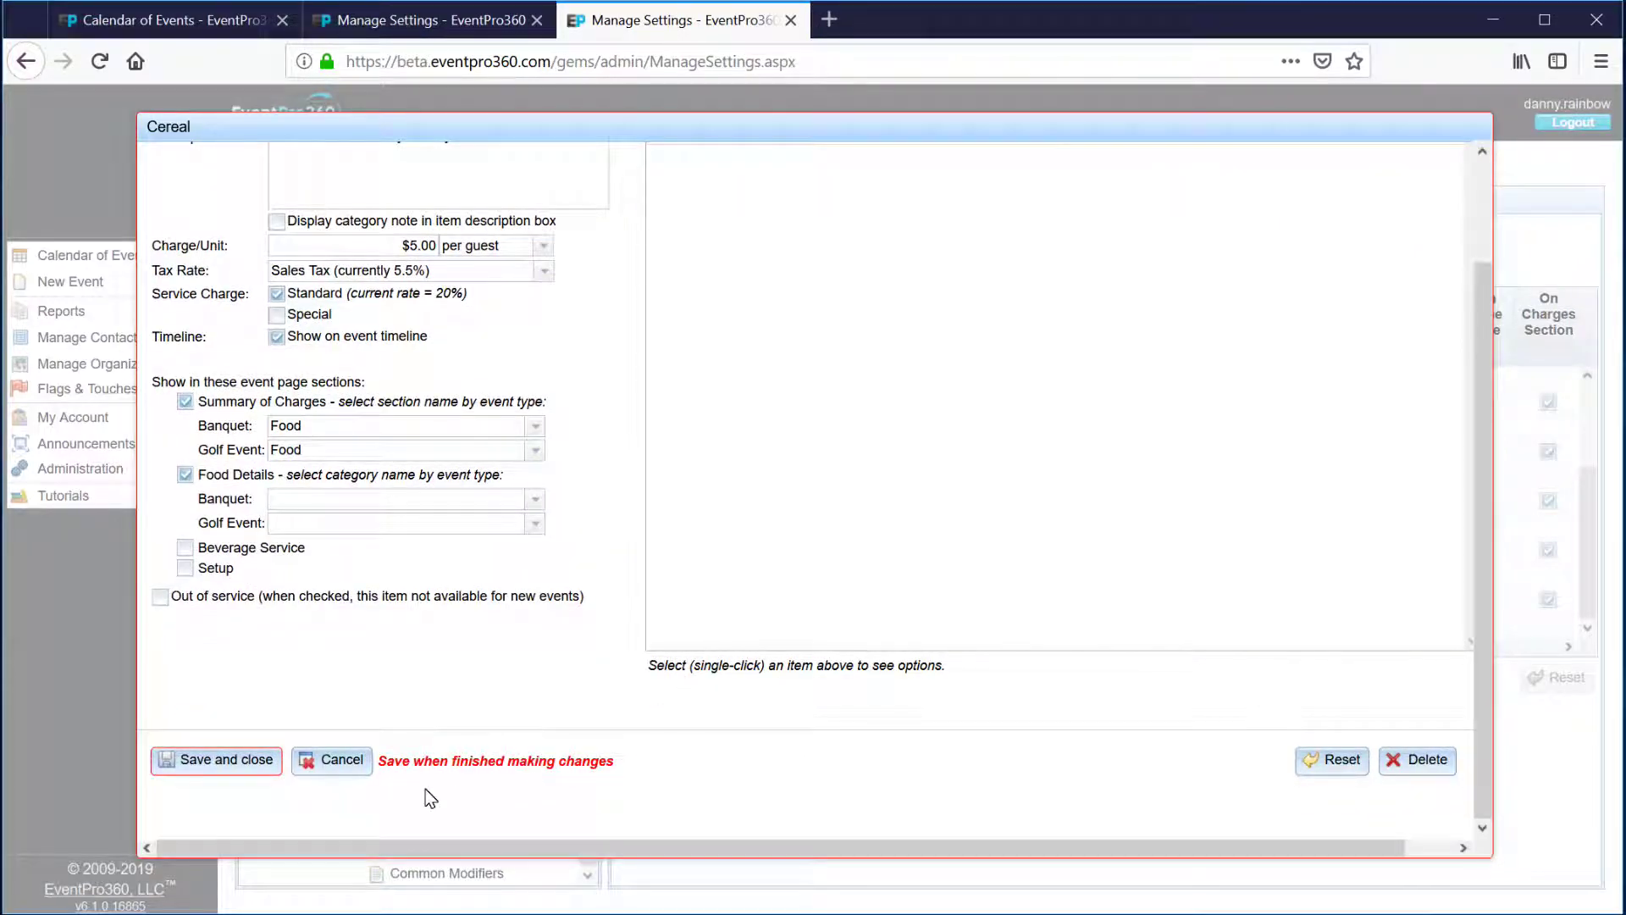
click(203, 760)
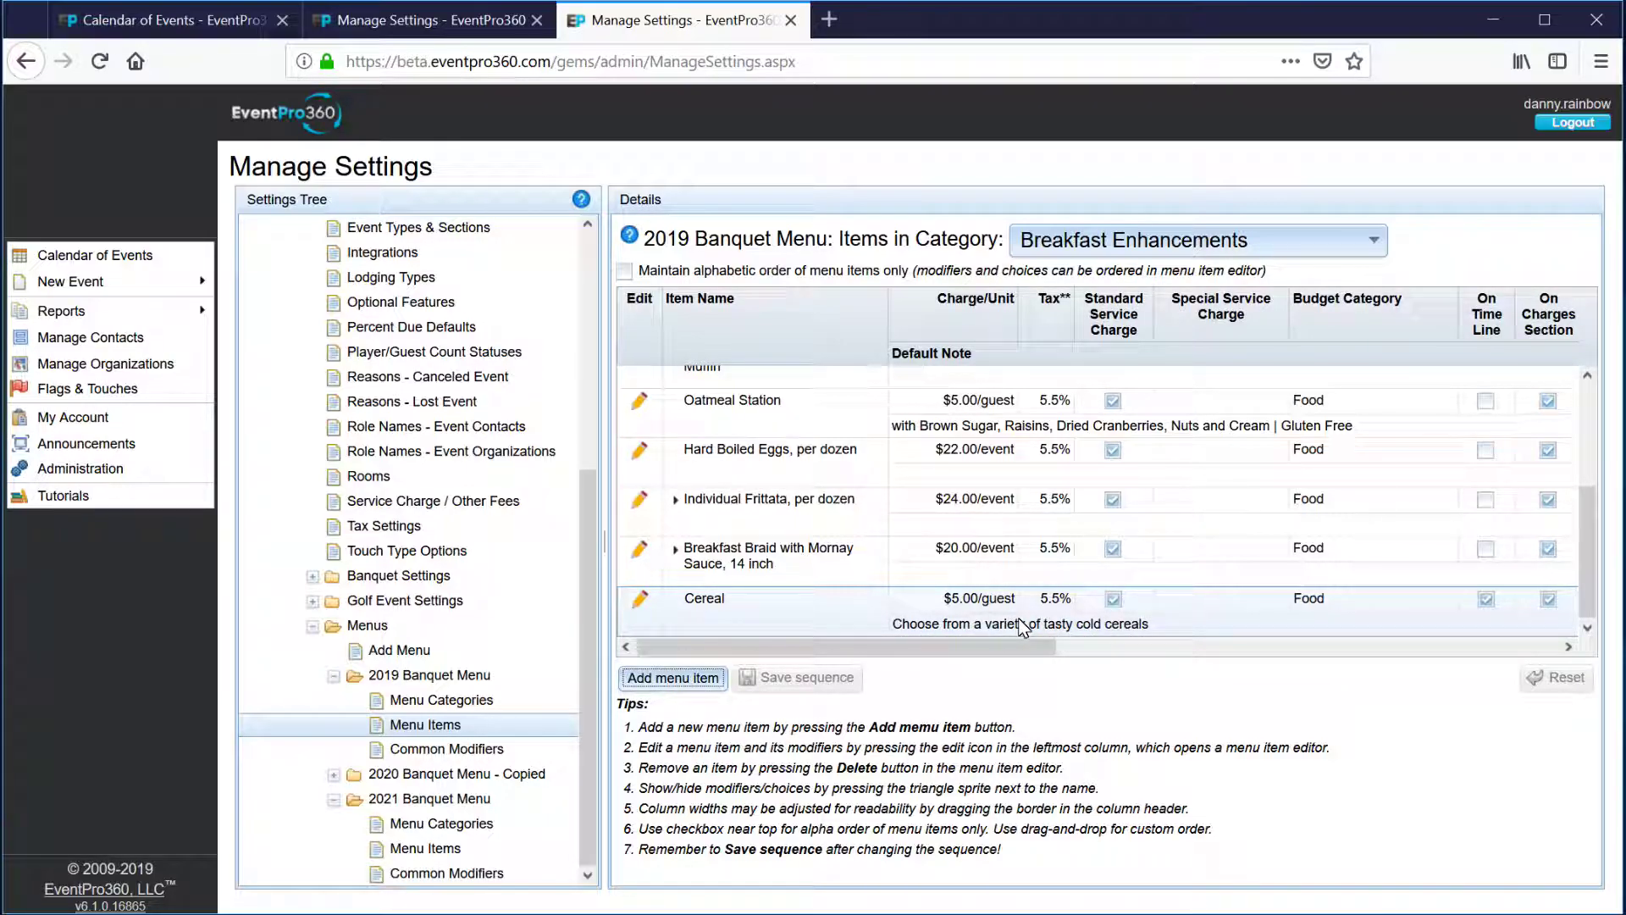
- Reopen the Cereal item for editing and add a new modifier named Cereal Type
click(641, 601)
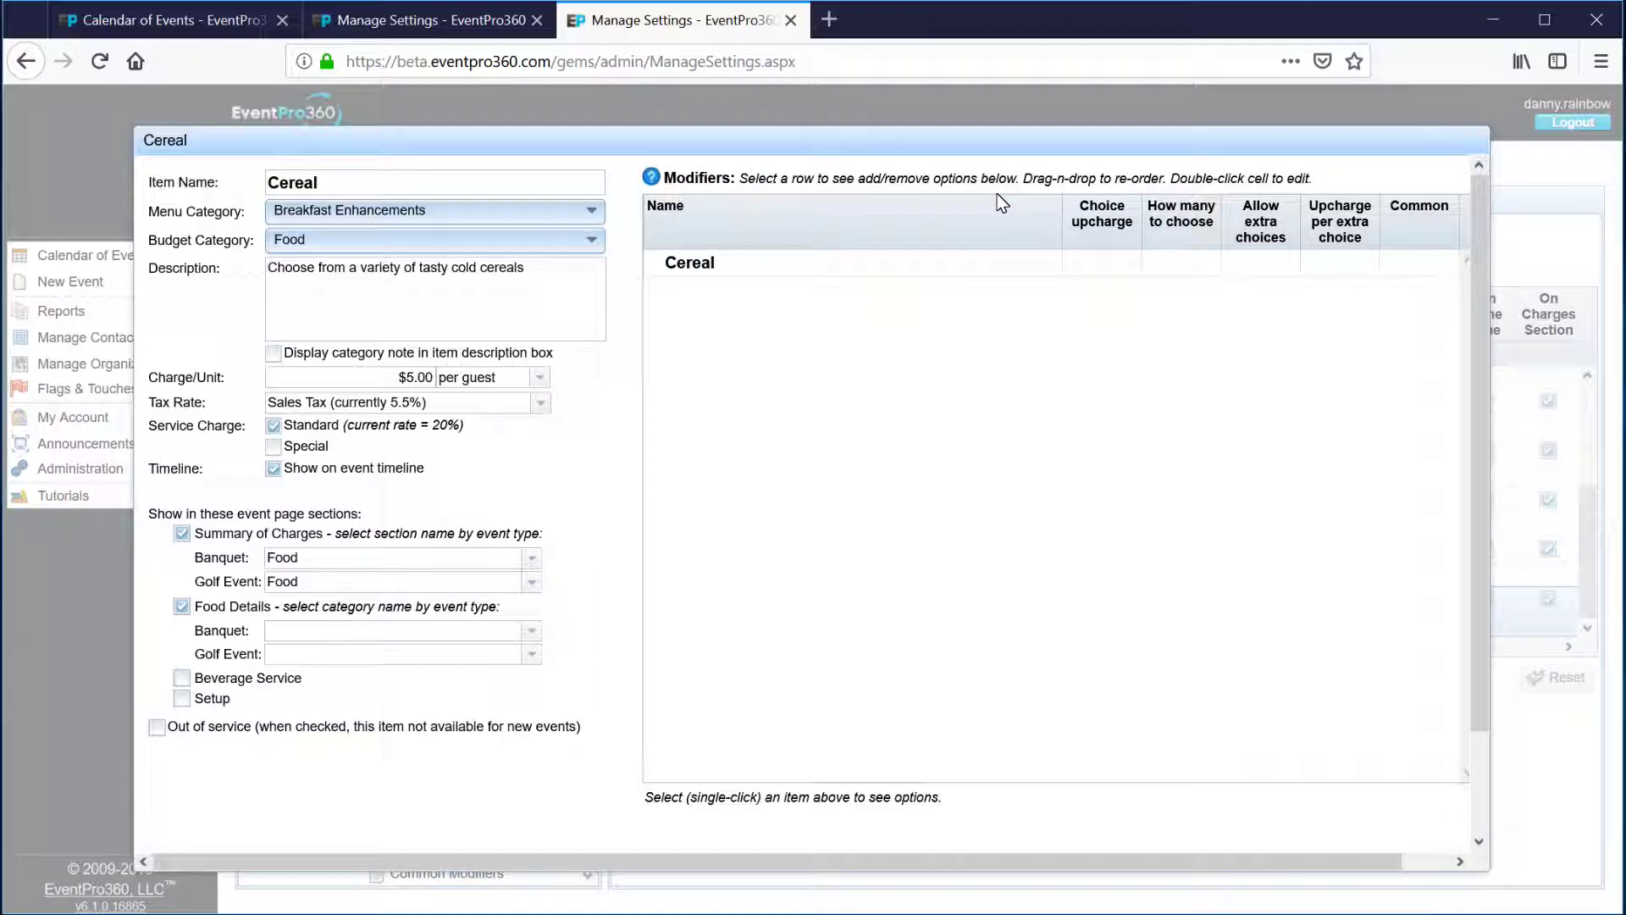
click(693, 270)
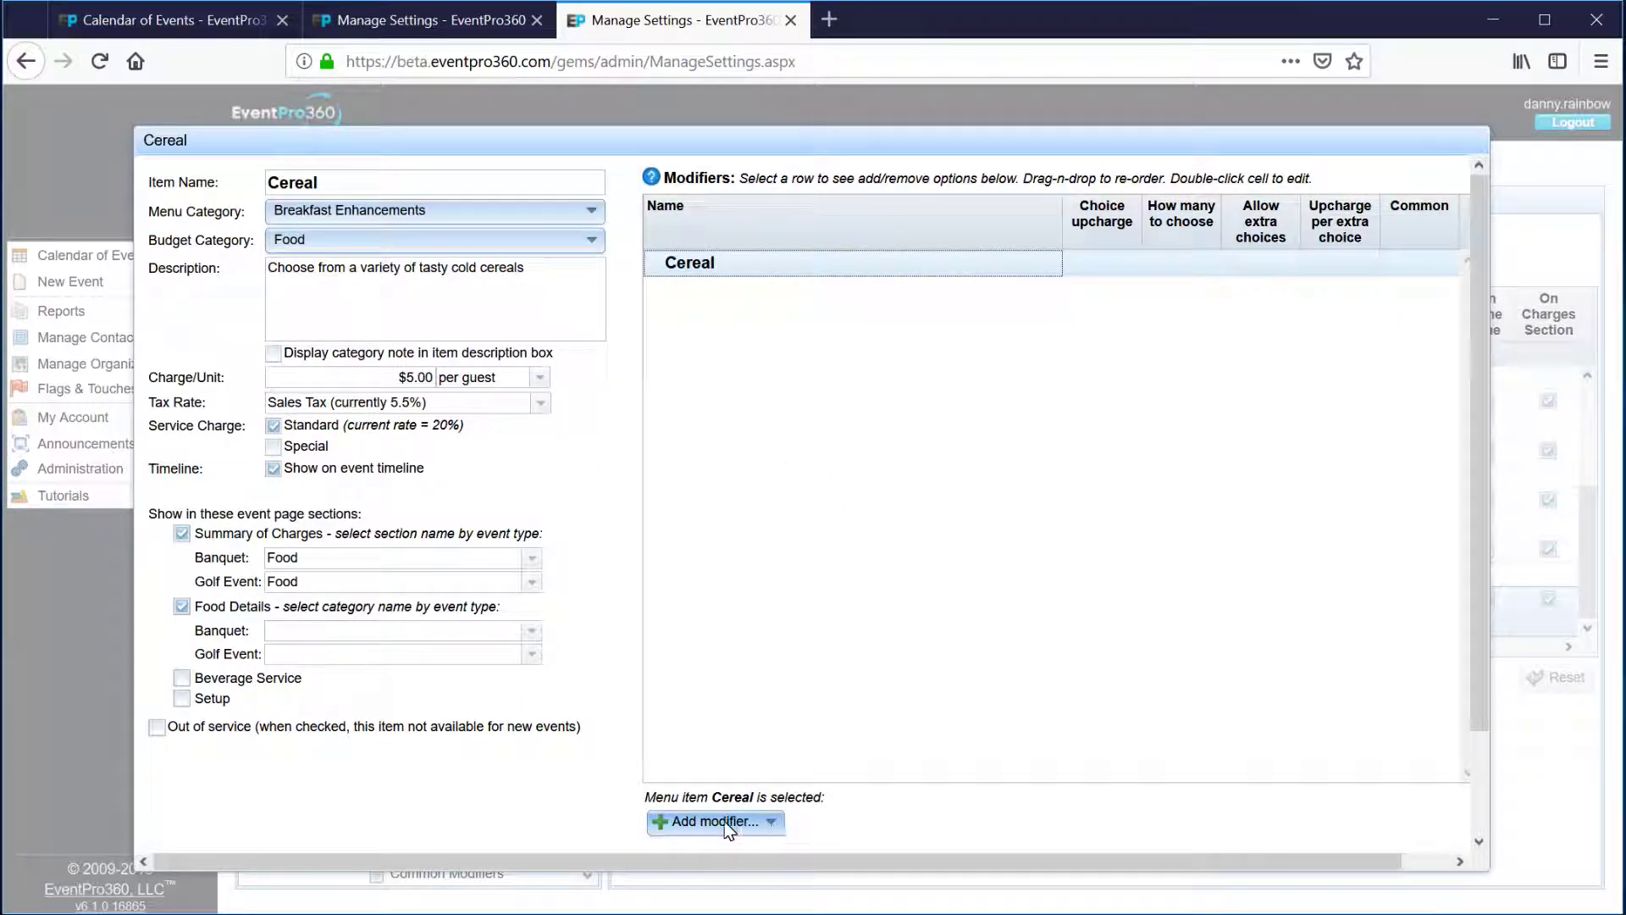
click(772, 824)
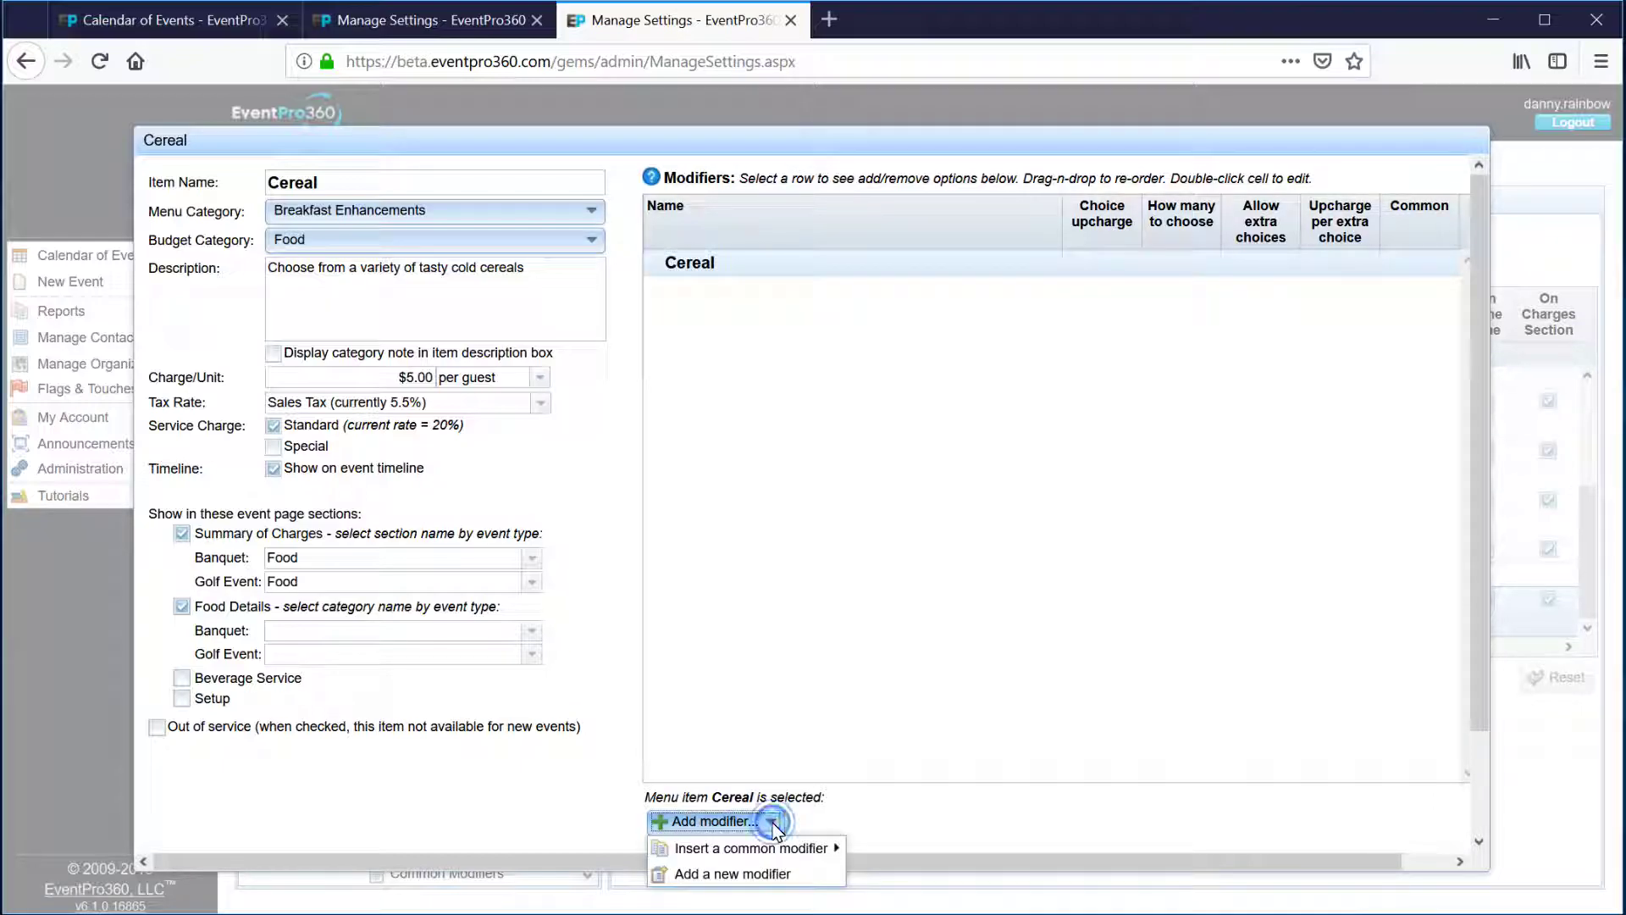
mouse_move(764, 849)
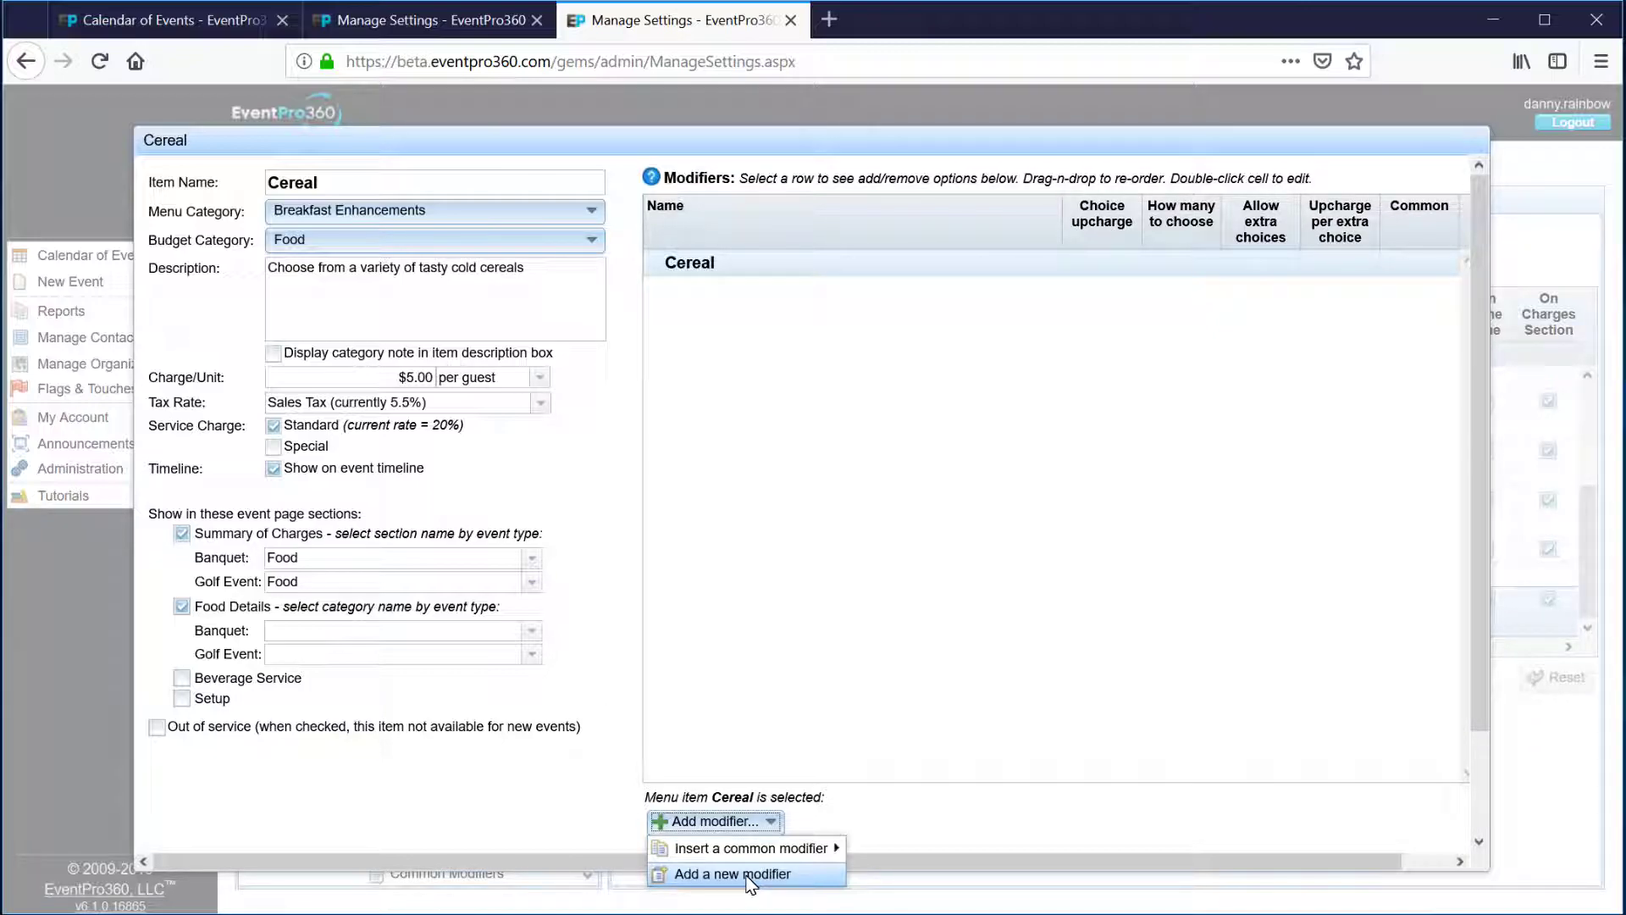
click(749, 875)
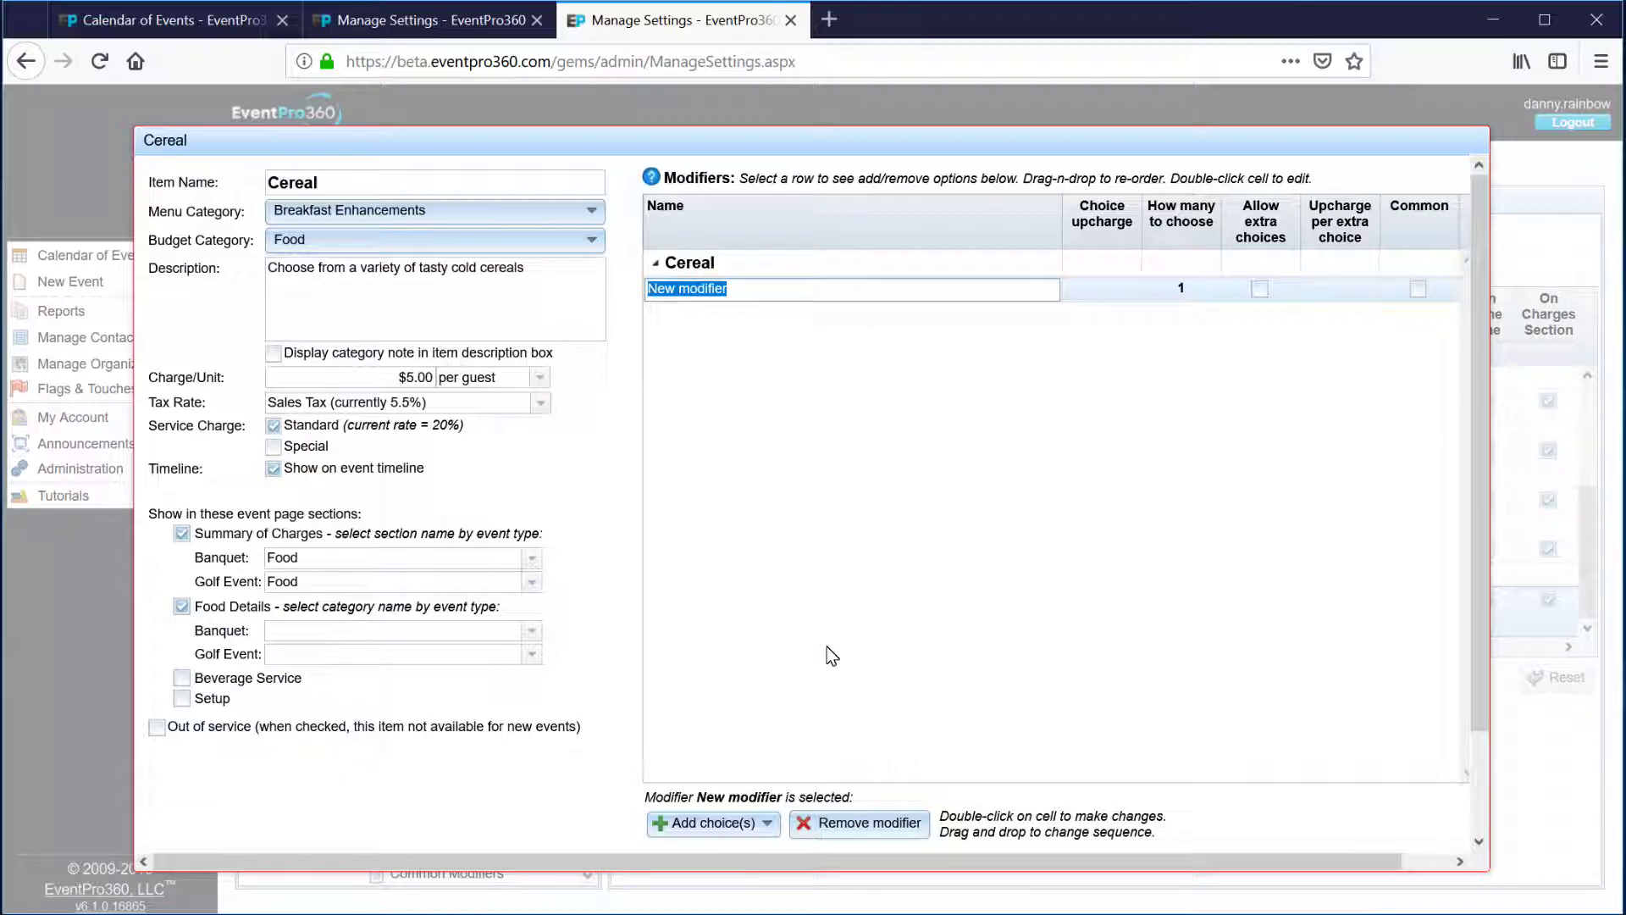
text(Cereatl)
key(BackSpace)
key(BackSpace)
key(Return)
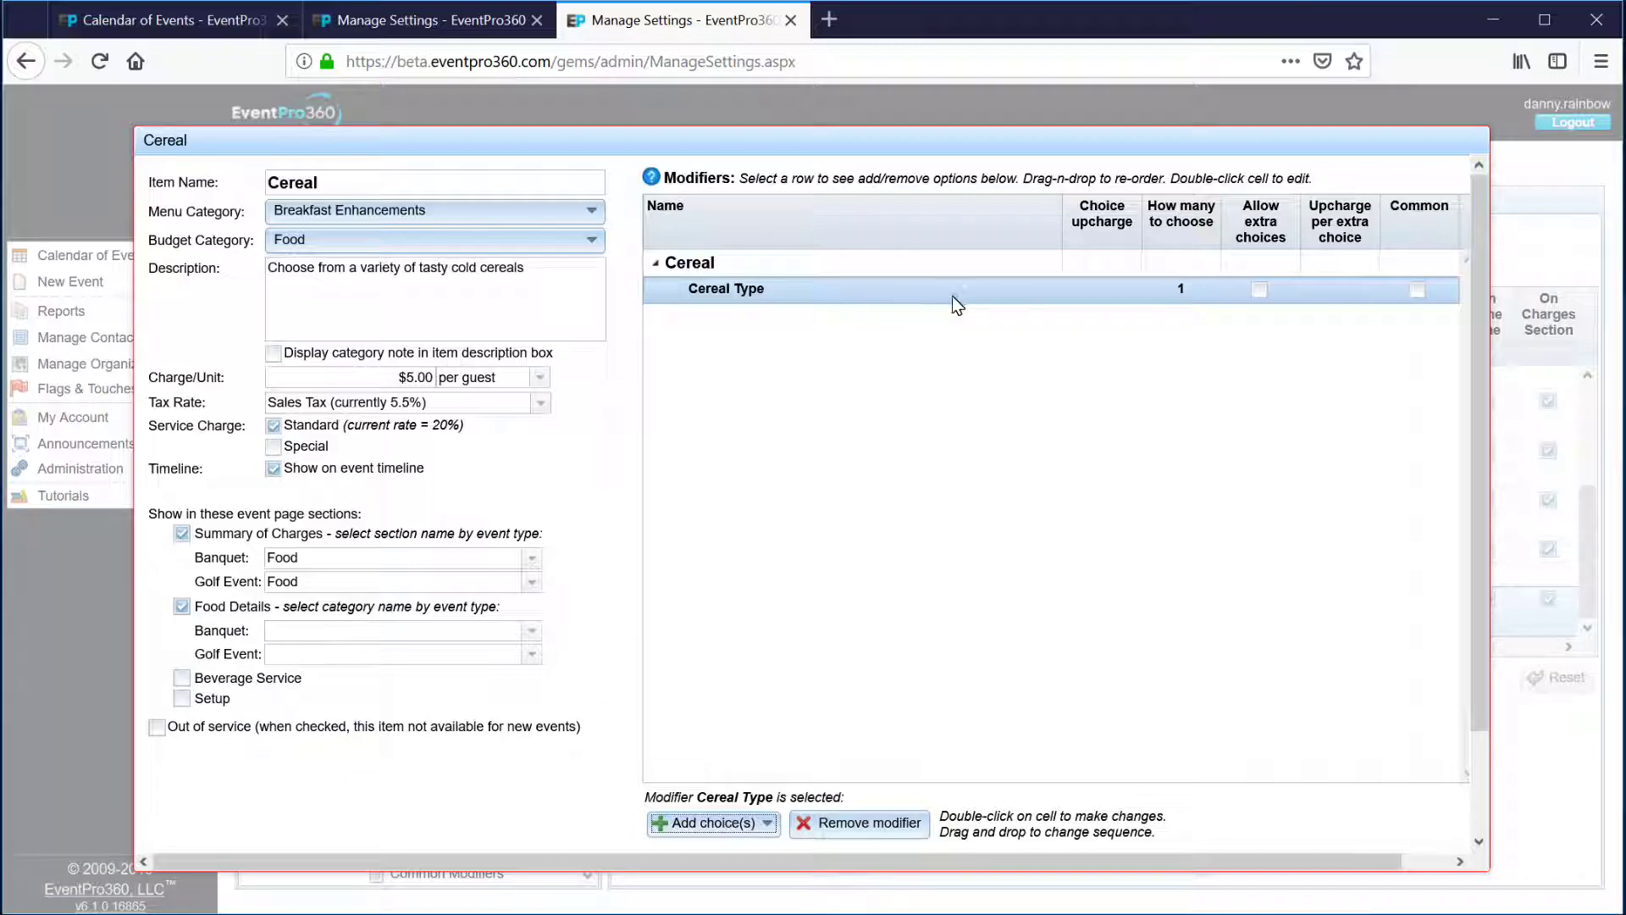
- Set how many to choose for the Cereal Type modifier to 3
double_click(1186, 292)
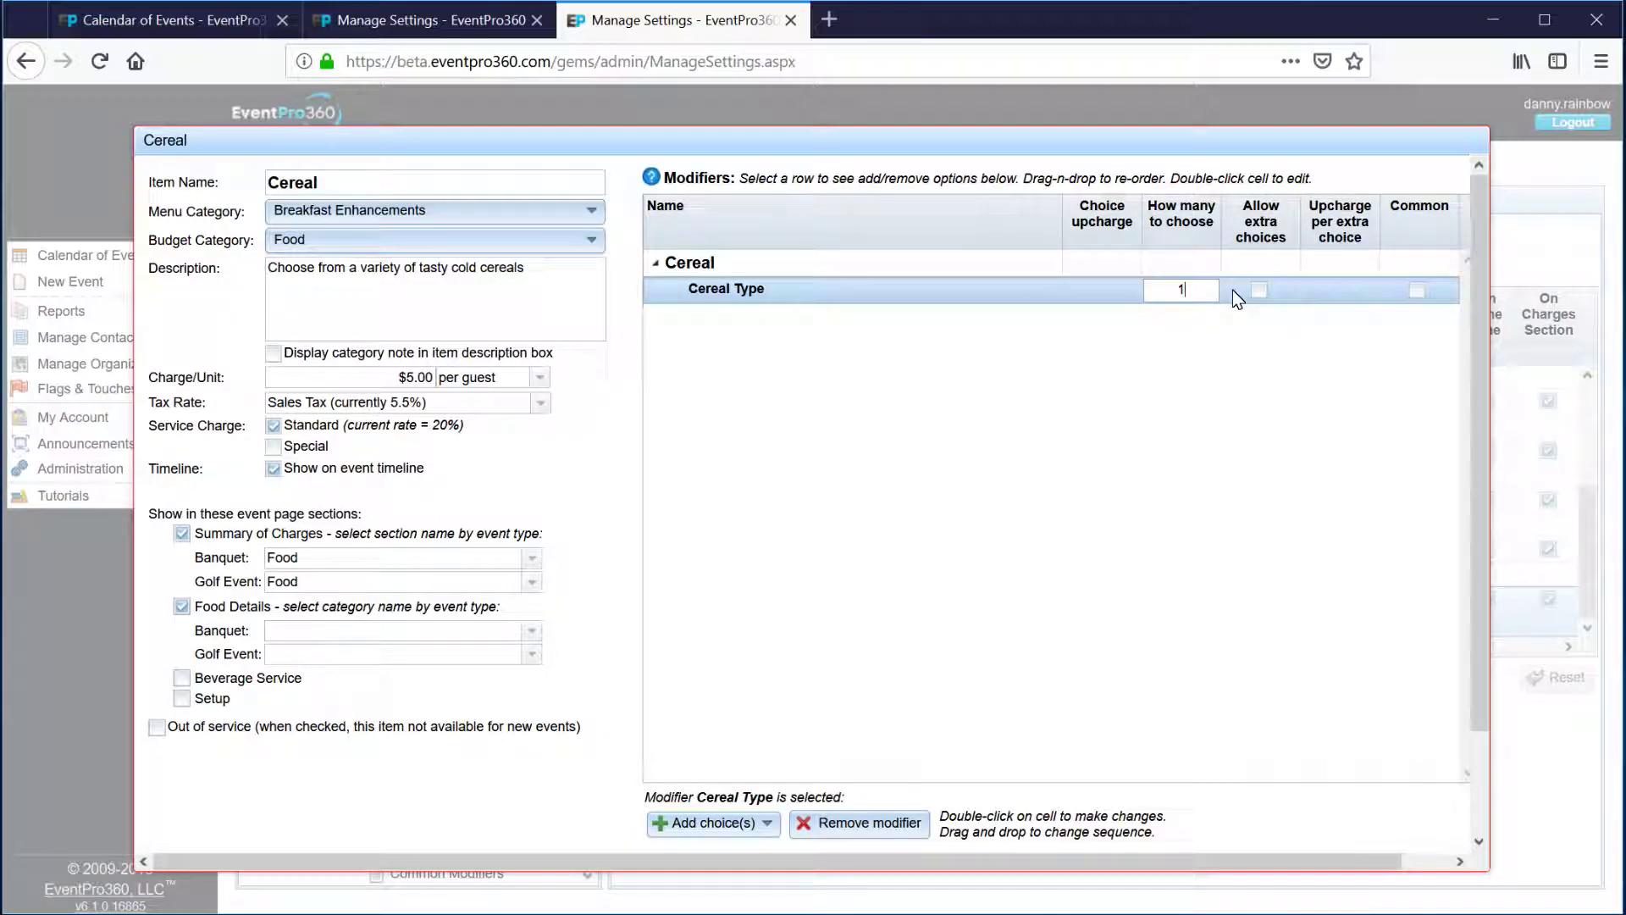
text(3)
key(Return)
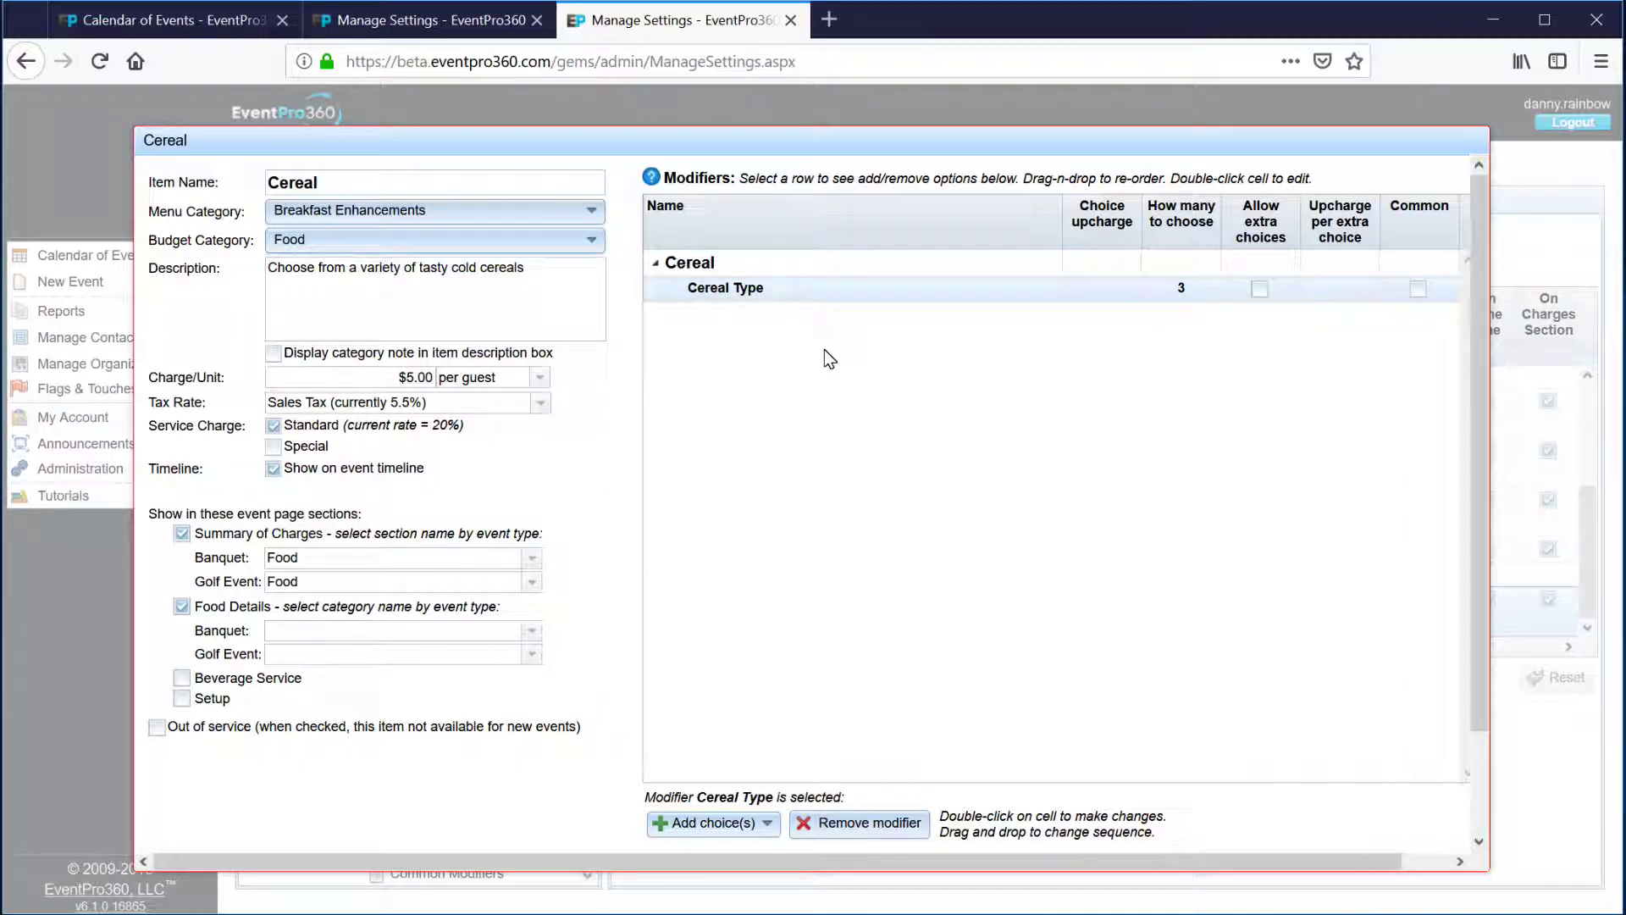
- Add the choices Lucky Charms, Raisin Bran and Frosted Flakes to the Cereal Type modifier
click(714, 288)
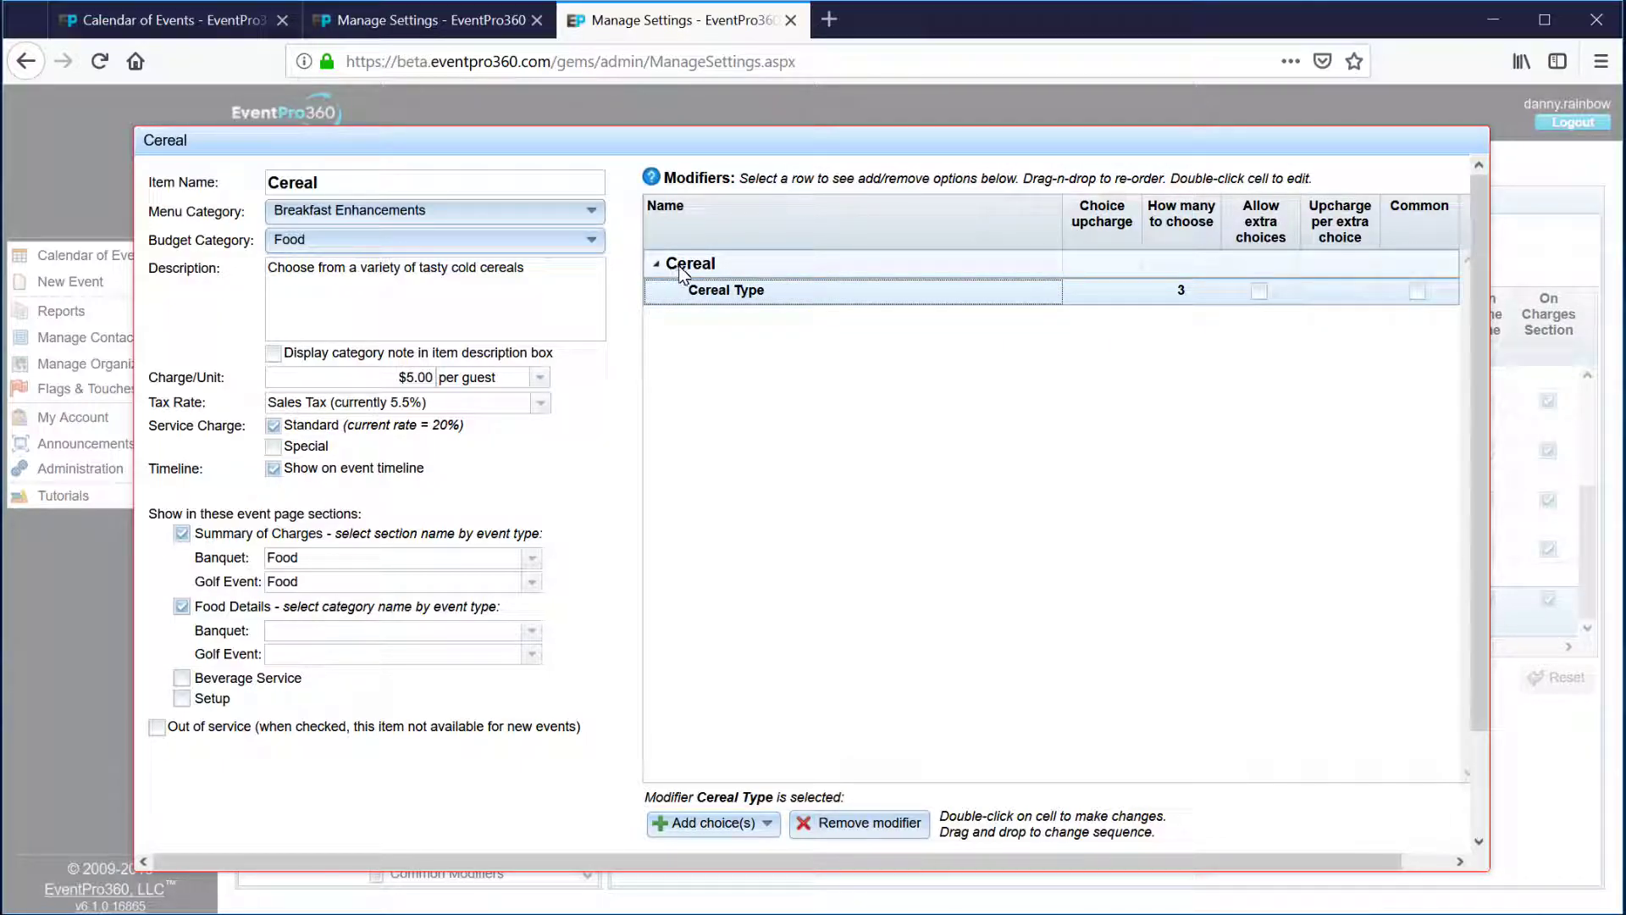
click(721, 292)
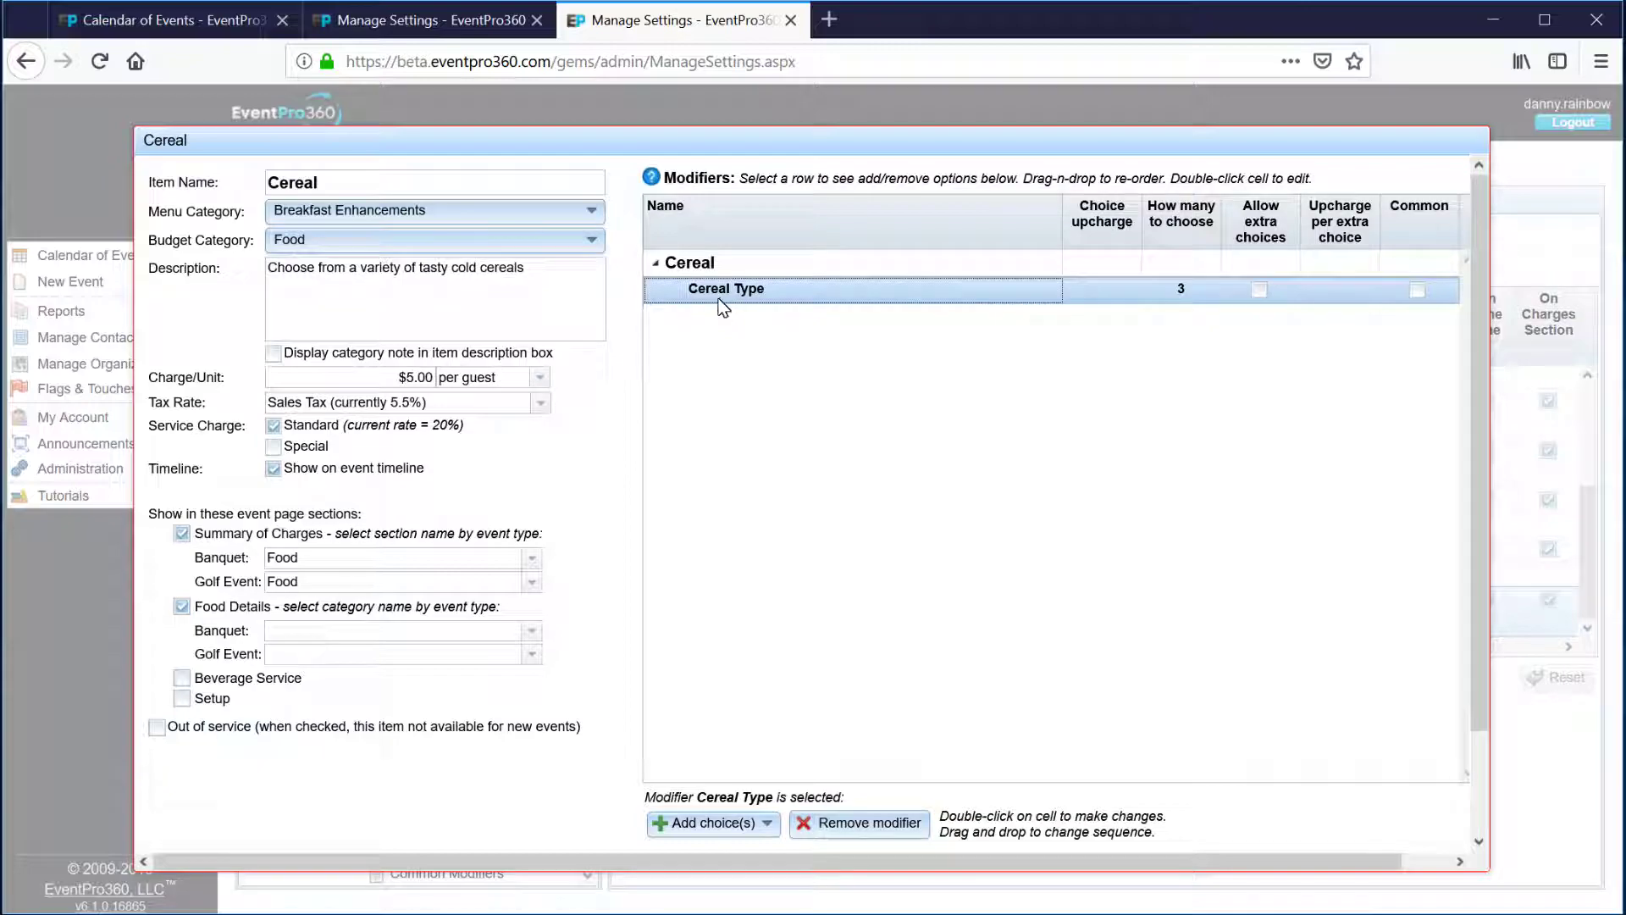
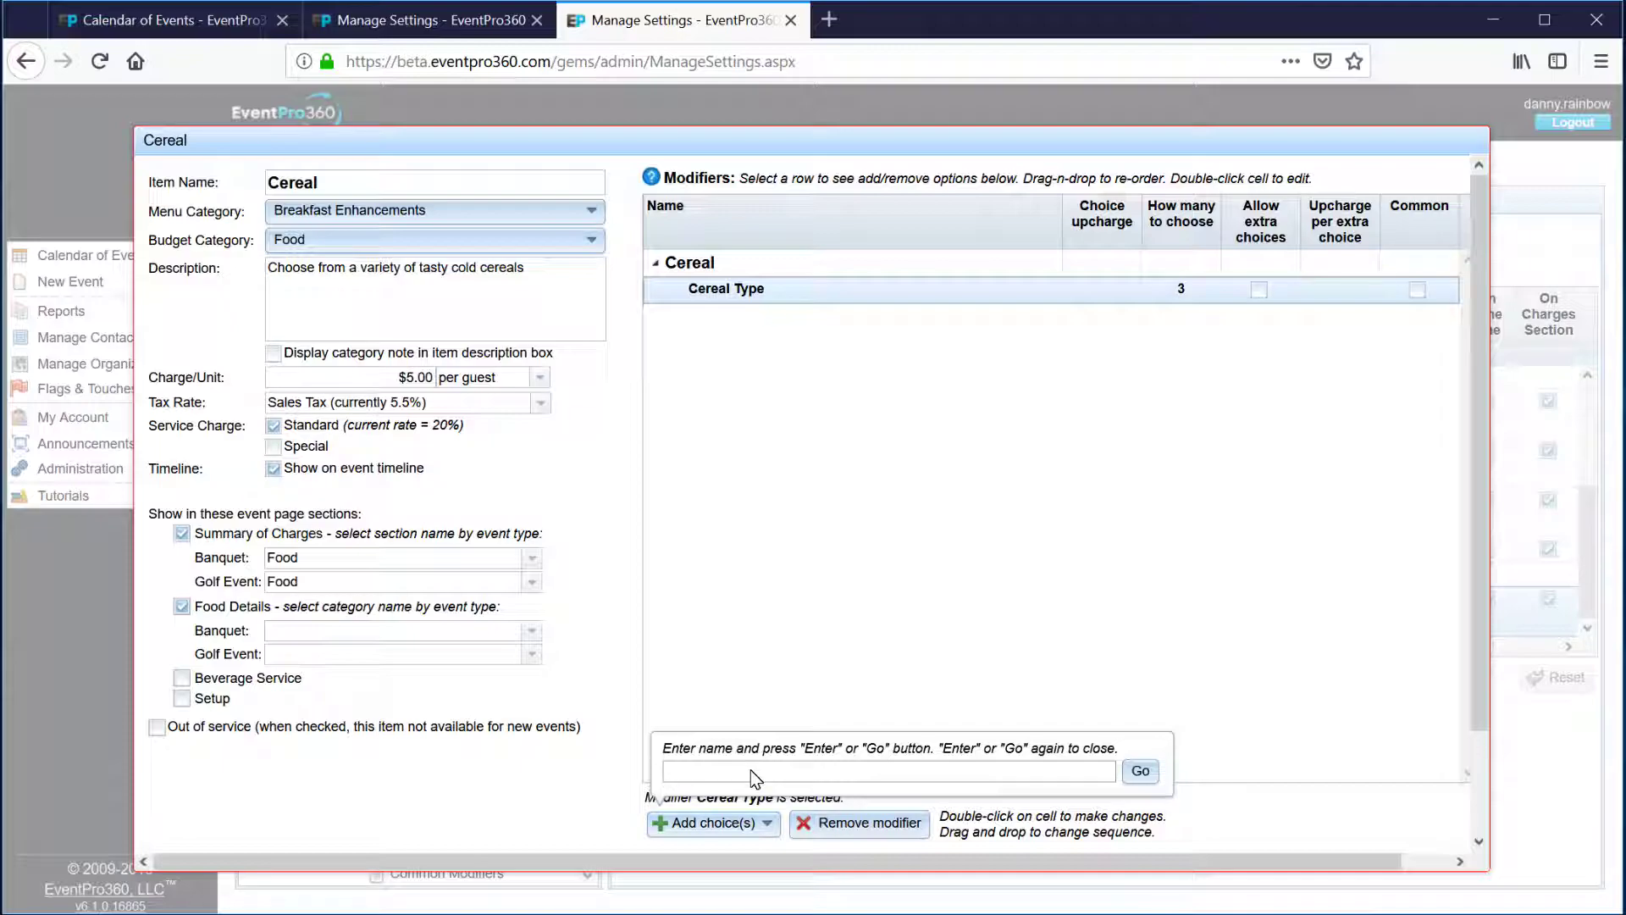
text(ucky Charms)
click(1140, 771)
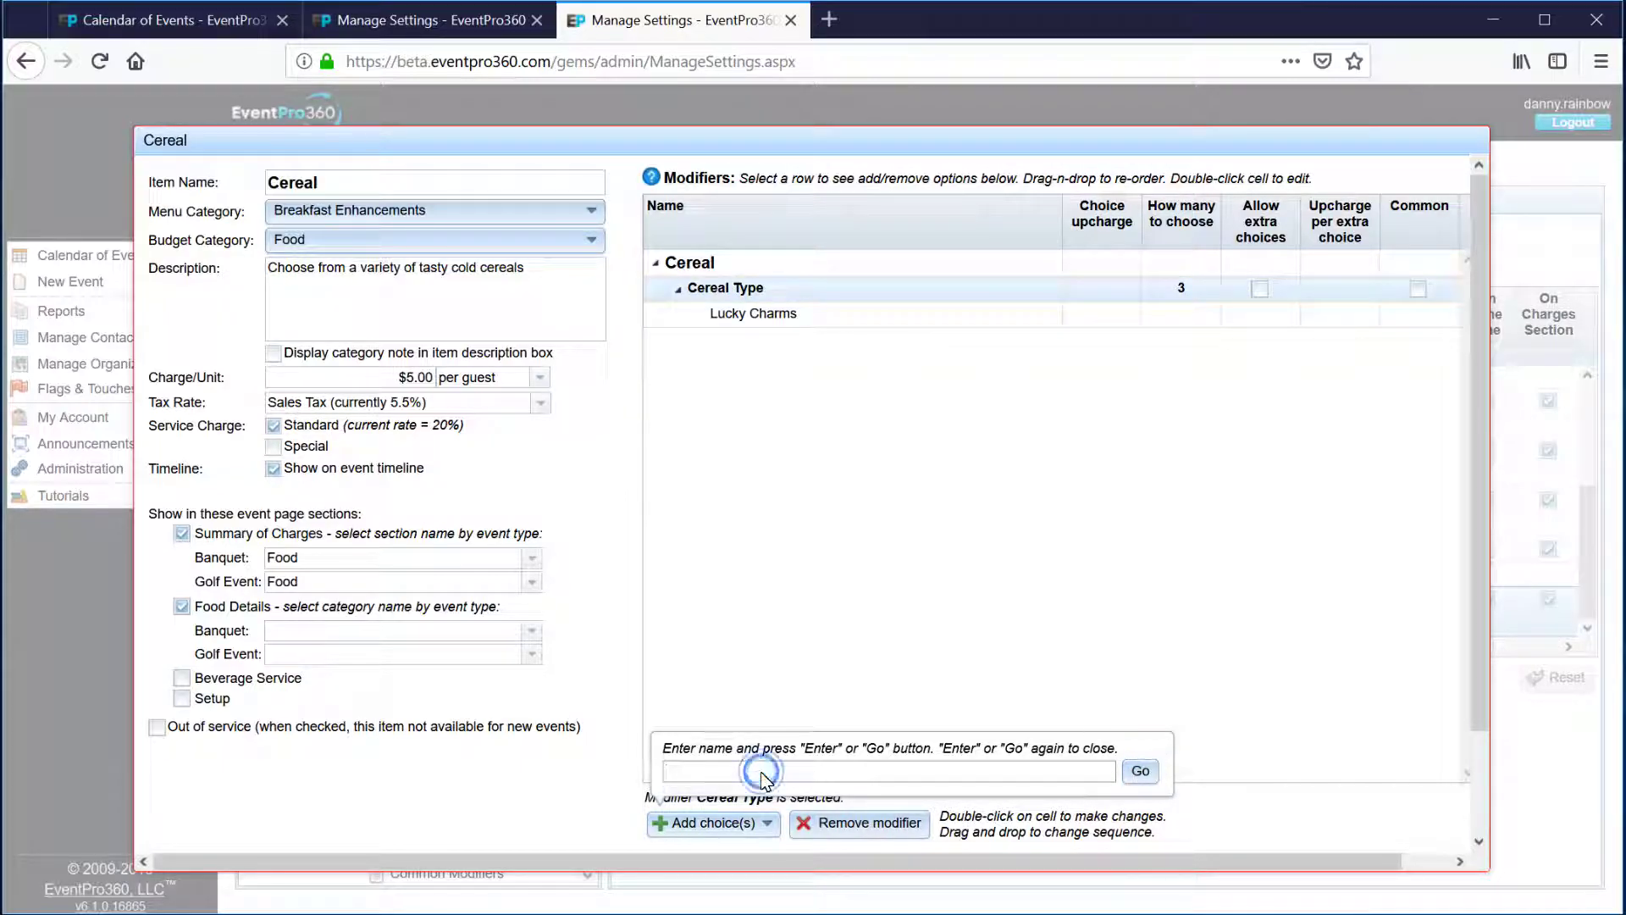
text(Raisin Bran)
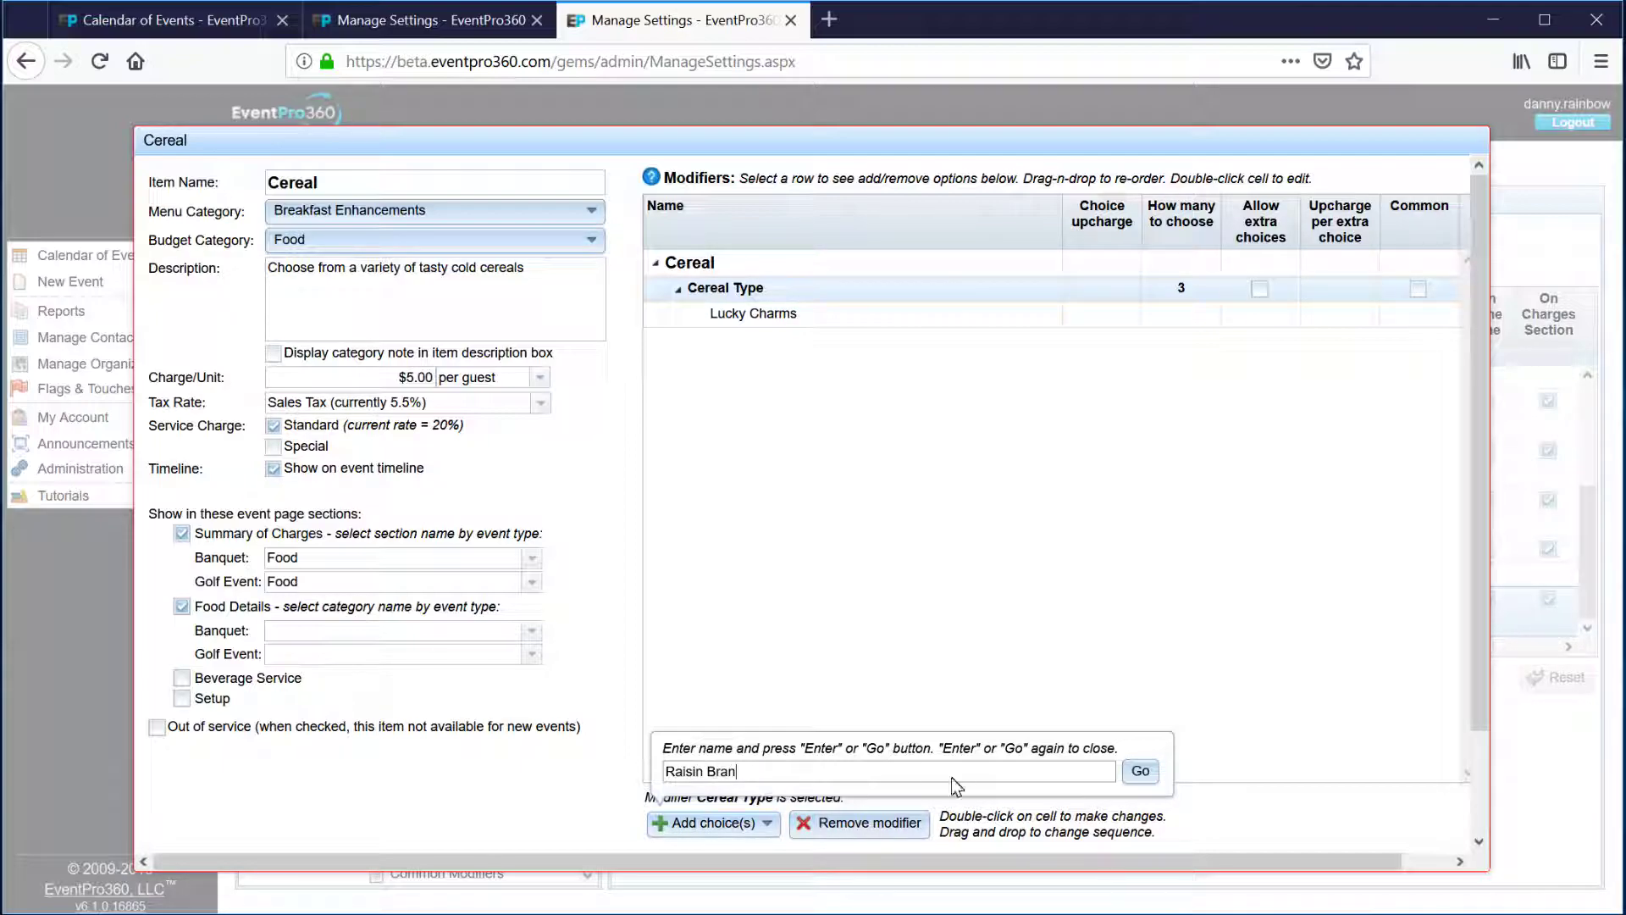
click(1139, 771)
click(736, 769)
text(Frosted Flakes)
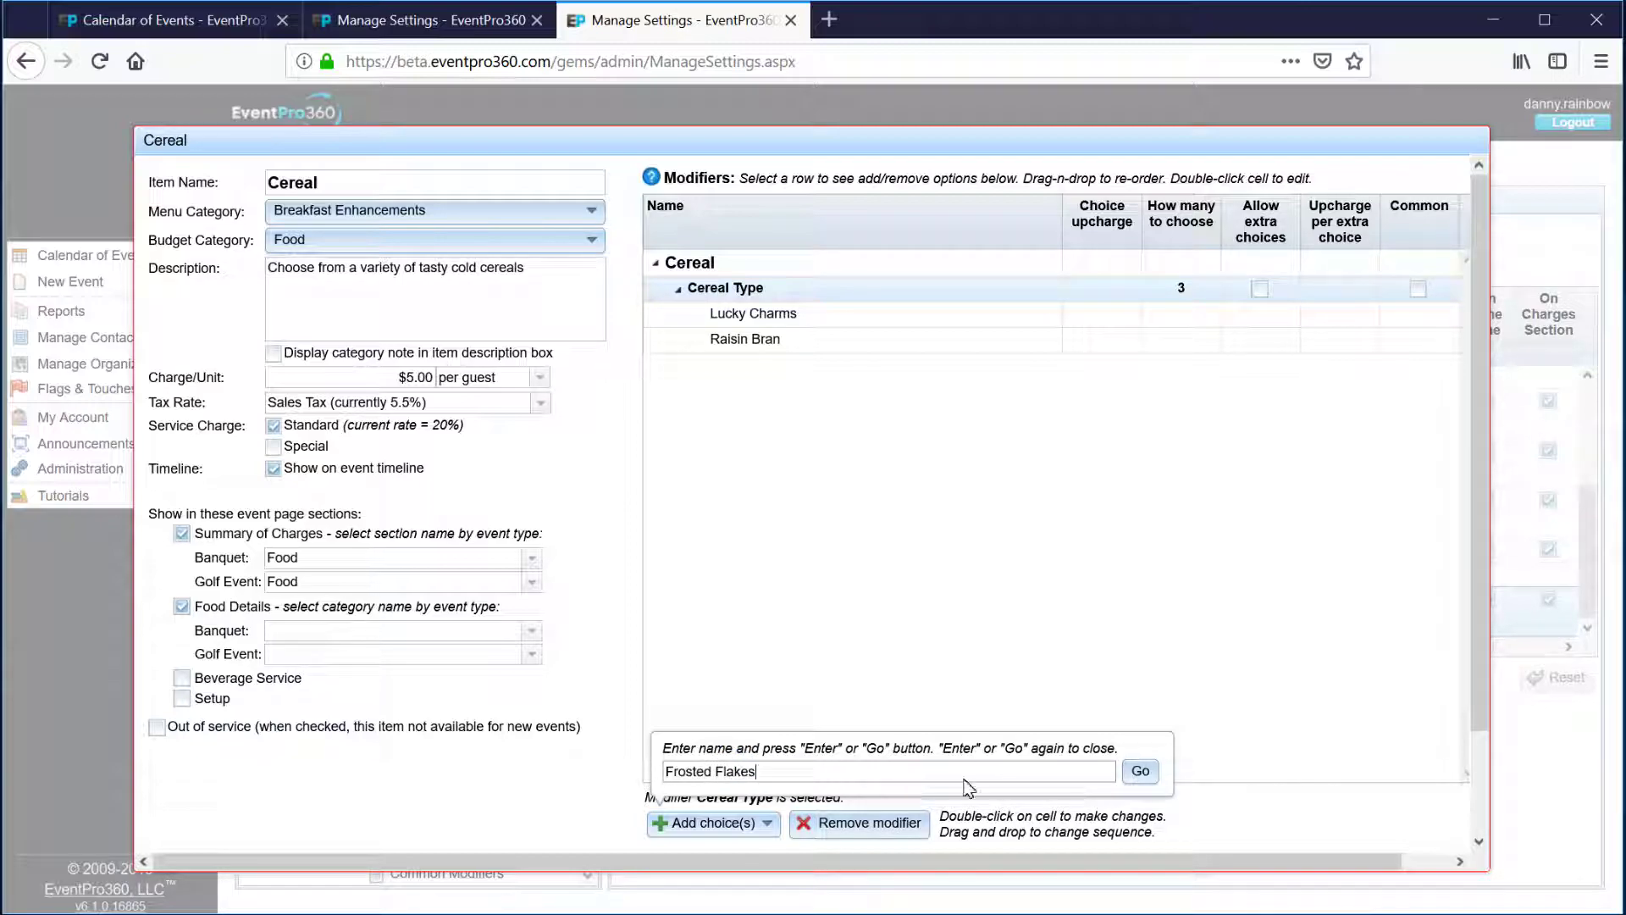
click(1140, 772)
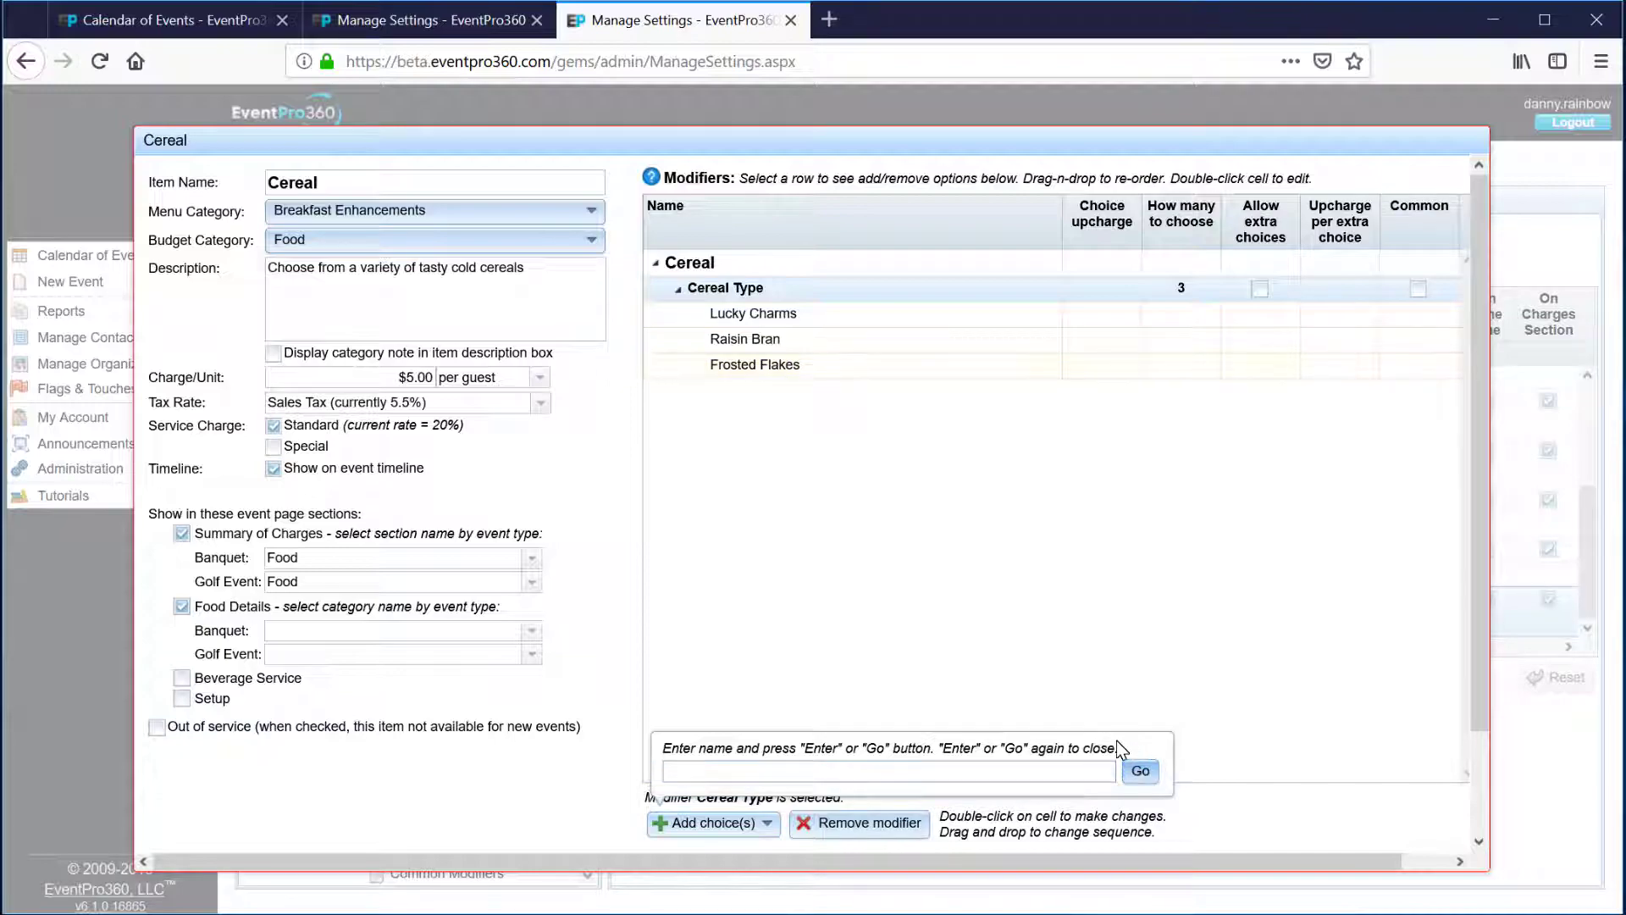
- Add the choices Cheerios and Special K to the Cereal Type modifier and finish adding choices
click(743, 772)
text(Cheerios)
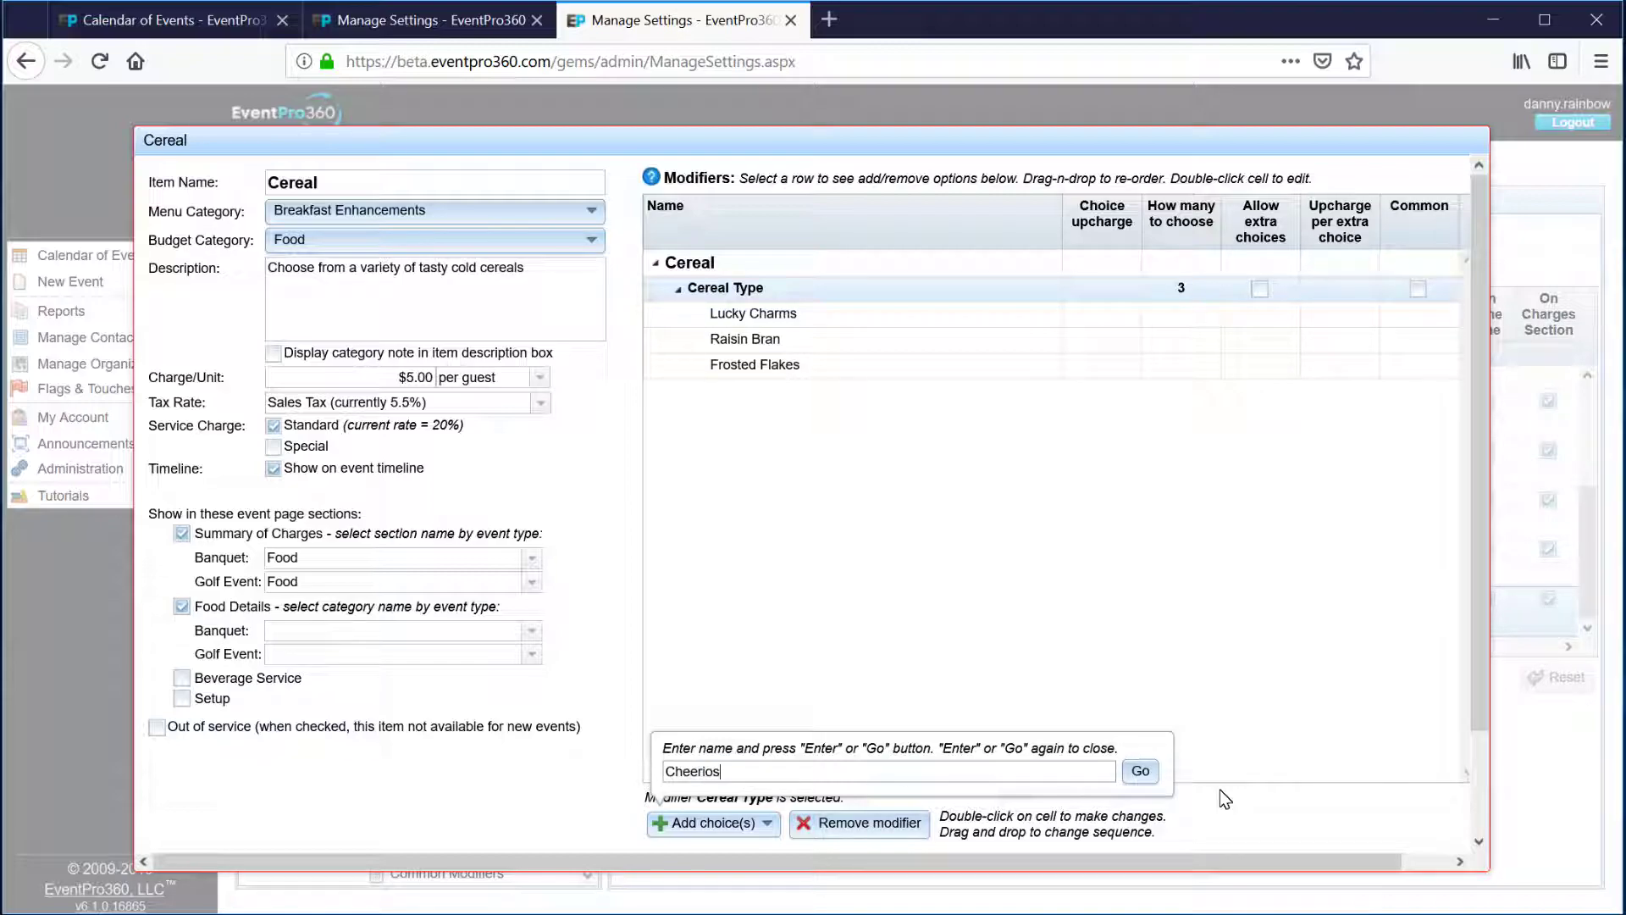
click(1143, 772)
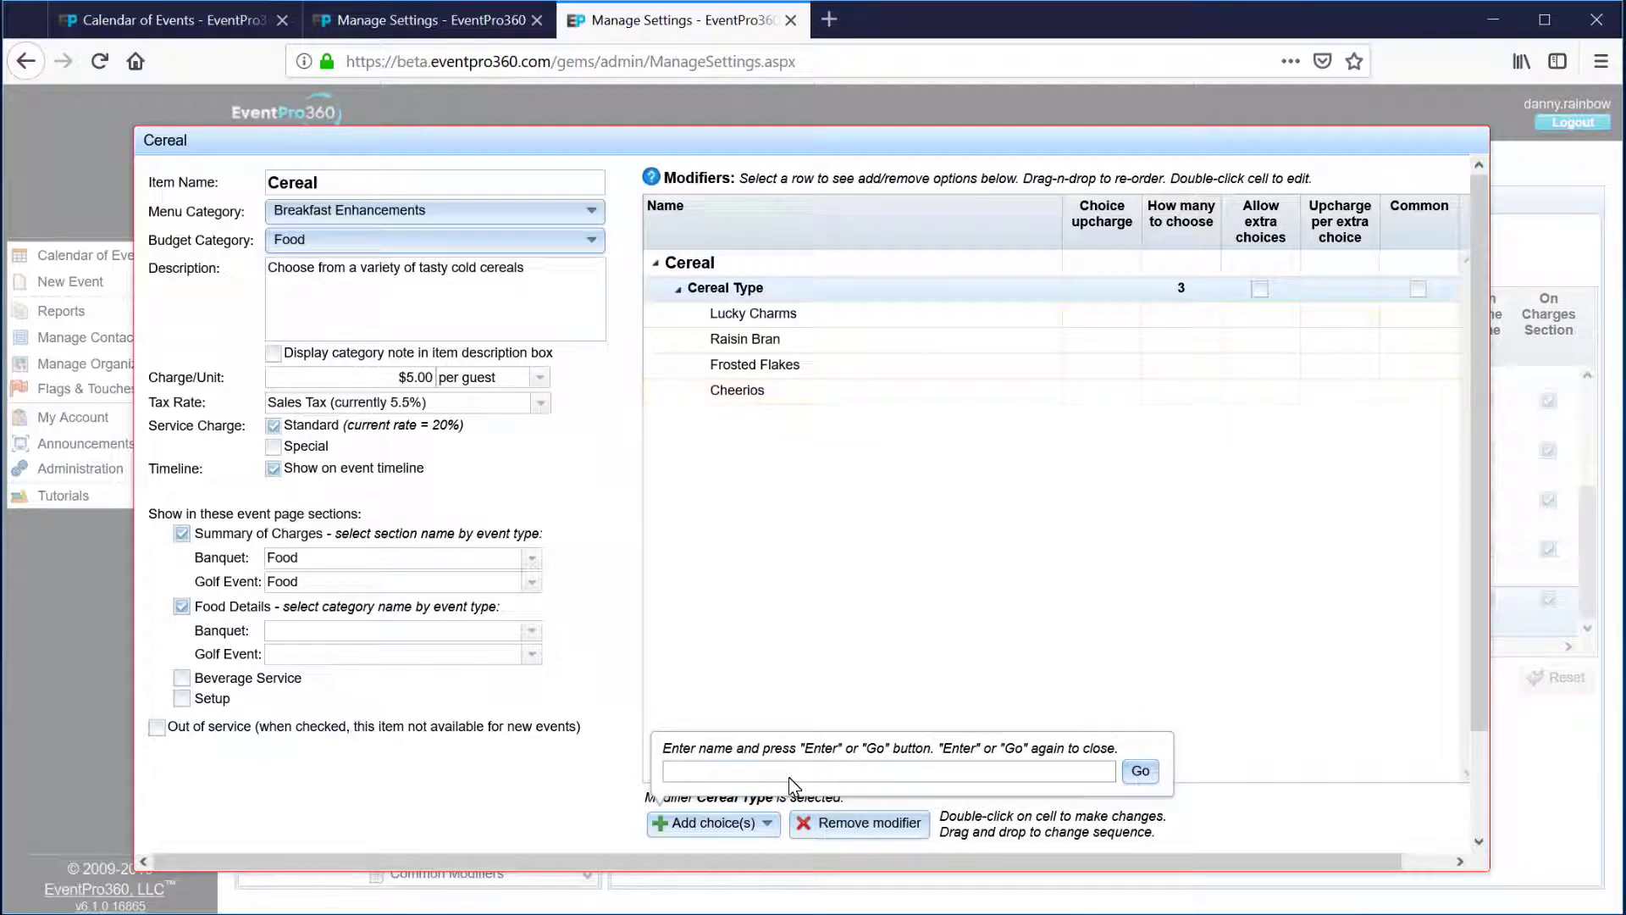
text(Special K)
click(1135, 773)
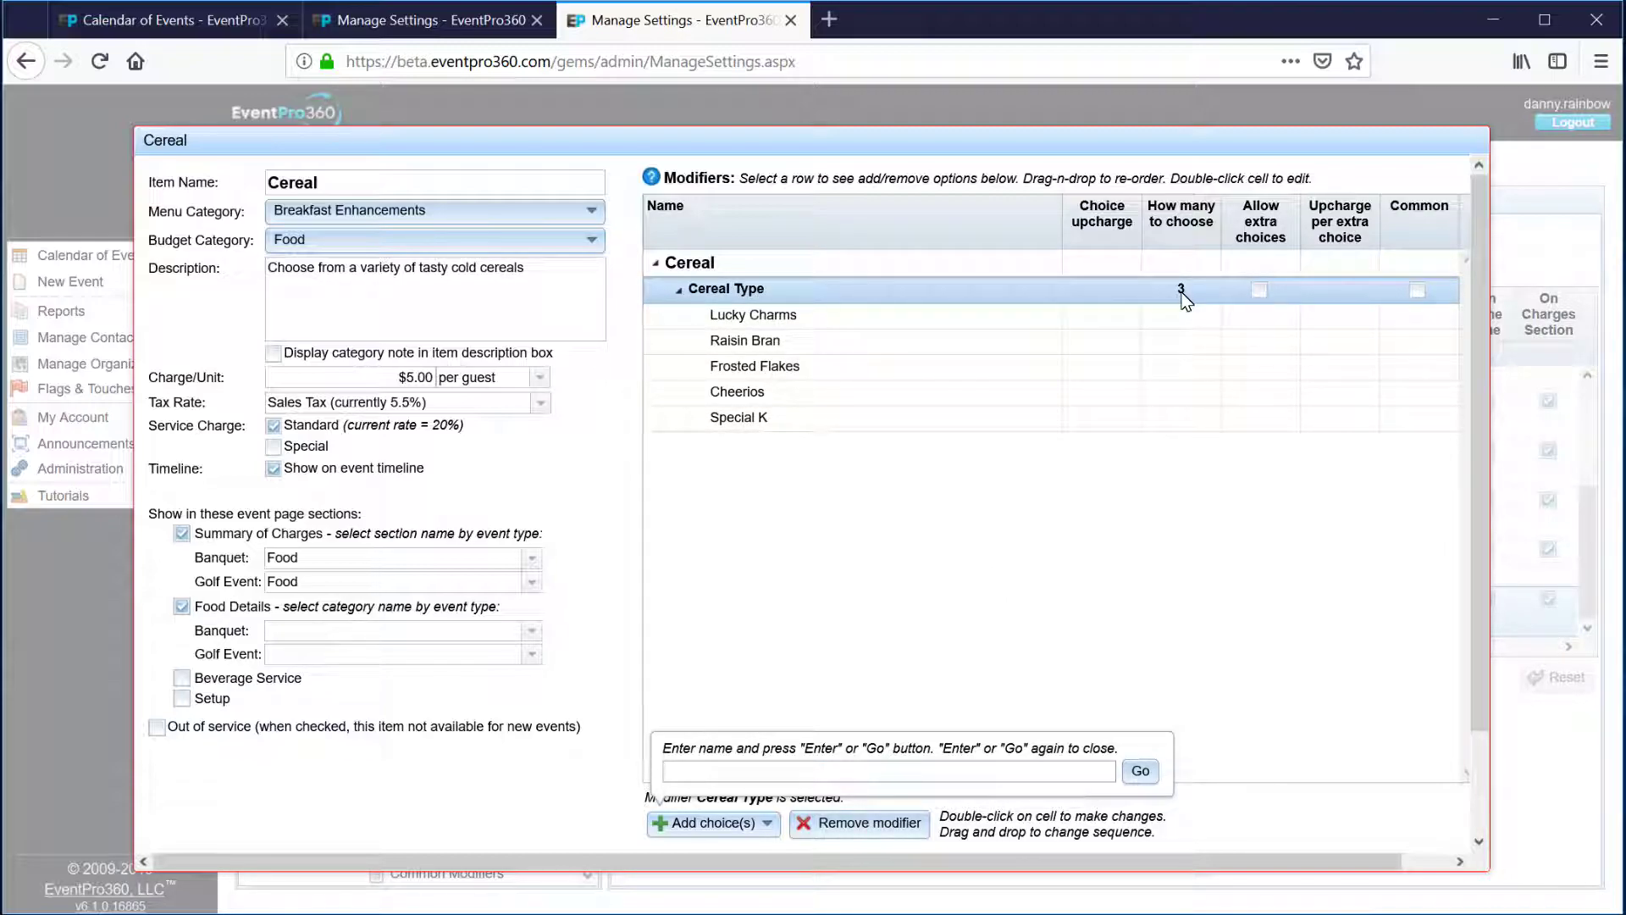
click(1248, 823)
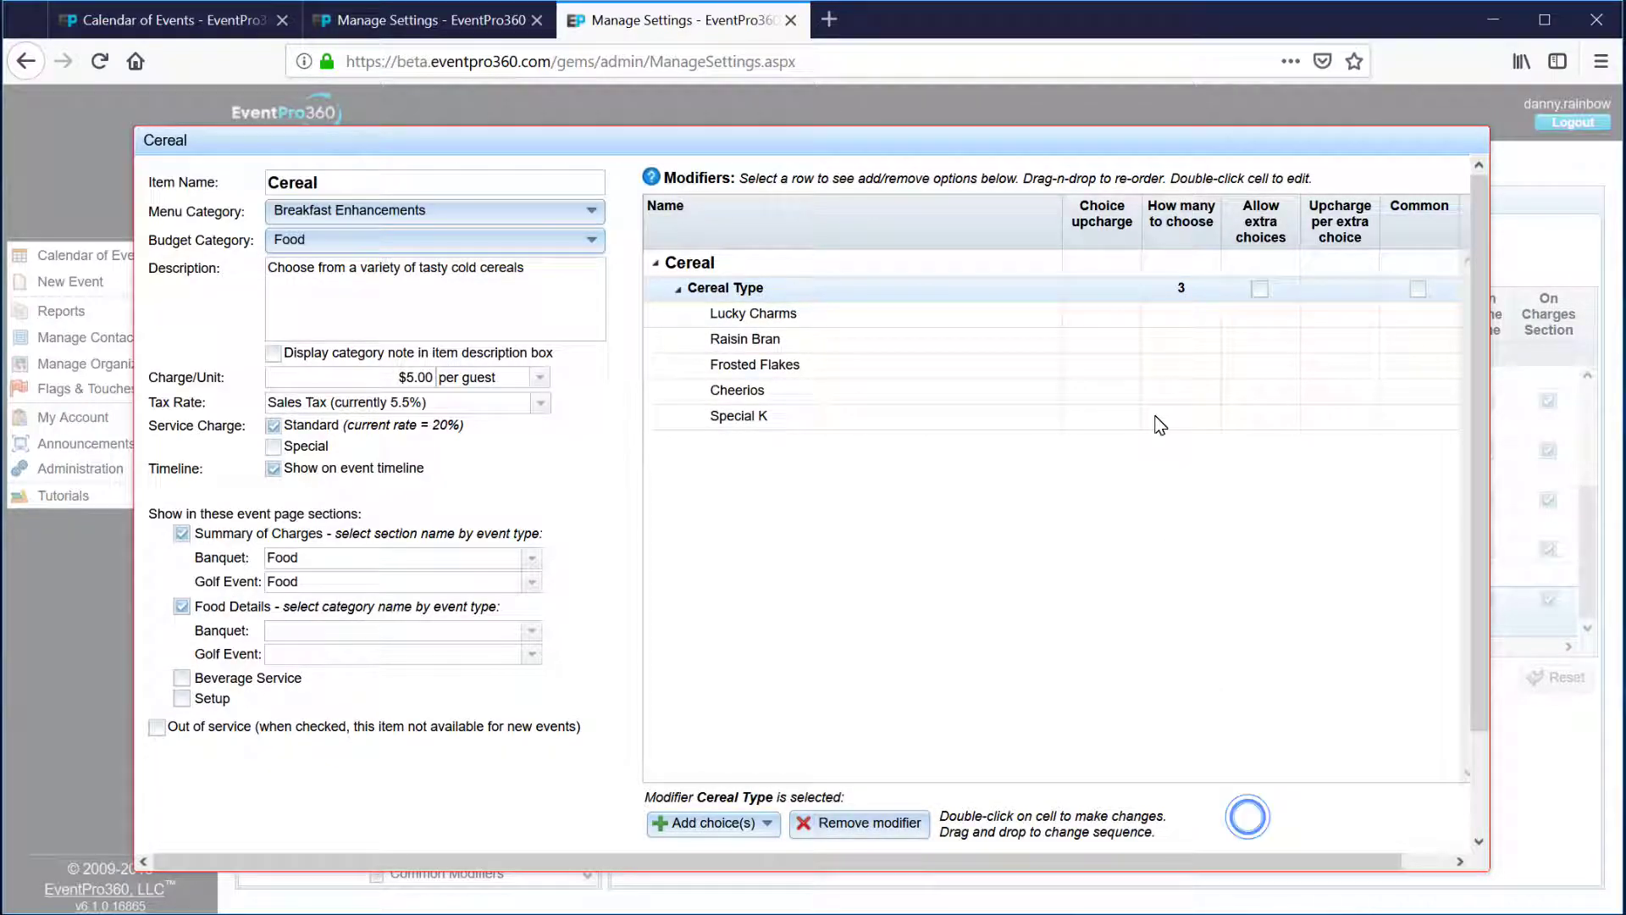
- Set the choice upcharge for Lucky Charms to $1.00
click(1105, 317)
click(1113, 323)
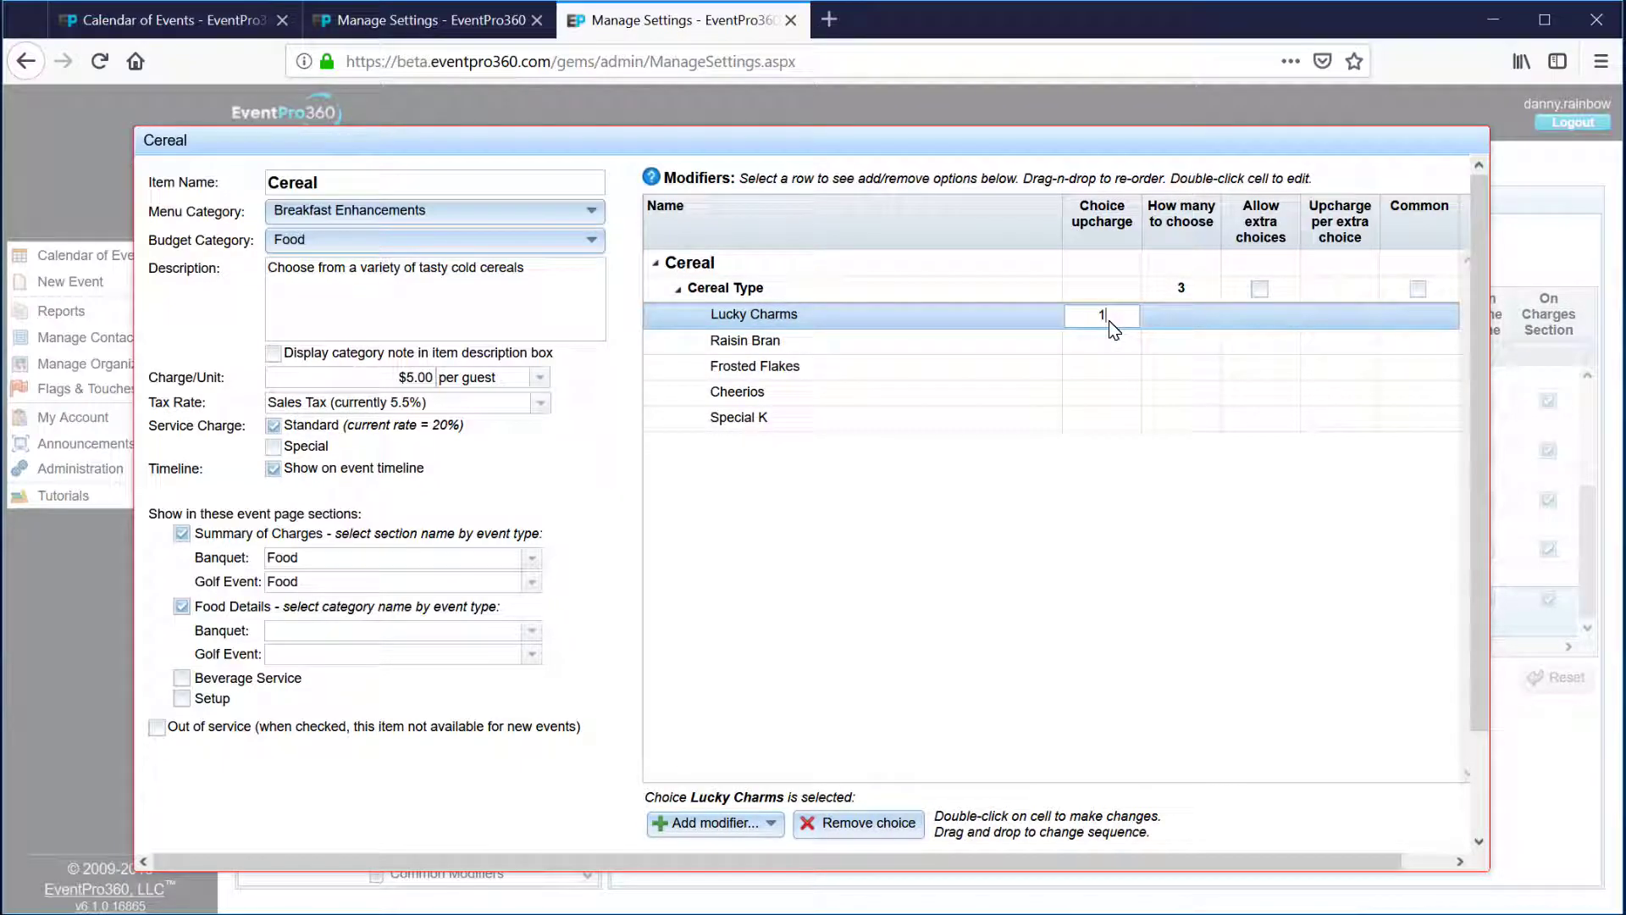
text(1)
key(Return)
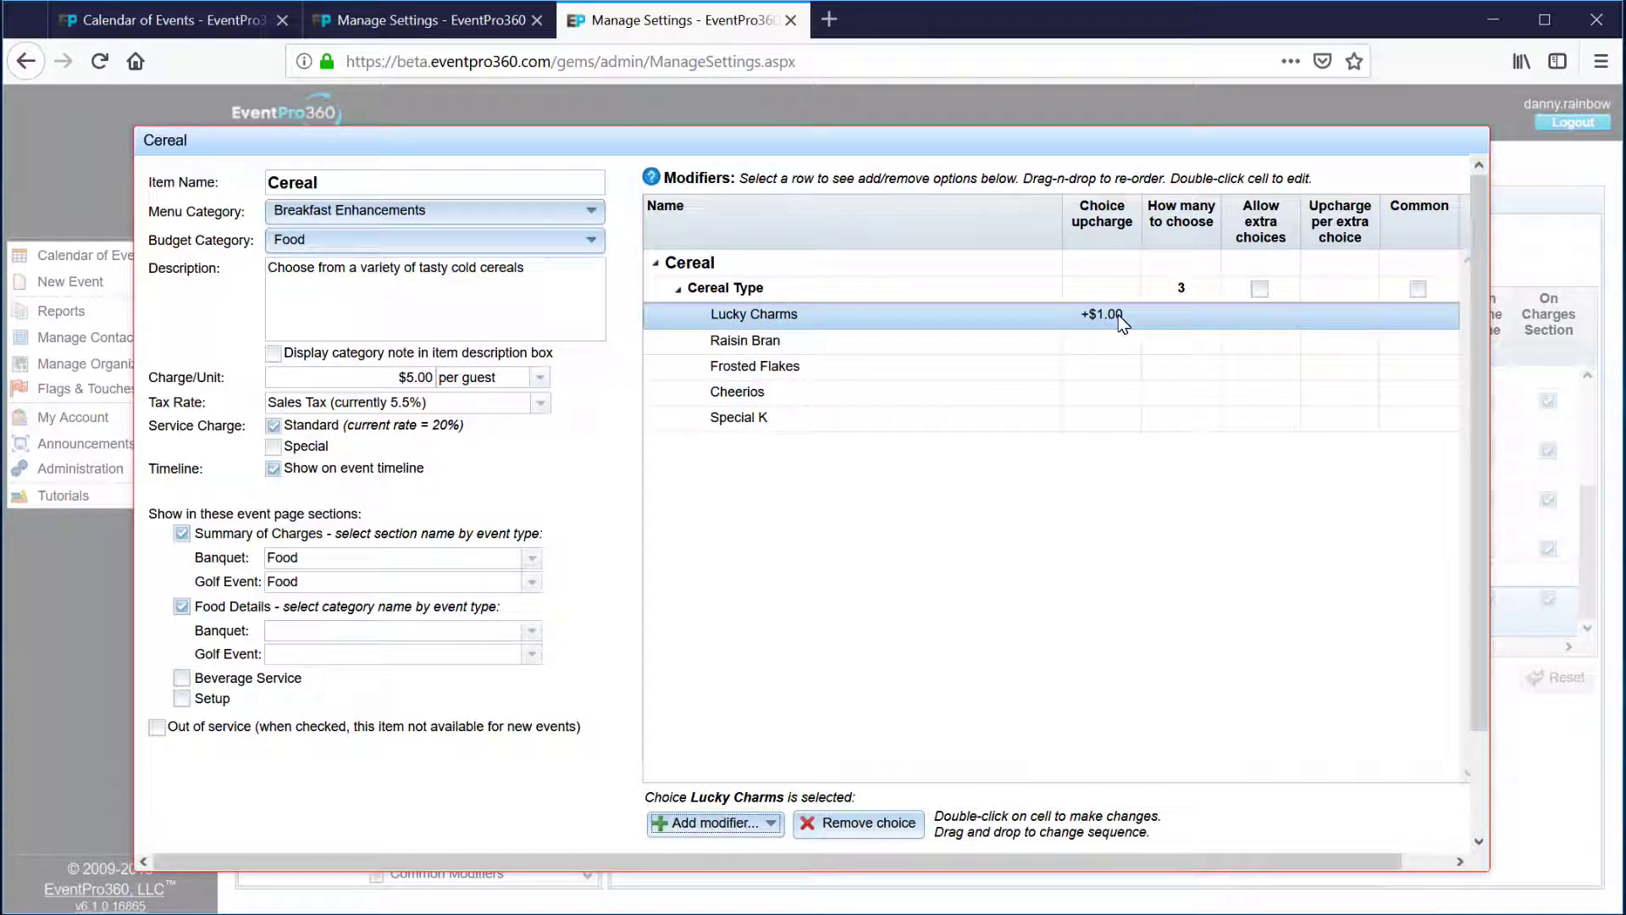
- Allow extra choices for the Cereal Type modifier with an upcharge of $1.00 per extra choice
click(1261, 291)
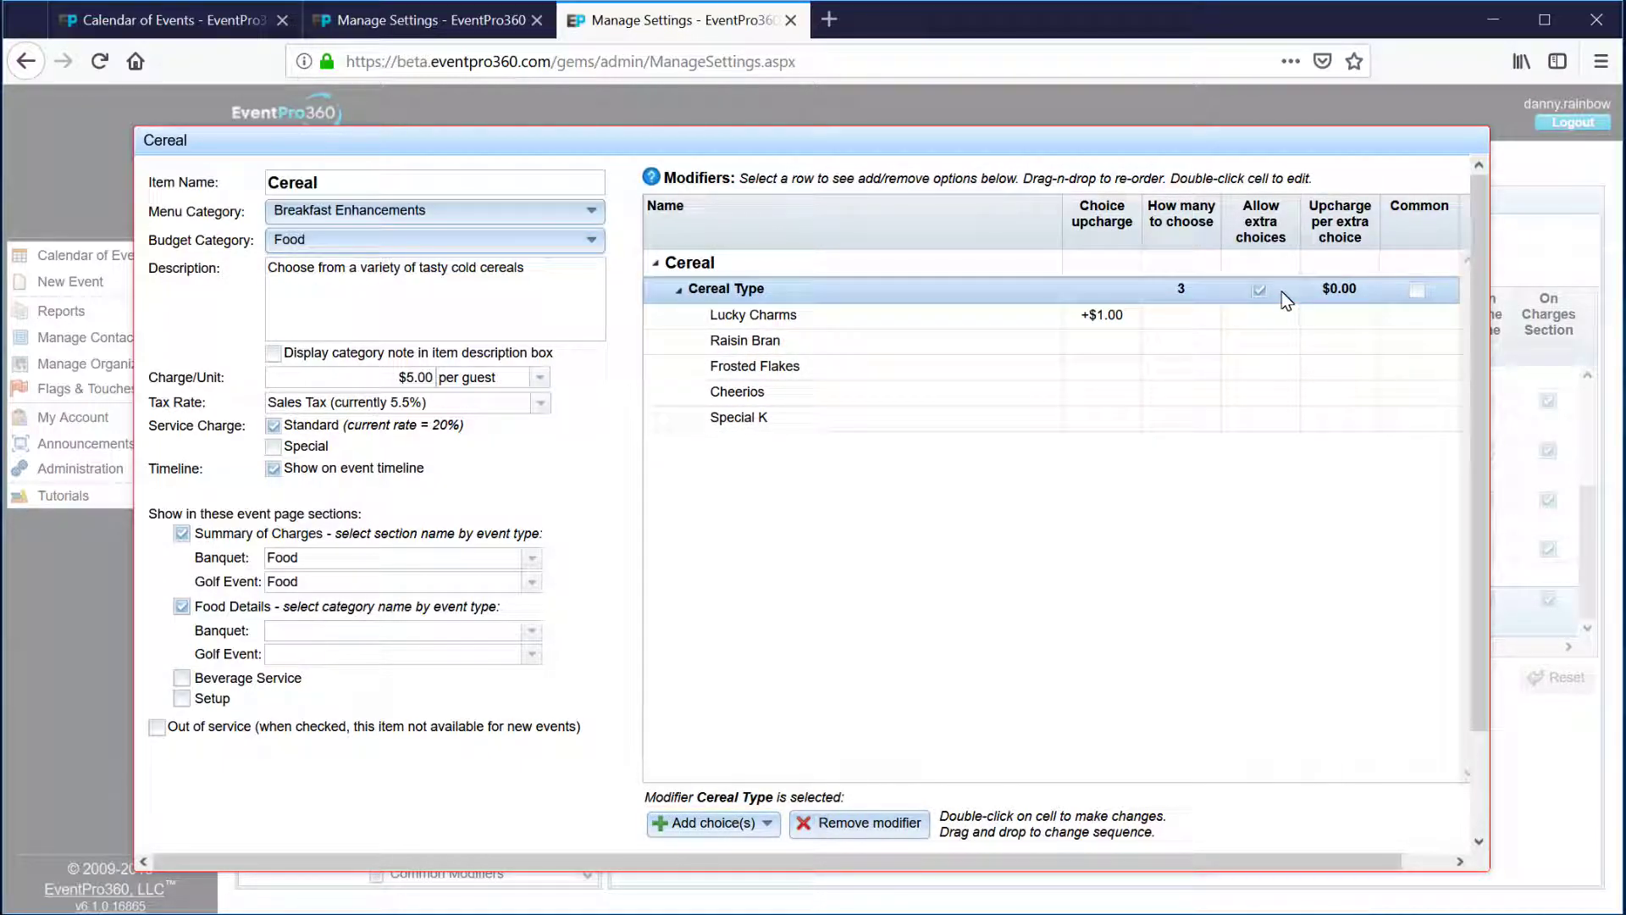
click(1351, 286)
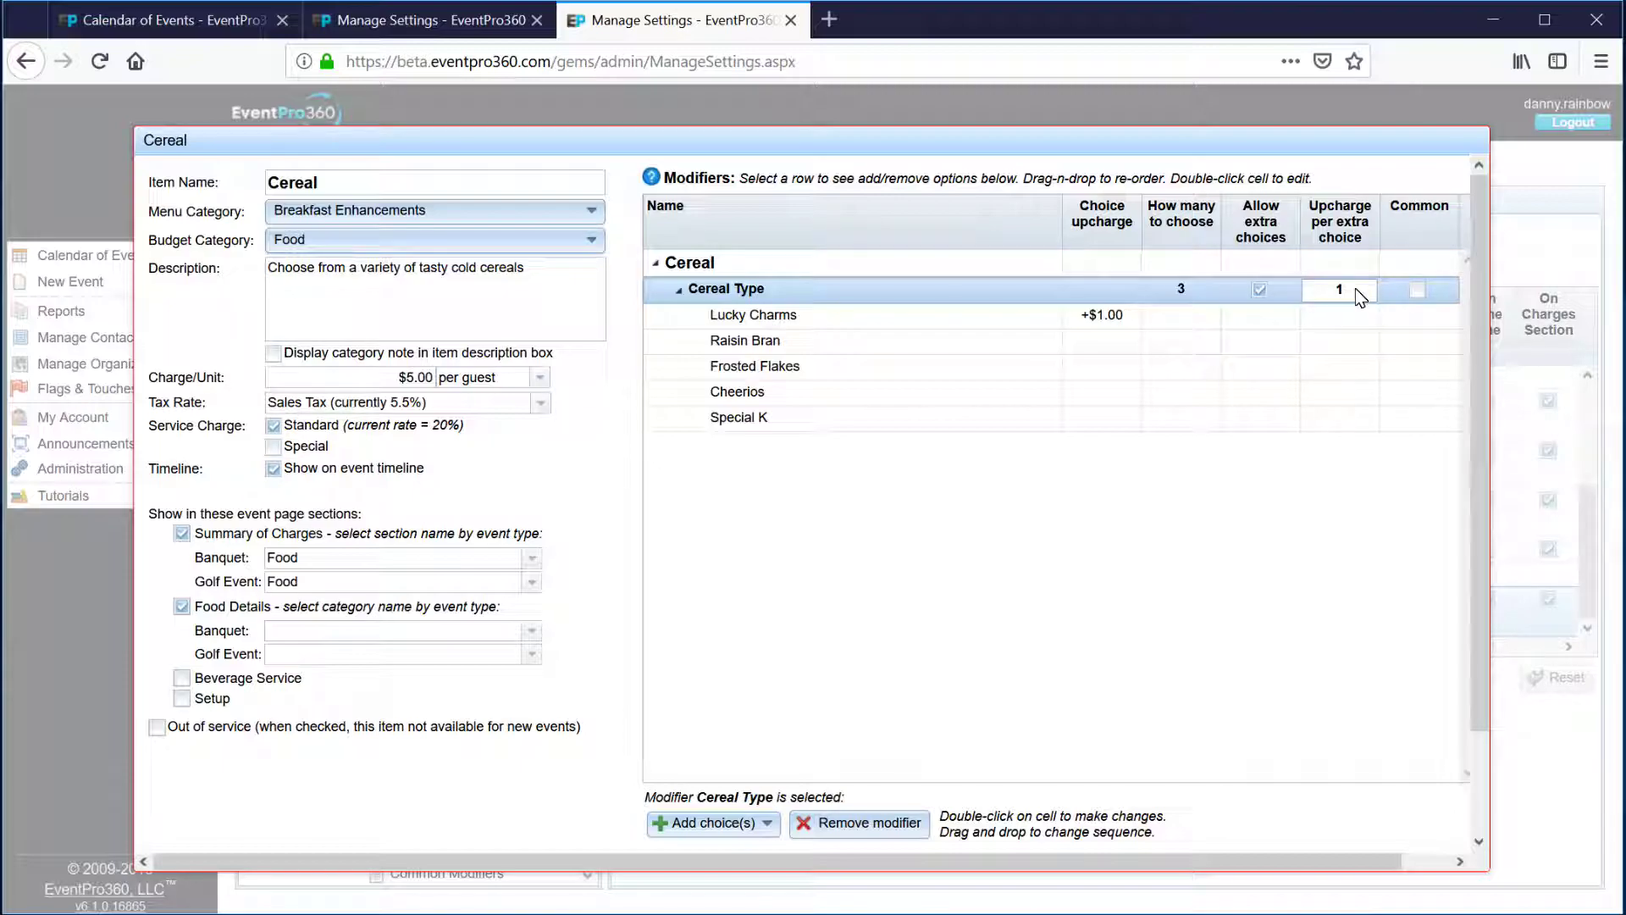
key(Return)
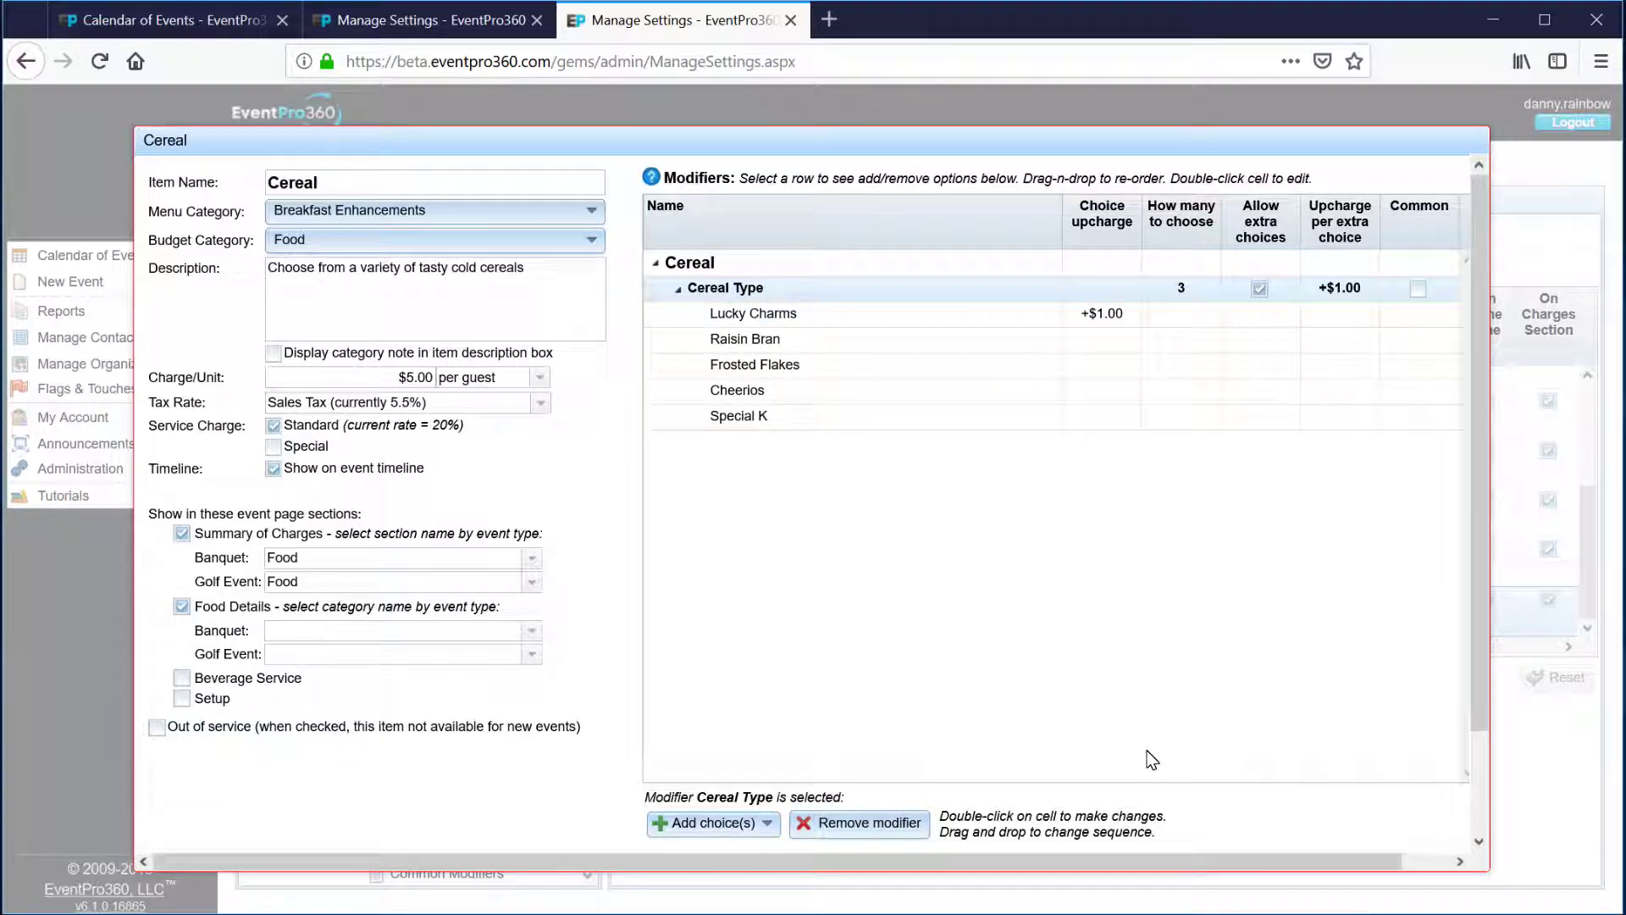
- Make Cereal Type a common modifier, and save and close the Cereal item
drag(1201, 863, 1297, 521)
click(1379, 293)
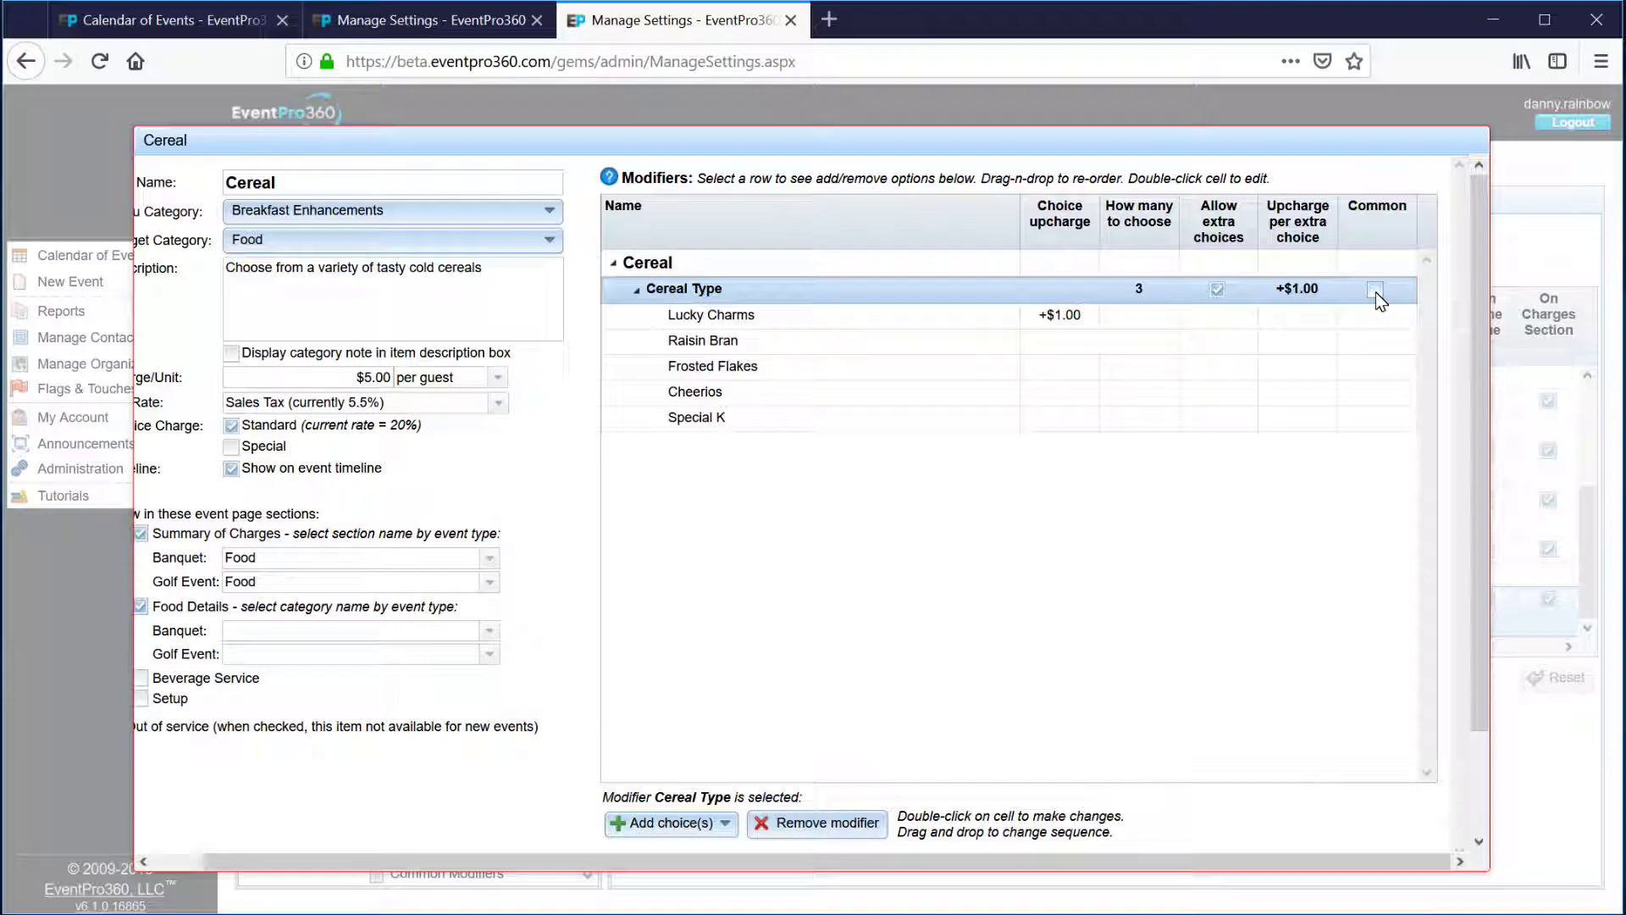
click(1375, 292)
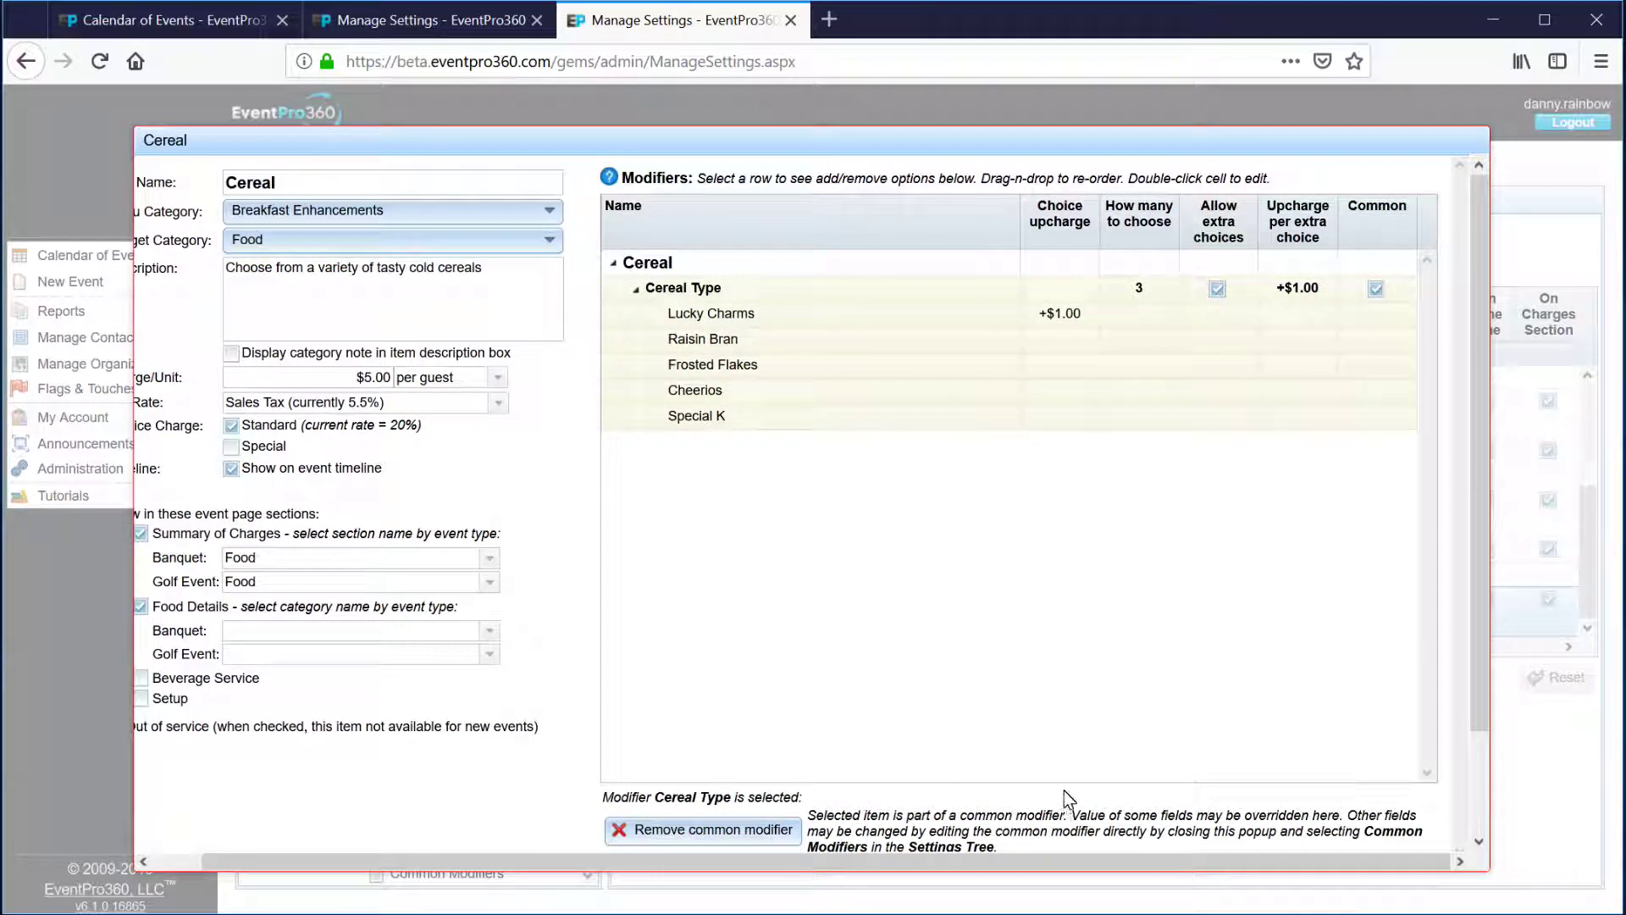
scroll(1064, 790, down, 3)
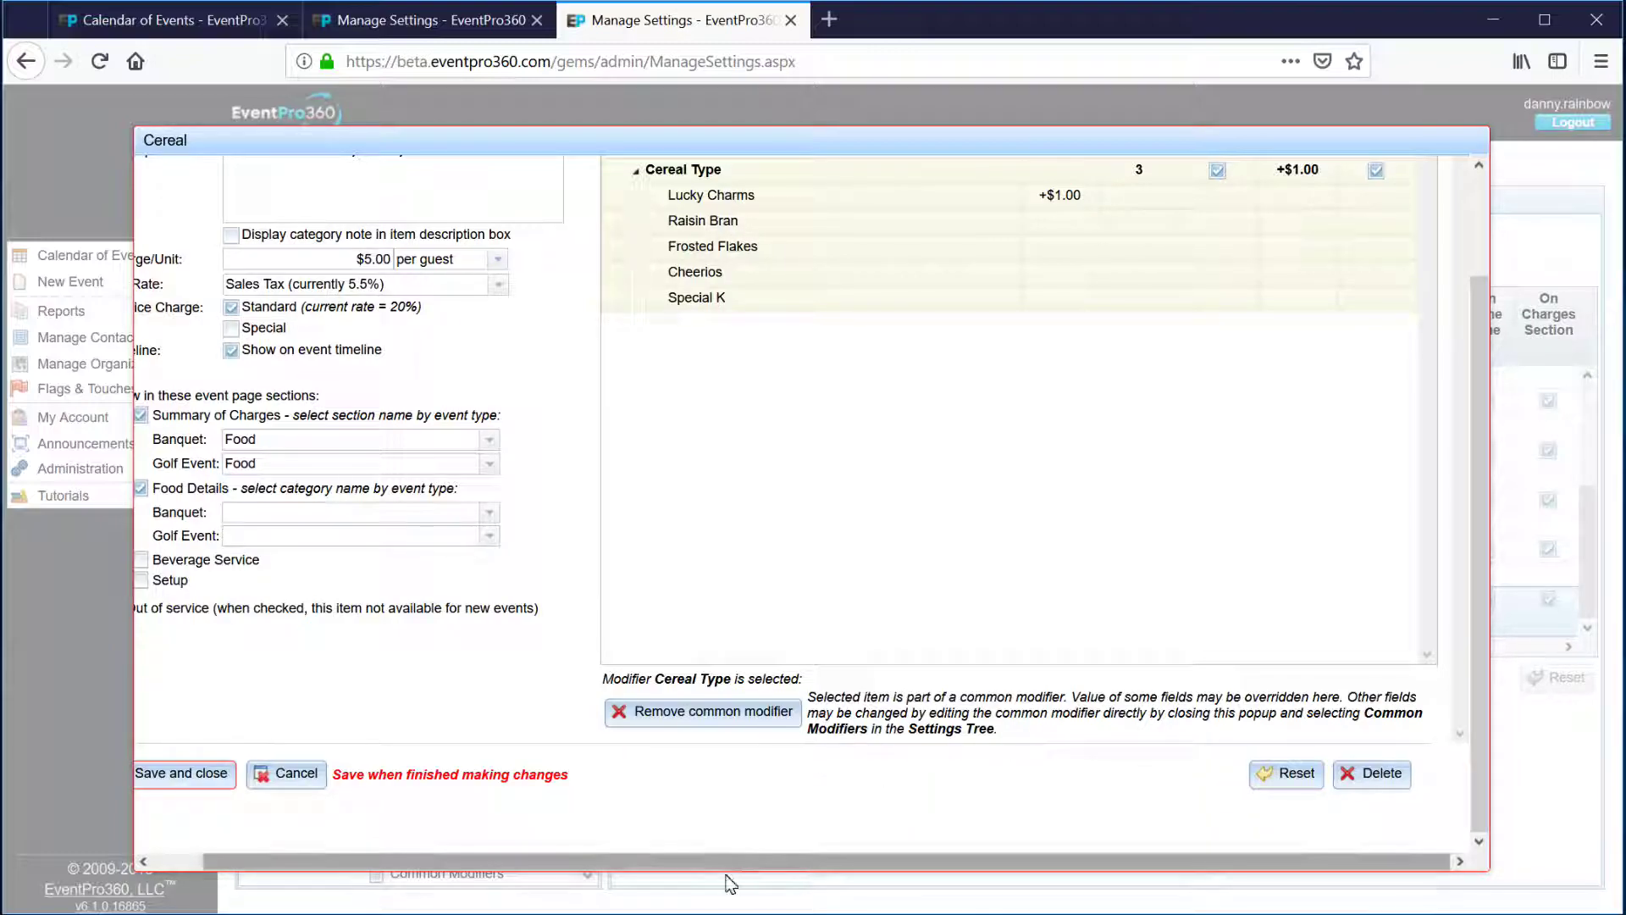
drag(740, 864, 578, 861)
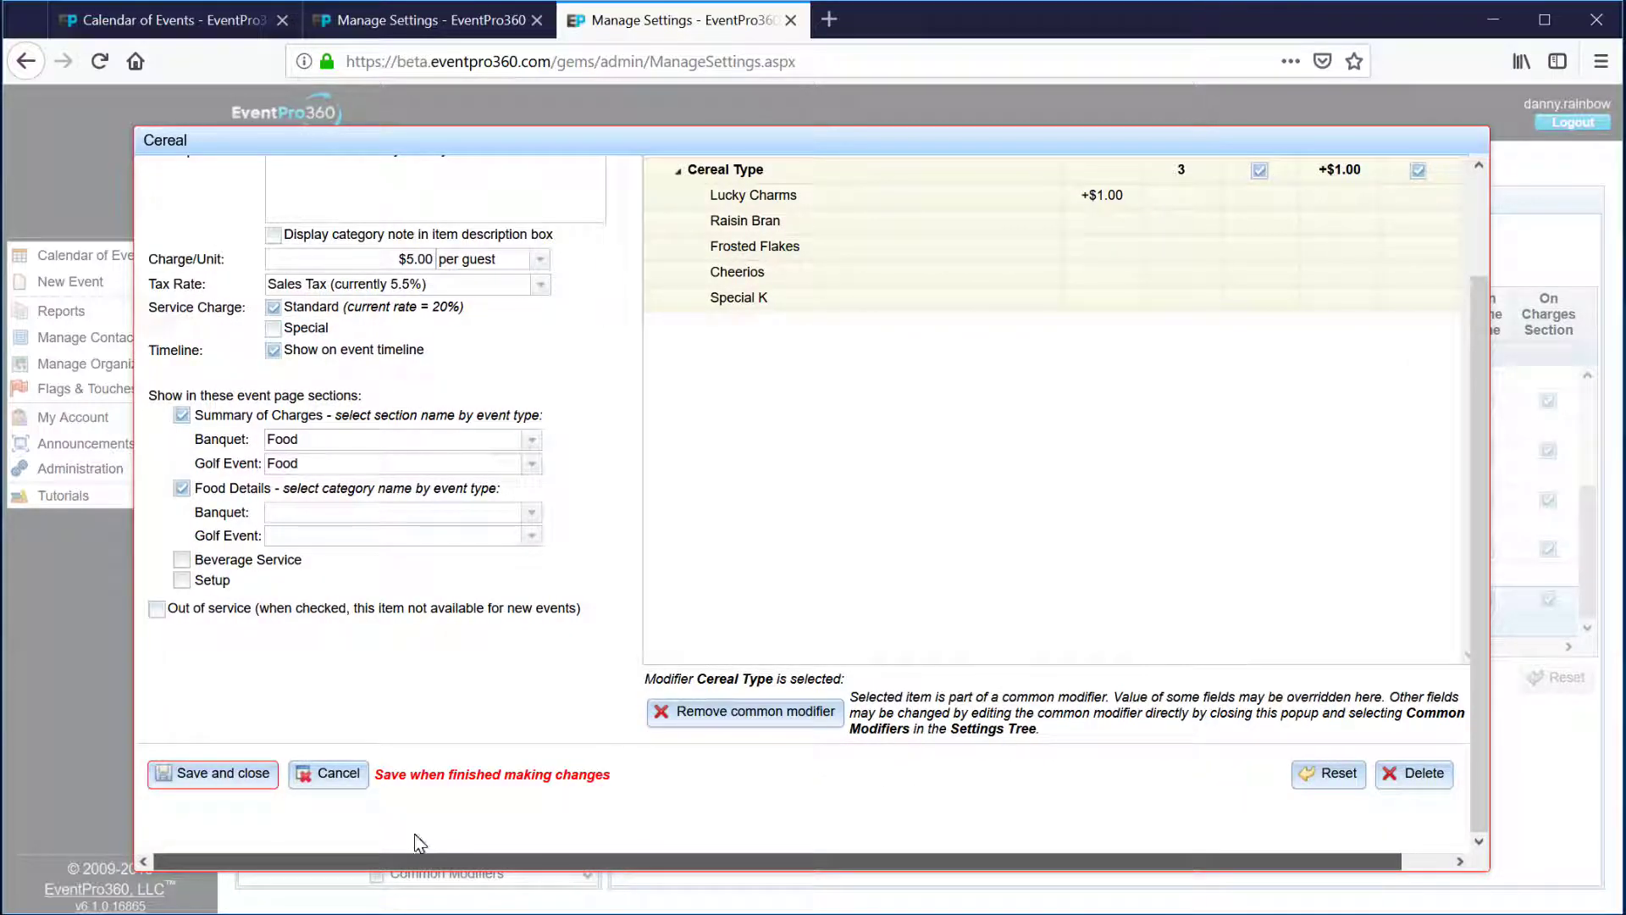
click(239, 774)
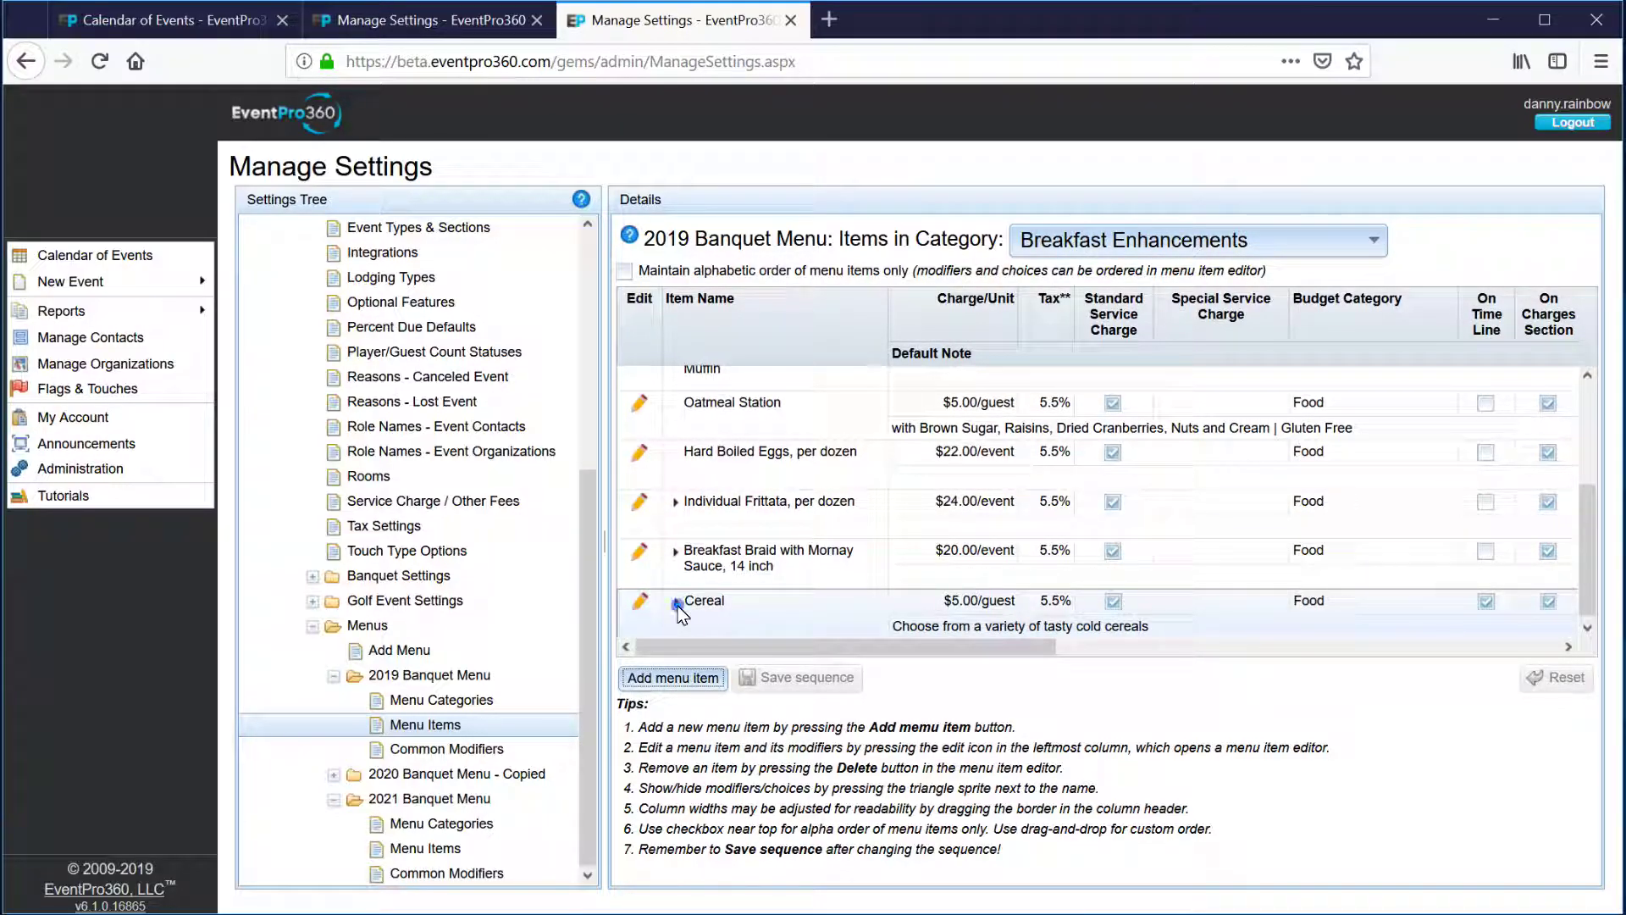
- Expand the Cereal item down to its choices in the item list, and open Cereal Type among the 2019 Banquet Menu's common modifiers
click(700, 588)
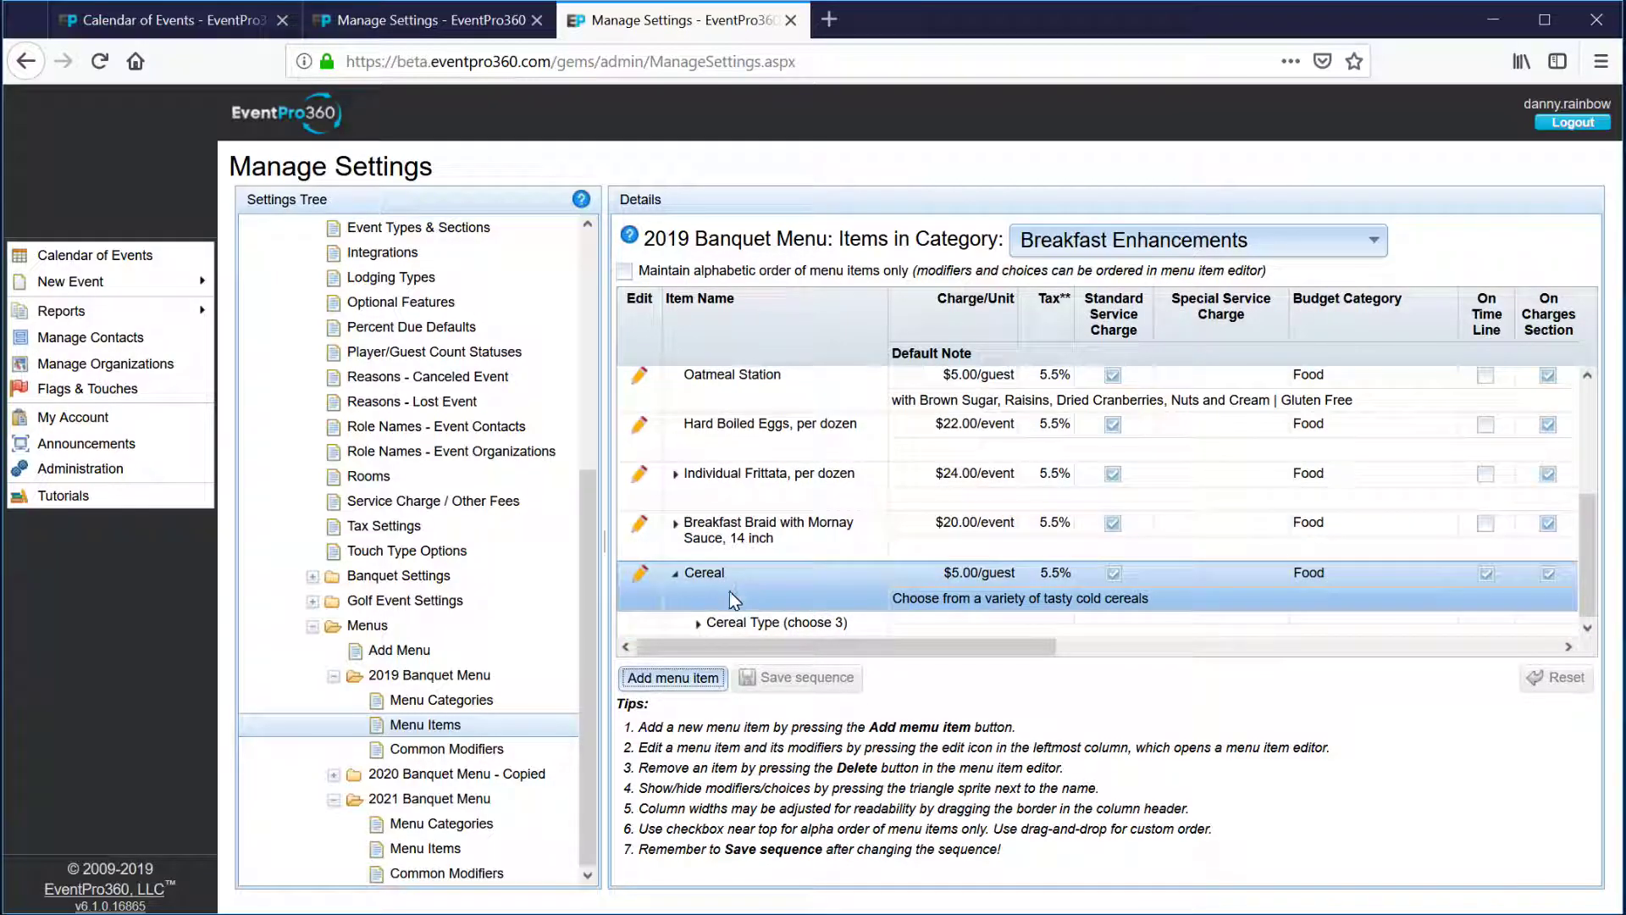
click(696, 624)
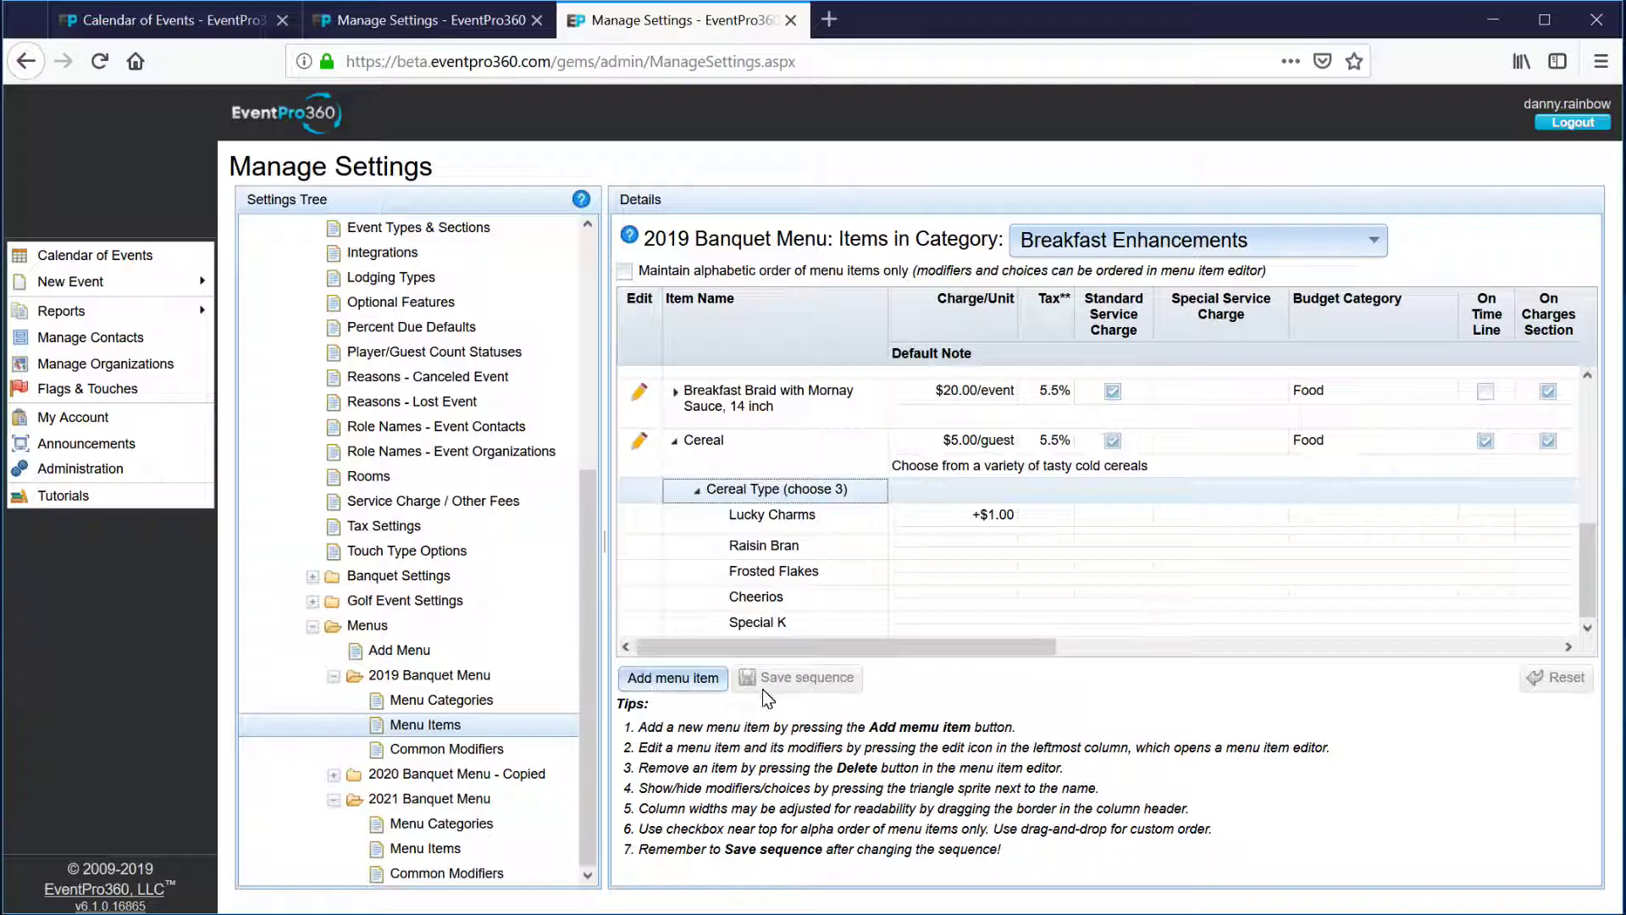
click(430, 750)
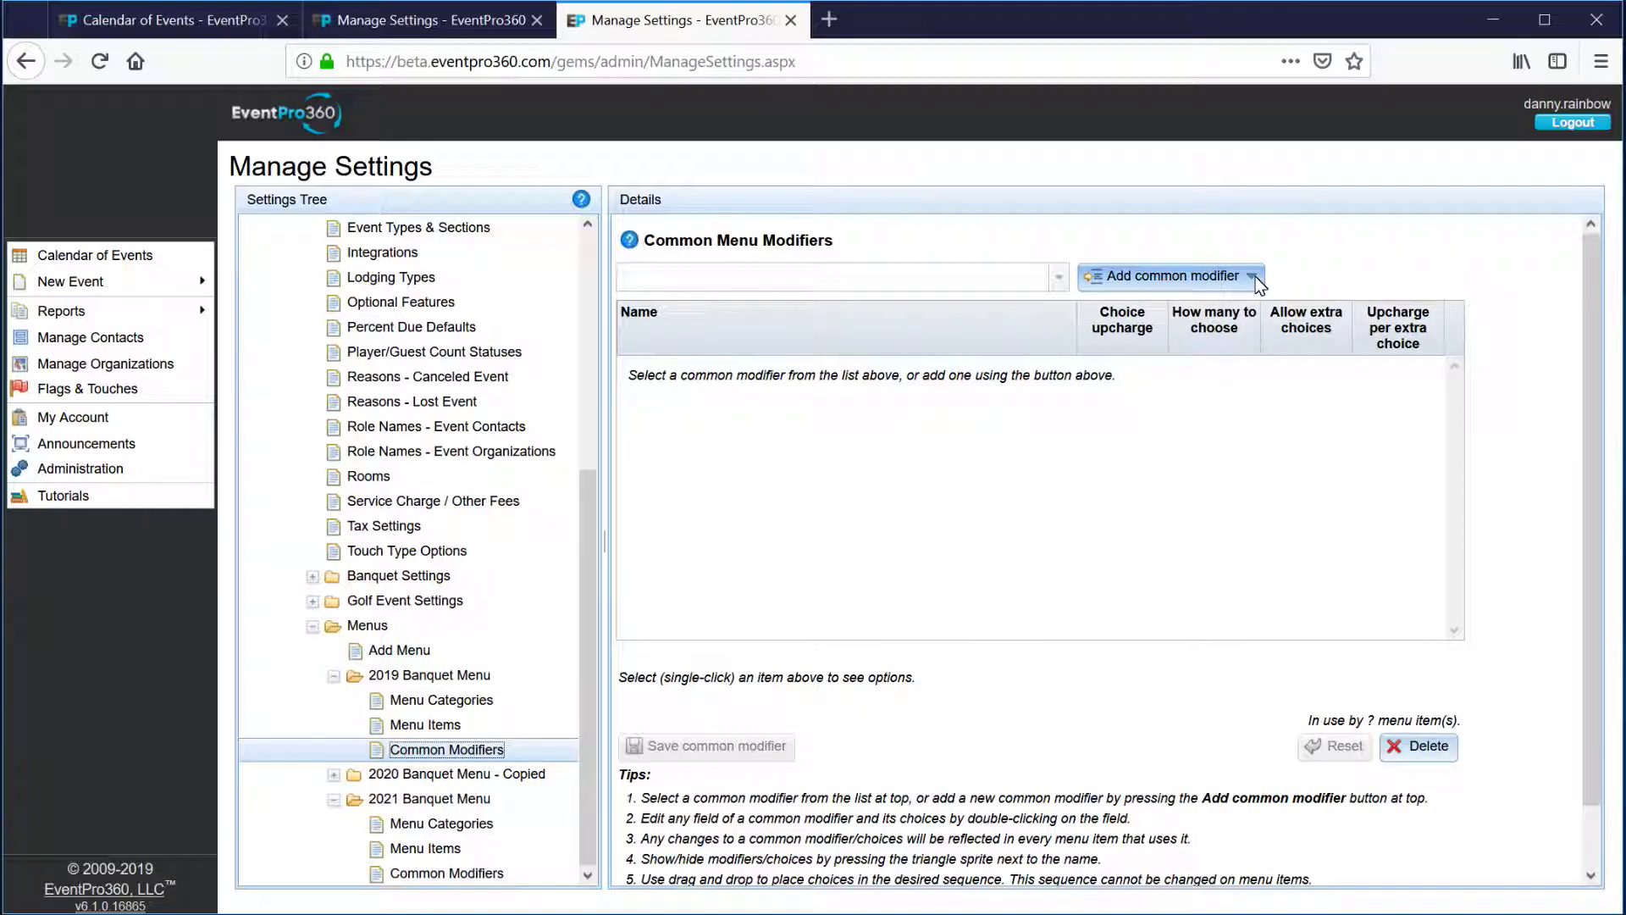
click(1062, 278)
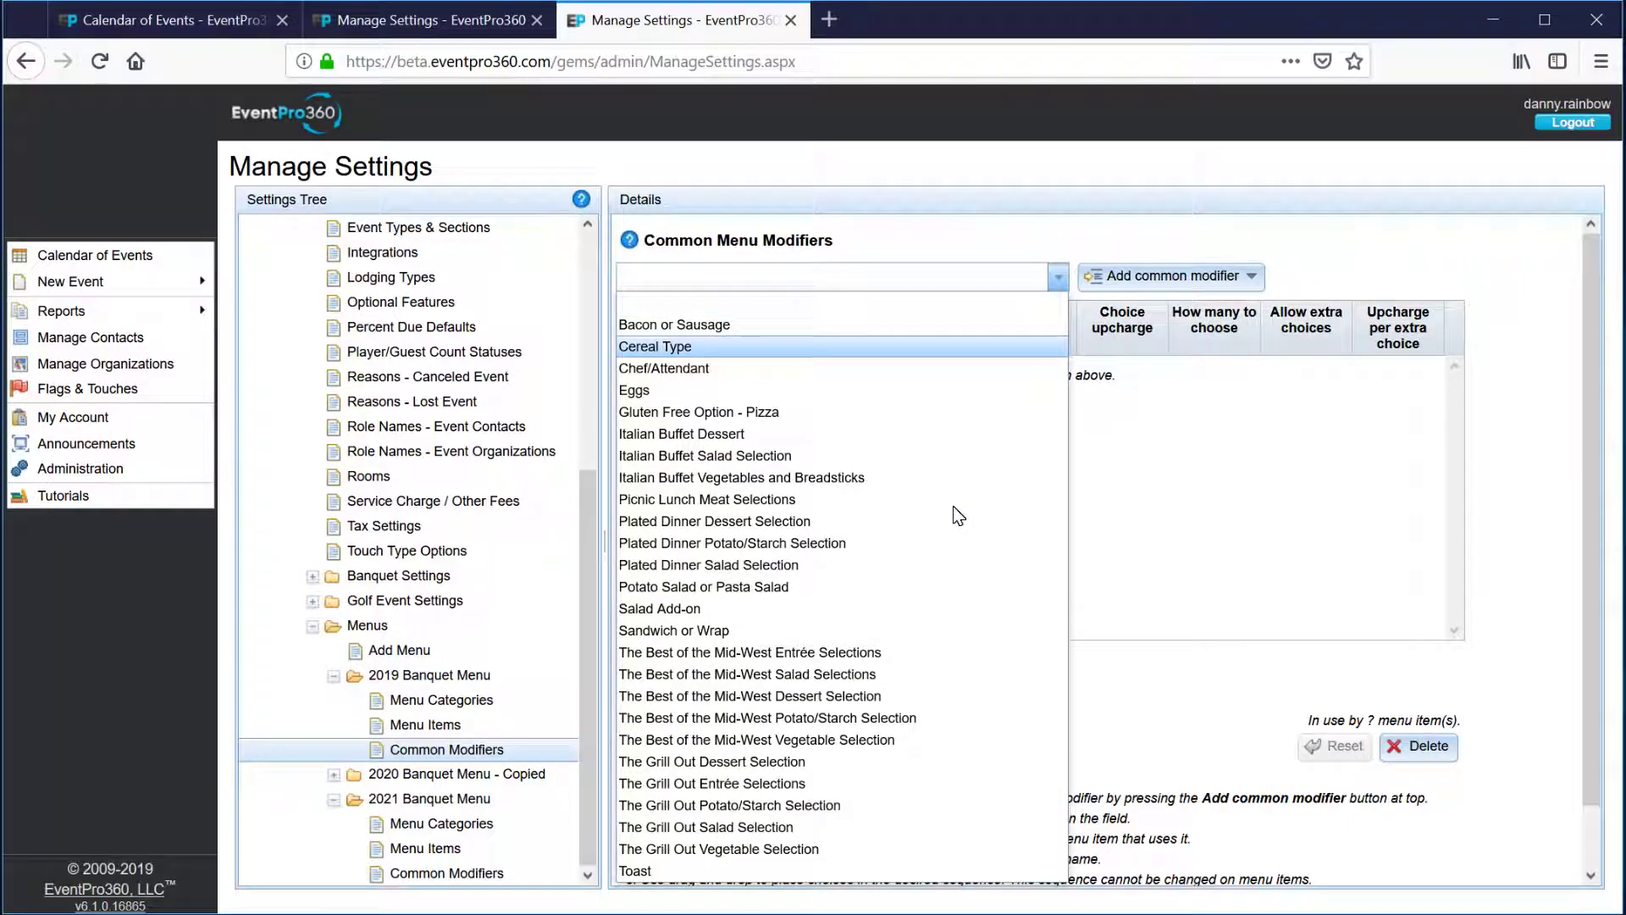
click(678, 348)
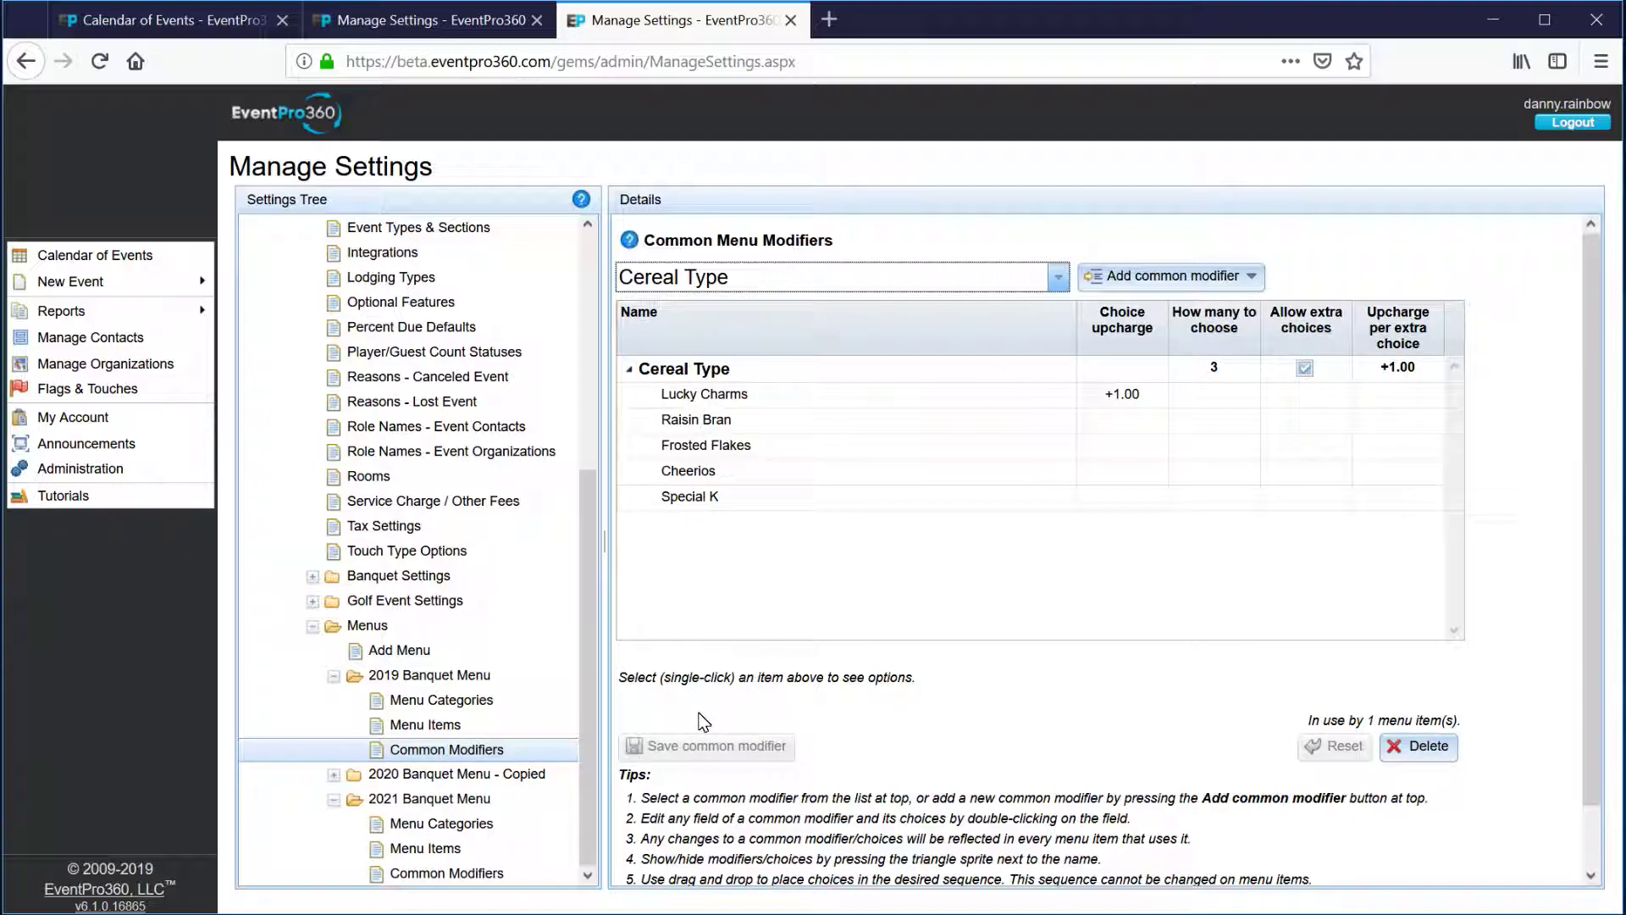
- Add a new modifier named "With or without sugar" under the Special K choice
click(705, 501)
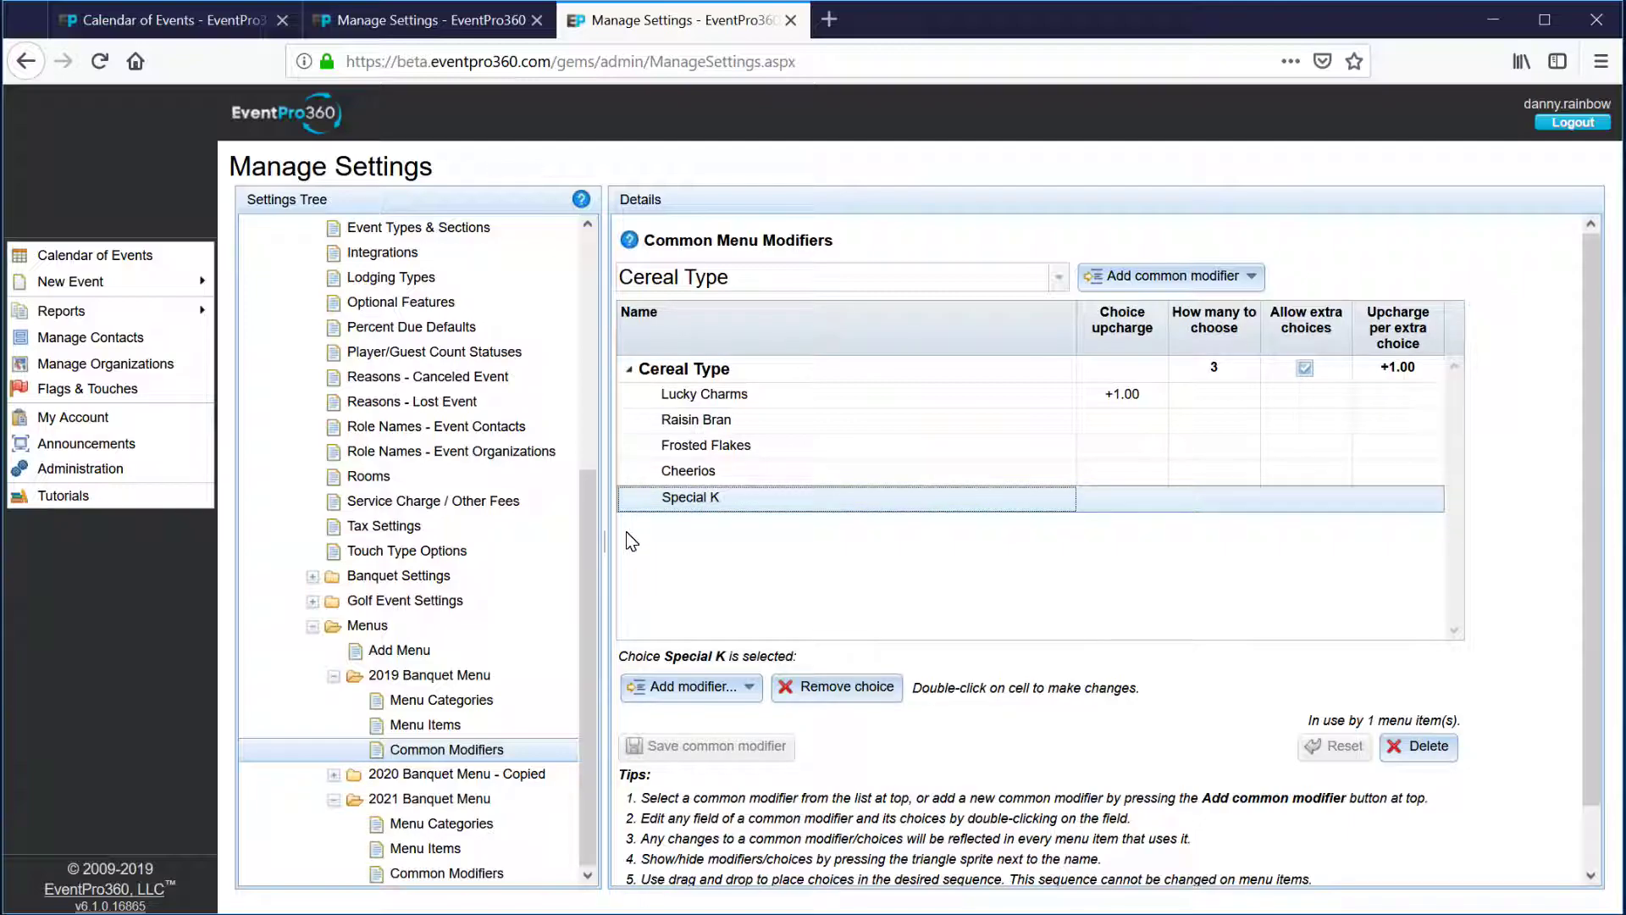
click(745, 686)
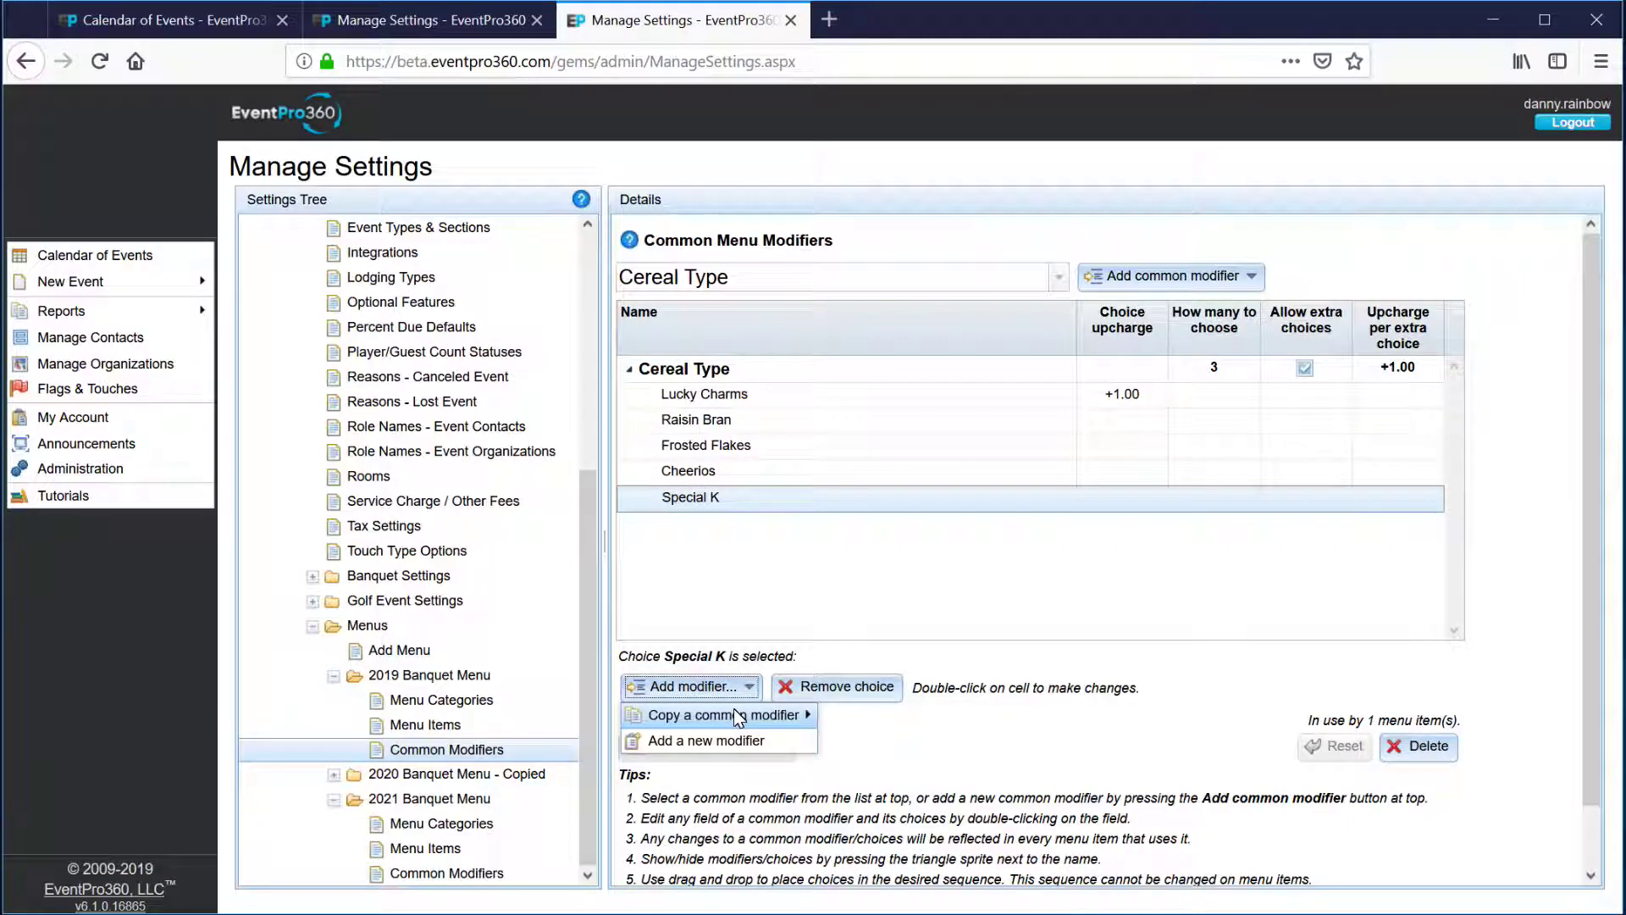
click(722, 739)
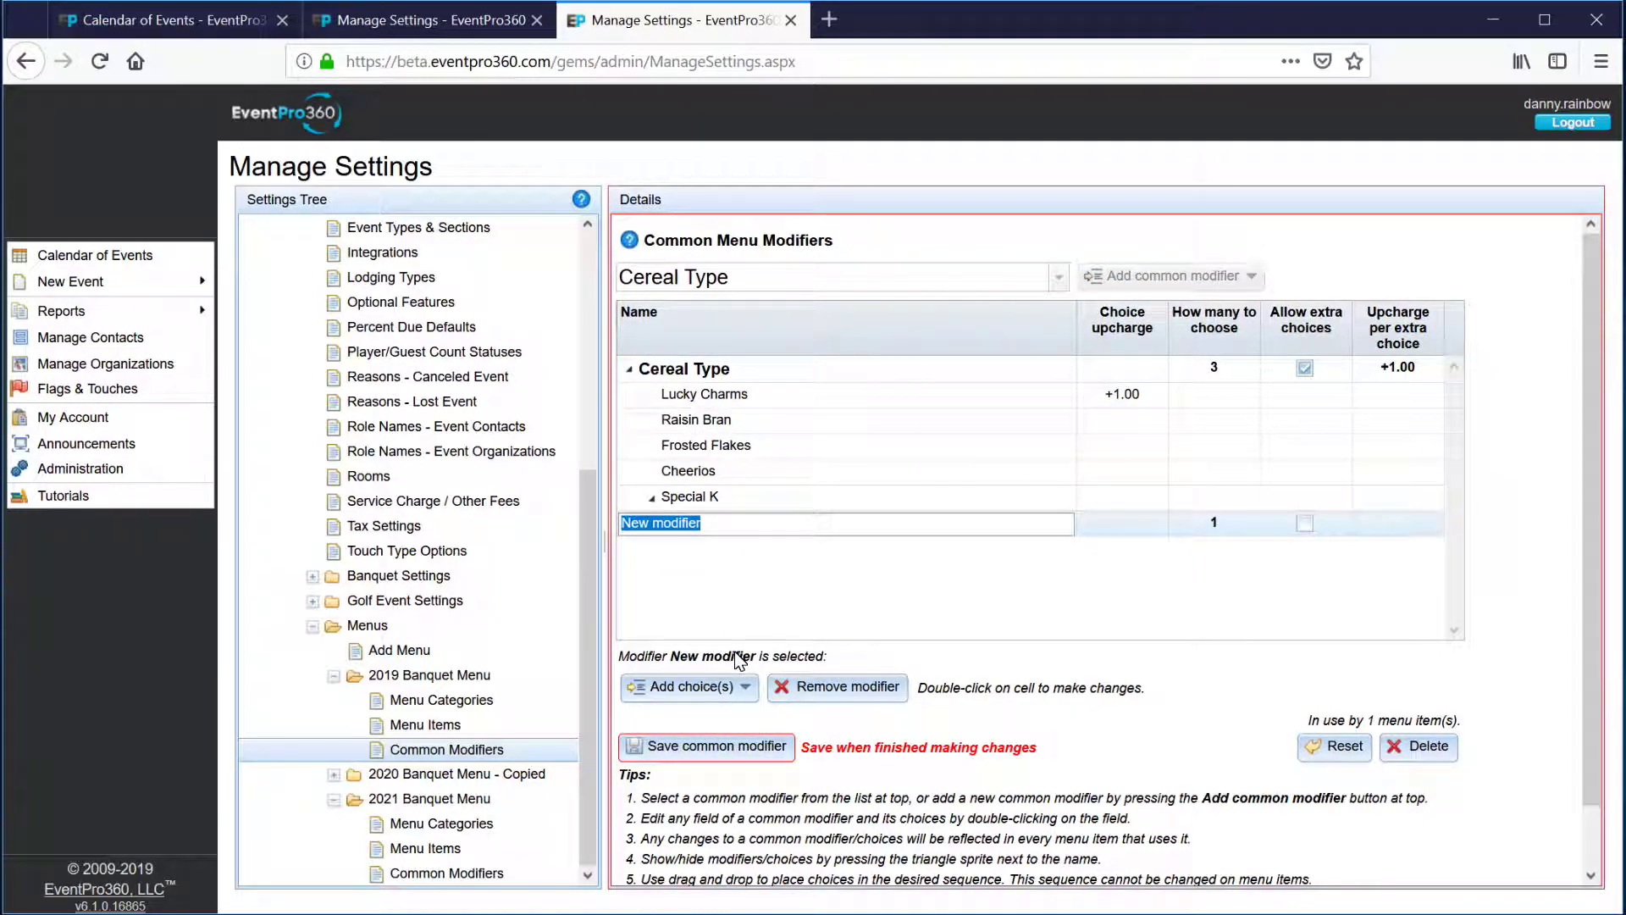
text(Suger)
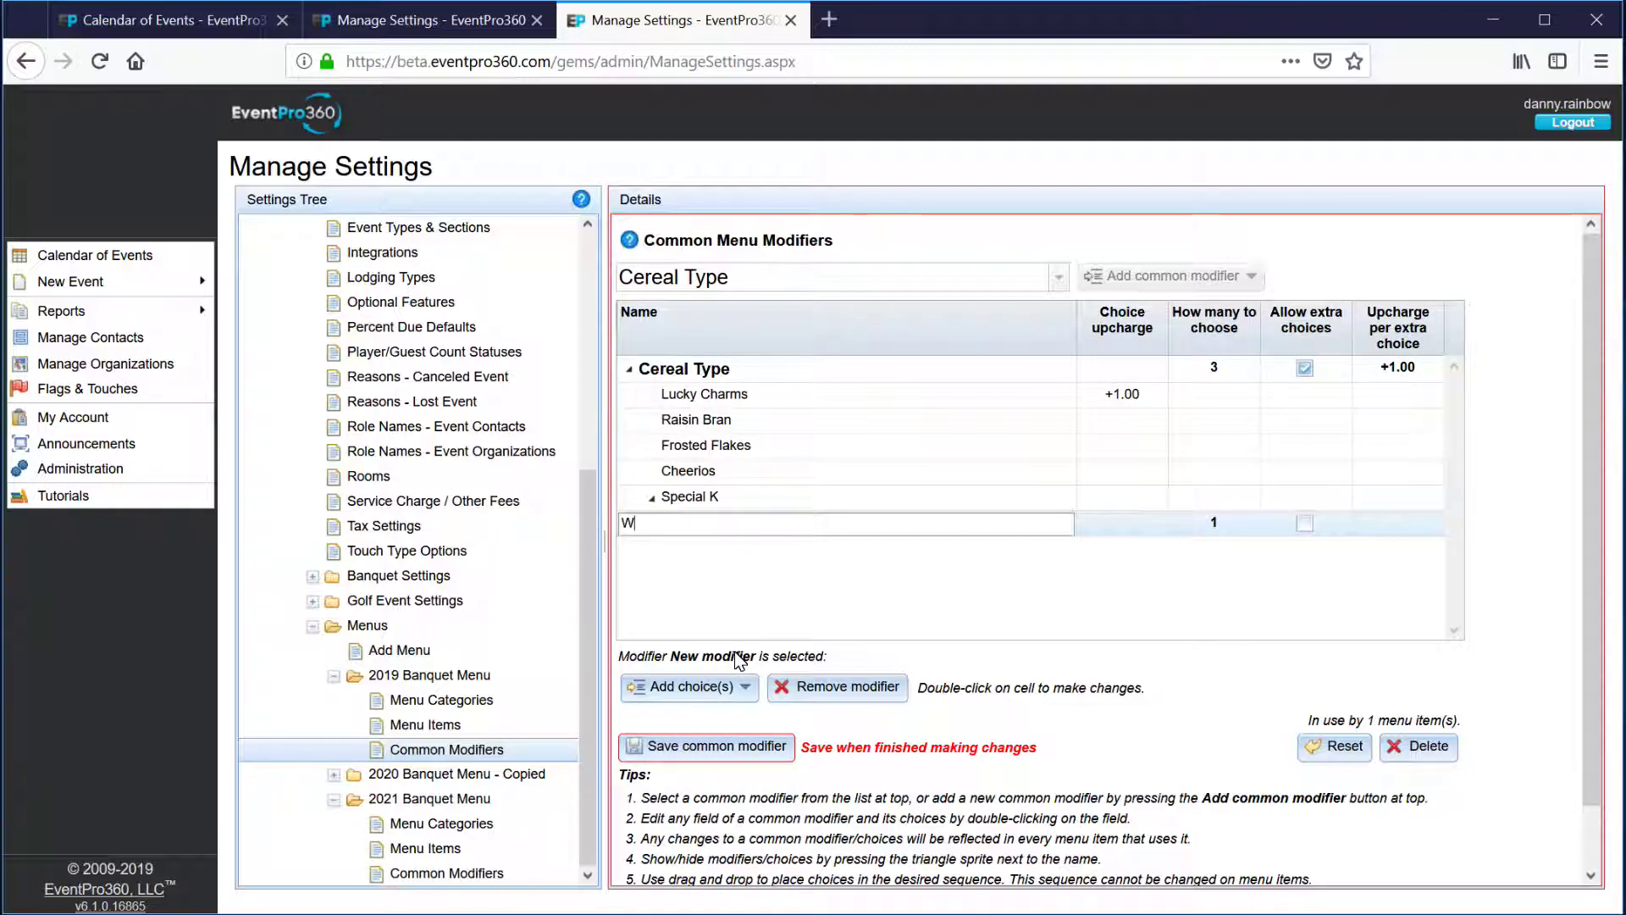
text(With or without sugar)
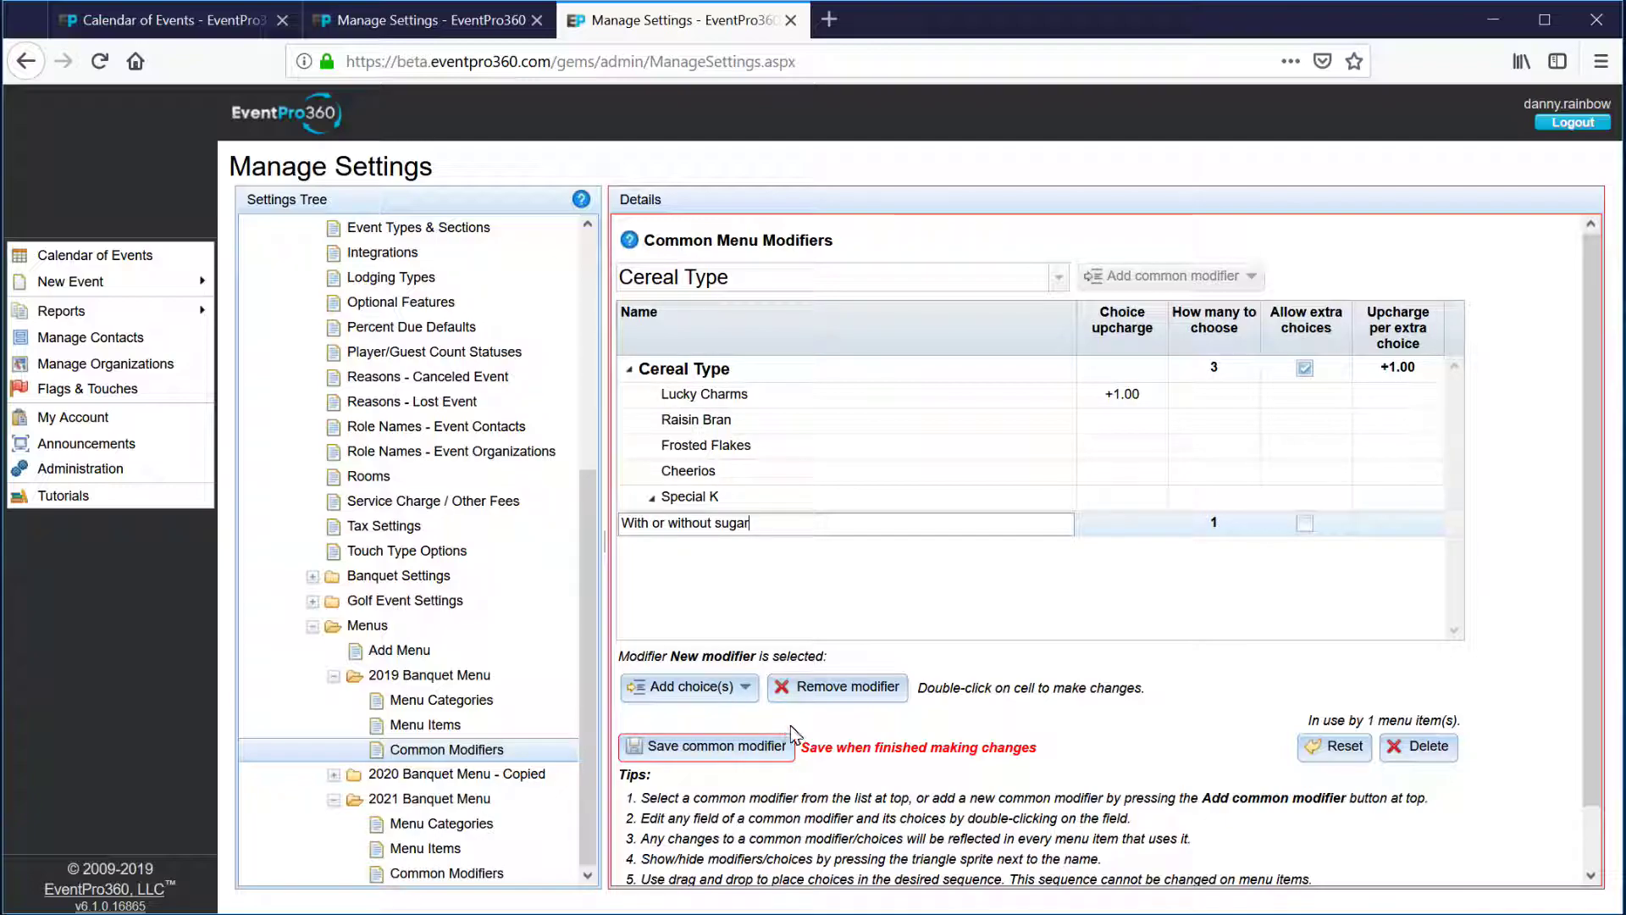
key(Return)
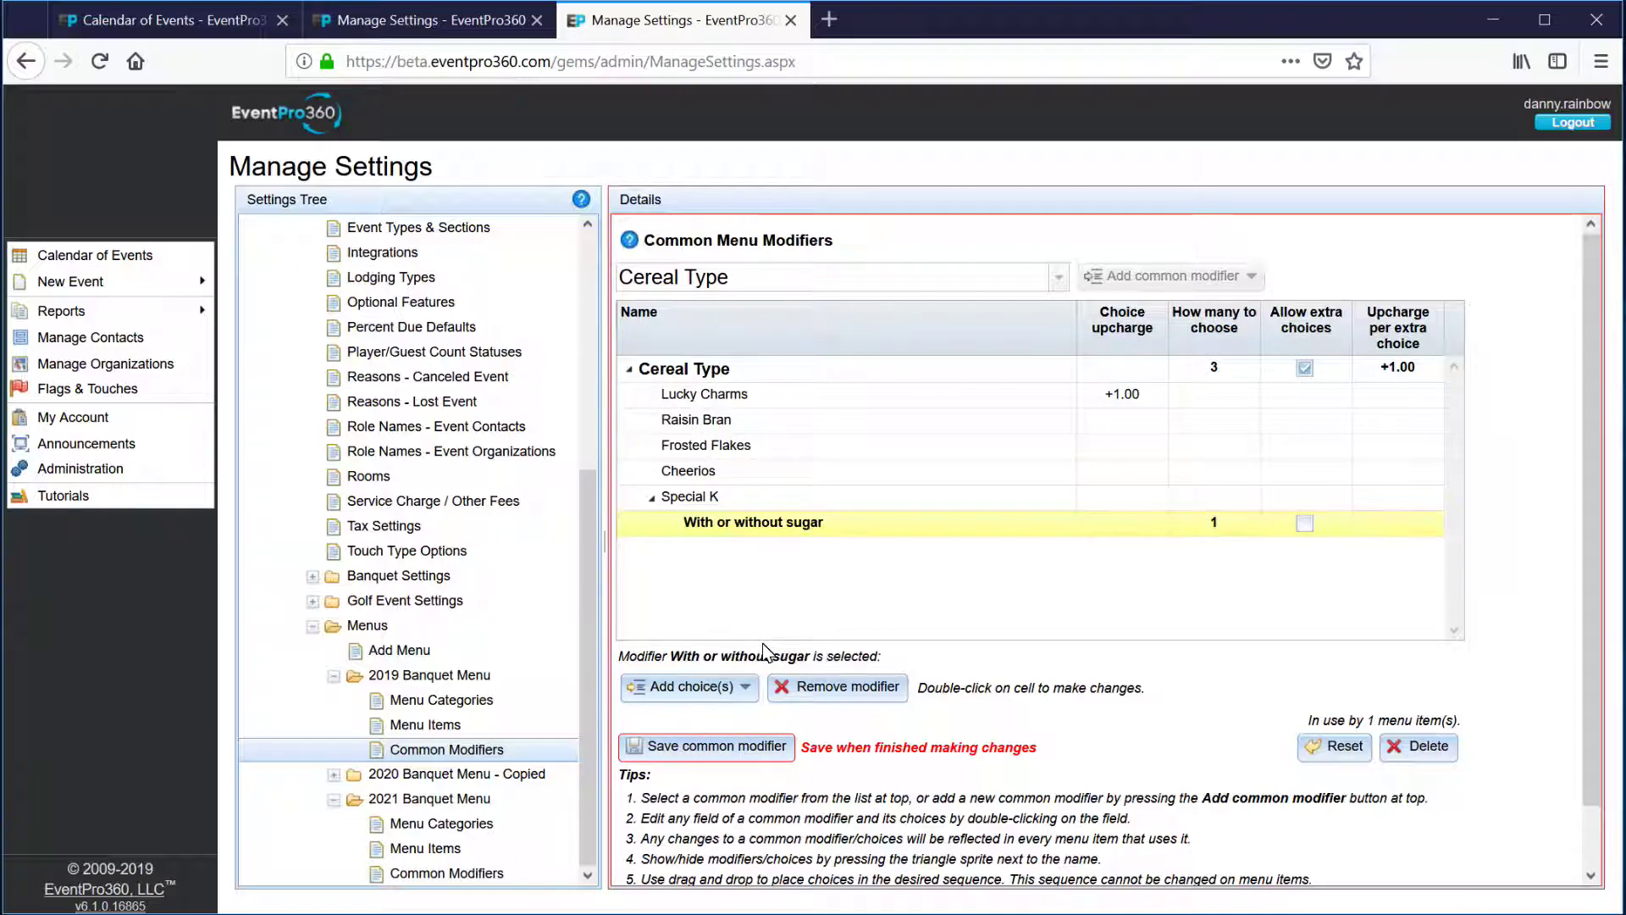
- Add the choices Yes and No to the "With or without sugar" modifier
click(746, 693)
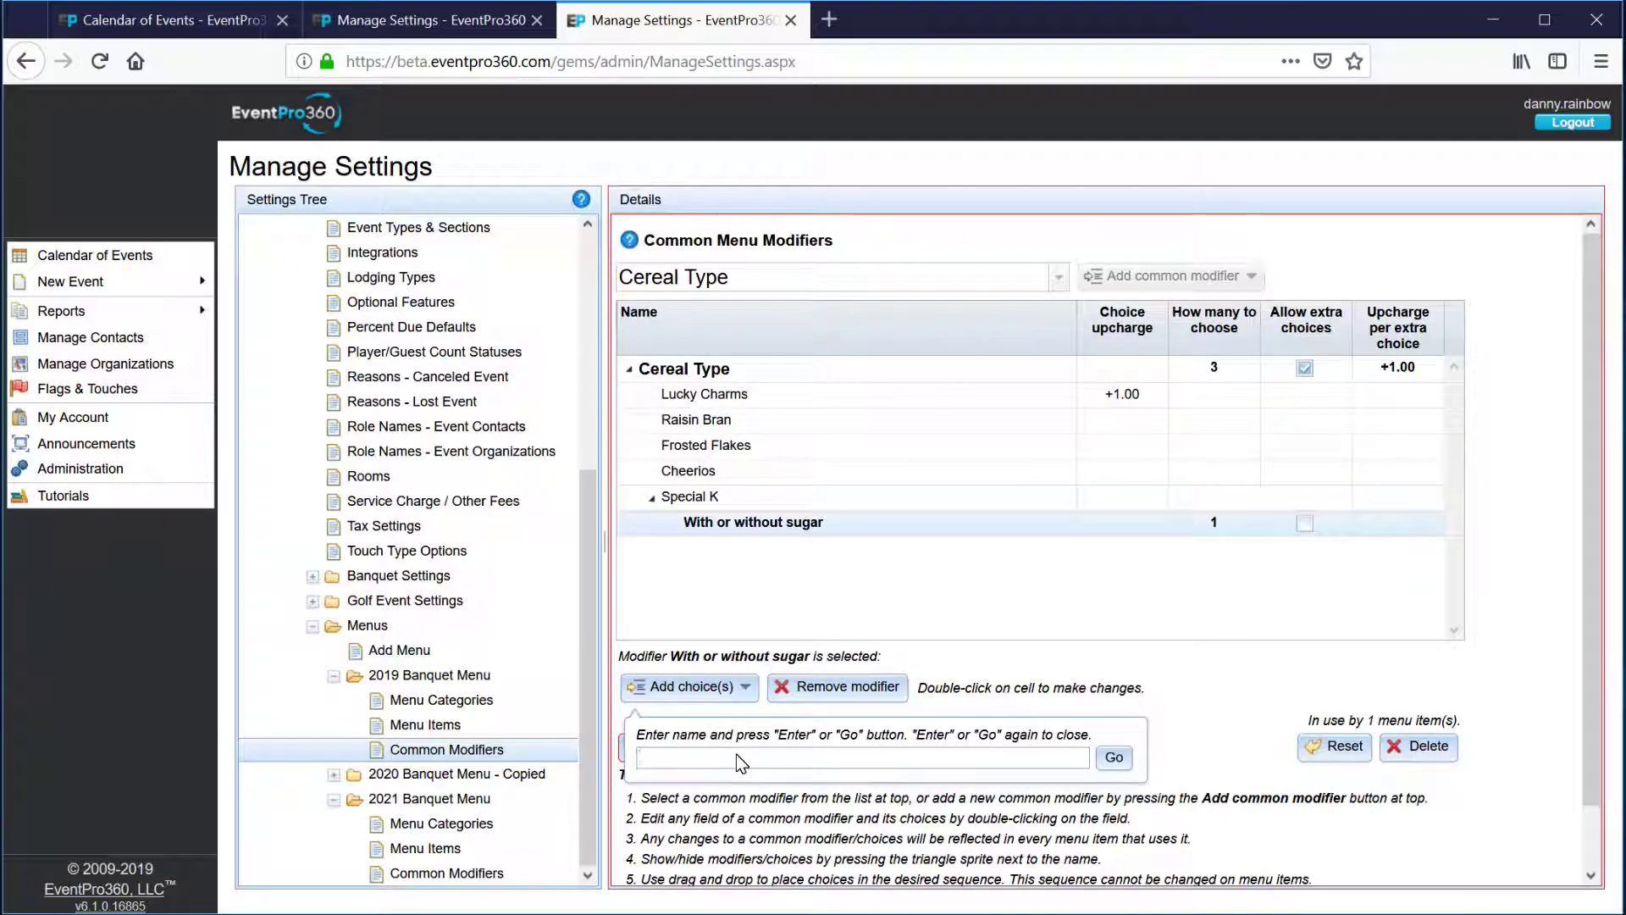
text(Yes)
key(Return)
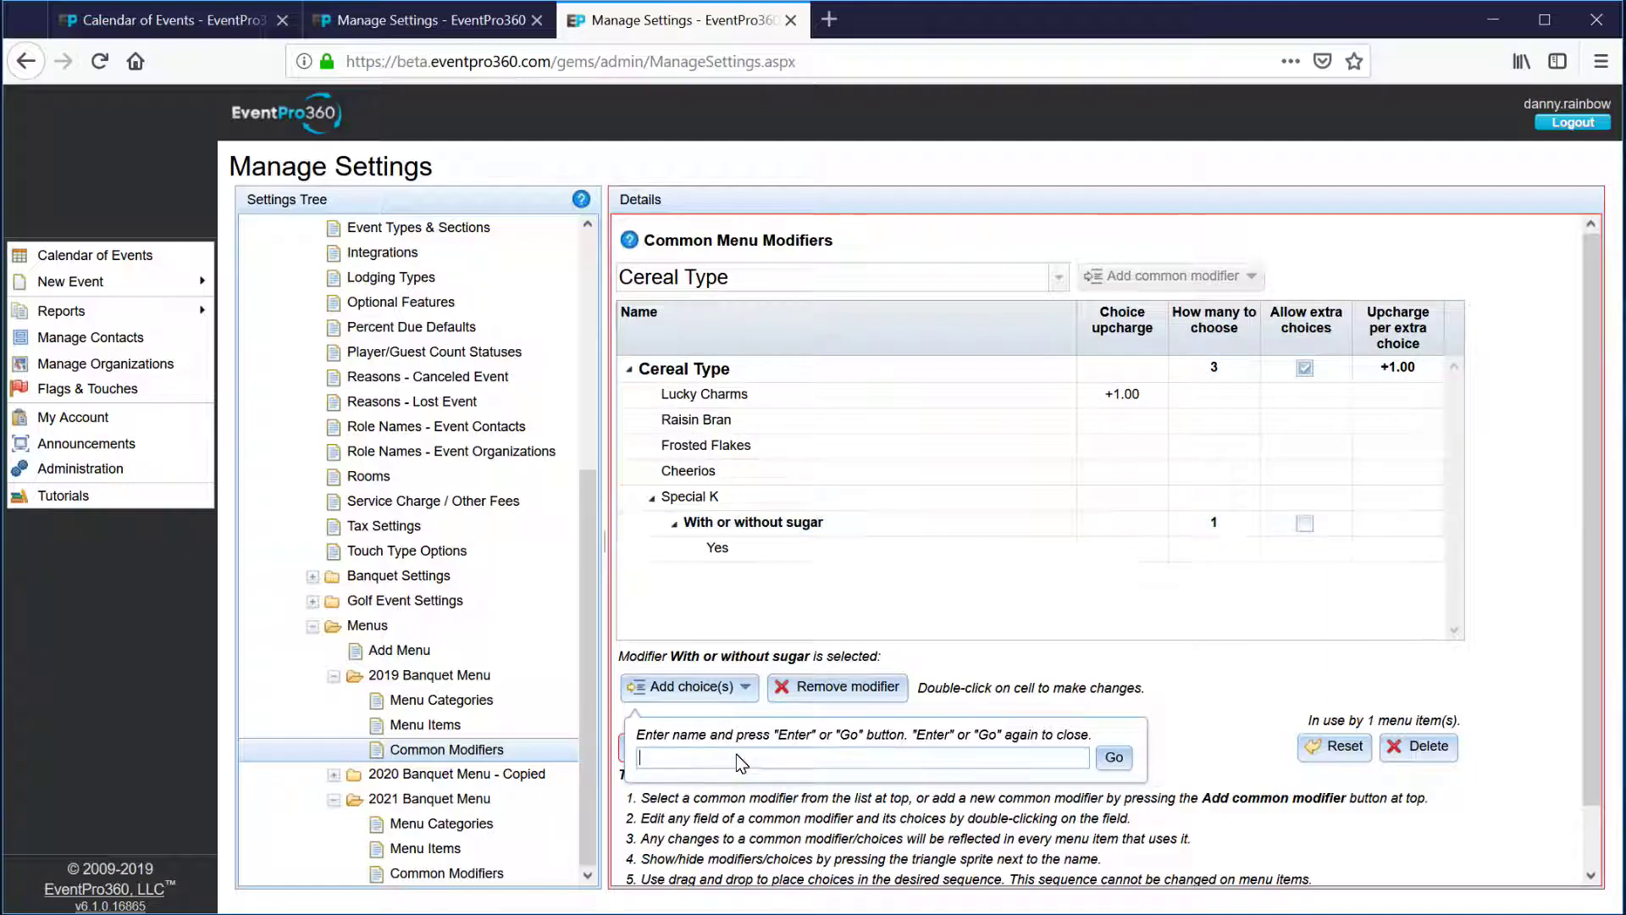
text(No)
key(Return)
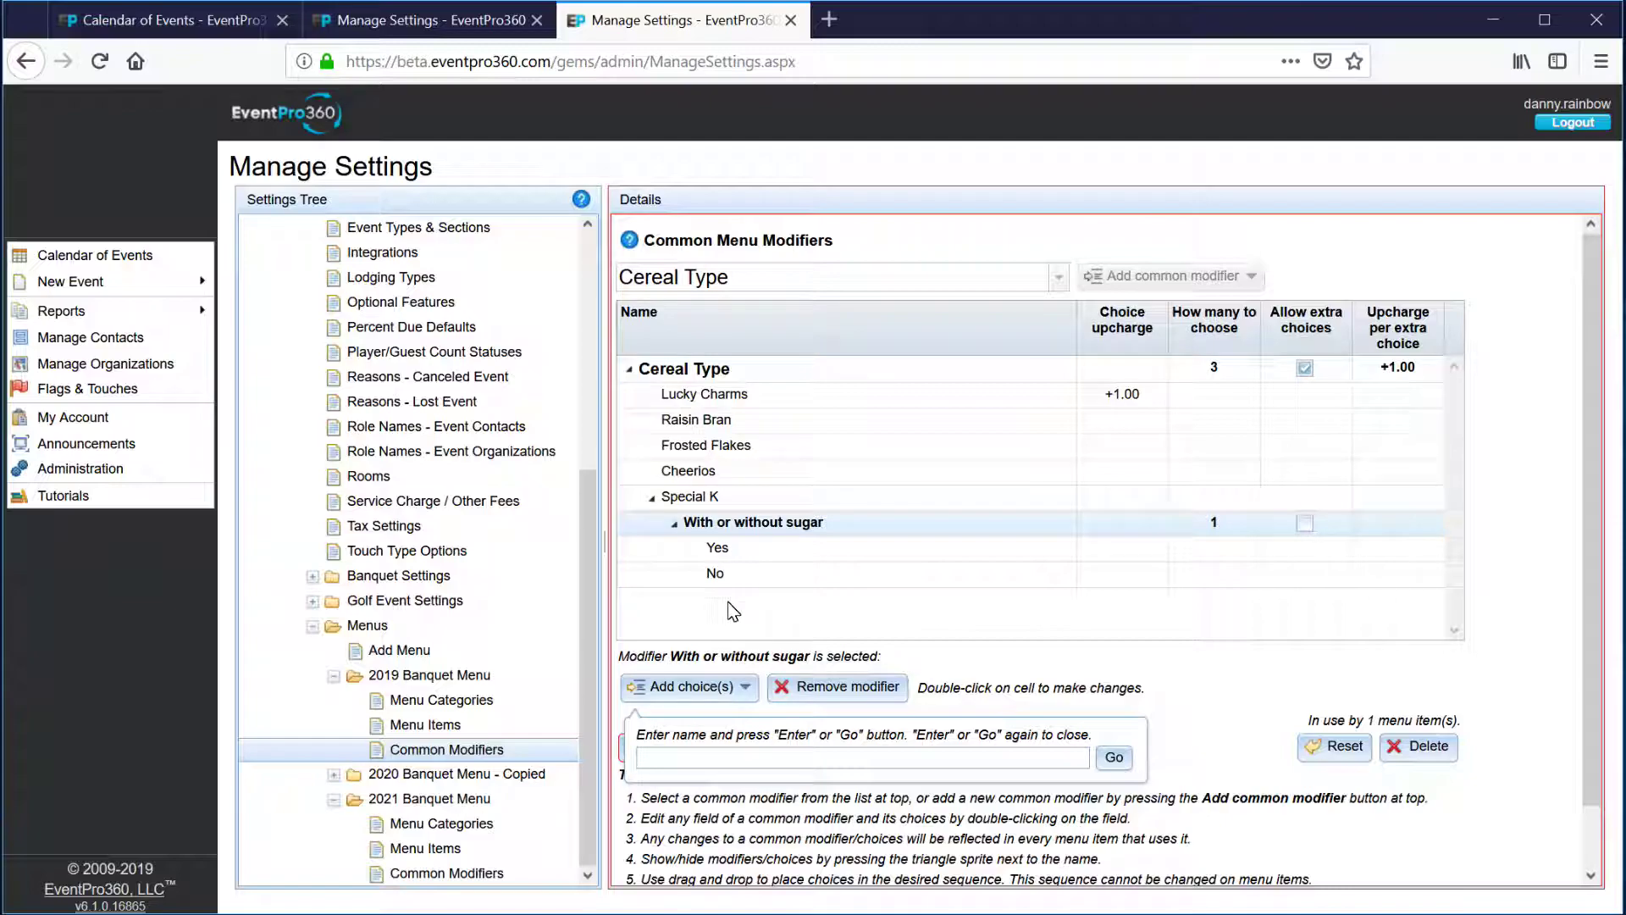
- Save the Cereal Type common modifier, and show the 2019 Banquet Menu's menu items in the Breakfast Enhancements category
click(721, 578)
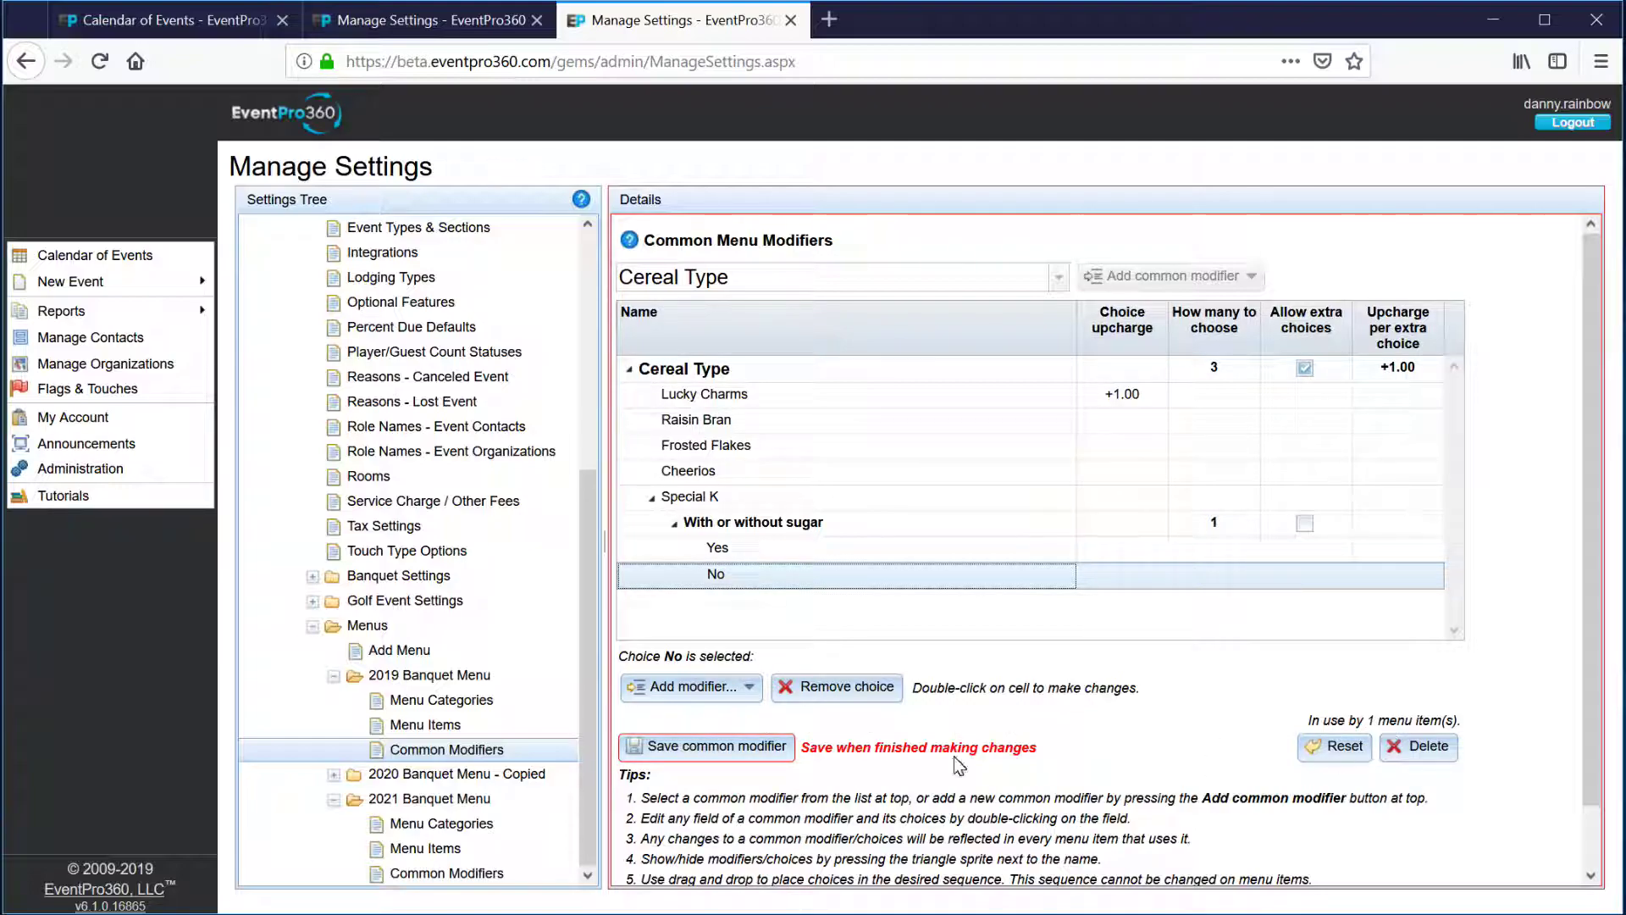
click(786, 749)
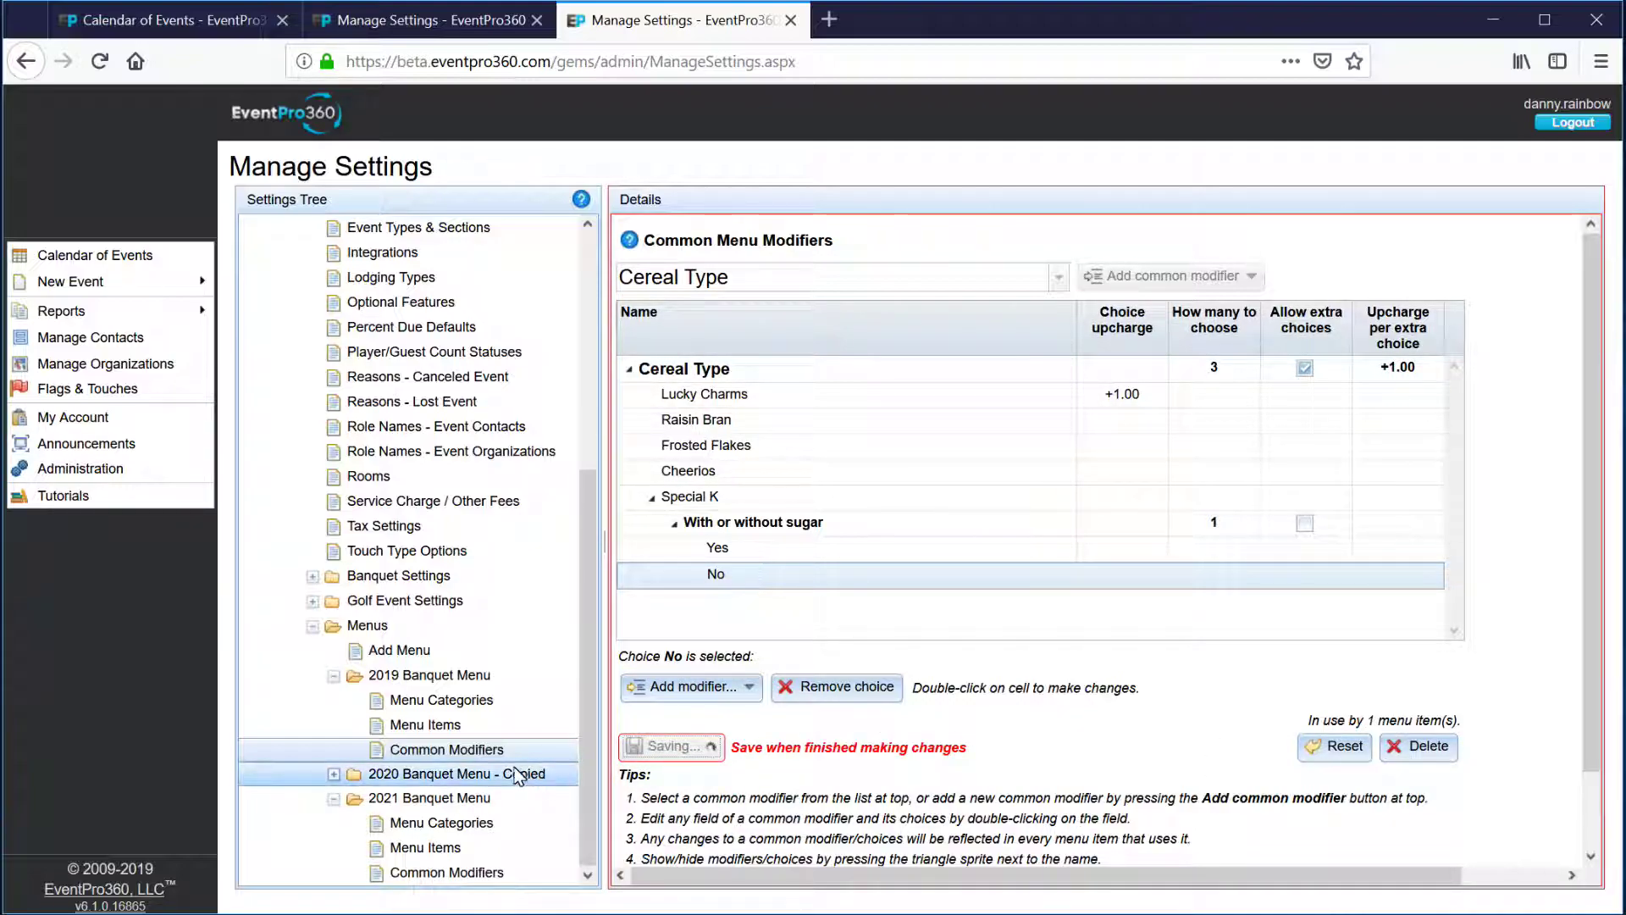
click(429, 725)
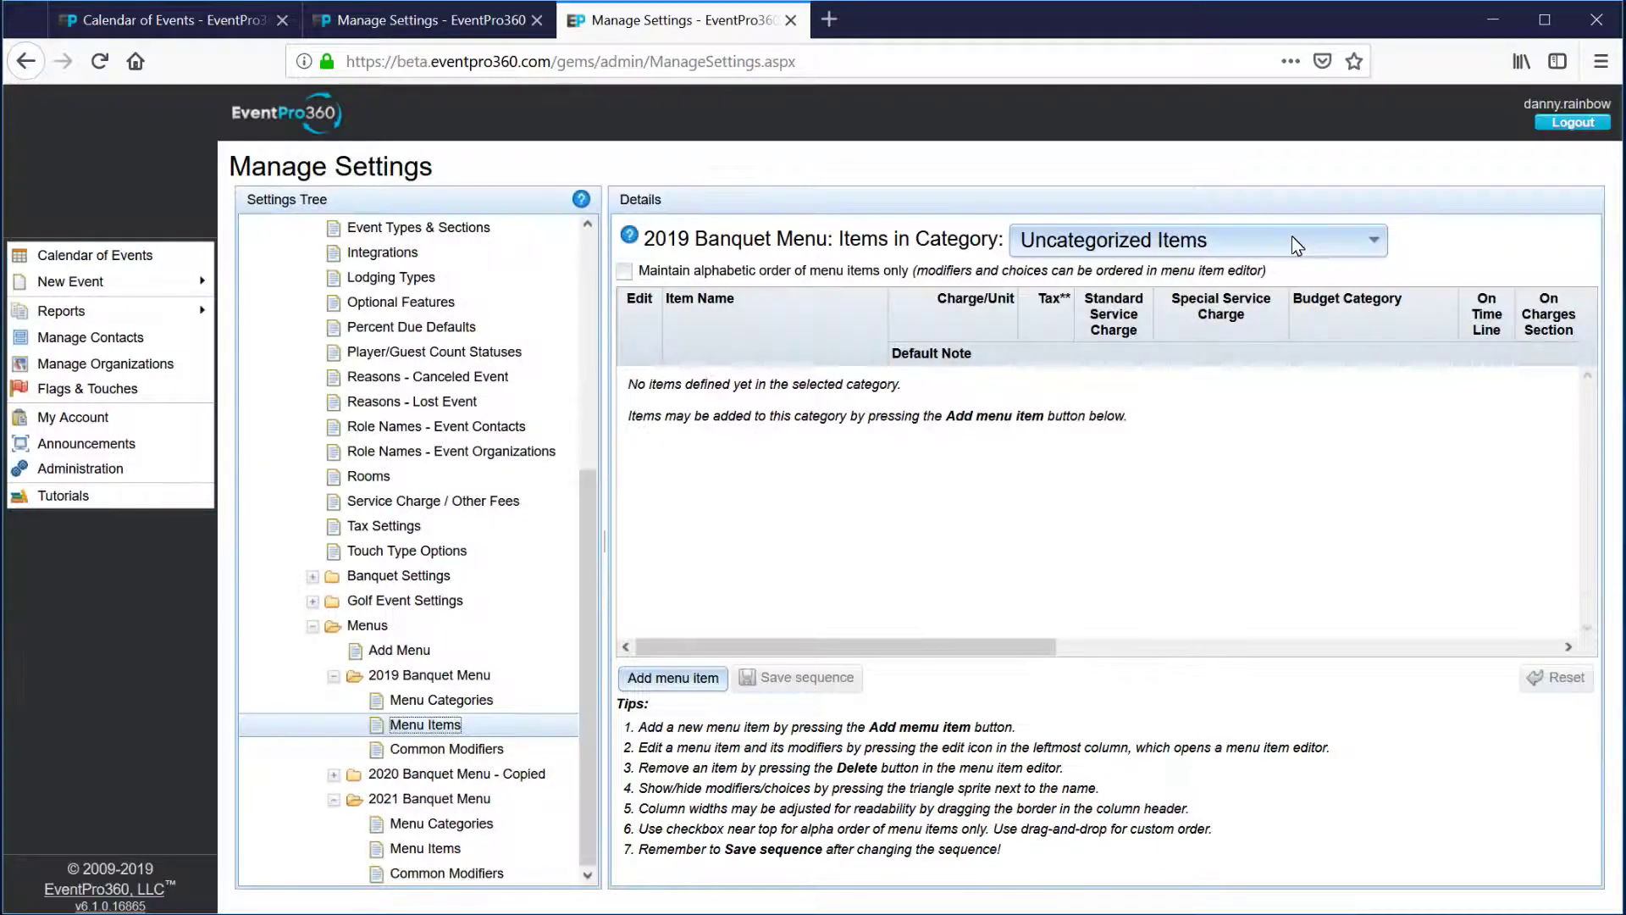
click(1279, 240)
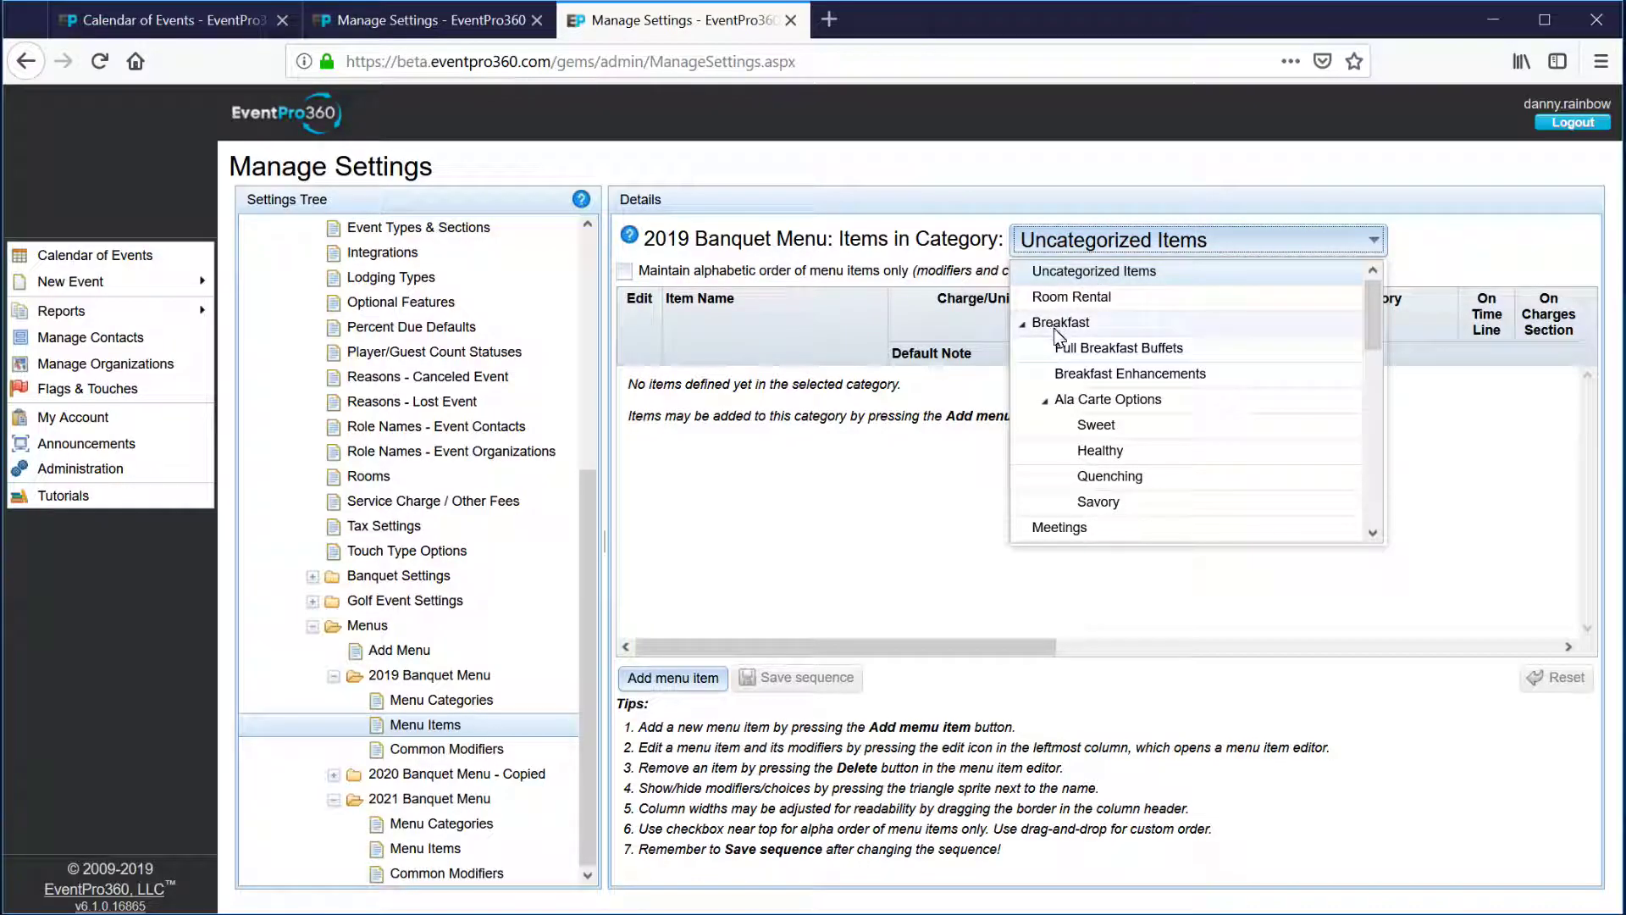
click(1077, 372)
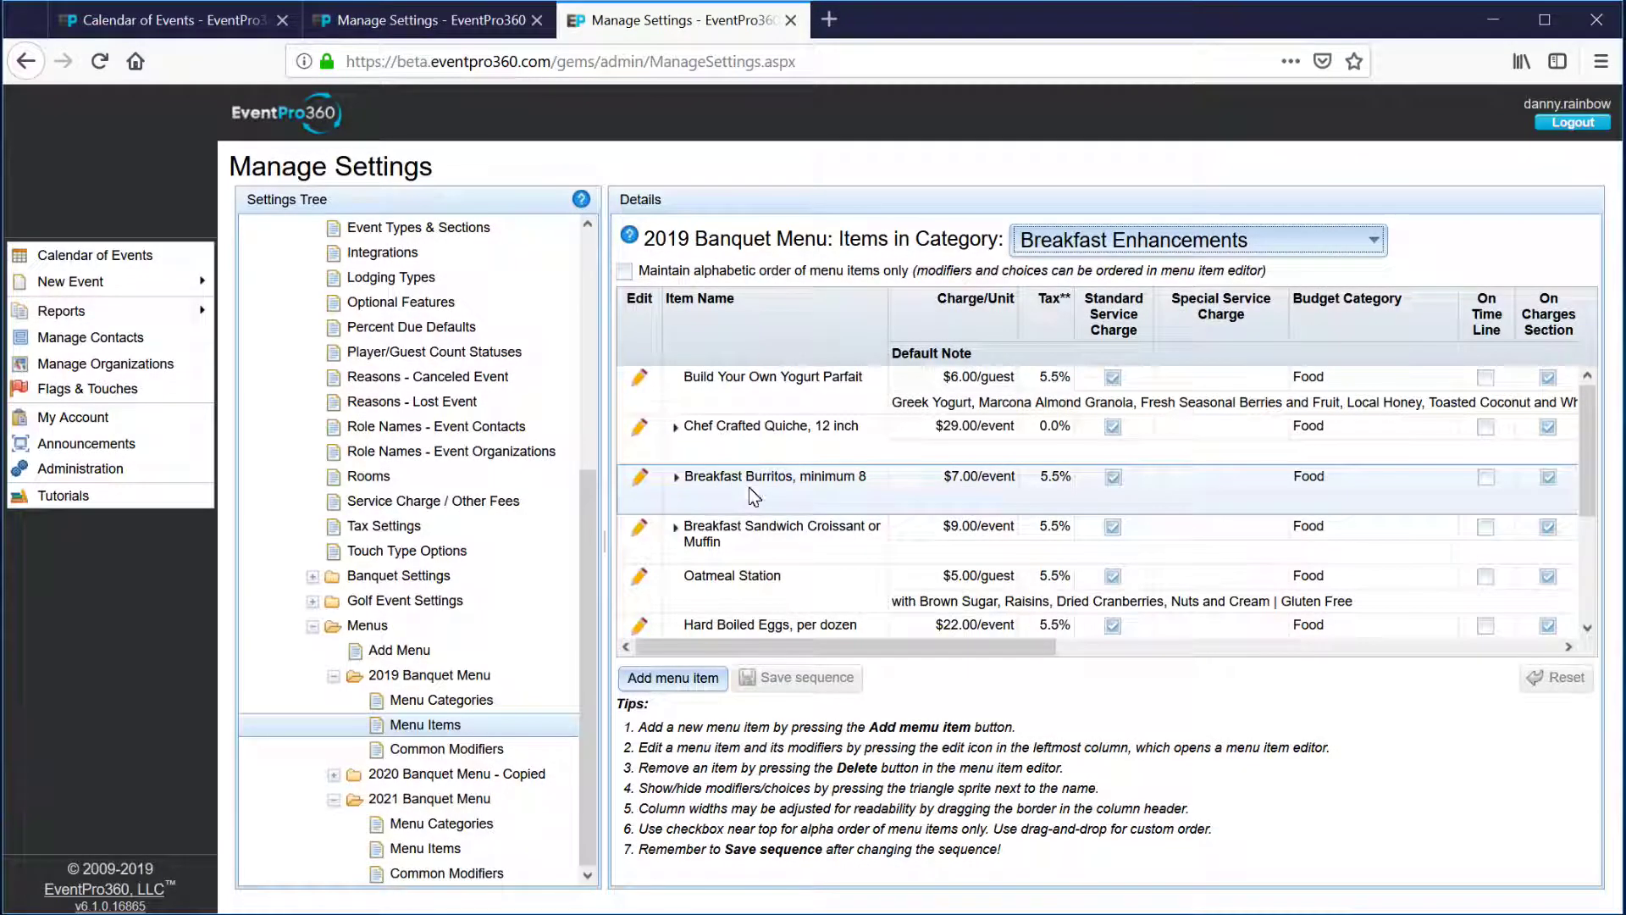
- Expand the Cereal item through Cereal Type and Special K down to the choices of "With or without sugar"
scroll(736, 542, down, 3)
click(675, 599)
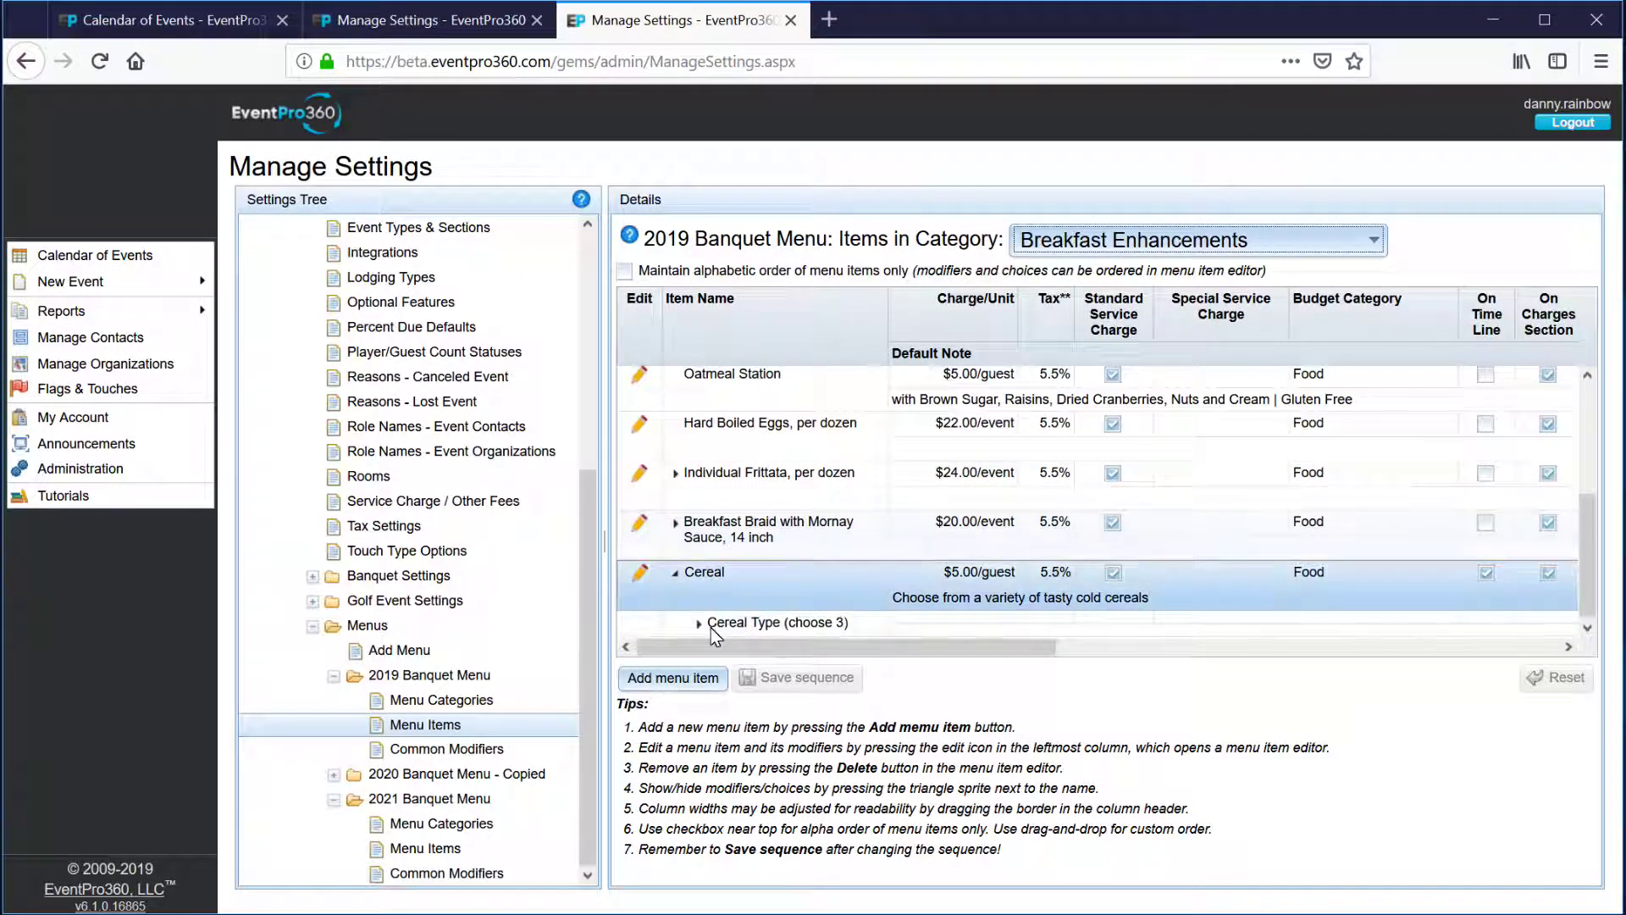
click(700, 623)
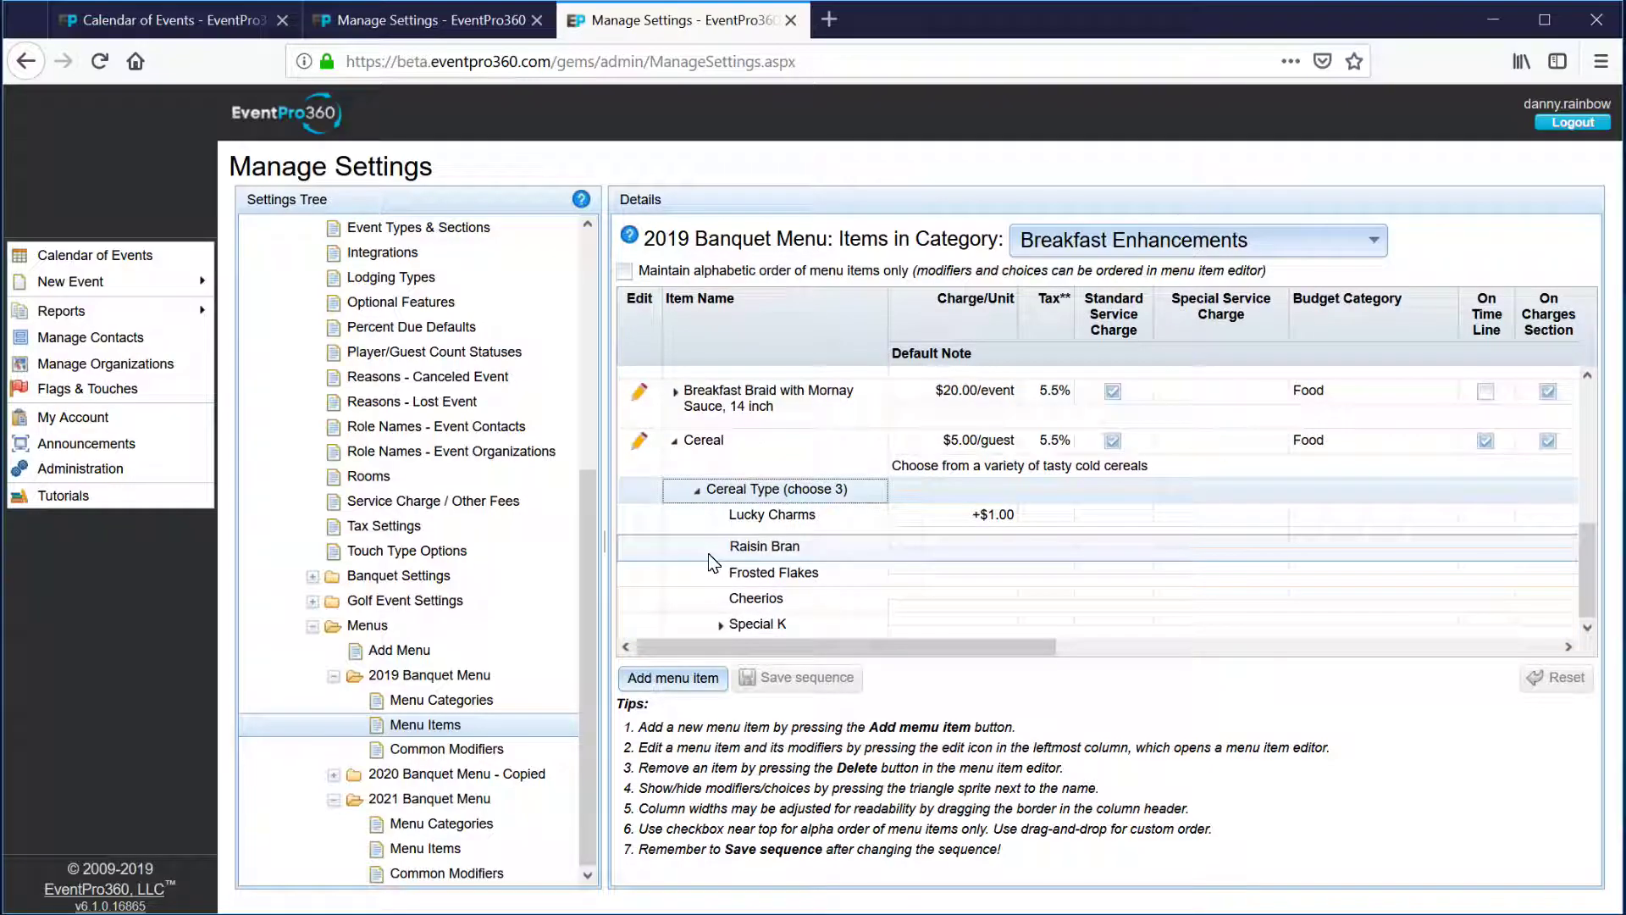
click(721, 623)
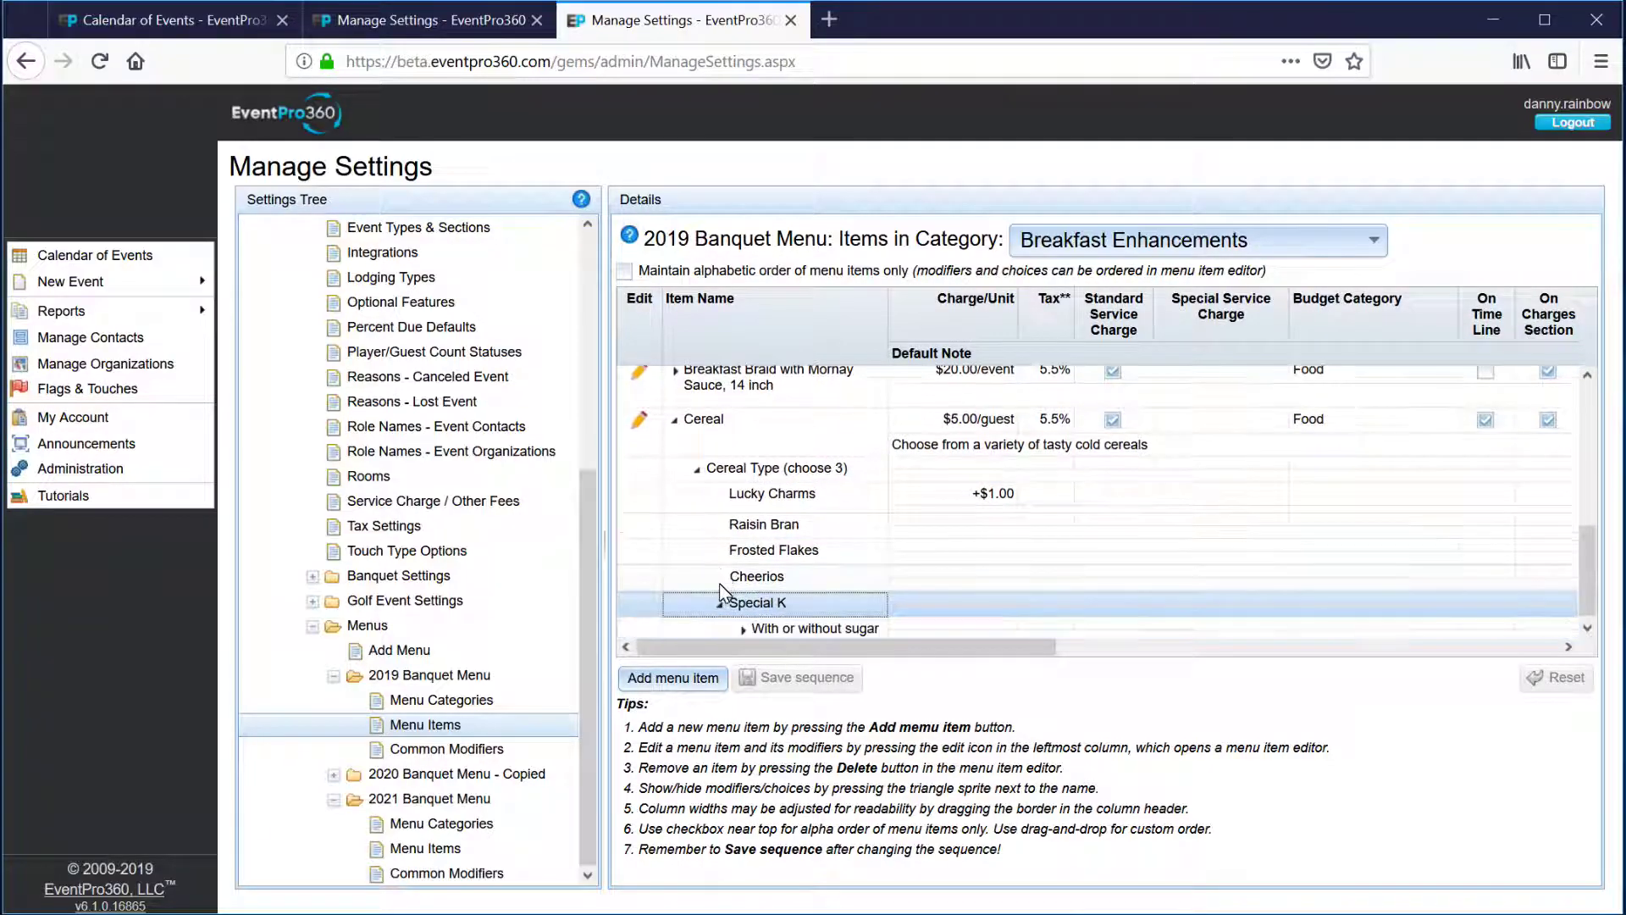
click(744, 621)
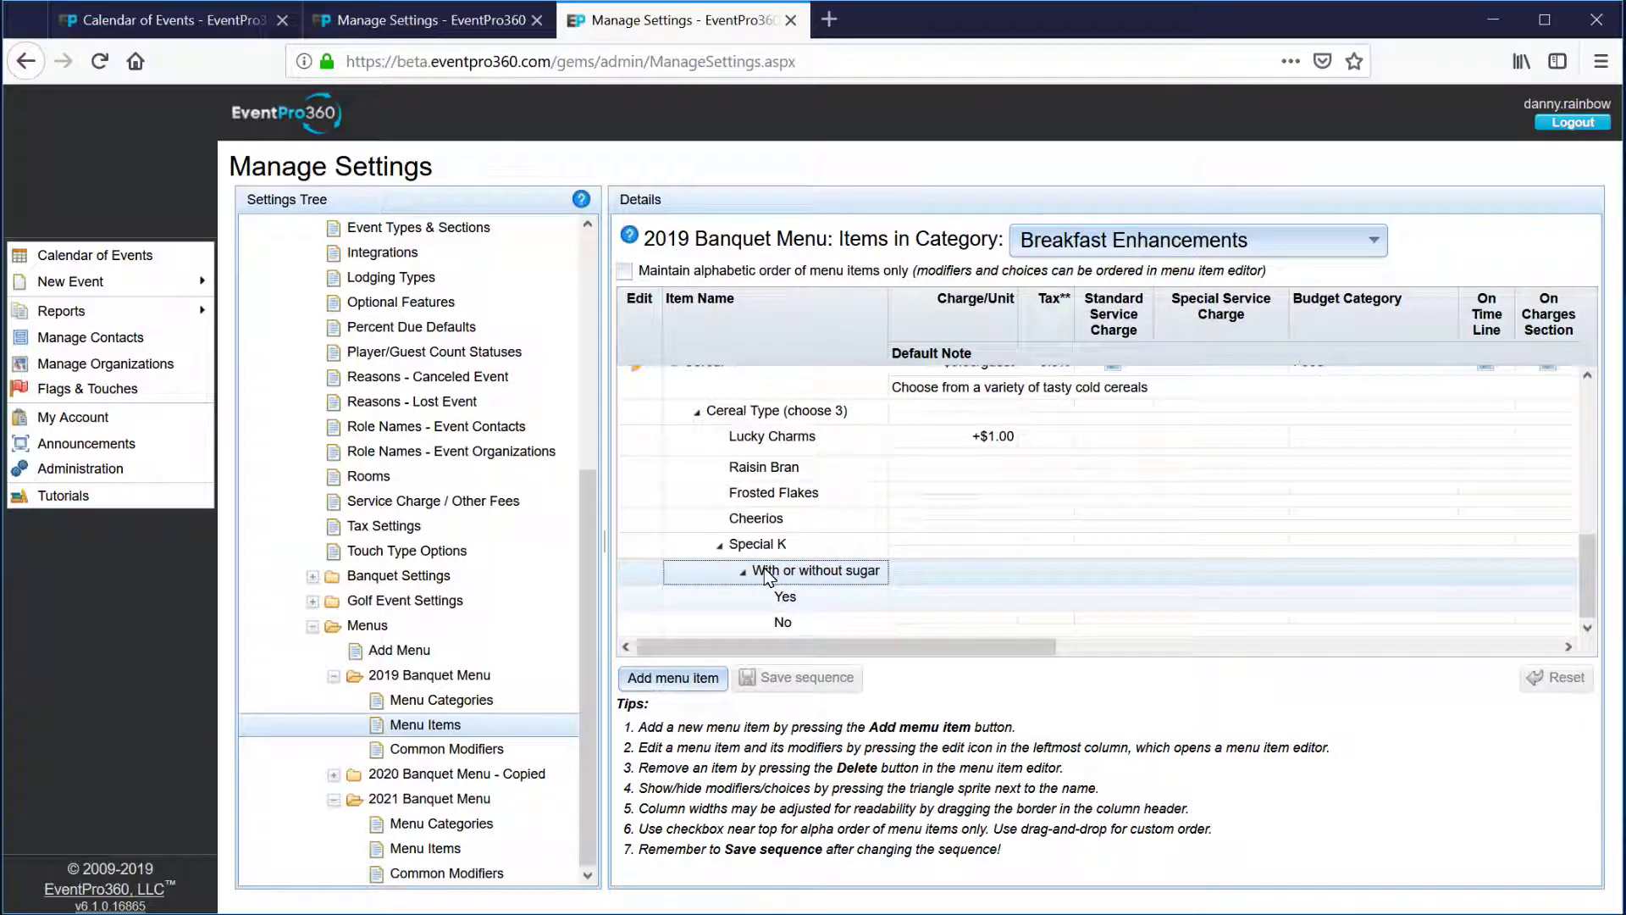
click(794, 631)
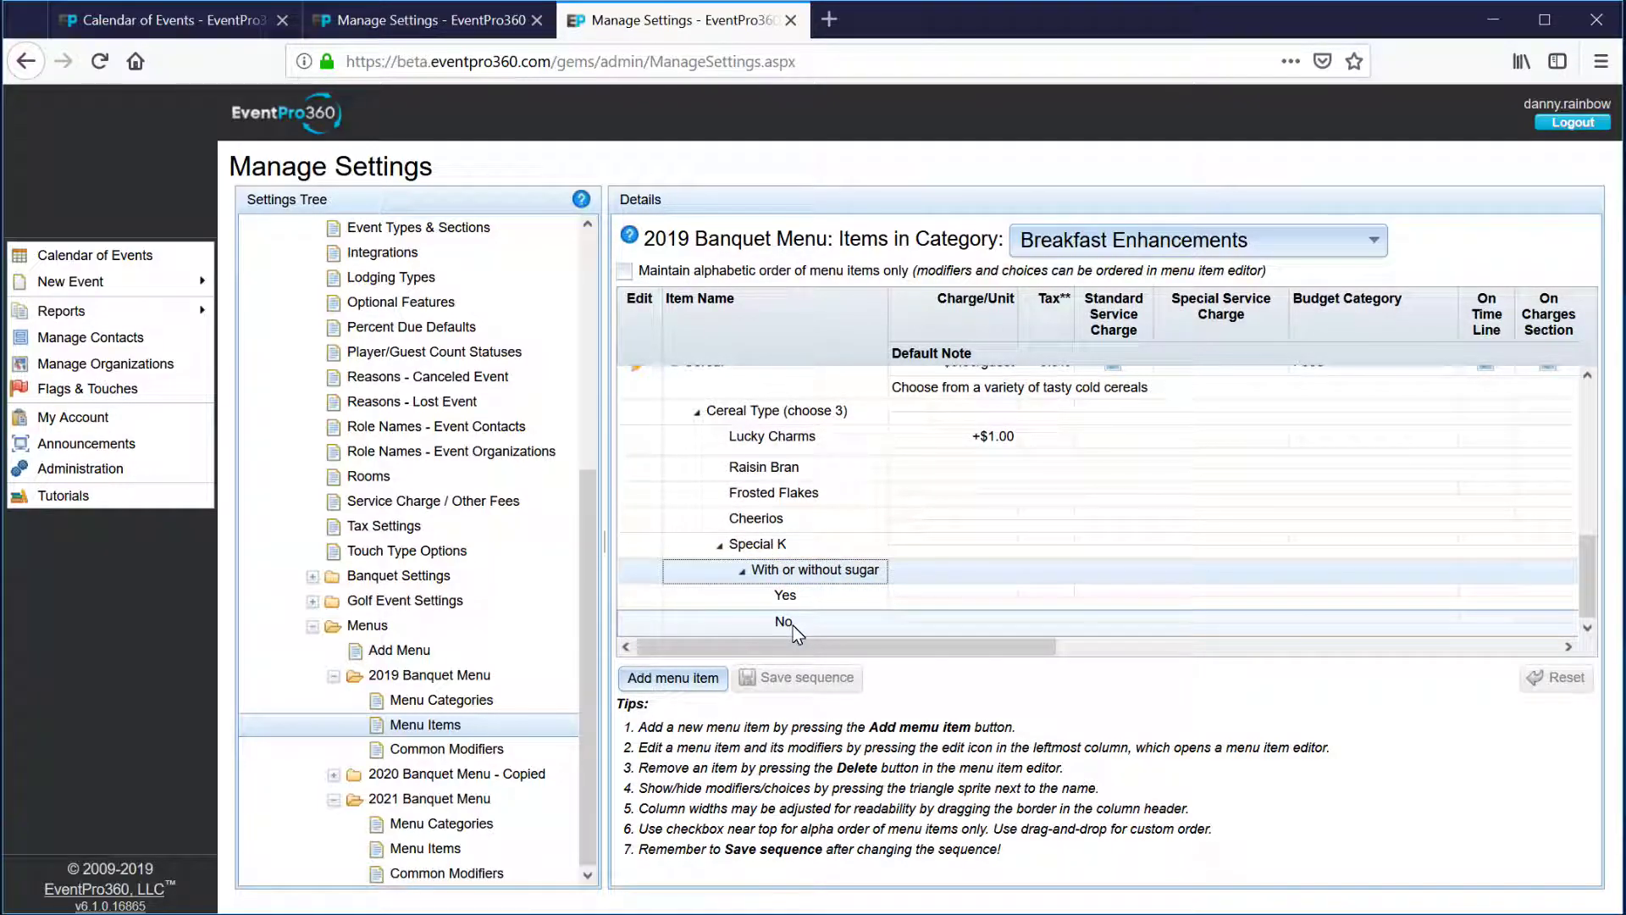